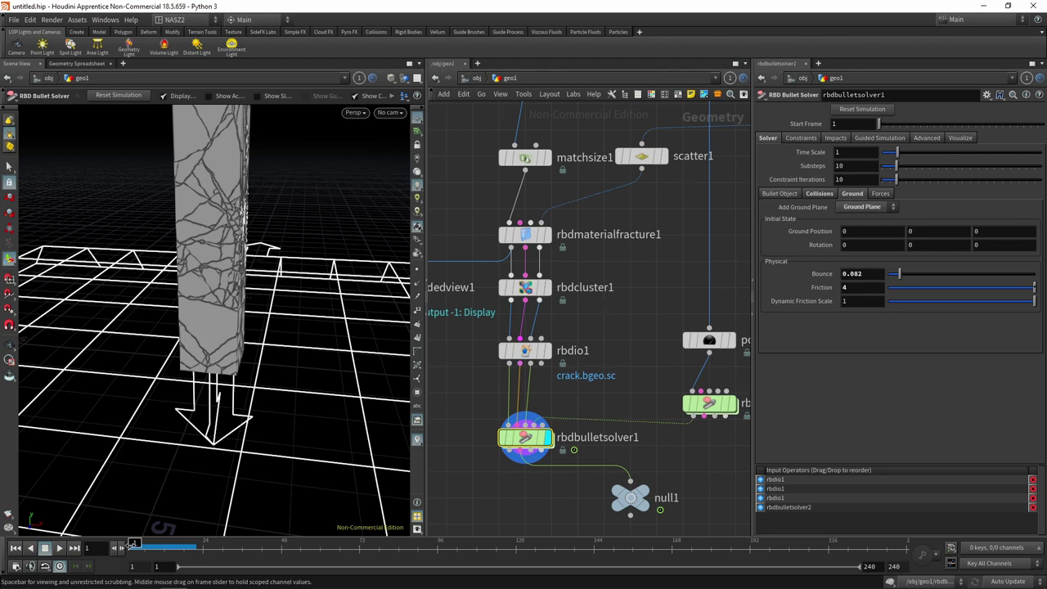
# Play the simulation to watch the pillar shatter, orbit around it, then rewind to frame 1.
pyautogui.moveTo(135, 544)
pyautogui.mouseDown()
pyautogui.moveTo(168, 544)
pyautogui.moveTo(129, 534)
pyautogui.moveTo(164, 532)
pyautogui.mouseUp()
pyautogui.press('Escape')
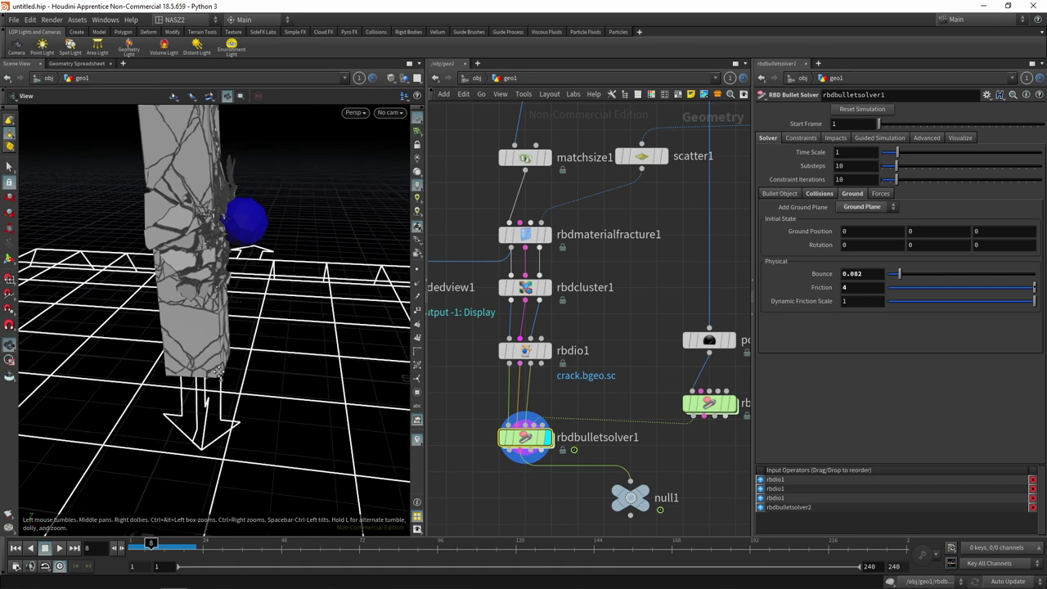
pyautogui.moveTo(188, 352)
pyautogui.mouseDown()
pyautogui.moveTo(54, 321)
pyautogui.moveTo(115, 327)
pyautogui.mouseUp()
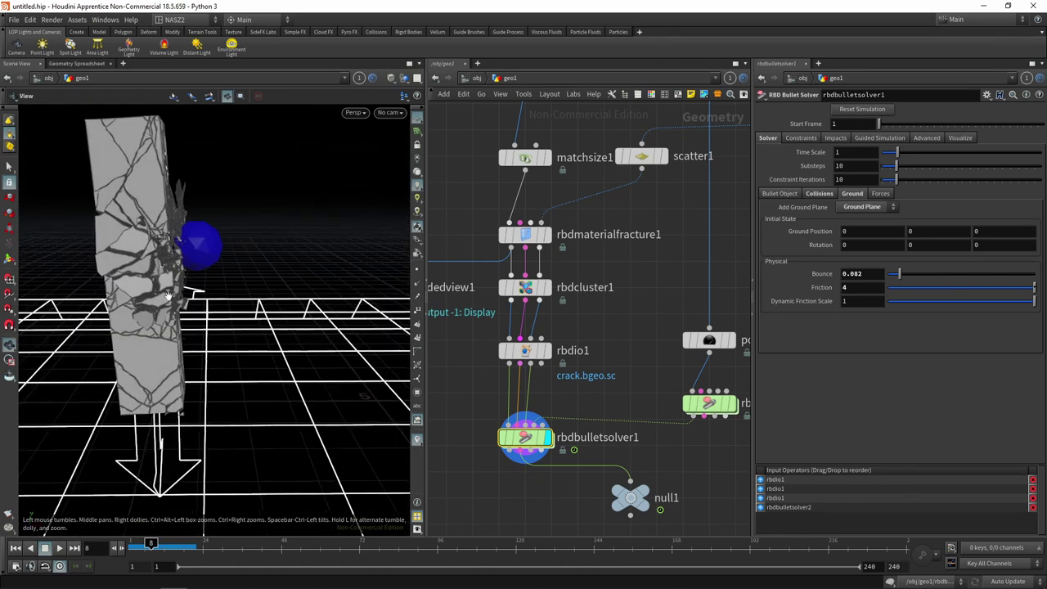
pyautogui.scroll(5, 114, 327)
pyautogui.moveTo(242, 170)
pyautogui.mouseDown()
pyautogui.moveTo(229, 299)
pyautogui.moveTo(205, 362)
pyautogui.mouseUp()
pyautogui.press('Return')
pyautogui.moveTo(296, 310); pyautogui.dragTo(339, 277)
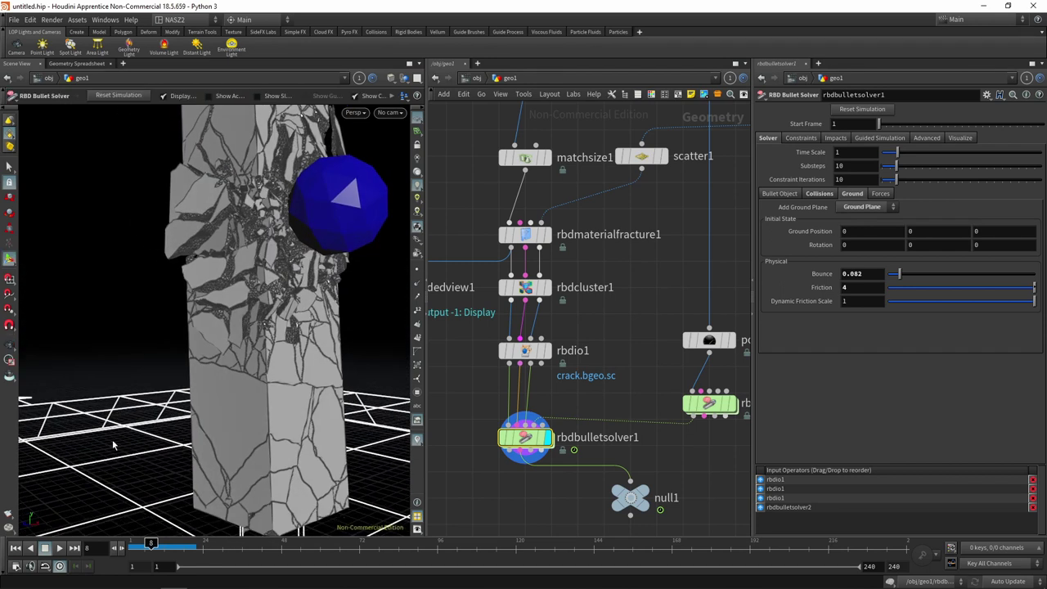
pyautogui.click(136, 543)
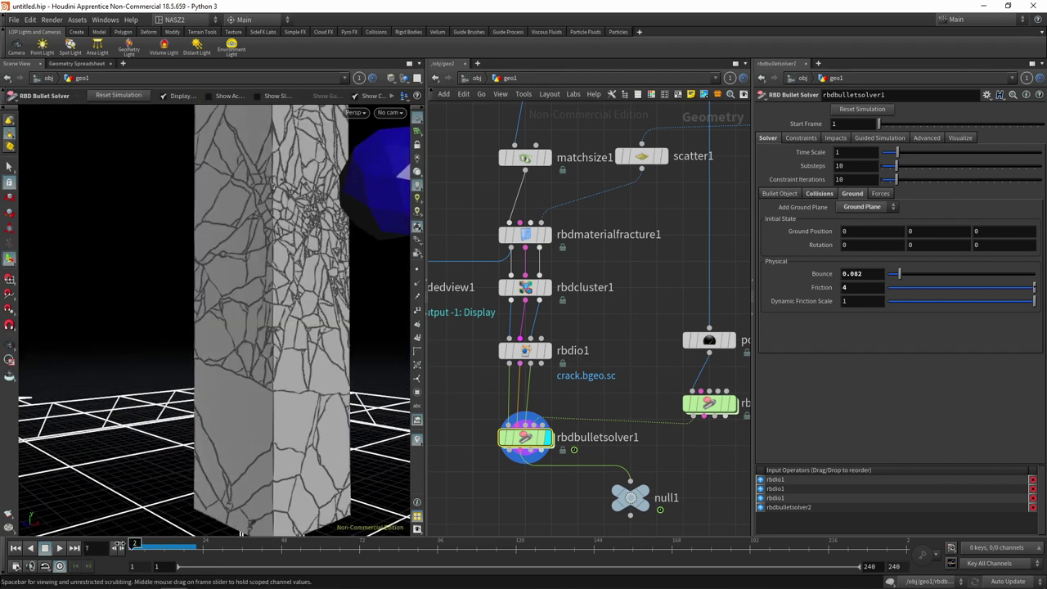
pyautogui.press('Escape')
pyautogui.moveTo(188, 426)
pyautogui.mouseDown()
pyautogui.moveTo(144, 432)
pyautogui.moveTo(238, 270)
pyautogui.moveTo(297, 309)
pyautogui.mouseUp()
pyautogui.press('Return')
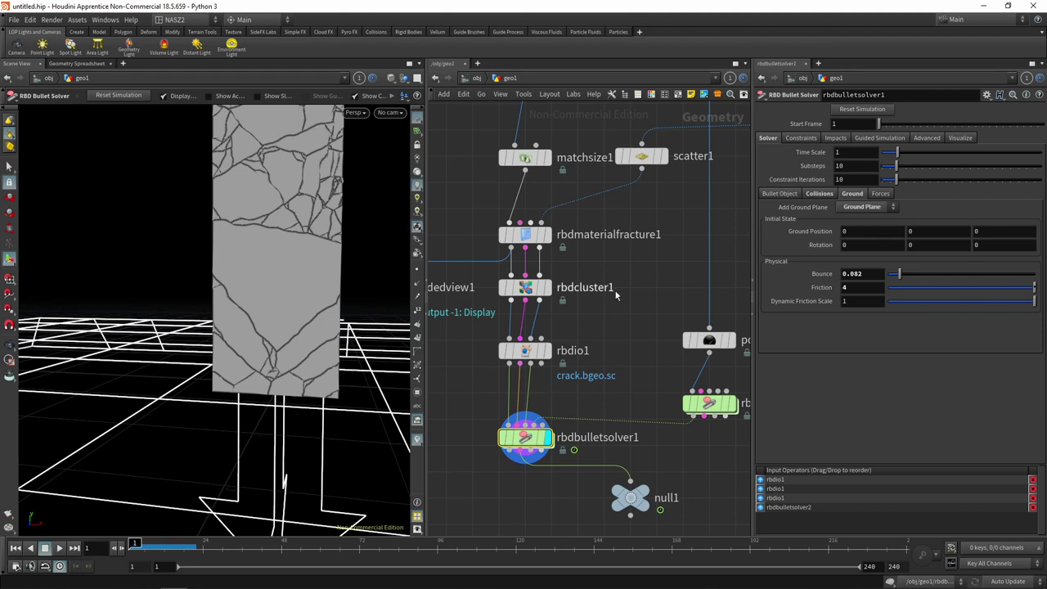
# Move null1 and the solver down, then drop an RBD Configure node onto the rbdio1–solver wire.
pyautogui.moveTo(574, 412); pyautogui.dragTo(573, 336, button='middle')
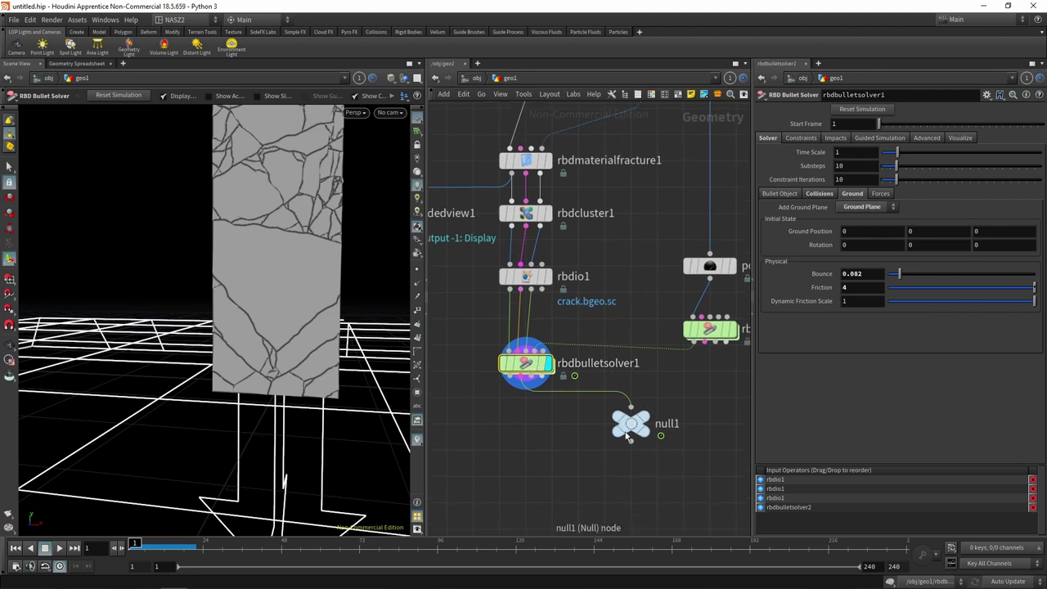
pyautogui.moveTo(630, 427)
pyautogui.mouseDown()
pyautogui.moveTo(512, 507)
pyautogui.moveTo(522, 504)
pyautogui.mouseUp()
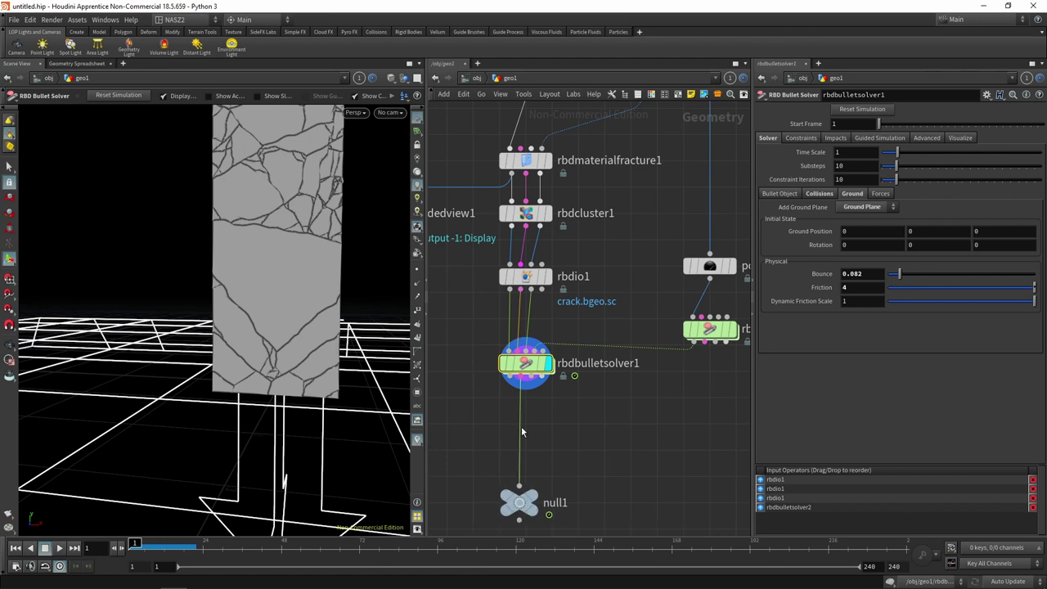
pyautogui.moveTo(530, 372); pyautogui.dragTo(530, 450)
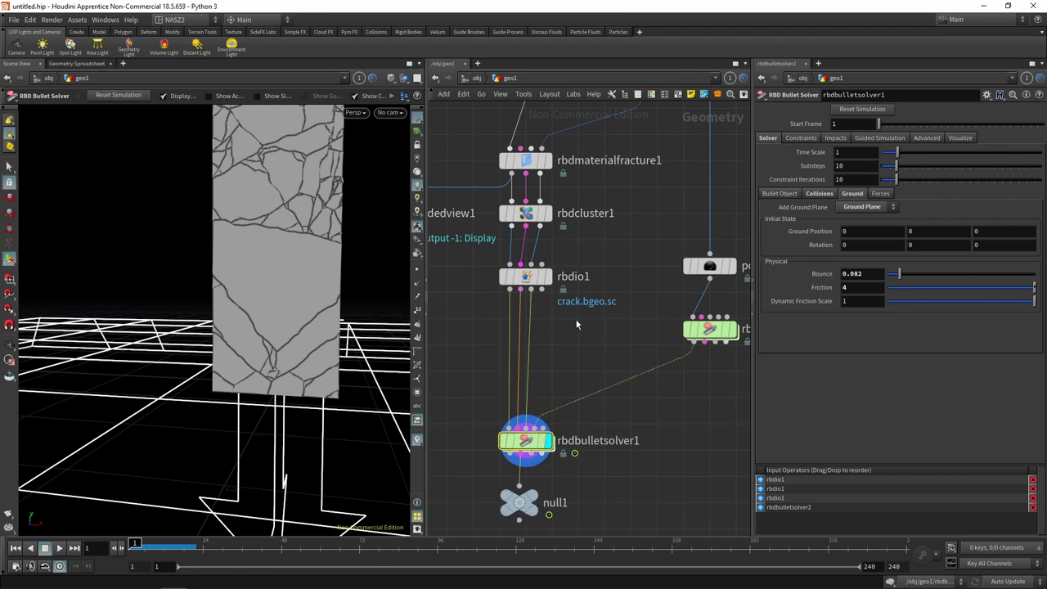
pyautogui.press('Tab')
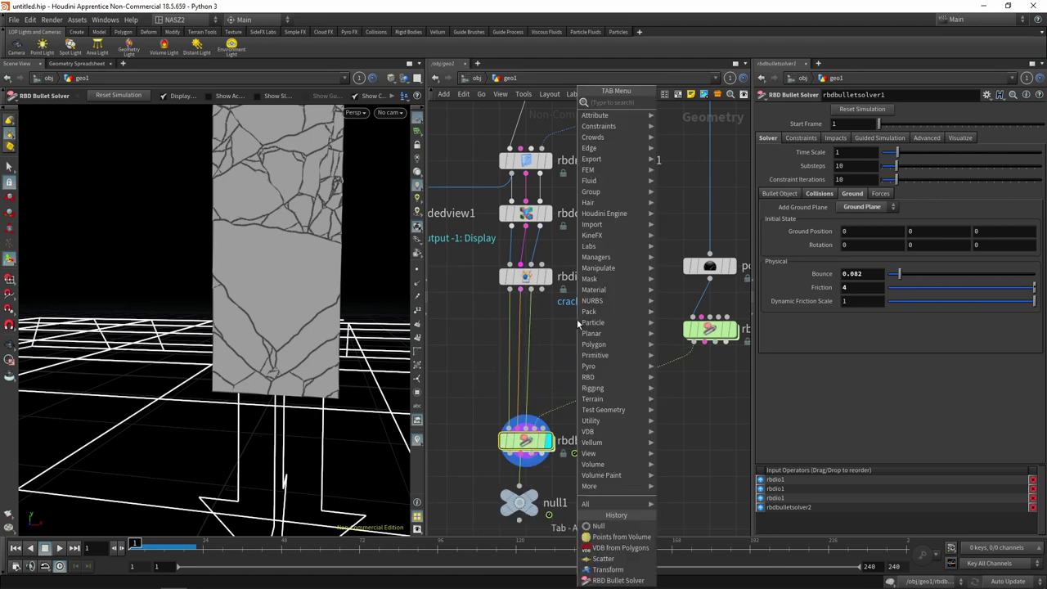
pyautogui.write('rbdcon')
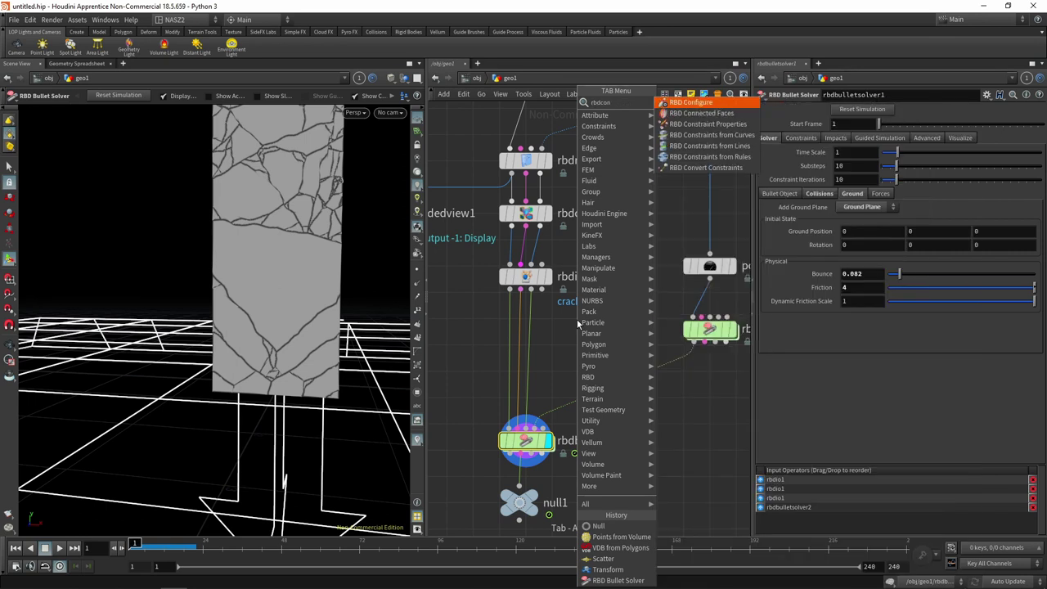
pyautogui.click(692, 104)
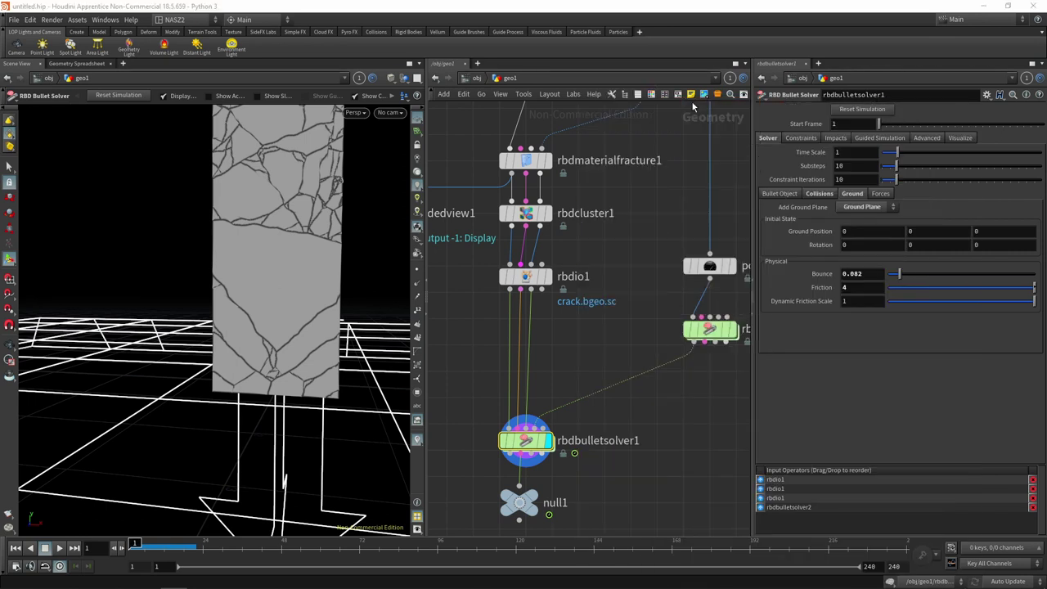
pyautogui.click(520, 346)
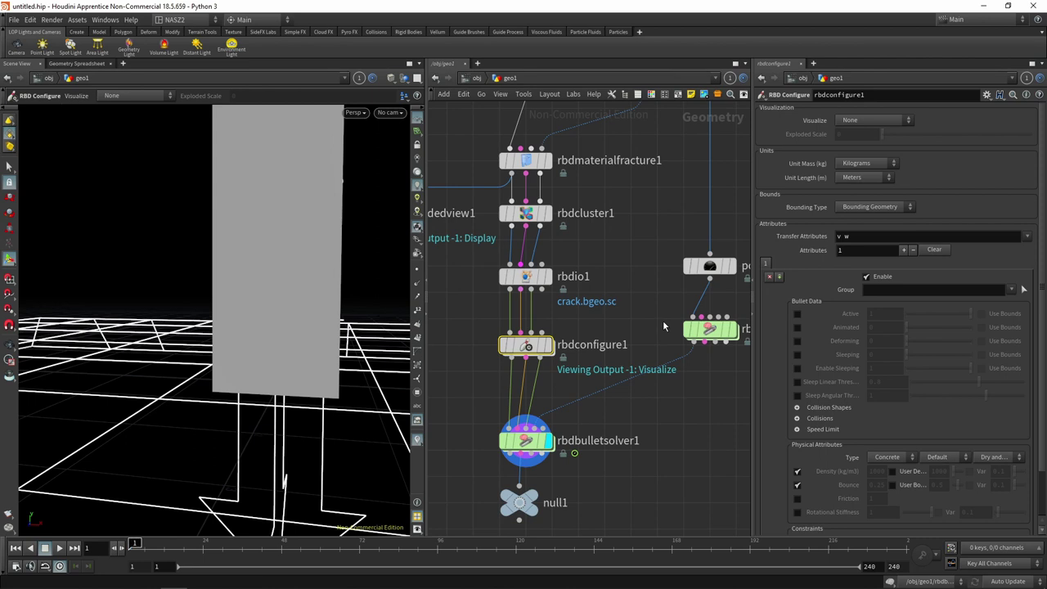
# Enable Active and Use Bounds in rbdconfigure1's Bullet Data.
pyautogui.press('Escape')
pyautogui.moveTo(283, 250)
pyautogui.mouseDown()
pyautogui.moveTo(263, 268)
pyautogui.moveTo(220, 143)
pyautogui.mouseUp()
pyautogui.press('Return')
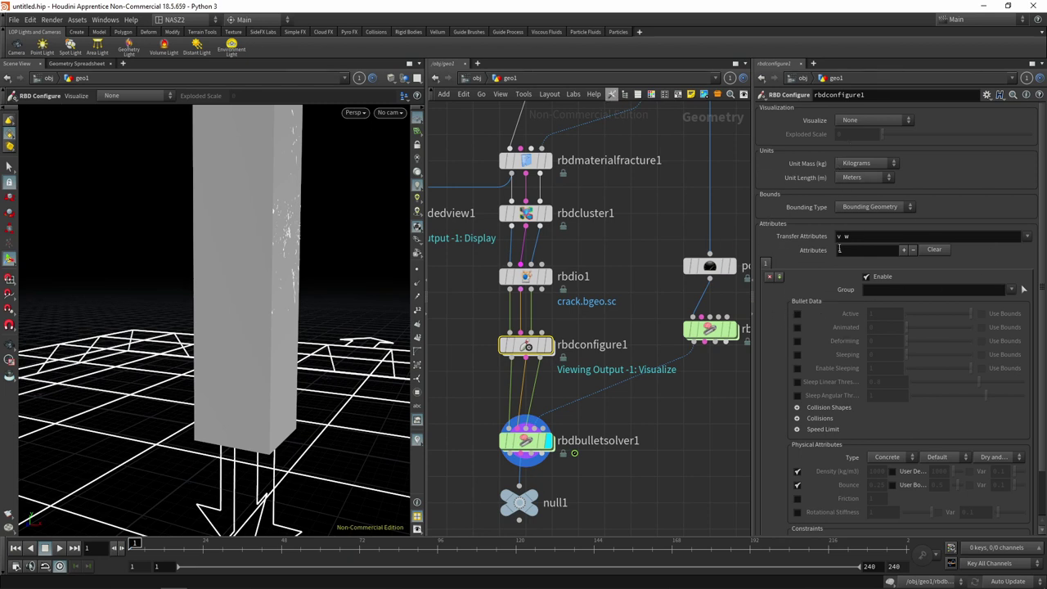
pyautogui.click(797, 315)
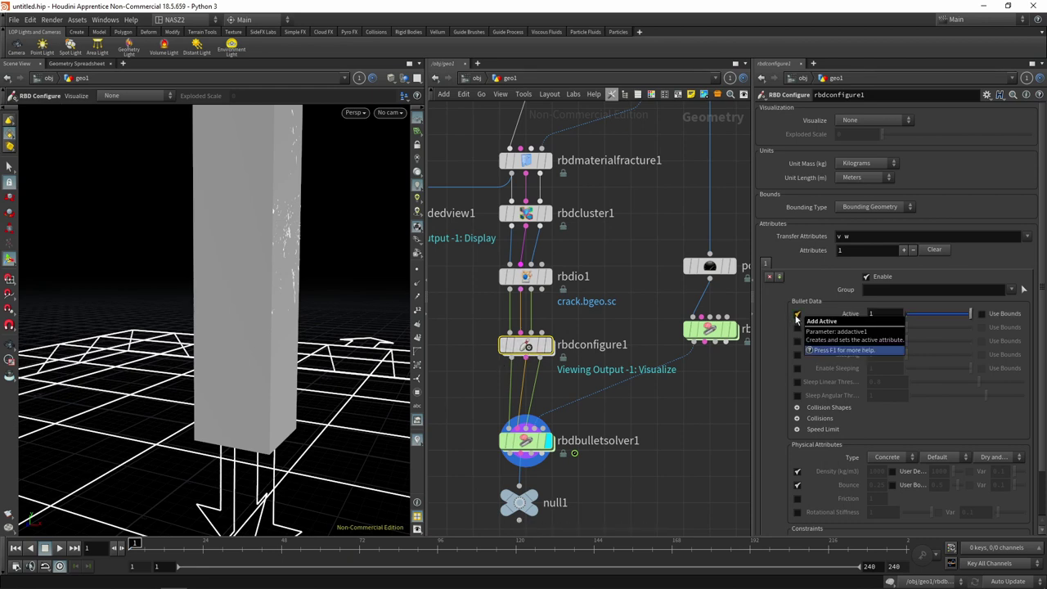
pyautogui.click(983, 314)
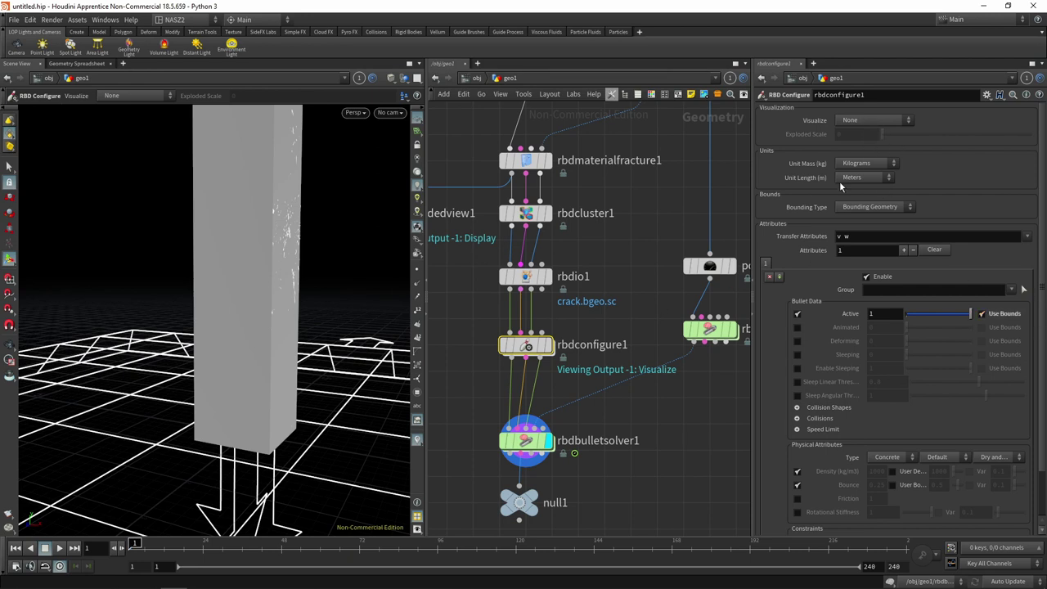
# Display rbdconfigure1's output with Visualize set to Active, keeping bounds-based activation on.
pyautogui.click(540, 347)
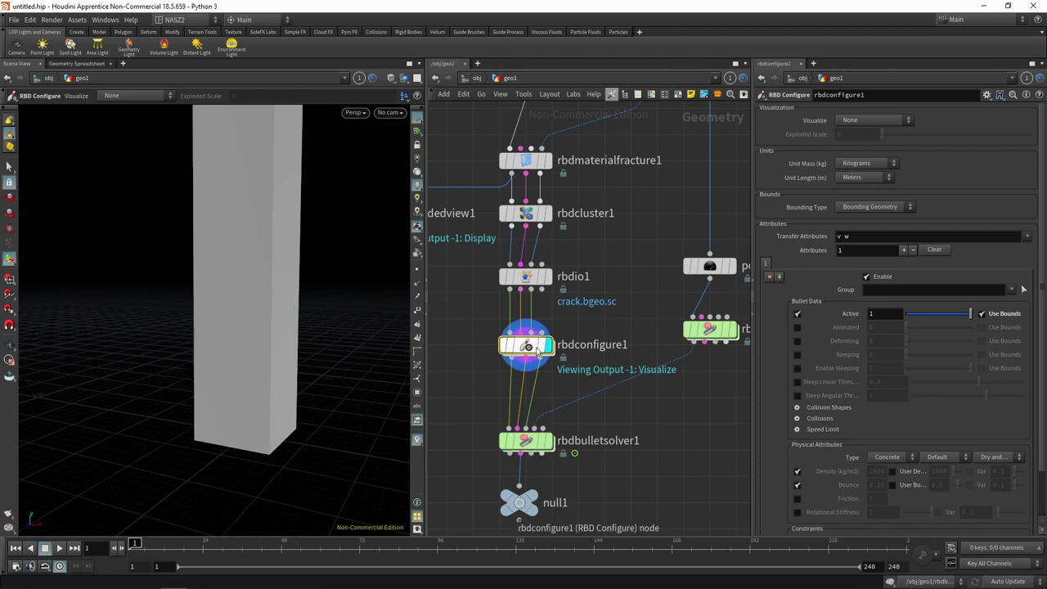
pyautogui.click(875, 122)
pyautogui.click(872, 144)
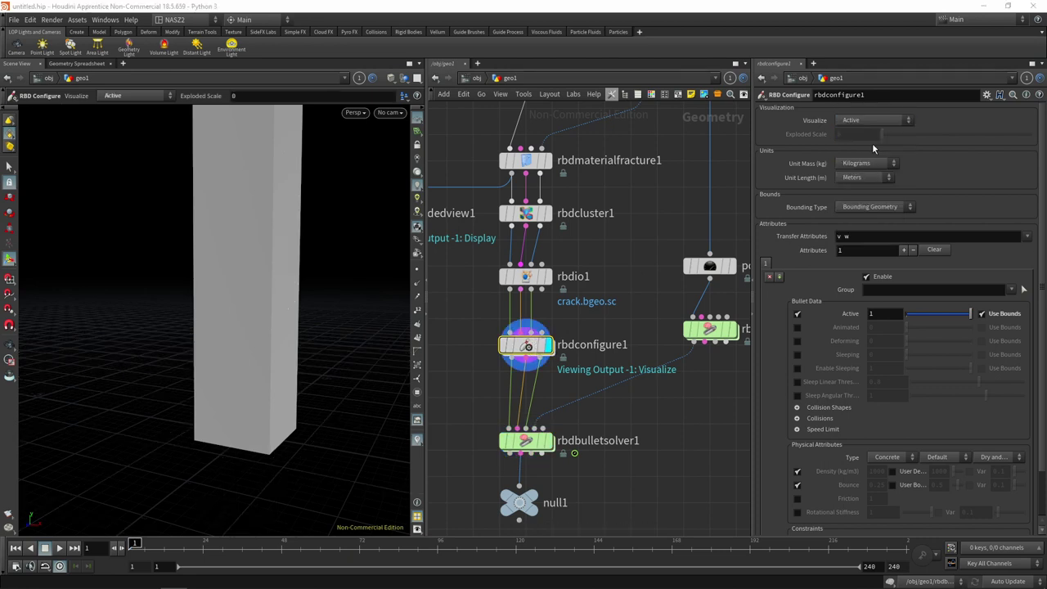
pyautogui.press('Escape')
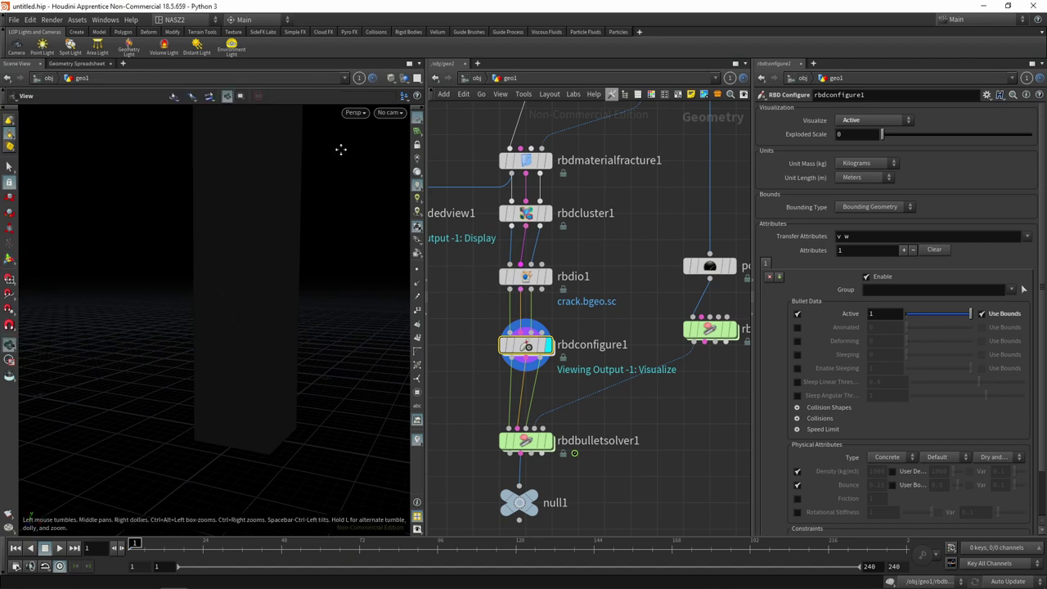
pyautogui.moveTo(339, 149)
pyautogui.mouseDown()
pyautogui.moveTo(306, 248)
pyautogui.moveTo(229, 226)
pyautogui.moveTo(215, 273)
pyautogui.moveTo(311, 192)
pyautogui.moveTo(349, 192)
pyautogui.mouseUp()
pyautogui.press('Return')
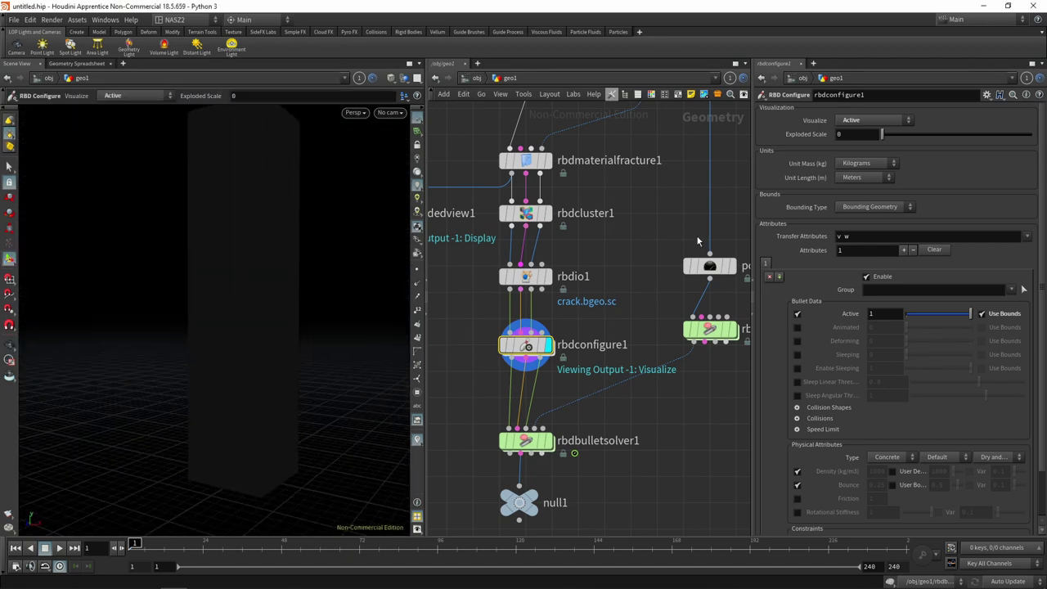
pyautogui.click(981, 314)
# Switch the viewport shading mode to flat wire.
pyautogui.click(391, 78)
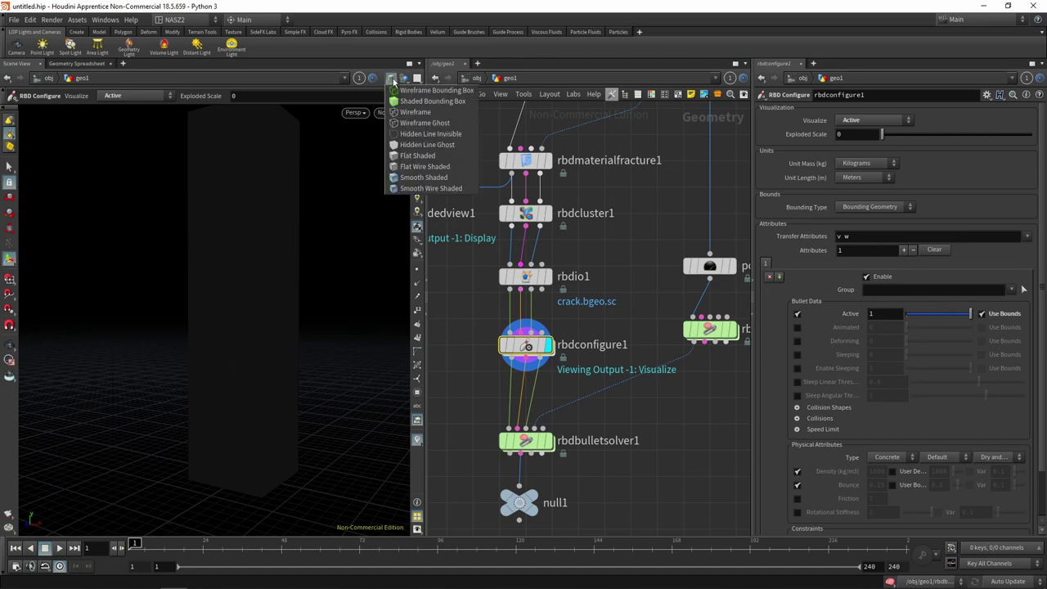
pyautogui.click(424, 166)
pyautogui.press('Escape')
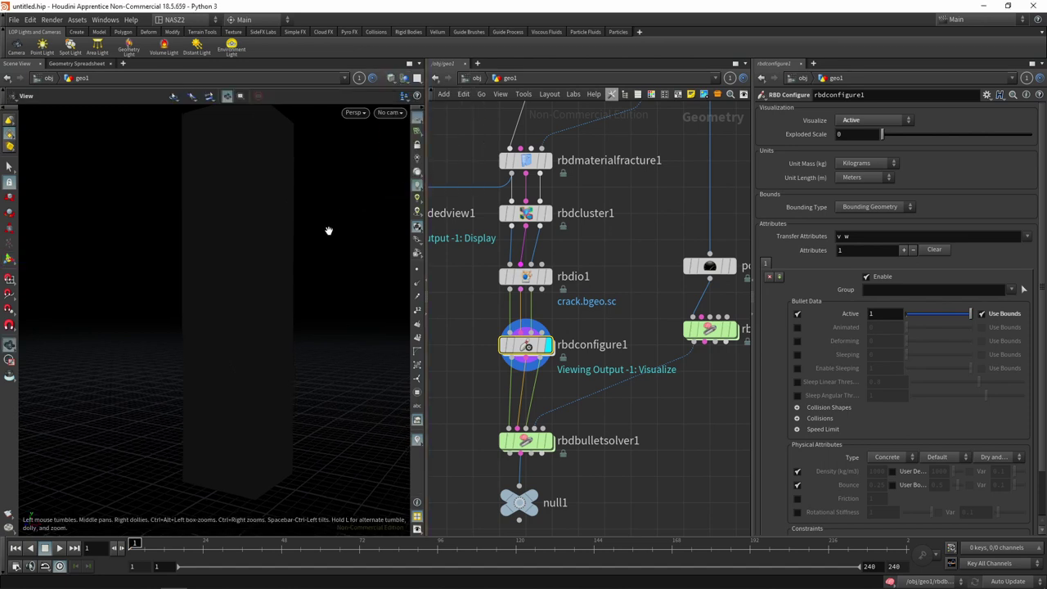
pyautogui.moveTo(330, 229)
pyautogui.mouseDown()
pyautogui.moveTo(267, 253)
pyautogui.moveTo(242, 241)
pyautogui.moveTo(253, 243)
pyautogui.mouseUp()
pyautogui.press('Return')
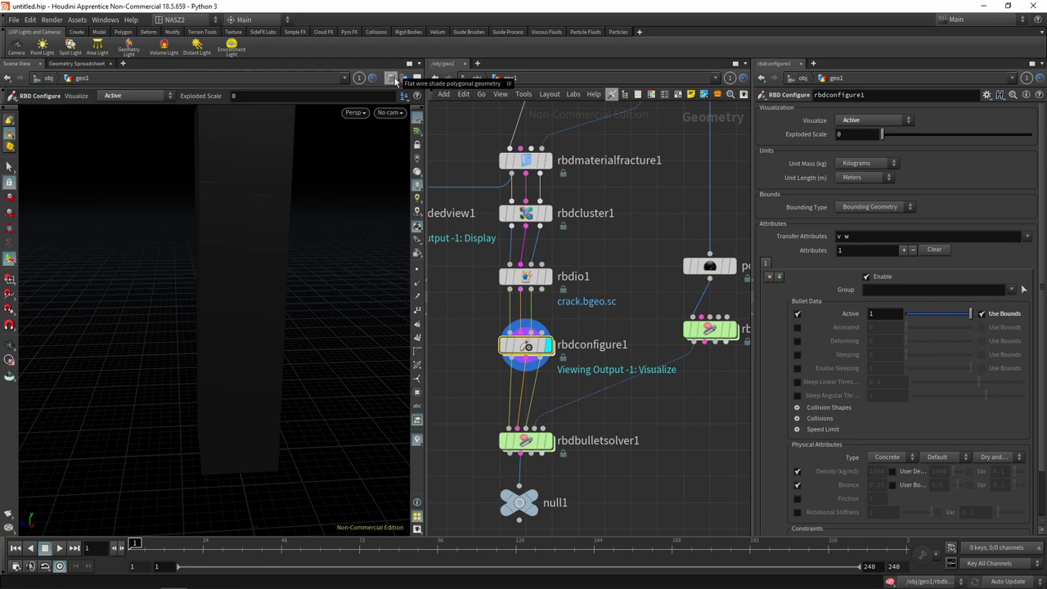
pyautogui.click(395, 81)
pyautogui.click(433, 175)
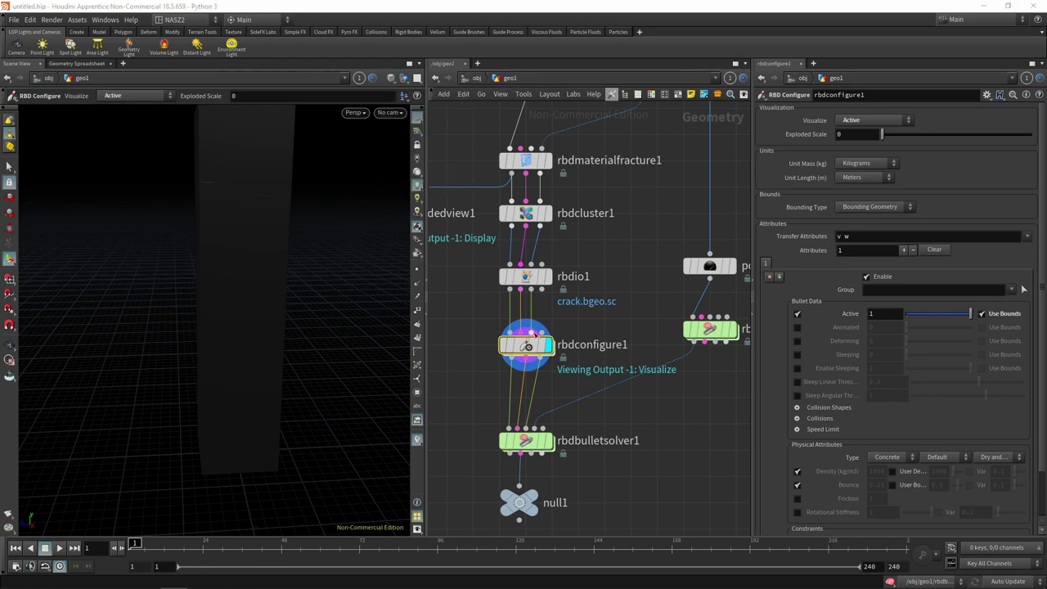
# Template rbdio1 so its fractured pieces show as a wireframe reference.
pyautogui.click(544, 279)
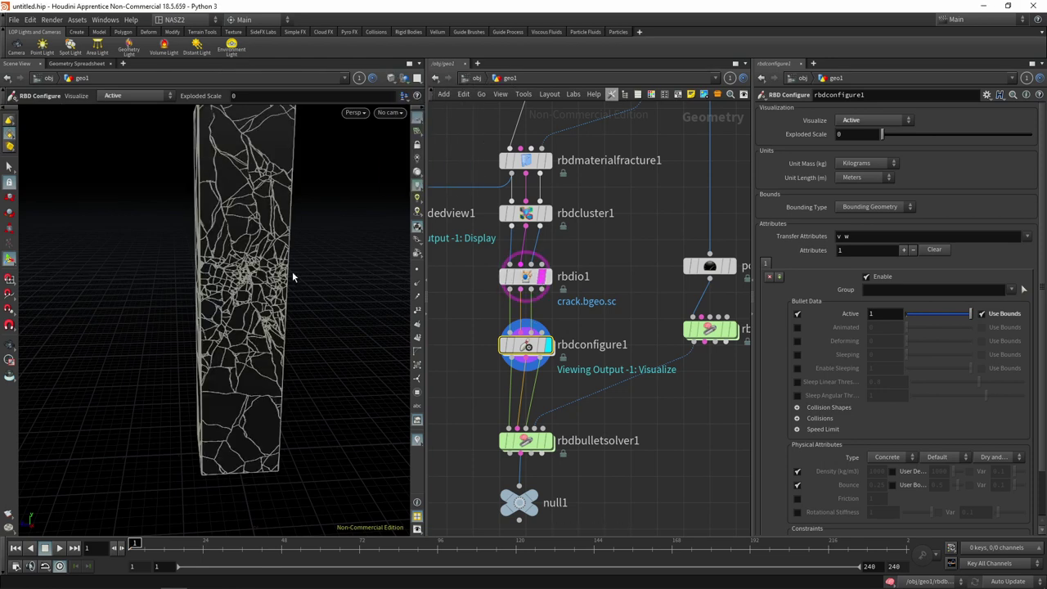
pyautogui.press('Escape')
pyautogui.moveTo(306, 224); pyautogui.dragTo(374, 215)
pyautogui.press('Return')
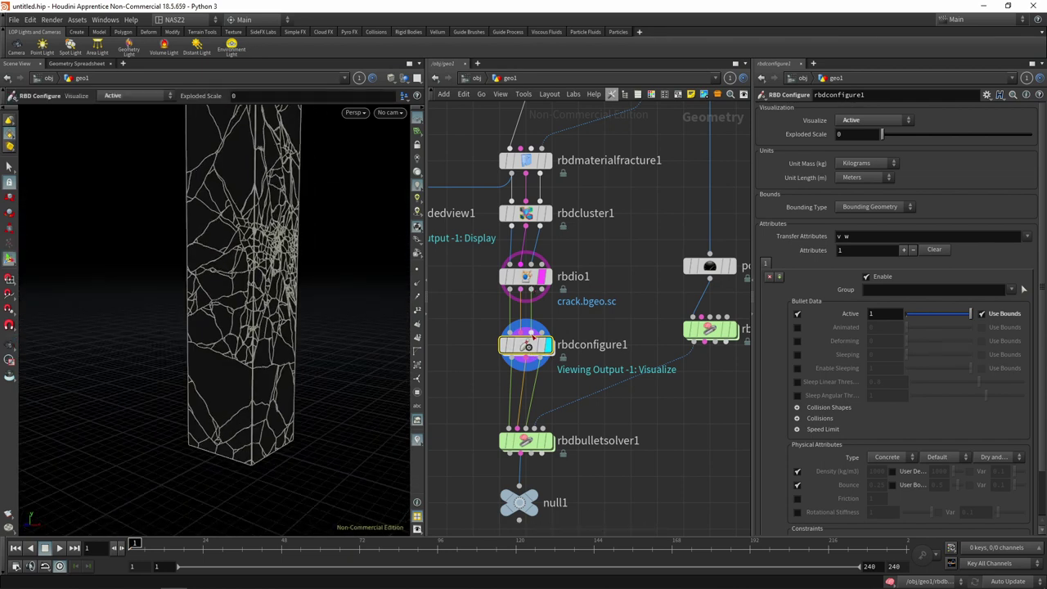
# Set Bounding Type to Bounding Box and enlarge the box to 3.4 on each axis.
pyautogui.click(877, 208)
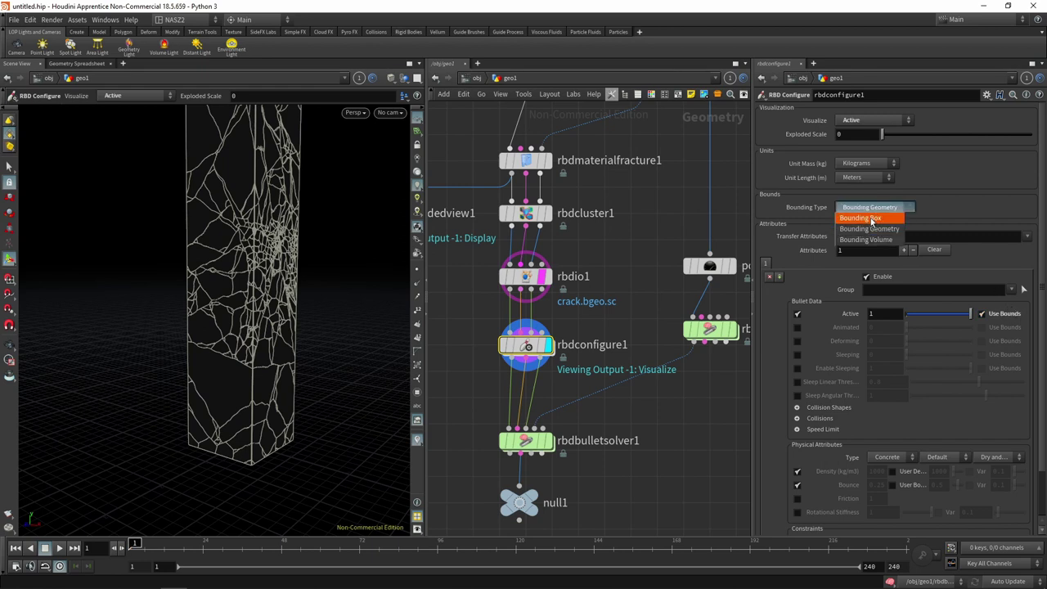
pyautogui.click(873, 219)
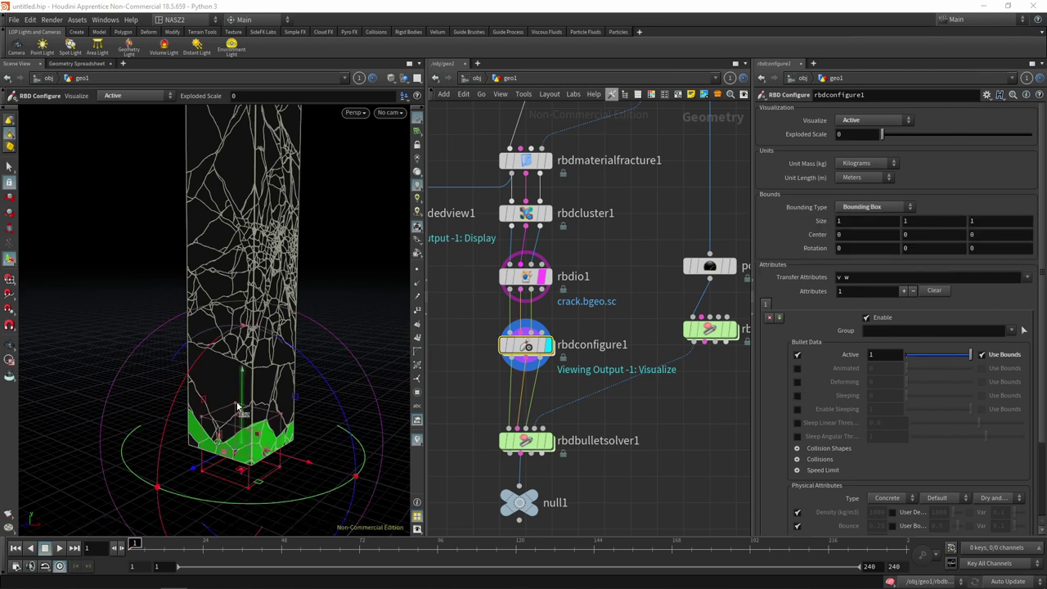
pyautogui.moveTo(268, 420)
pyautogui.mouseDown()
pyautogui.moveTo(272, 358)
pyautogui.moveTo(250, 367)
pyautogui.mouseUp()
pyautogui.press('Return')
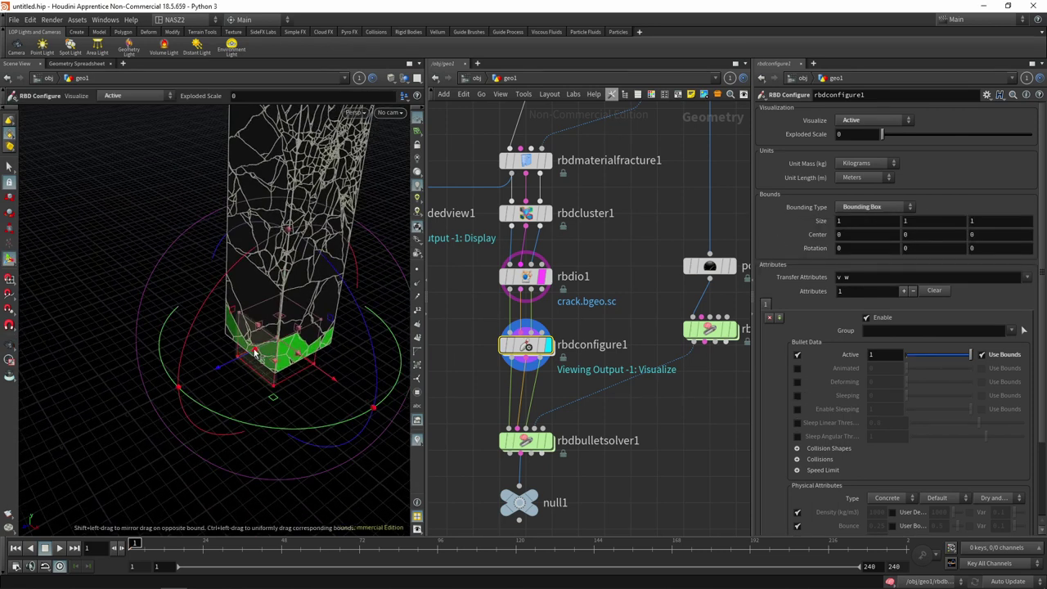
pyautogui.moveTo(817, 220); pyautogui.dragTo(943, 230, button='middle')
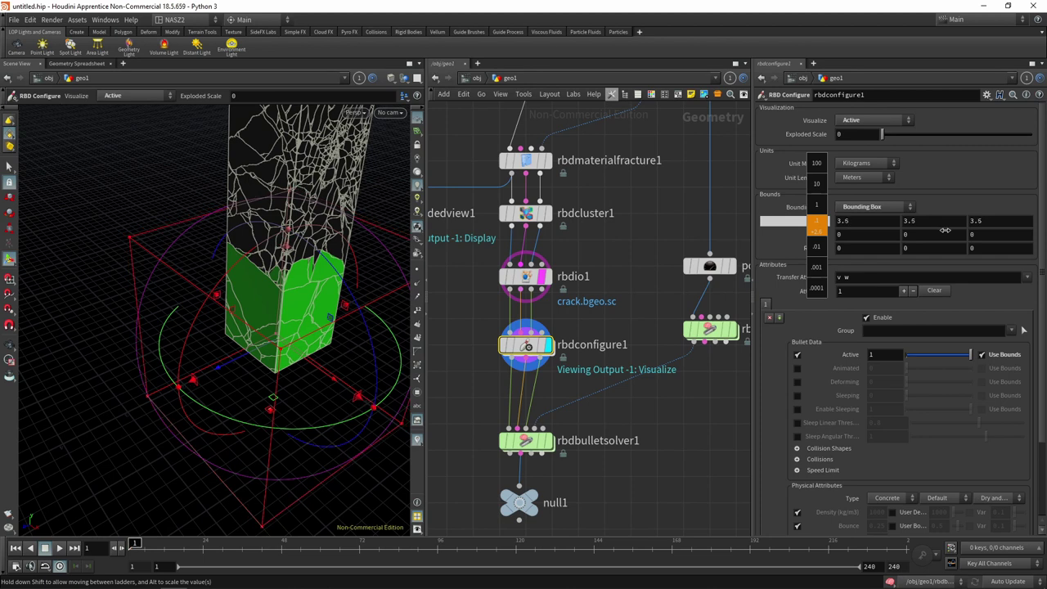
# Raise the bounds box to center Y 0.432523 so the pillar's lower pieces turn green.
pyautogui.press('Escape')
pyautogui.moveTo(237, 249)
pyautogui.mouseDown()
pyautogui.moveTo(164, 202)
pyautogui.moveTo(213, 246)
pyautogui.moveTo(216, 228)
pyautogui.moveTo(226, 264)
pyautogui.moveTo(234, 228)
pyautogui.mouseUp()
pyautogui.press('Return')
pyautogui.press('Escape')
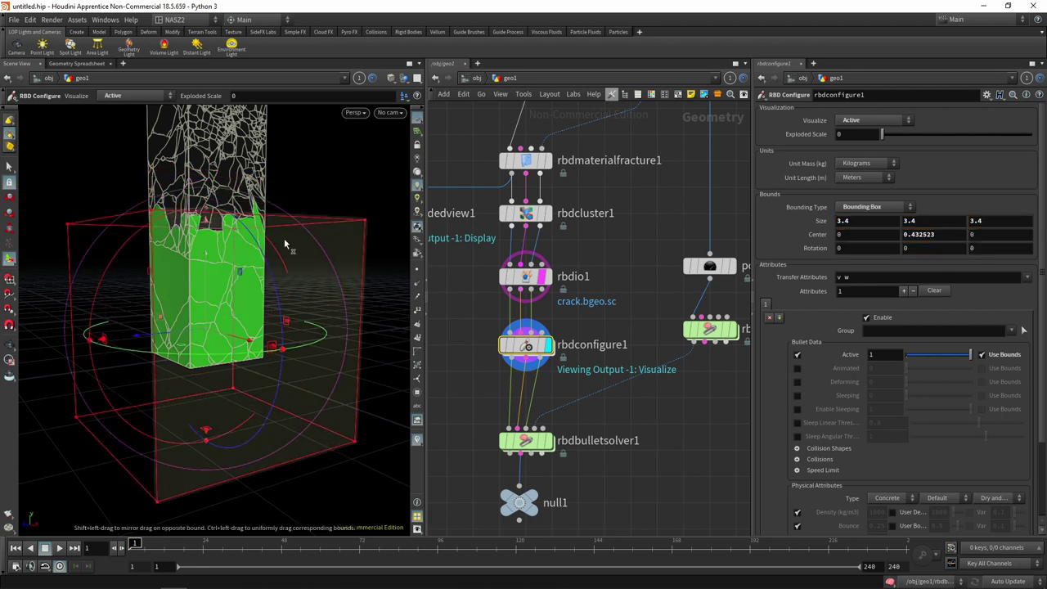
pyautogui.moveTo(323, 190)
pyautogui.mouseDown()
pyautogui.moveTo(332, 238)
pyautogui.moveTo(286, 226)
pyautogui.mouseUp()
pyautogui.press('Return')
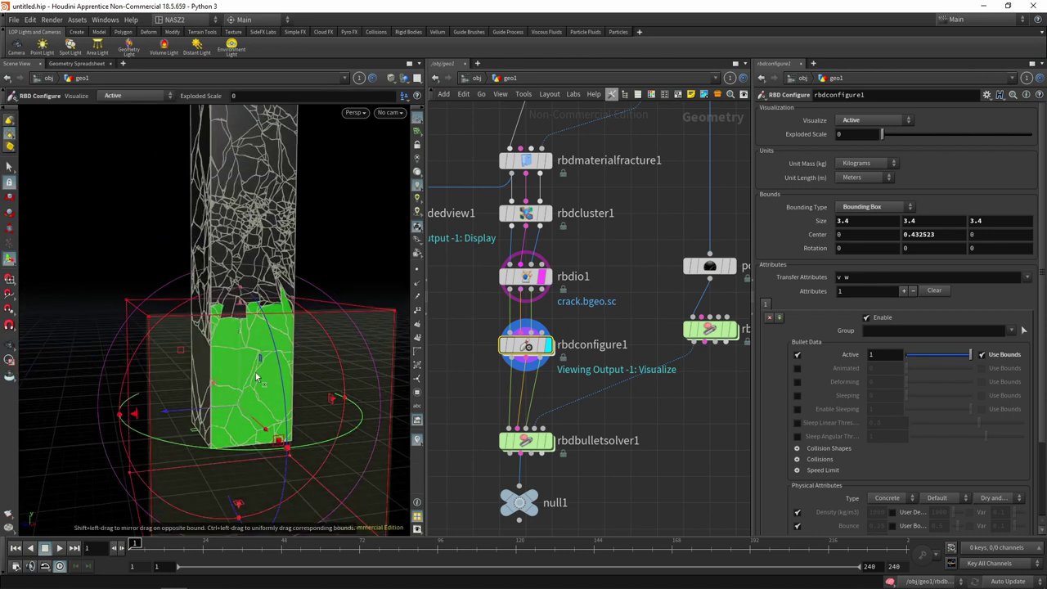
pyautogui.press('Escape')
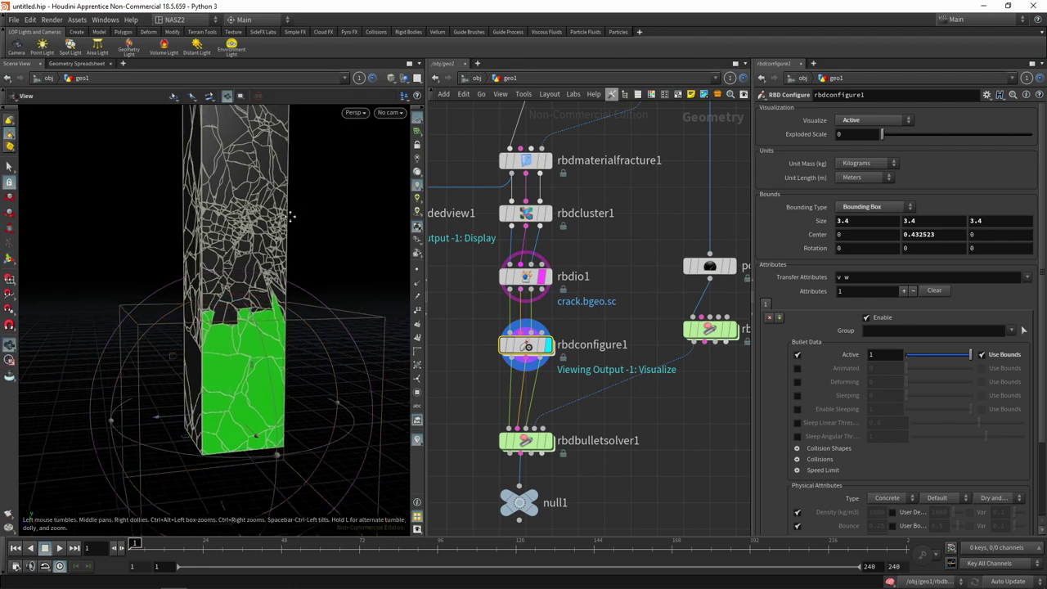
pyautogui.moveTo(259, 109); pyautogui.dragTo(263, 304)
pyautogui.press('Return')
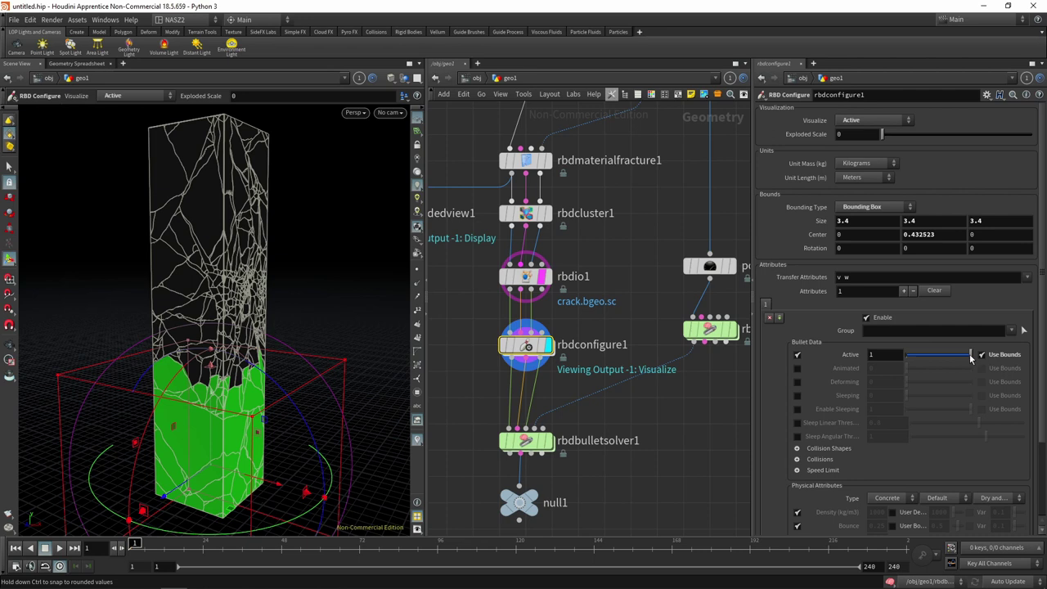
# Set Active to 0 and reshape the box to Size Z 3.33501, Center Y about 0.30861.
pyautogui.moveTo(970, 358); pyautogui.dragTo(903, 358)
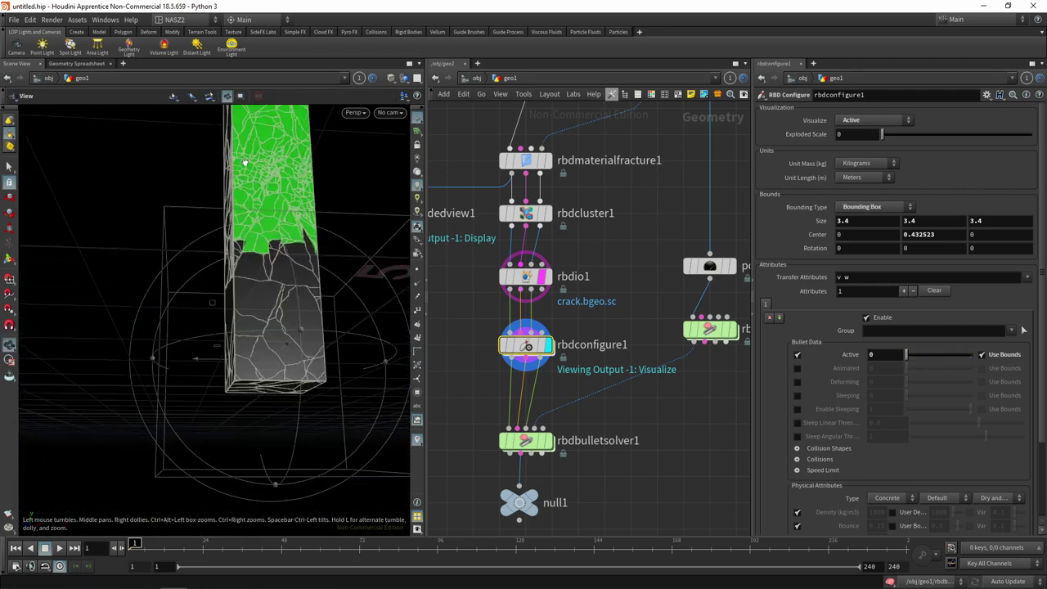
pyautogui.press('Return')
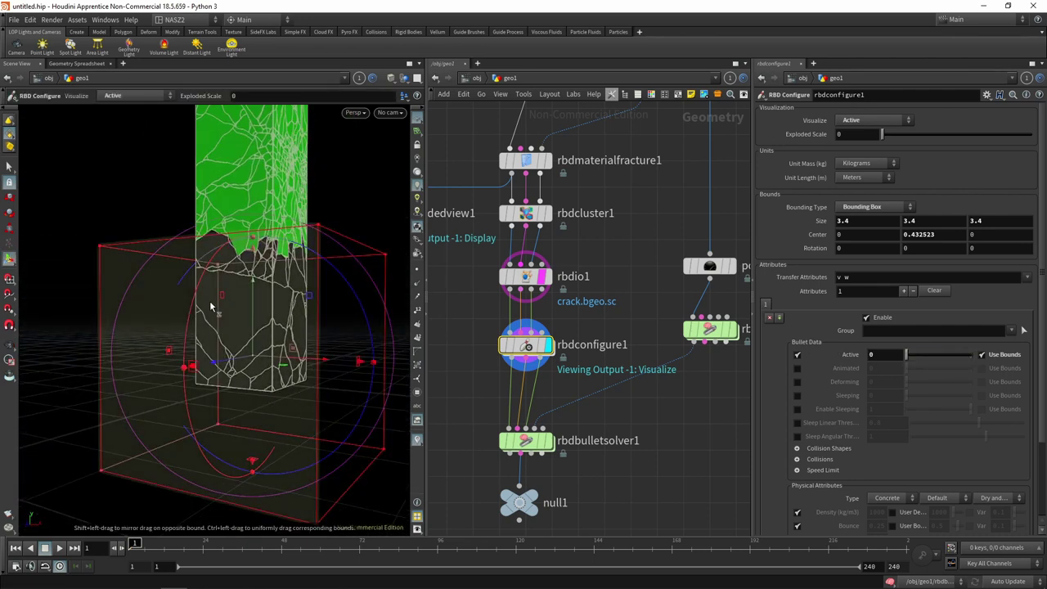
pyautogui.moveTo(255, 295); pyautogui.dragTo(255, 307)
pyautogui.press('Escape')
pyautogui.moveTo(351, 196)
pyautogui.mouseDown()
pyautogui.moveTo(278, 234)
pyautogui.moveTo(253, 234)
pyautogui.moveTo(327, 250)
pyautogui.moveTo(322, 196)
pyautogui.moveTo(198, 221)
pyautogui.moveTo(229, 219)
pyautogui.moveTo(215, 238)
pyautogui.mouseUp()
pyautogui.press('Return')
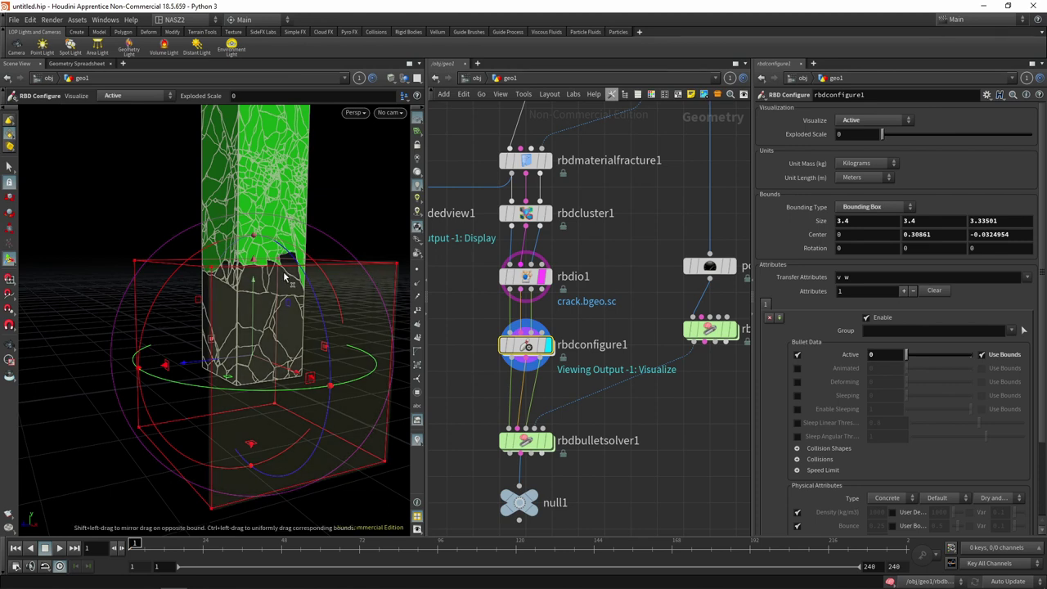
pyautogui.moveTo(647, 316); pyautogui.dragTo(586, 324, button='middle')
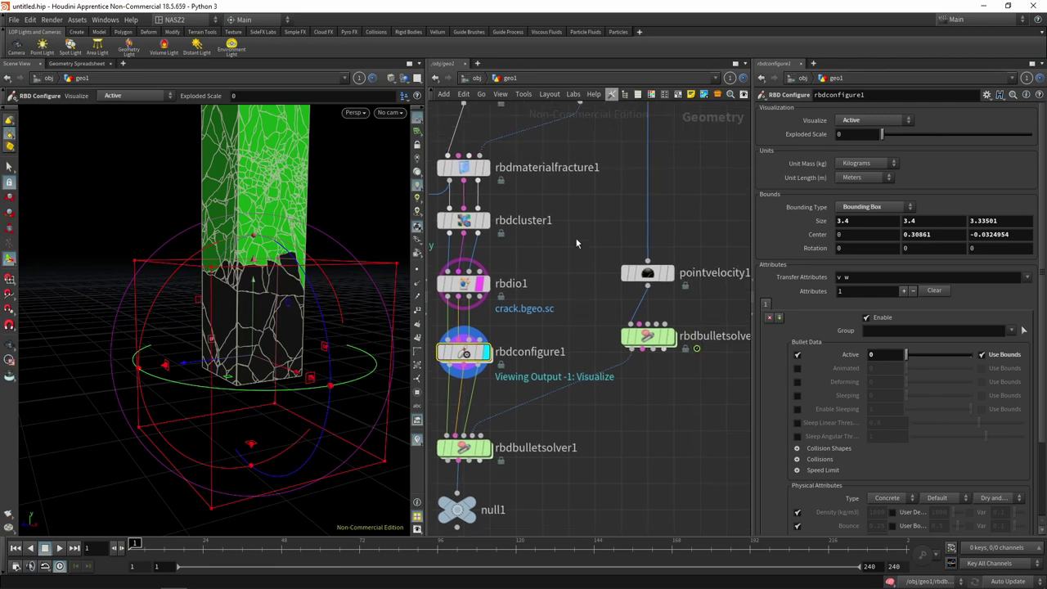
# Add a Box node (box6) and wire it into rbdconfigure1's Static Bounds Geometry input.
pyautogui.press('Tab')
pyautogui.write('boun')
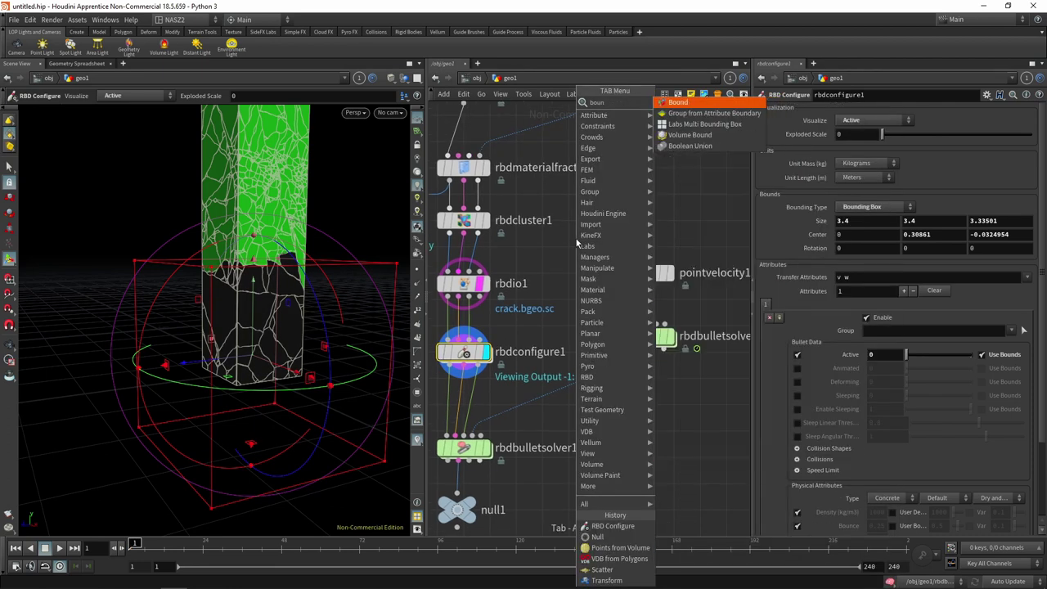
pyautogui.press('BackSpace')
pyautogui.press('BackSpace')
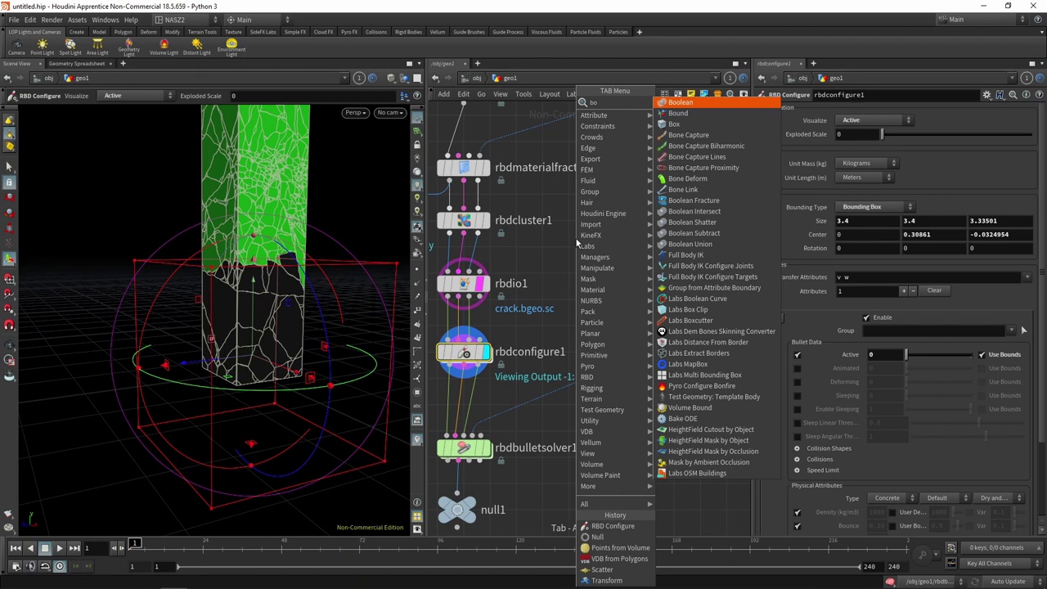
pyautogui.click(679, 113)
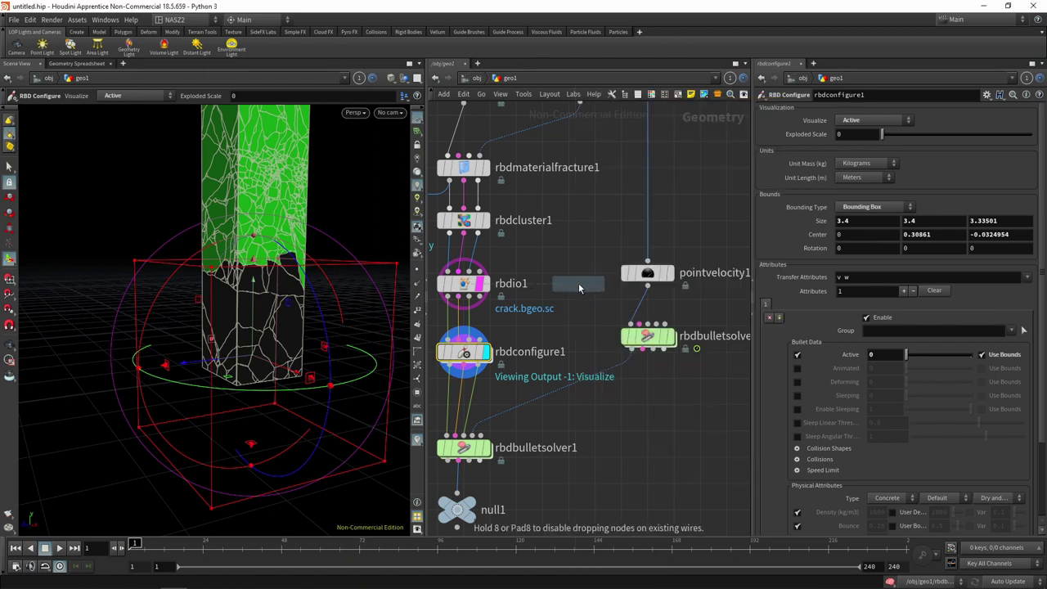
pyautogui.click(578, 283)
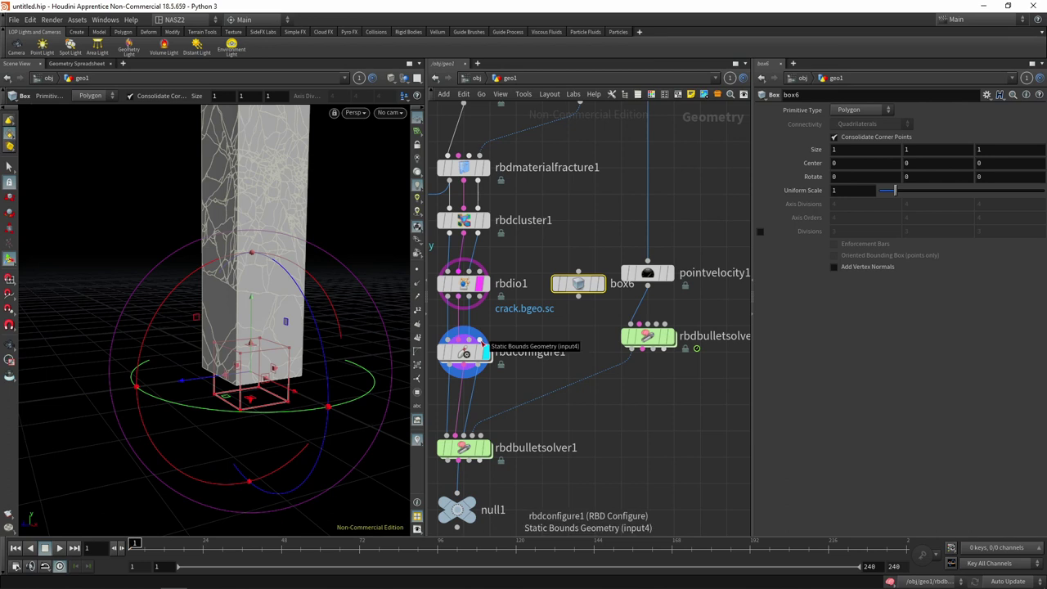
pyautogui.click(483, 345)
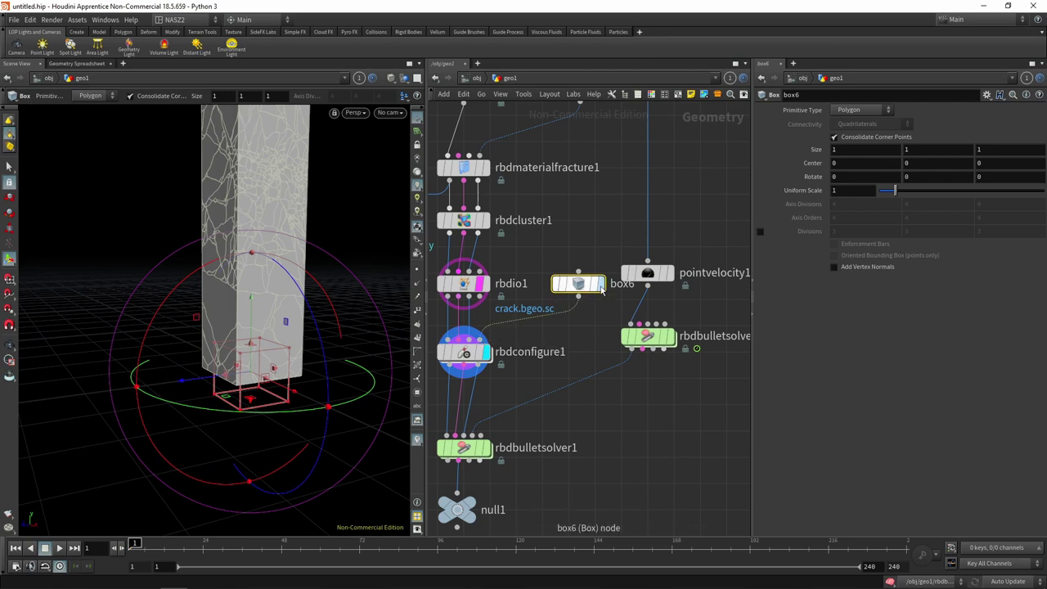
pyautogui.click(477, 360)
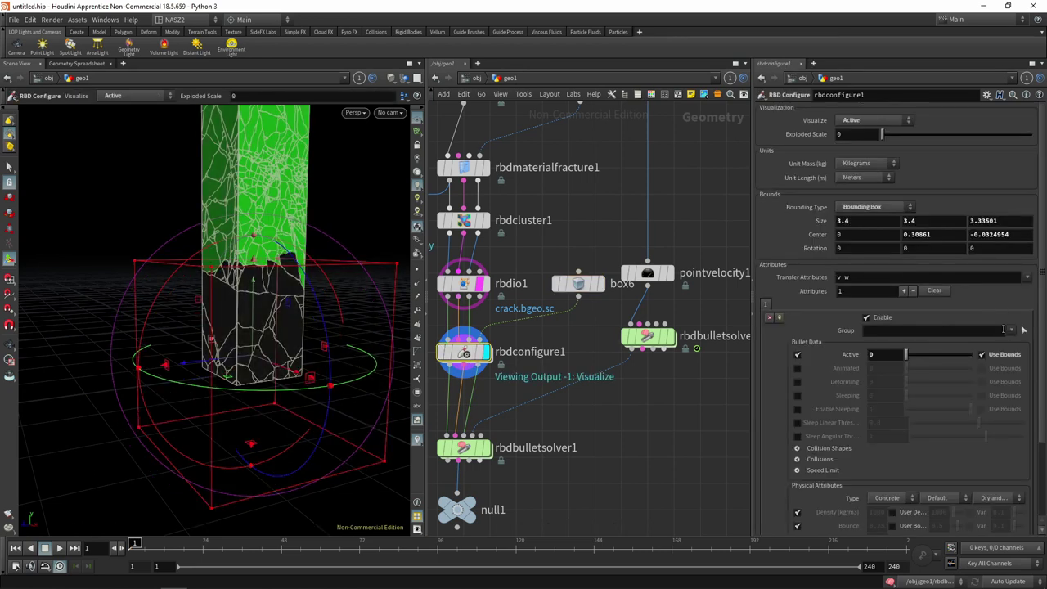
# Set Bounding Type to Bounding Geometry and inspect the pillar's inactive base pieces.
pyautogui.click(883, 211)
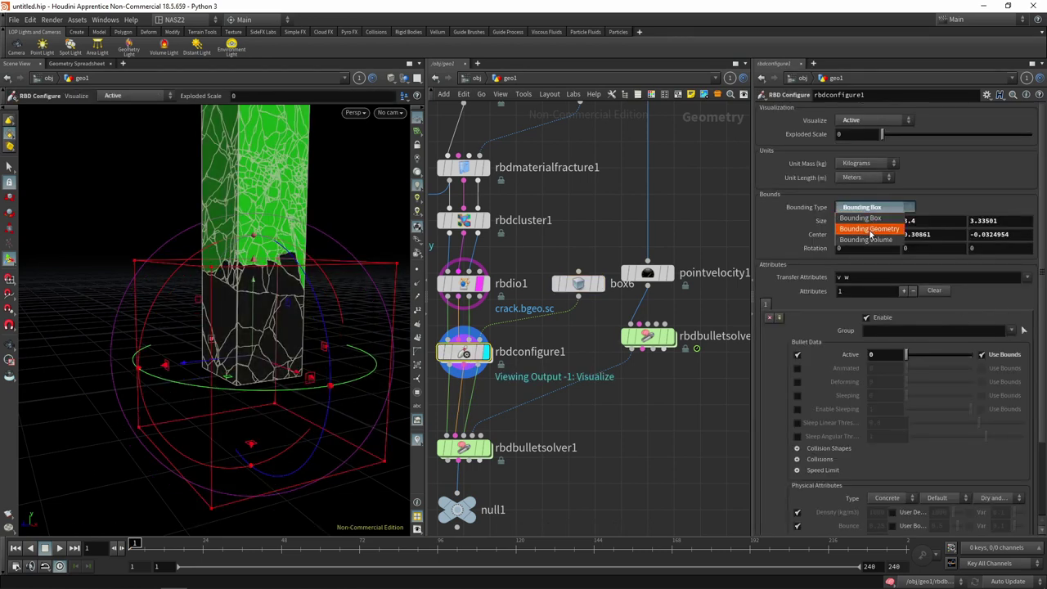
pyautogui.click(872, 232)
pyautogui.keyDown('alt'); pyautogui.moveTo(266, 348); pyautogui.dragTo(332, 286); pyautogui.keyUp('alt')
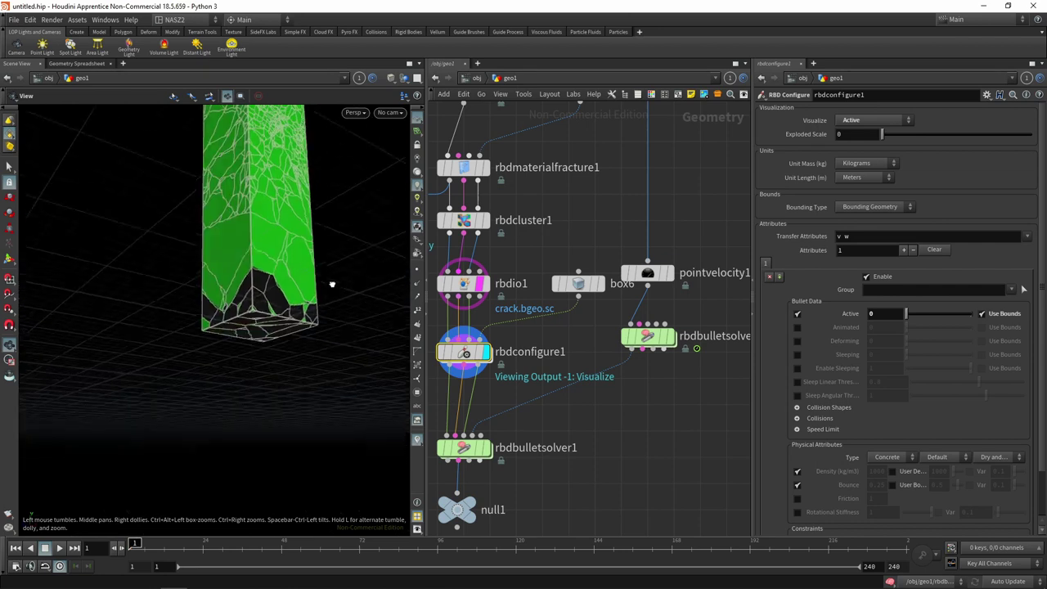
pyautogui.click(578, 285)
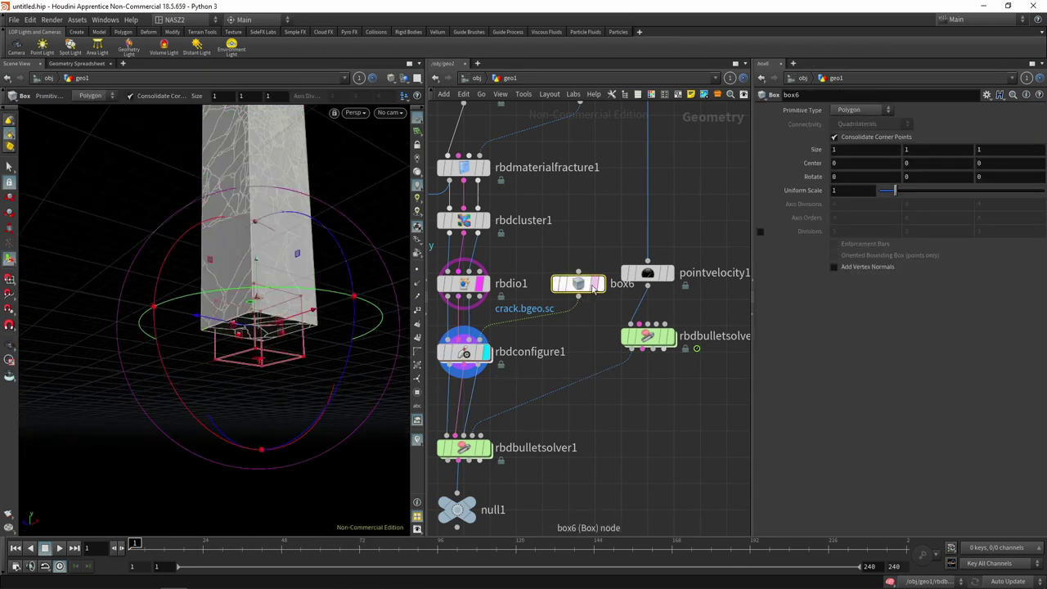
pyautogui.press('Escape')
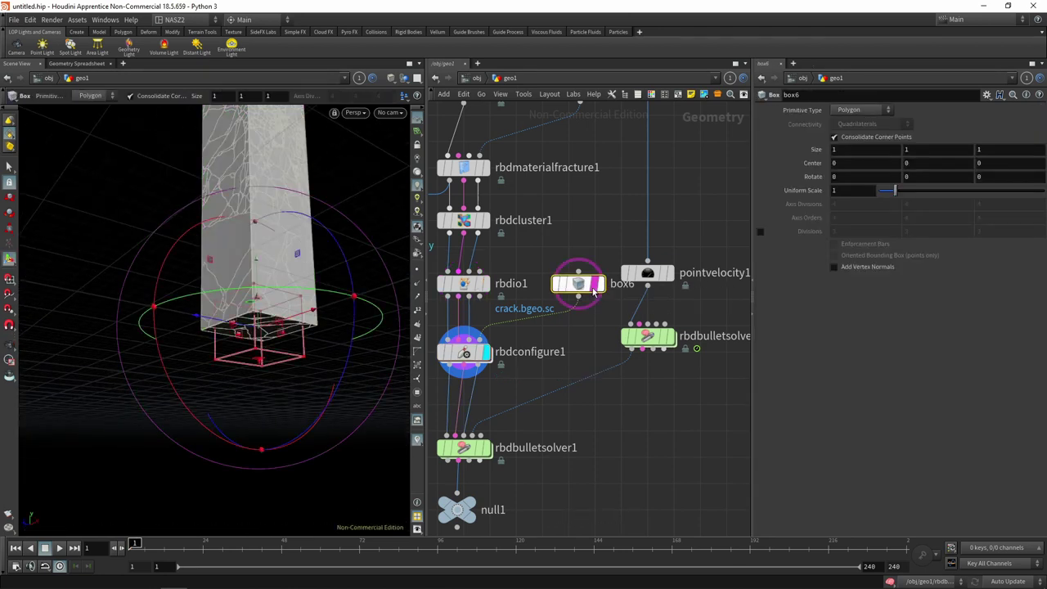
pyautogui.click(464, 352)
pyautogui.press('Escape')
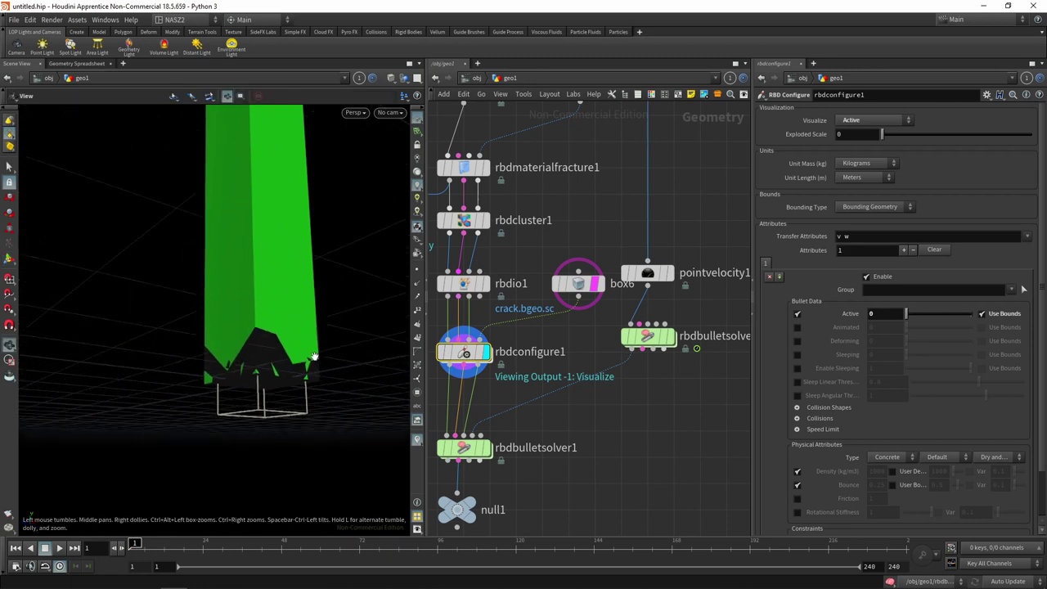
pyautogui.moveTo(319, 296)
pyautogui.mouseDown()
pyautogui.moveTo(332, 341)
pyautogui.moveTo(303, 362)
pyautogui.moveTo(327, 360)
pyautogui.mouseUp()
pyautogui.press('Return')
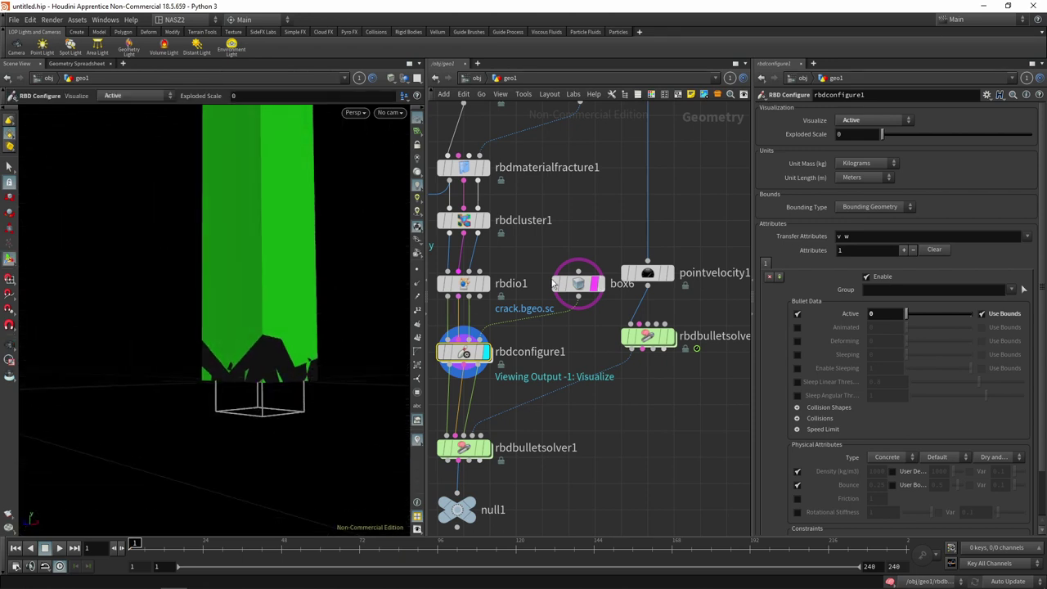
pyautogui.moveTo(339, 197); pyautogui.dragTo(333, 148)
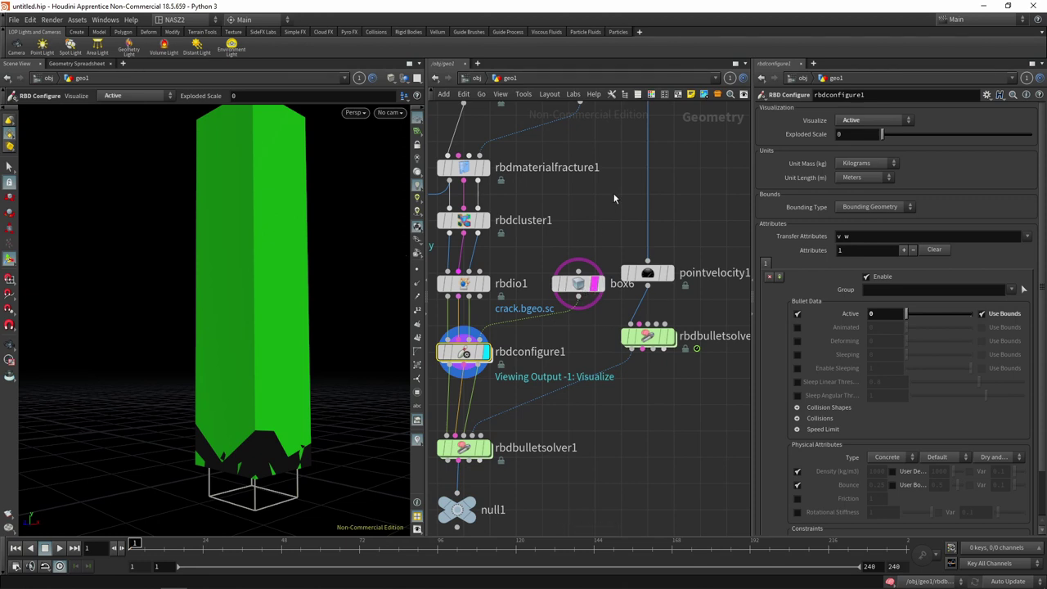
pyautogui.scroll(-3, 607, 214)
# Delete the box6 node.
pyautogui.moveTo(588, 257); pyautogui.dragTo(552, 276, button='middle')
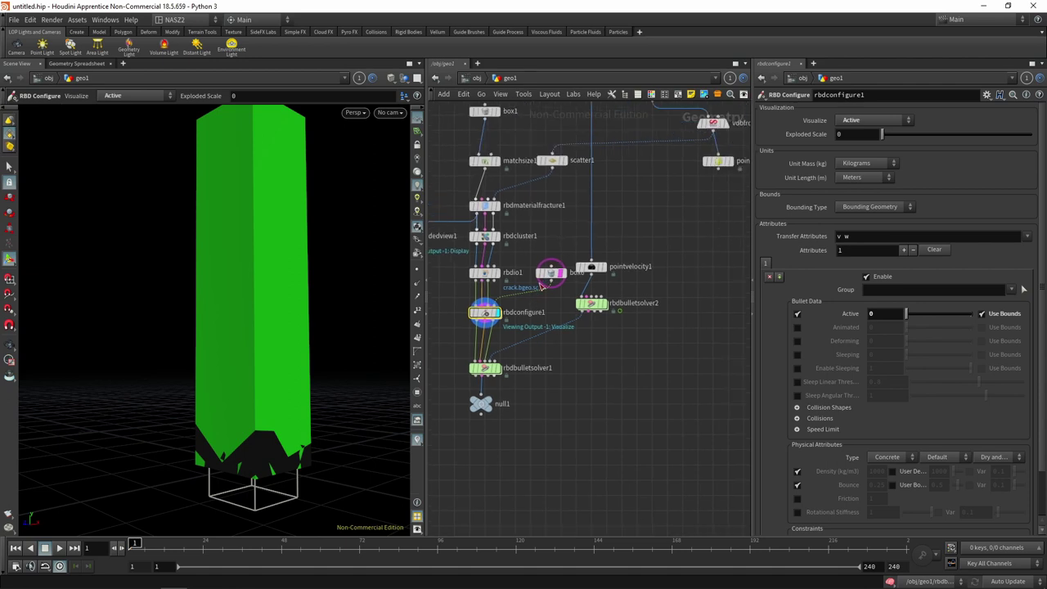
pyautogui.click(552, 276)
pyautogui.press('Delete')
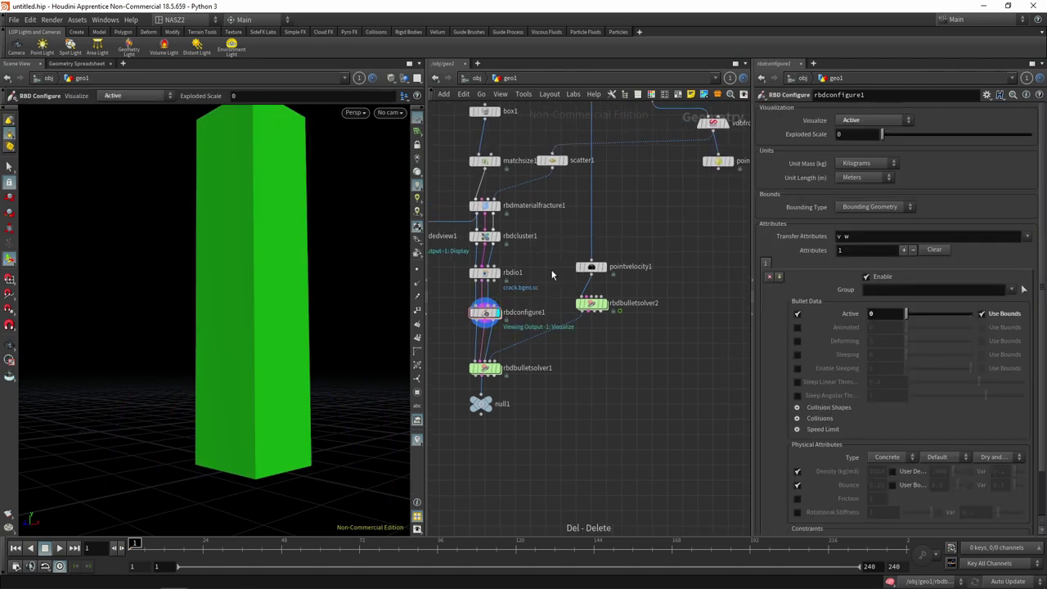
# Wire transform3 into rbdconfigure1's Static Bounds Geometry input and raise Active from 0 to 1.
pyautogui.moveTo(658, 200); pyautogui.dragTo(661, 338, button='middle')
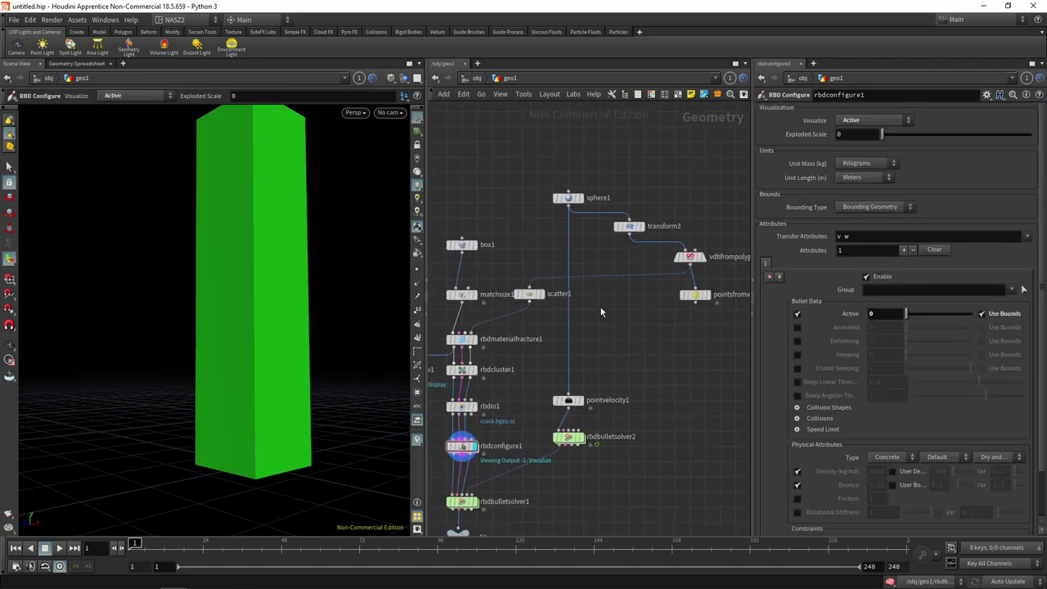
pyautogui.click(628, 234)
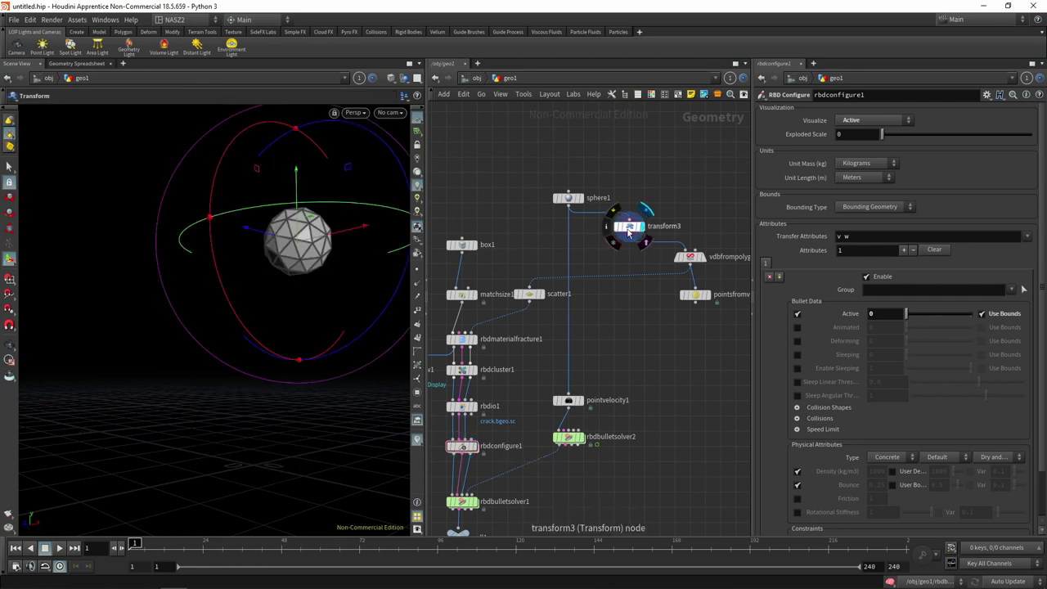
pyautogui.moveTo(646, 325); pyautogui.dragTo(692, 289, button='middle')
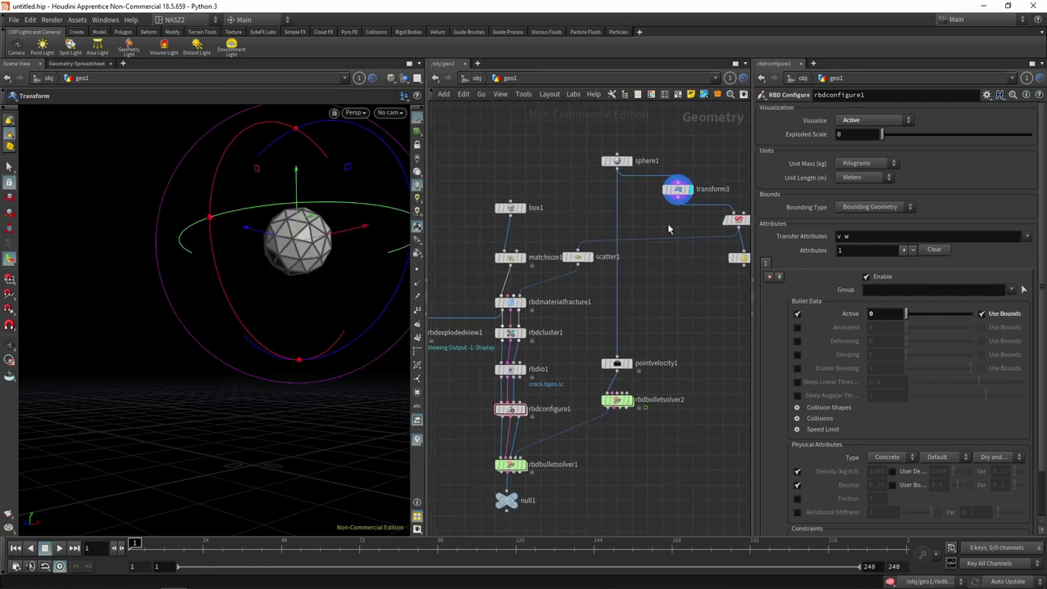
pyautogui.moveTo(678, 202); pyautogui.dragTo(526, 400)
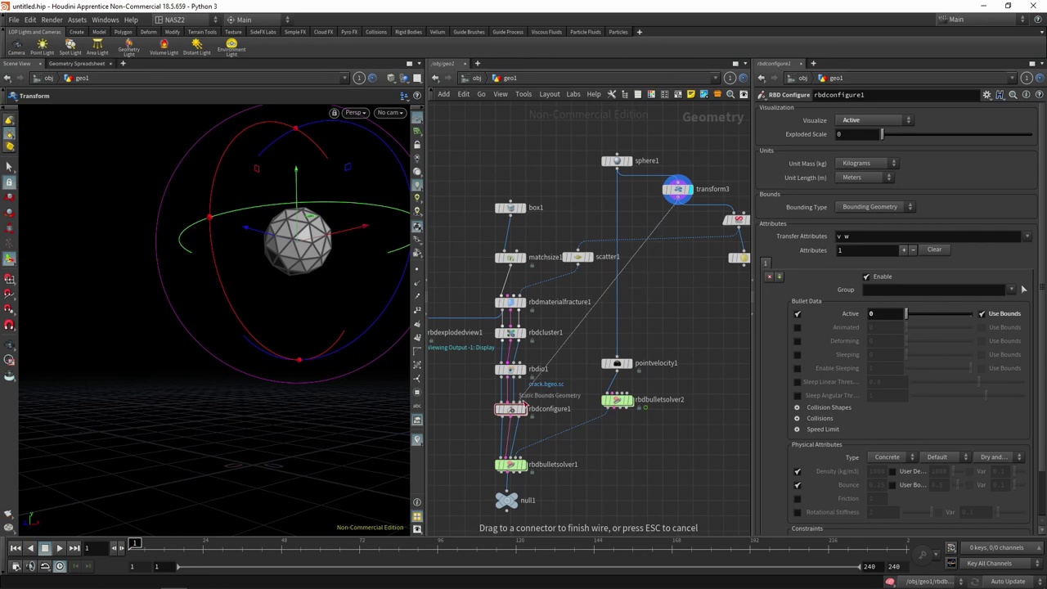
pyautogui.click(507, 402)
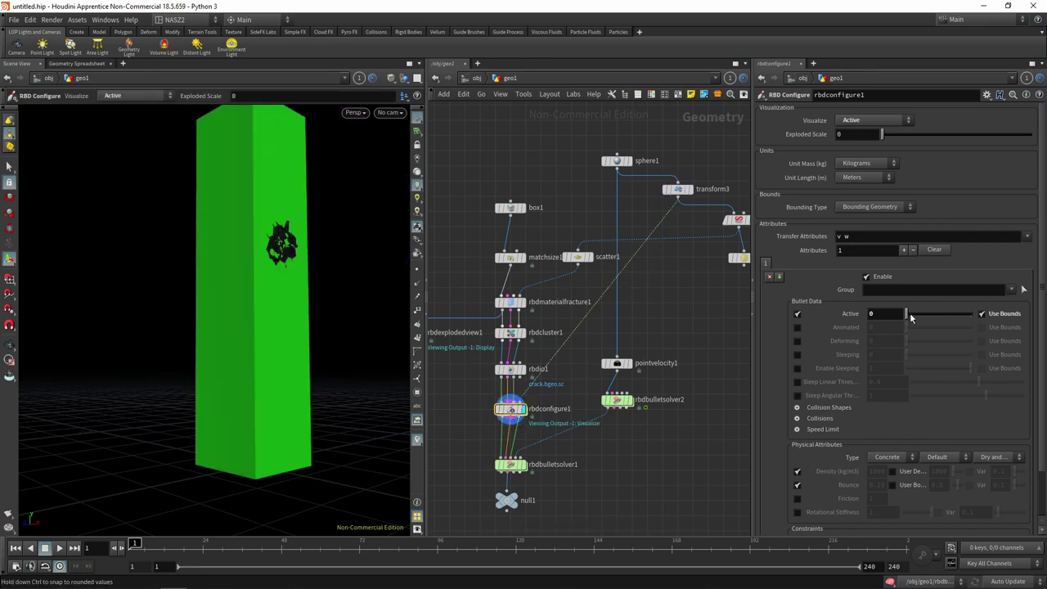
pyautogui.moveTo(907, 313); pyautogui.dragTo(1038, 321)
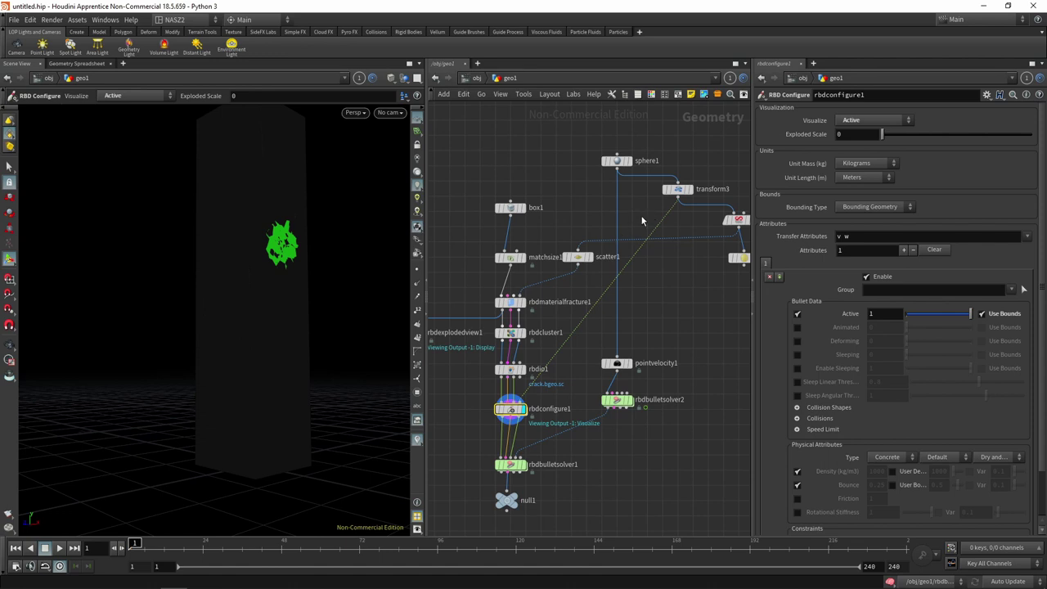
pyautogui.press('Tab')
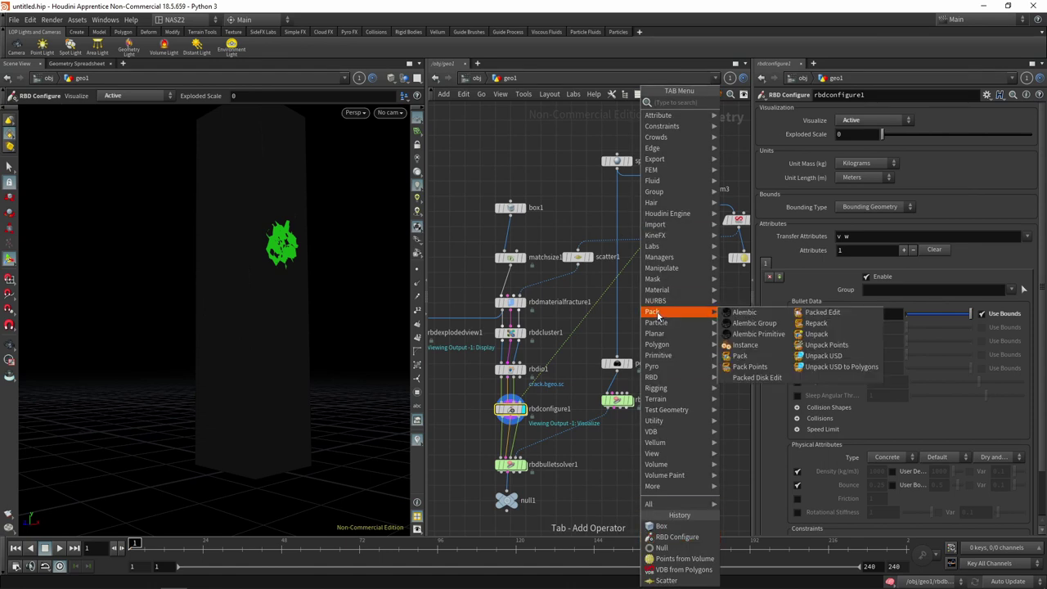
# Add transform4 after transform3 with pivot translate 1, 3.5, 0 and check the green Active patch.
pyautogui.click(744, 135)
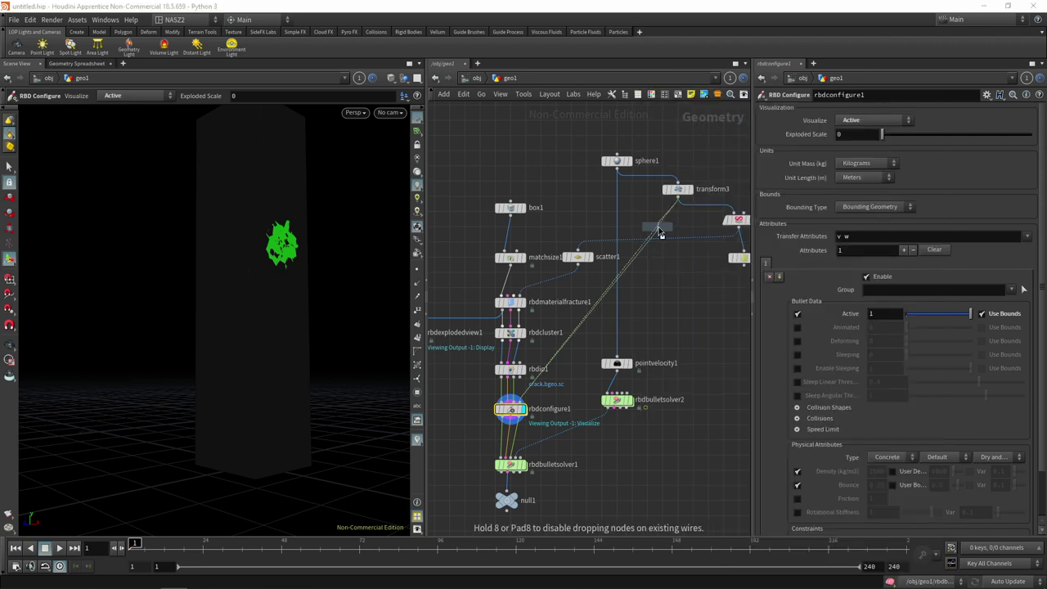
pyautogui.click(658, 229)
pyautogui.moveTo(658, 229); pyautogui.dragTo(659, 291)
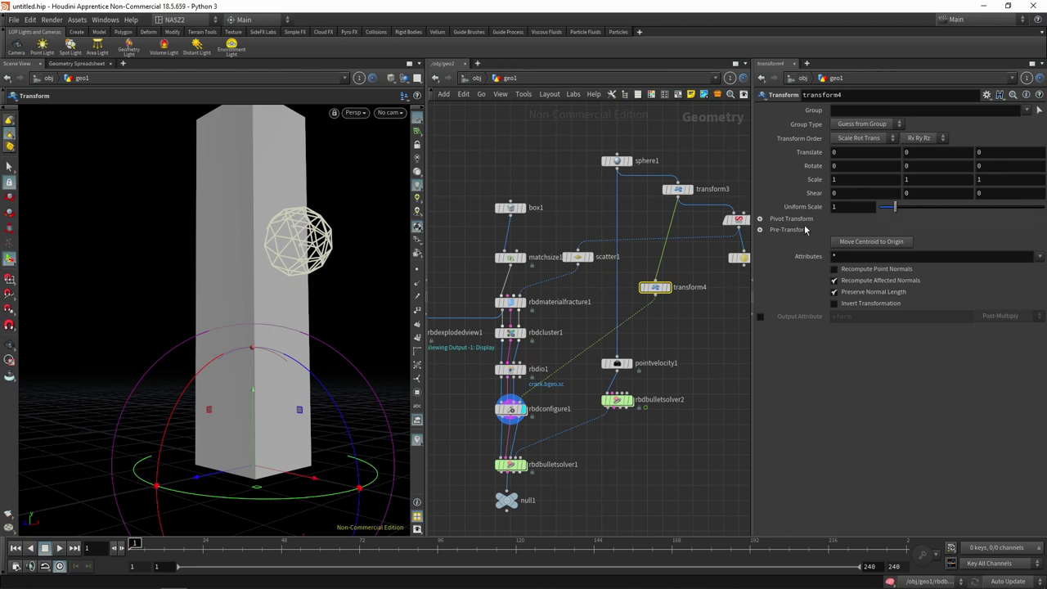
pyautogui.click(759, 219)
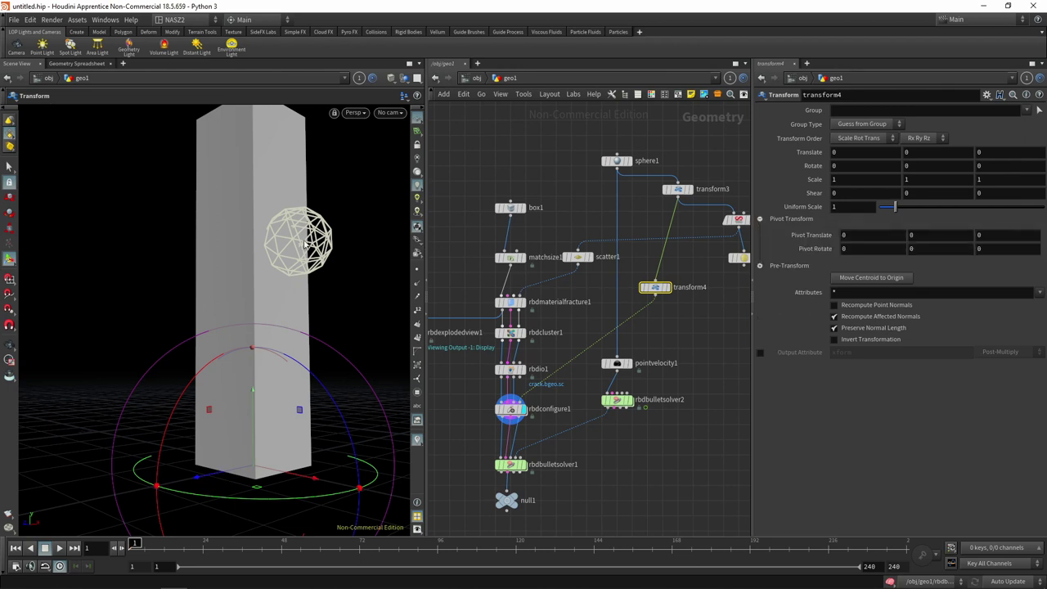
pyautogui.moveTo(304, 244)
pyautogui.keyDown('alt'); pyautogui.mouseDown()
pyautogui.moveTo(338, 275)
pyautogui.moveTo(341, 264)
pyautogui.mouseUp(); pyautogui.keyUp('alt')
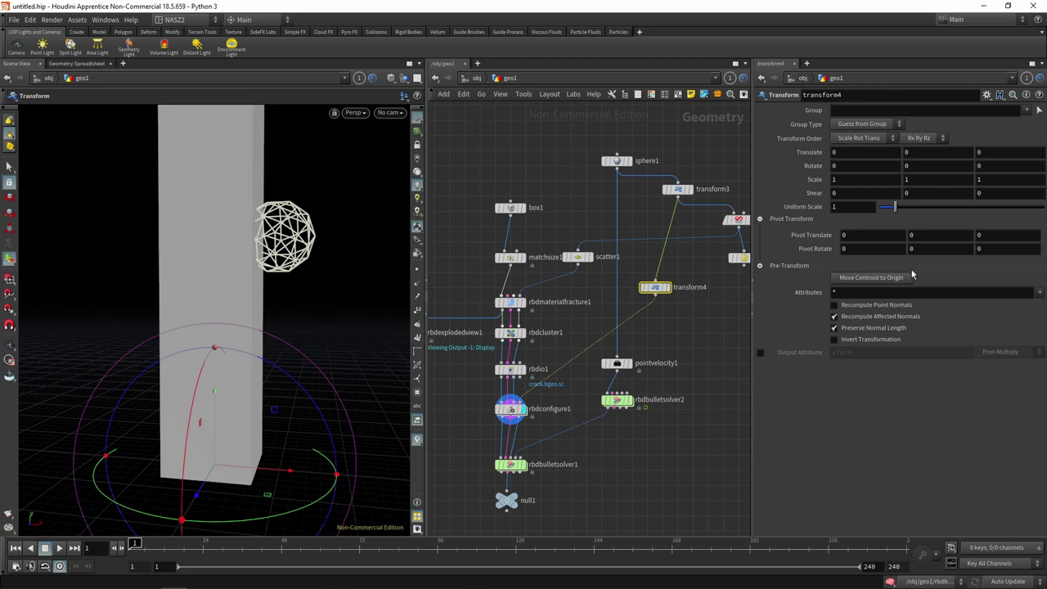
pyautogui.moveTo(925, 235)
pyautogui.mouseDown(button='middle')
pyautogui.moveTo(900, 250)
pyautogui.moveTo(870, 240)
pyautogui.moveTo(898, 234)
pyautogui.mouseUp(button='middle')
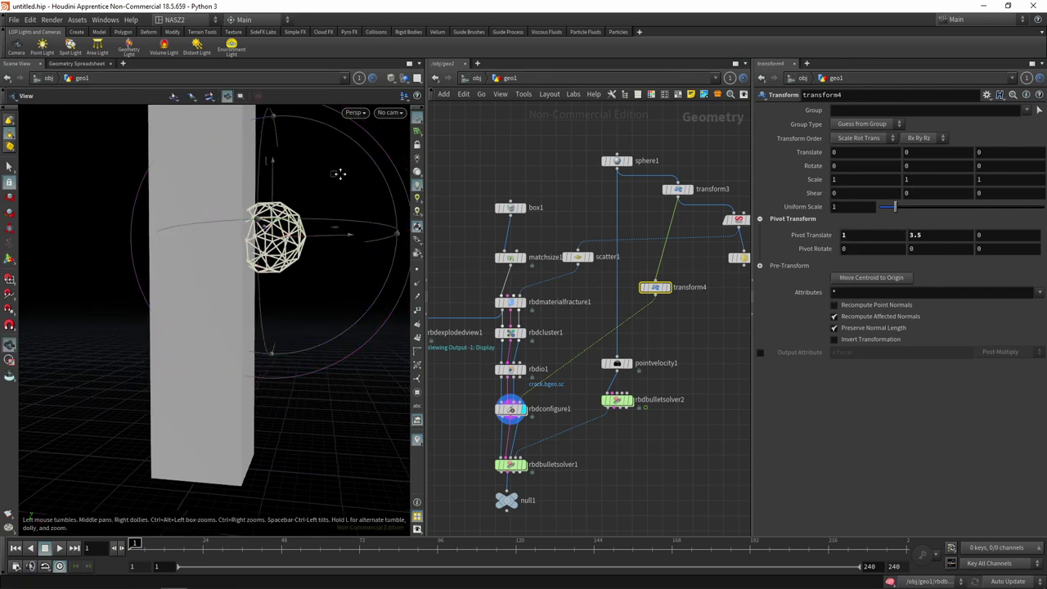
pyautogui.moveTo(338, 175)
pyautogui.mouseDown()
pyautogui.moveTo(252, 254)
pyautogui.moveTo(196, 246)
pyautogui.mouseUp()
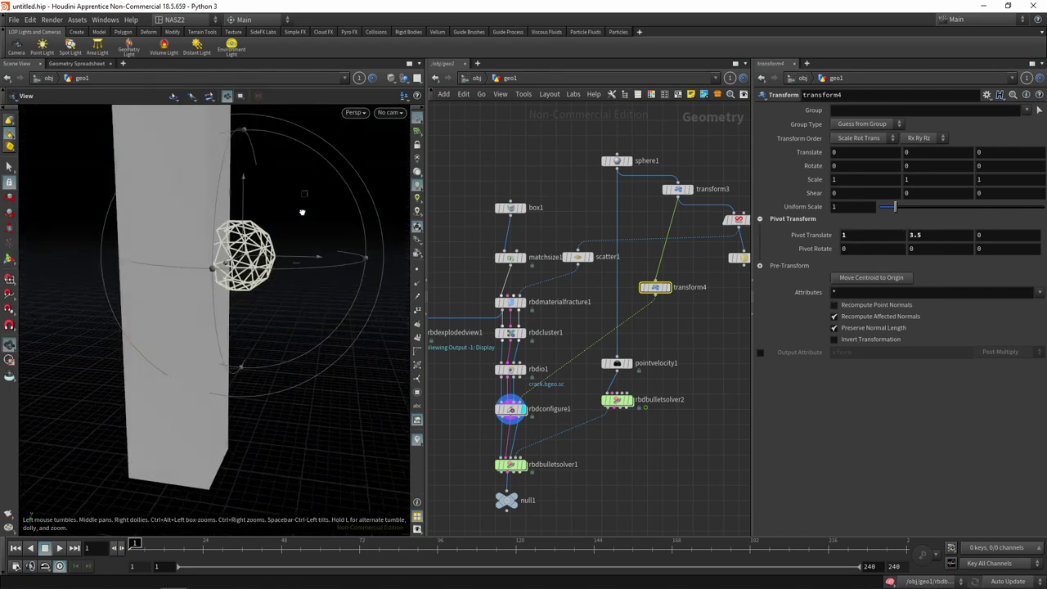
pyautogui.click(510, 409)
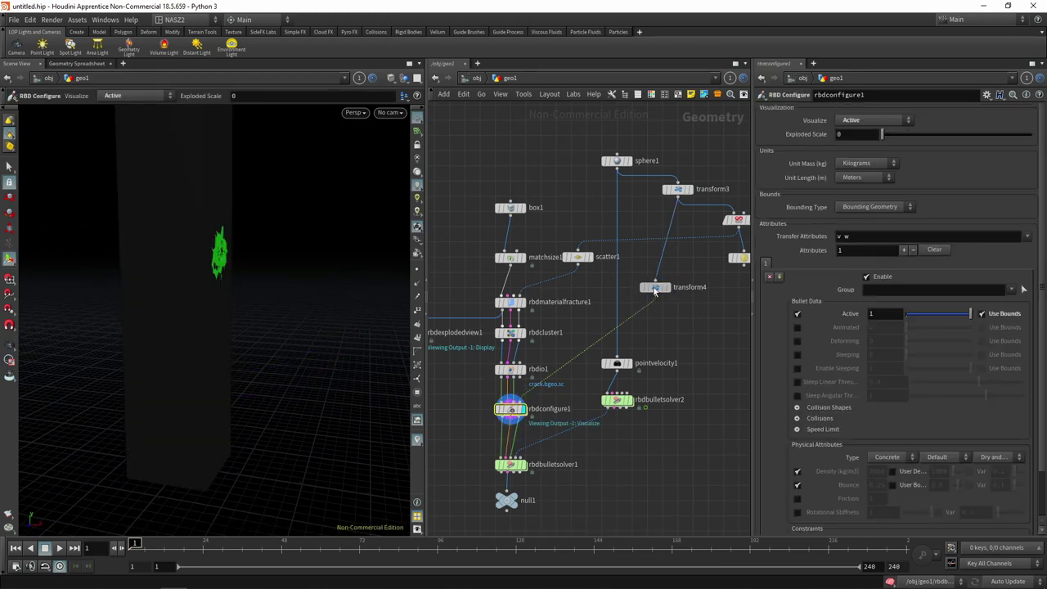
# Scale the bounding sphere on transform4 to 1.69 and check the marked pieces.
pyautogui.moveTo(654, 292); pyautogui.dragTo(677, 316)
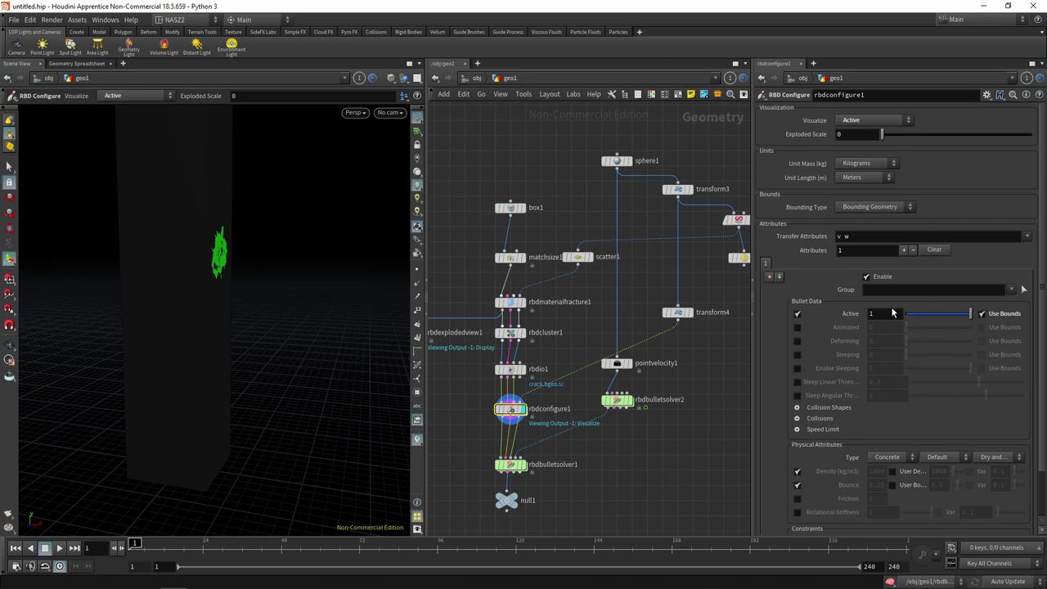
pyautogui.click(677, 312)
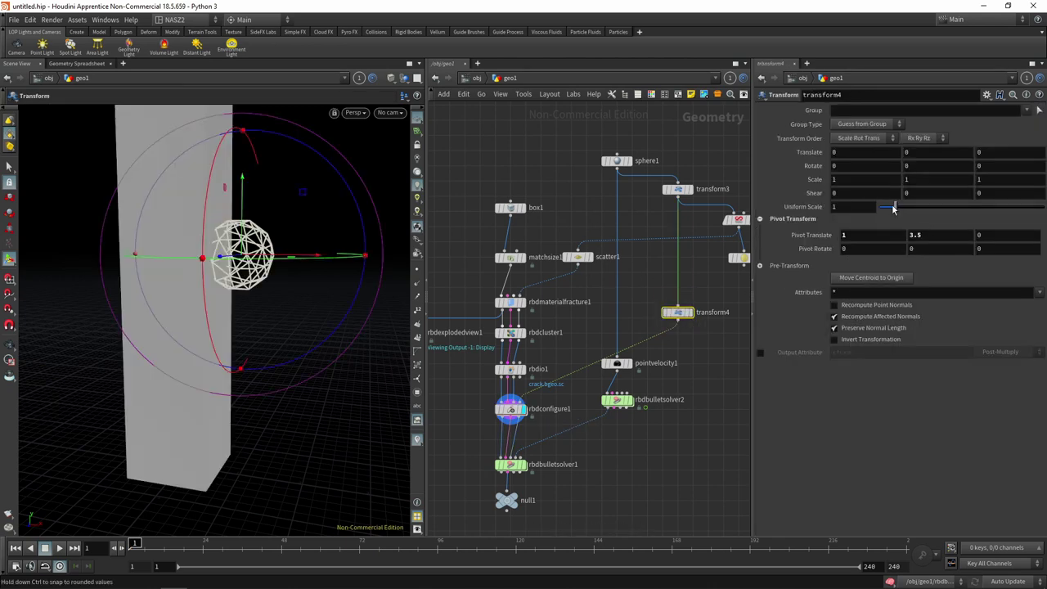
pyautogui.moveTo(901, 207); pyautogui.dragTo(911, 207)
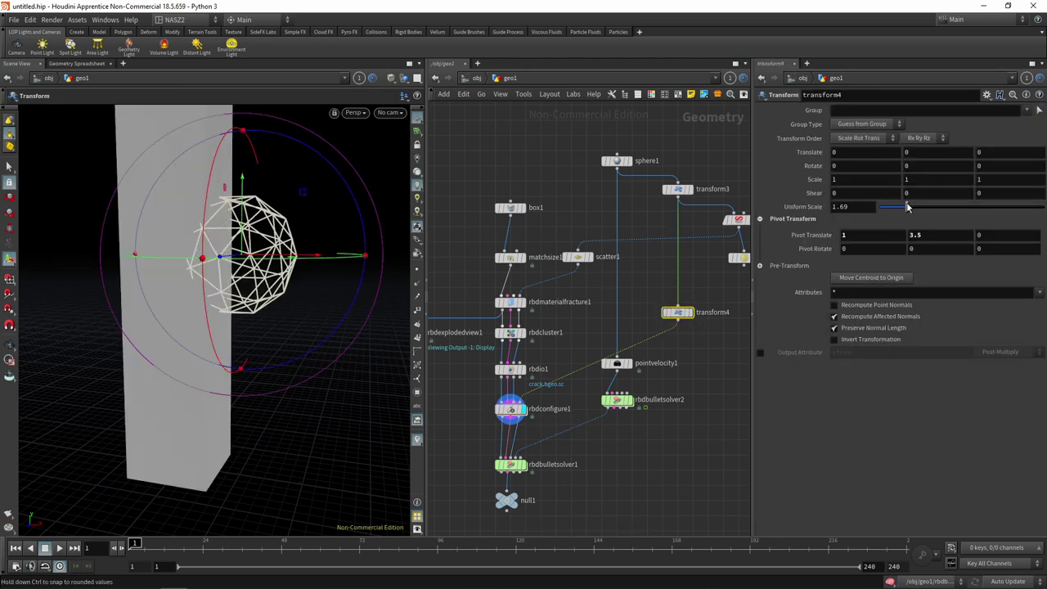
pyautogui.click(511, 411)
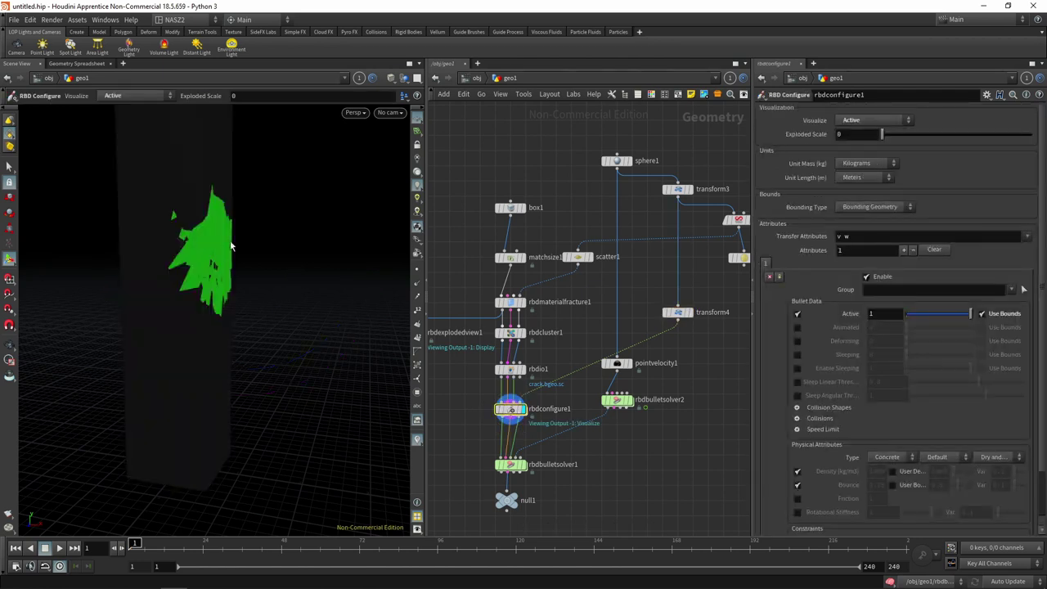
pyautogui.press('Escape')
pyautogui.moveTo(285, 246)
pyautogui.mouseDown()
pyautogui.moveTo(191, 238)
pyautogui.moveTo(291, 244)
pyautogui.moveTo(262, 215)
pyautogui.moveTo(243, 276)
pyautogui.moveTo(265, 178)
pyautogui.mouseUp()
pyautogui.press('Return')
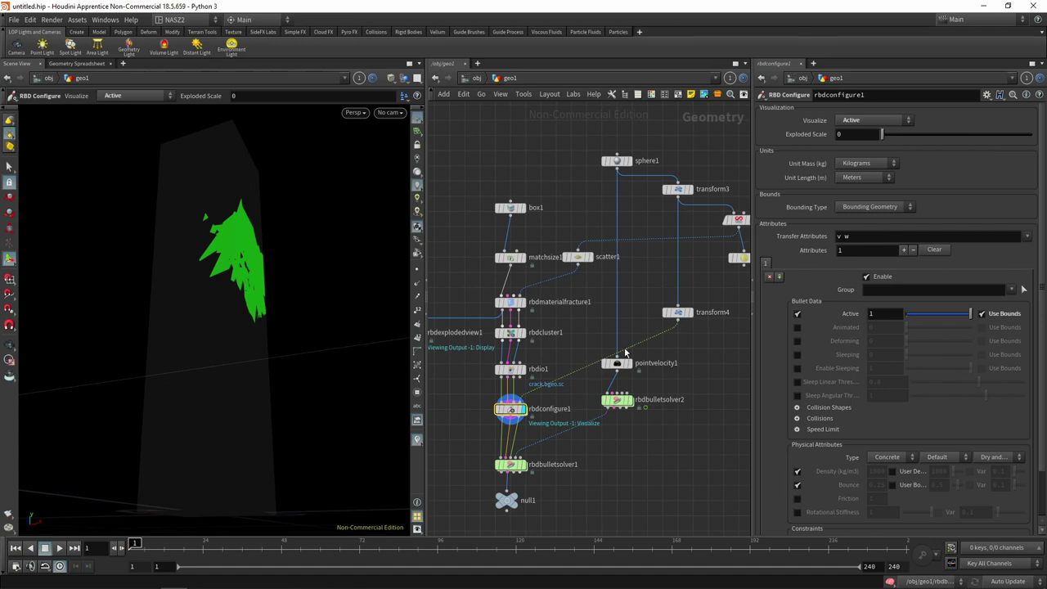
# Increase the sphere's uniform scale to 2.98 and inspect the wider green Active region.
pyautogui.click(679, 312)
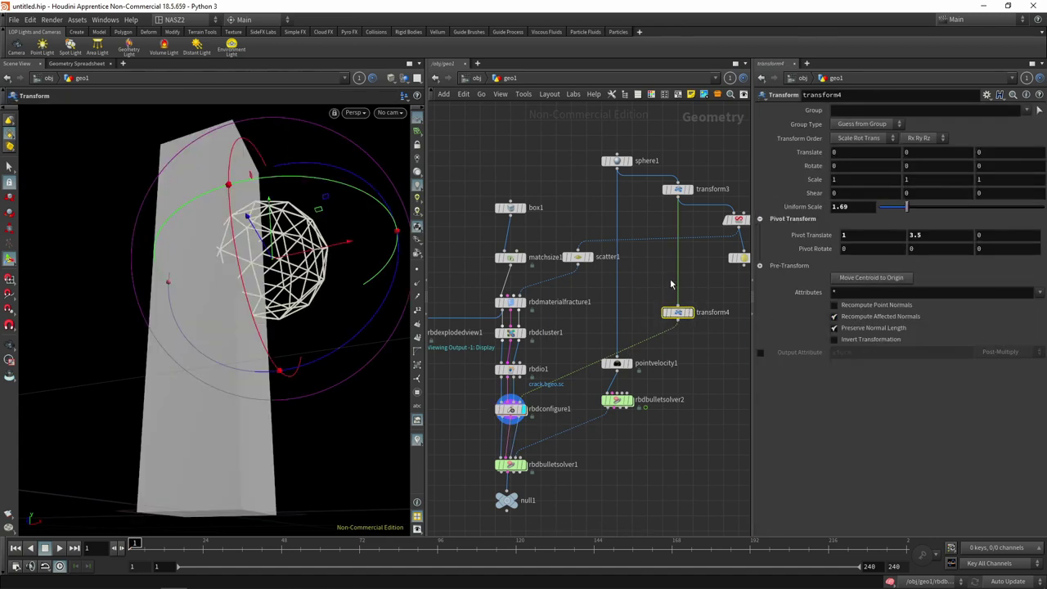
pyautogui.moveTo(906, 207); pyautogui.dragTo(929, 209)
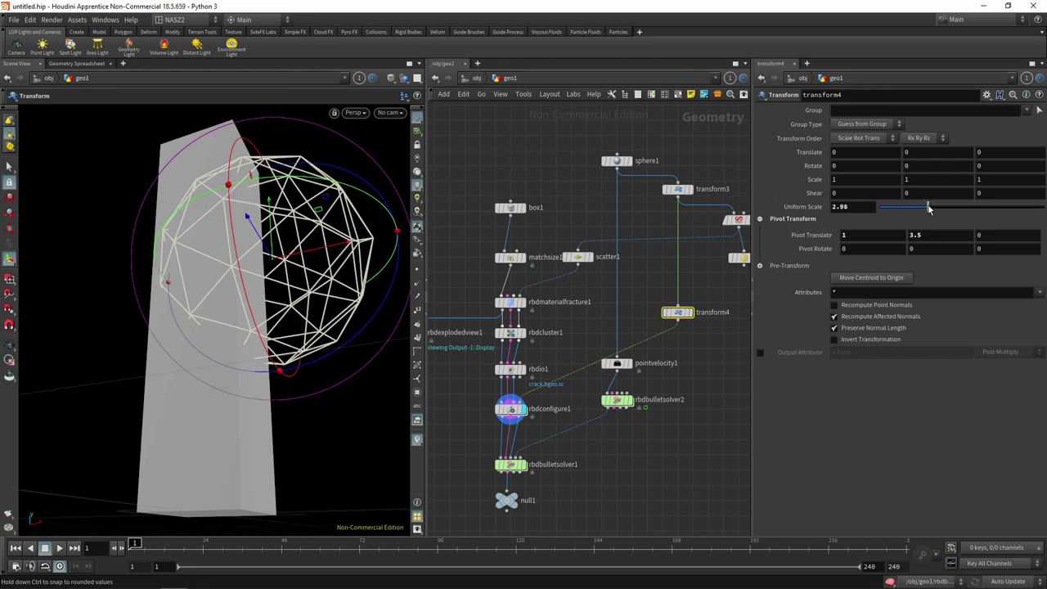
pyautogui.click(508, 408)
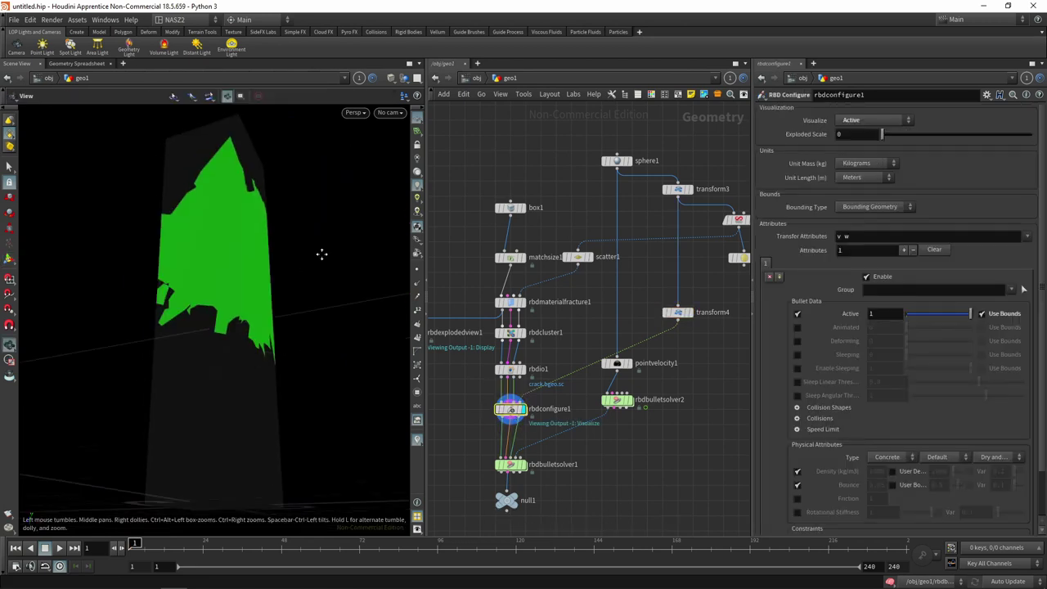
pyautogui.moveTo(321, 254)
pyautogui.mouseDown()
pyautogui.moveTo(371, 254)
pyautogui.moveTo(346, 281)
pyautogui.moveTo(234, 292)
pyautogui.moveTo(207, 264)
pyautogui.moveTo(319, 255)
pyautogui.moveTo(306, 180)
pyautogui.mouseUp()
pyautogui.press('Return')
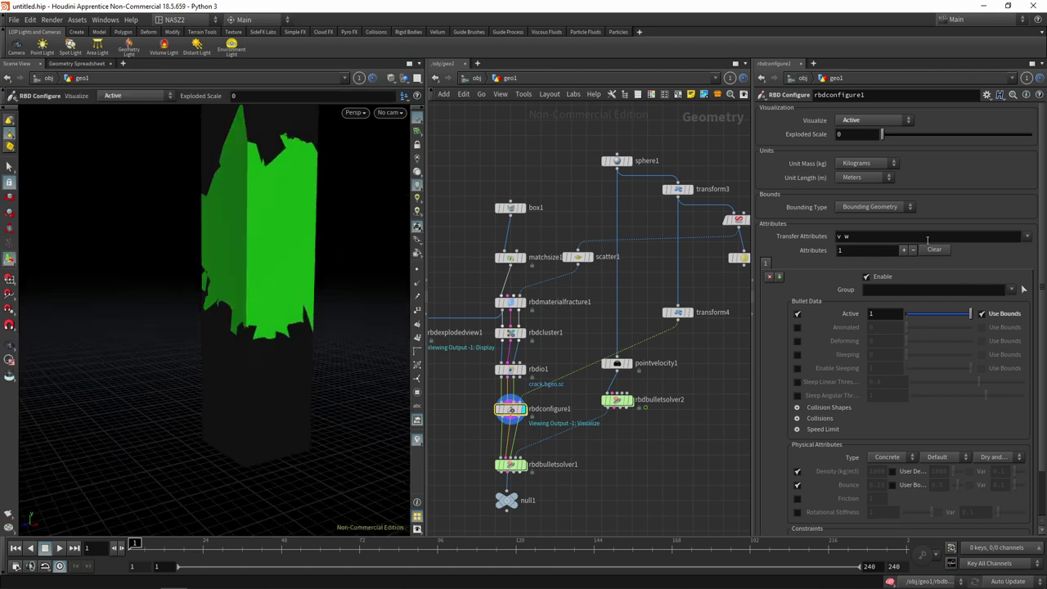
pyautogui.click(677, 311)
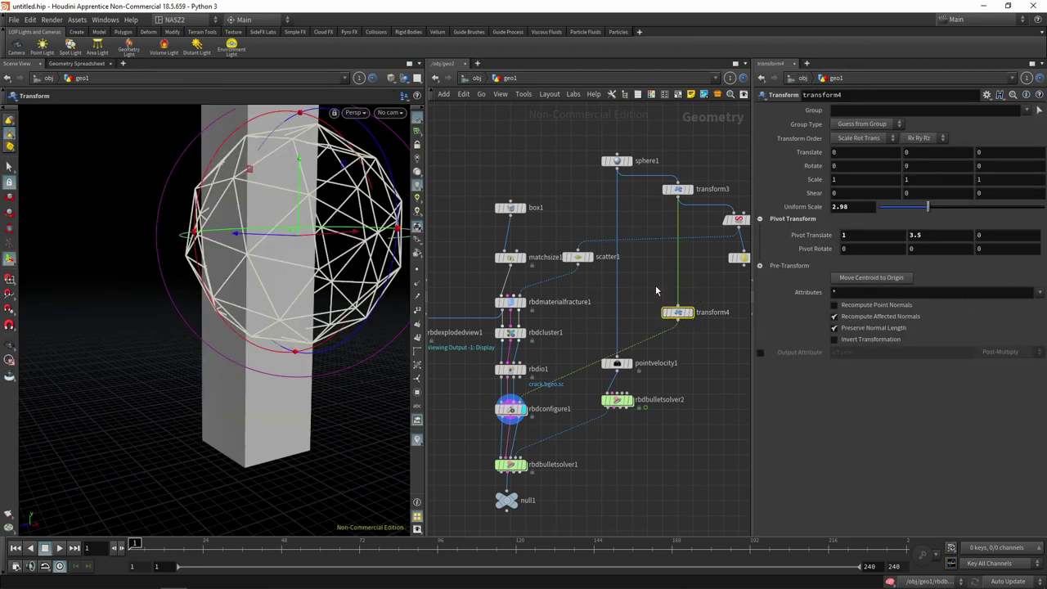
pyautogui.moveTo(335, 272)
pyautogui.mouseDown()
pyautogui.moveTo(315, 238)
pyautogui.moveTo(346, 264)
pyautogui.moveTo(369, 346)
pyautogui.moveTo(325, 280)
pyautogui.moveTo(231, 283)
pyautogui.mouseUp()
# Review rbdconfigure1's Active result from a few angles around the pillar.
pyautogui.click(506, 414)
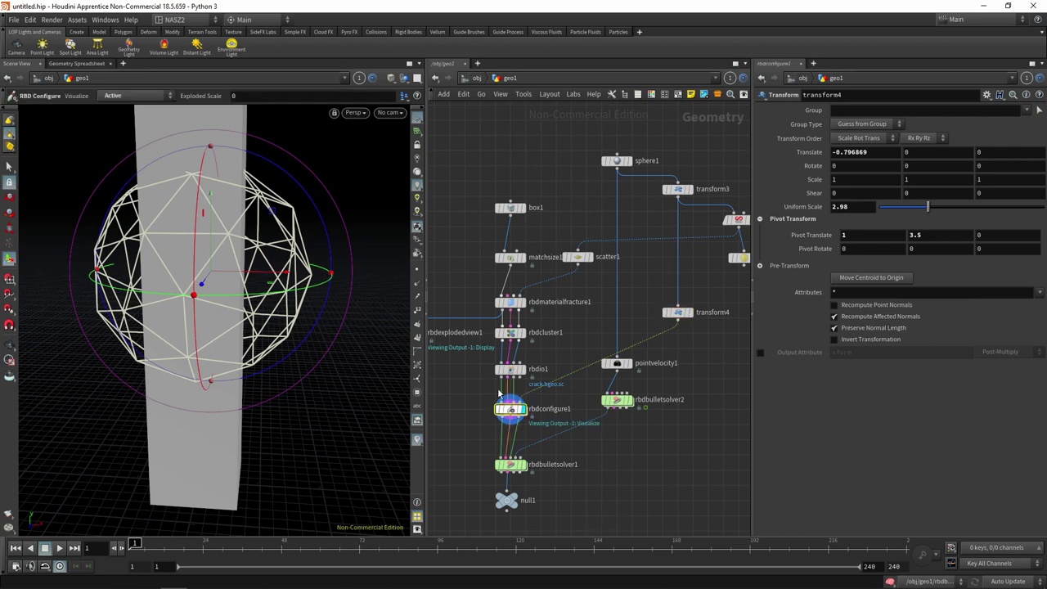
pyautogui.moveTo(320, 257)
pyautogui.mouseDown()
pyautogui.moveTo(225, 265)
pyautogui.moveTo(252, 226)
pyautogui.moveTo(269, 250)
pyautogui.mouseUp()
pyautogui.press('Return')
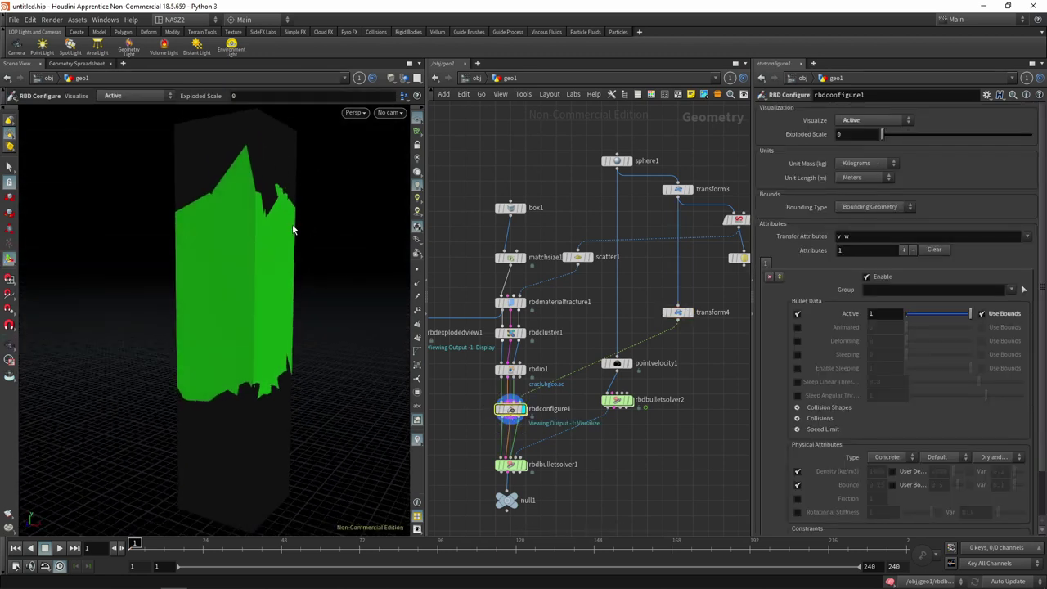
pyautogui.press('Escape')
pyautogui.moveTo(344, 276)
pyautogui.mouseDown()
pyautogui.moveTo(311, 269)
pyautogui.moveTo(353, 229)
pyautogui.moveTo(269, 249)
pyautogui.mouseUp()
pyautogui.press('Return')
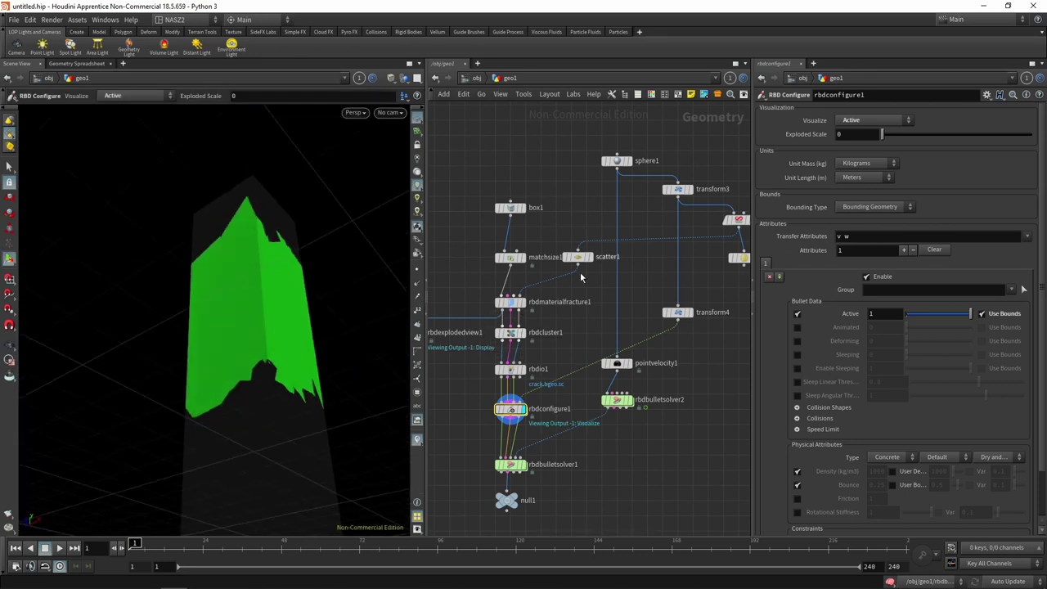
# Display rbdbulletsolver1's output and play the simulation up to frame 20.
pyautogui.moveTo(636, 494); pyautogui.dragTo(650, 346)
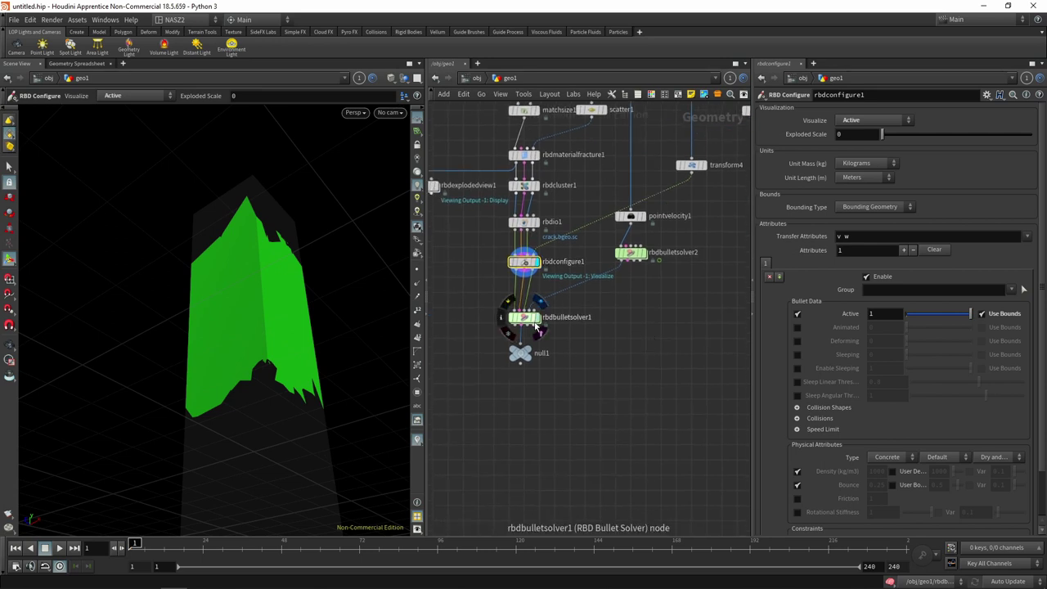
pyautogui.click(539, 325)
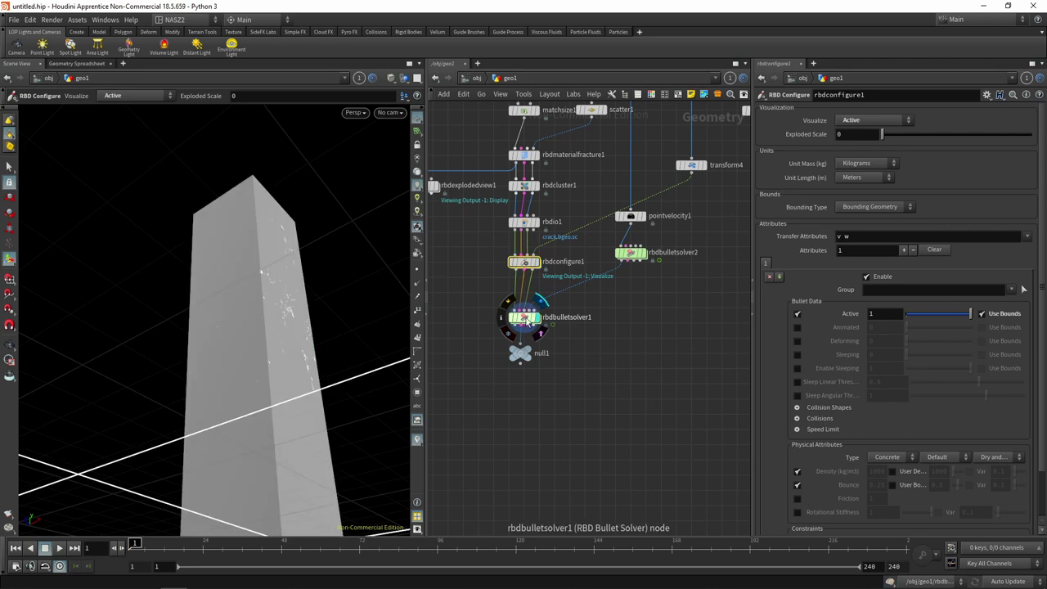
pyautogui.click(524, 318)
pyautogui.moveTo(293, 337)
pyautogui.mouseDown()
pyautogui.moveTo(234, 270)
pyautogui.moveTo(273, 333)
pyautogui.moveTo(248, 316)
pyautogui.moveTo(330, 237)
pyautogui.mouseUp()
pyautogui.press('Return')
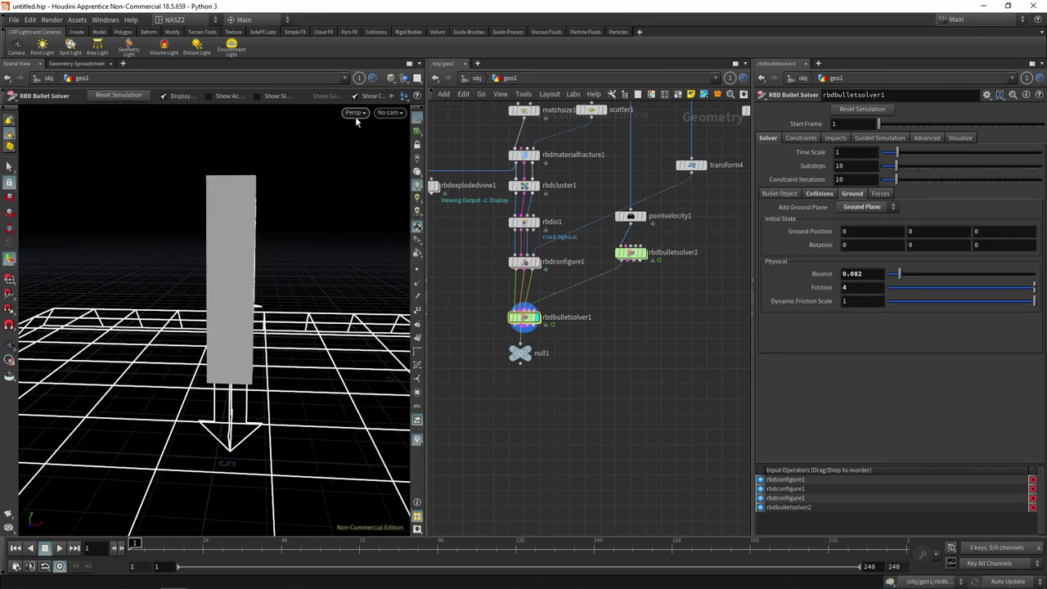
pyautogui.click(62, 549)
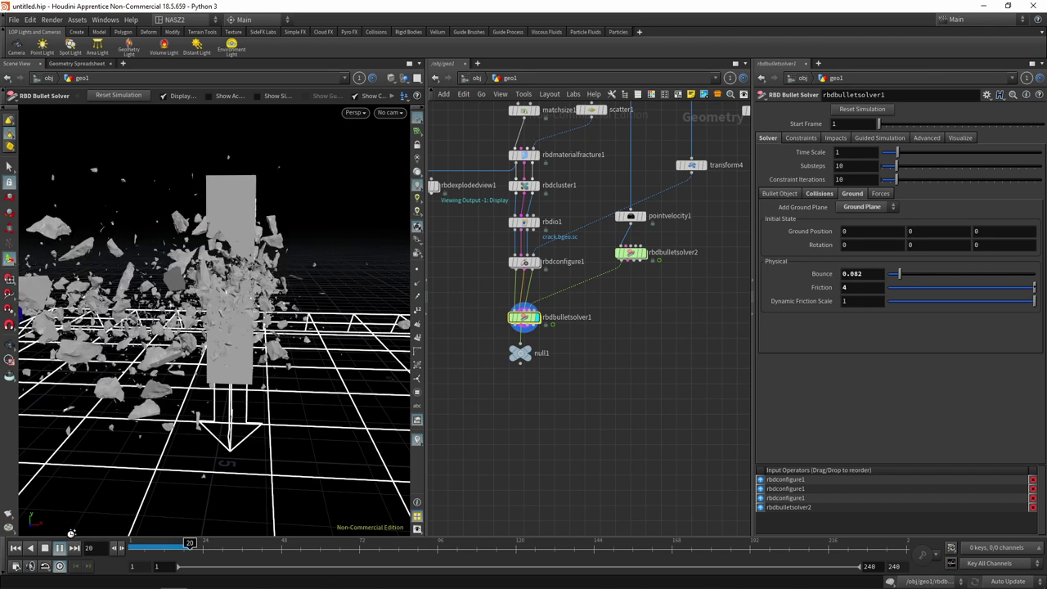
# Stop playback and orbit low around the flying debris and broken pillar.
pyautogui.click(45, 554)
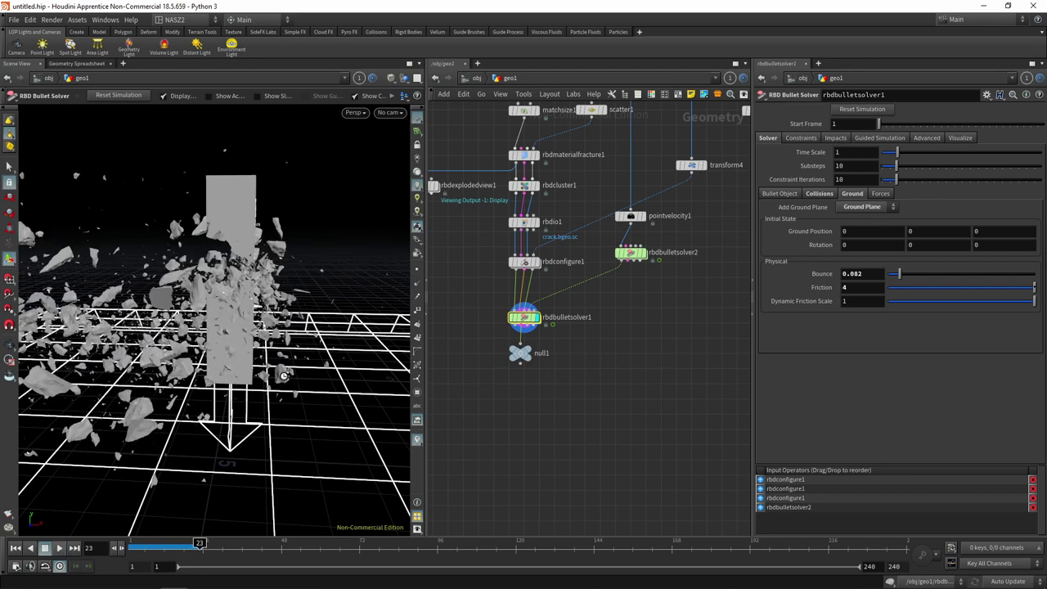
pyautogui.moveTo(296, 367); pyautogui.dragTo(241, 339)
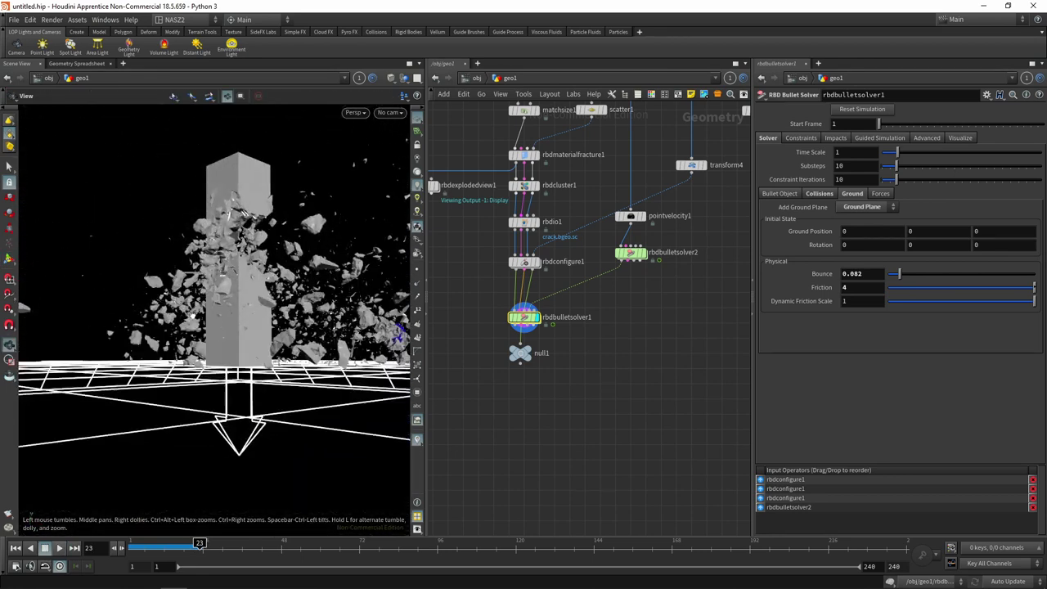
pyautogui.moveTo(241, 339)
pyautogui.mouseDown()
pyautogui.moveTo(260, 206)
pyautogui.moveTo(278, 288)
pyautogui.moveTo(220, 211)
pyautogui.moveTo(309, 245)
pyautogui.mouseUp()
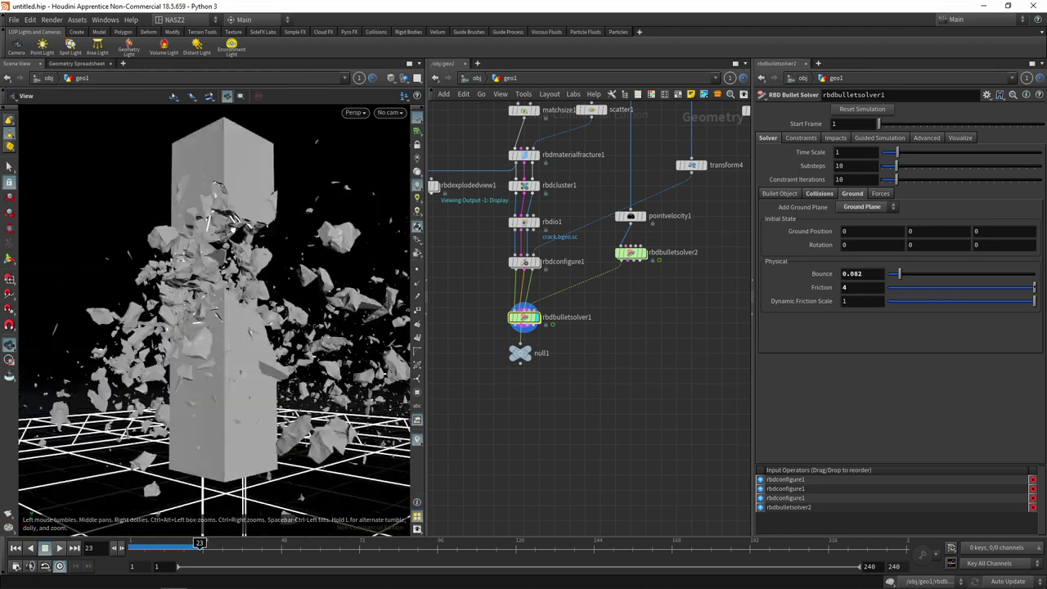
pyautogui.press('Return')
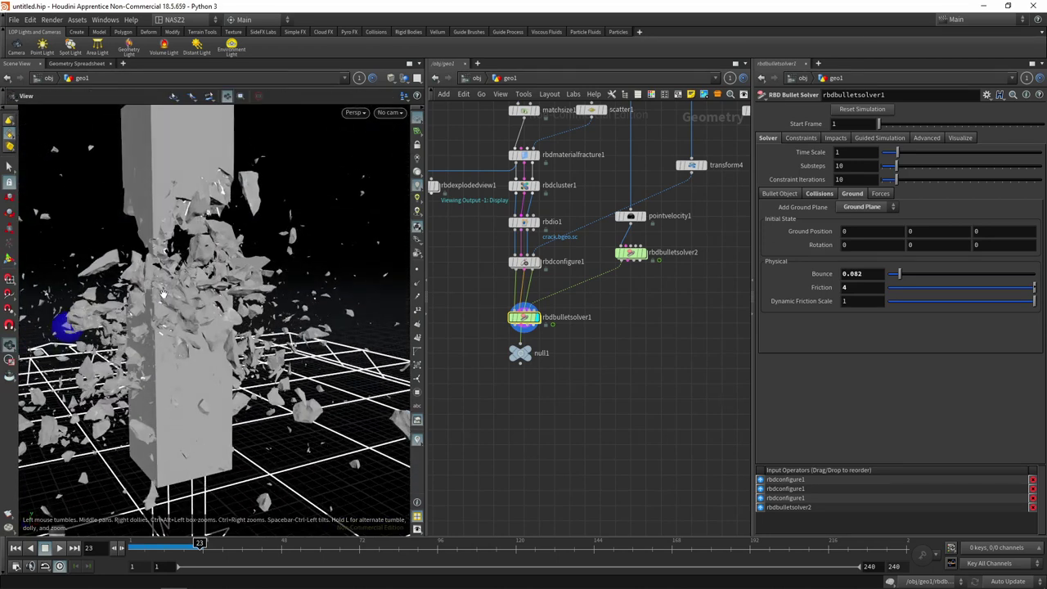
pyautogui.moveTo(309, 245); pyautogui.dragTo(304, 212)
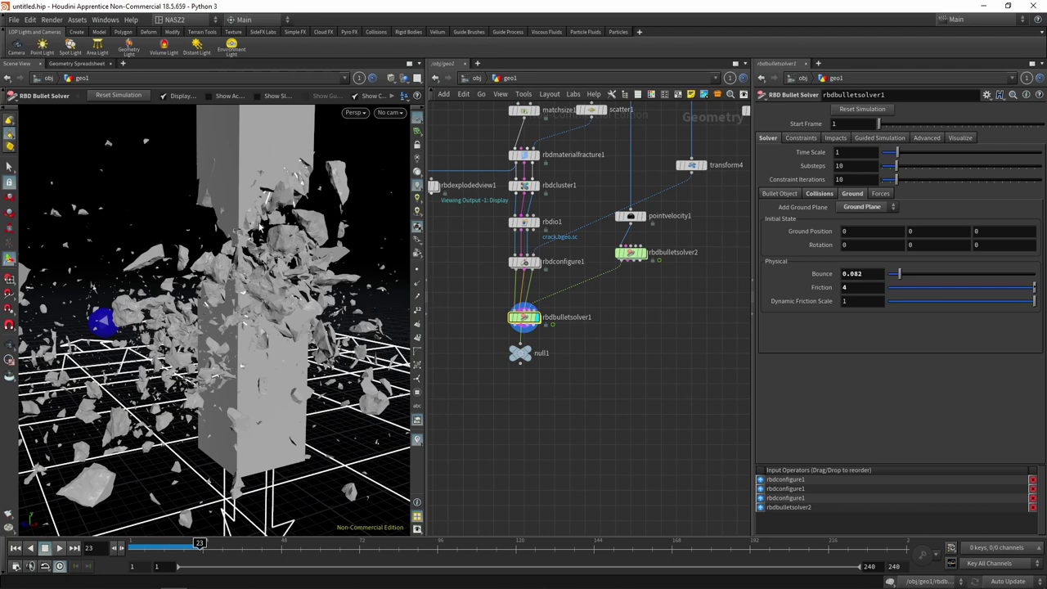
pyautogui.press('Escape')
pyautogui.moveTo(266, 199); pyautogui.dragTo(335, 240)
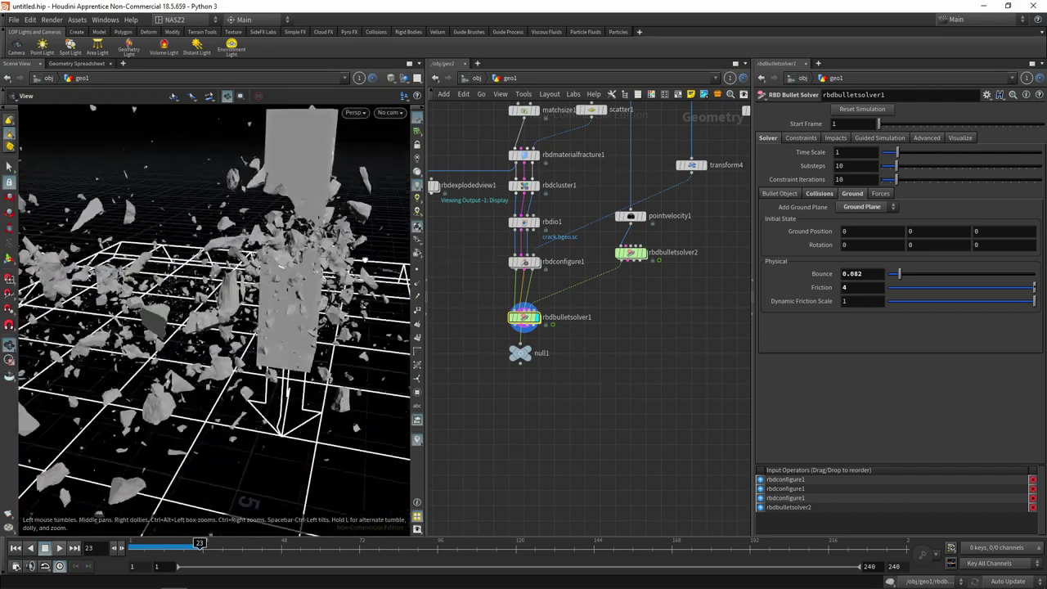
pyautogui.press('Return')
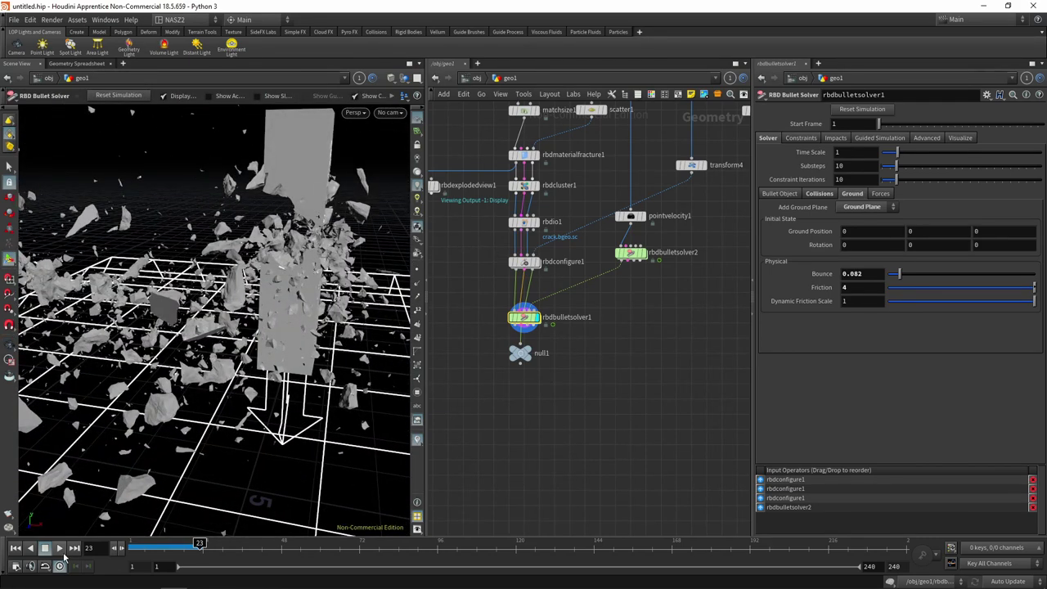
# Resume playback, view the column from a low front angle, then scrub back to frame 26.
pyautogui.click(59, 548)
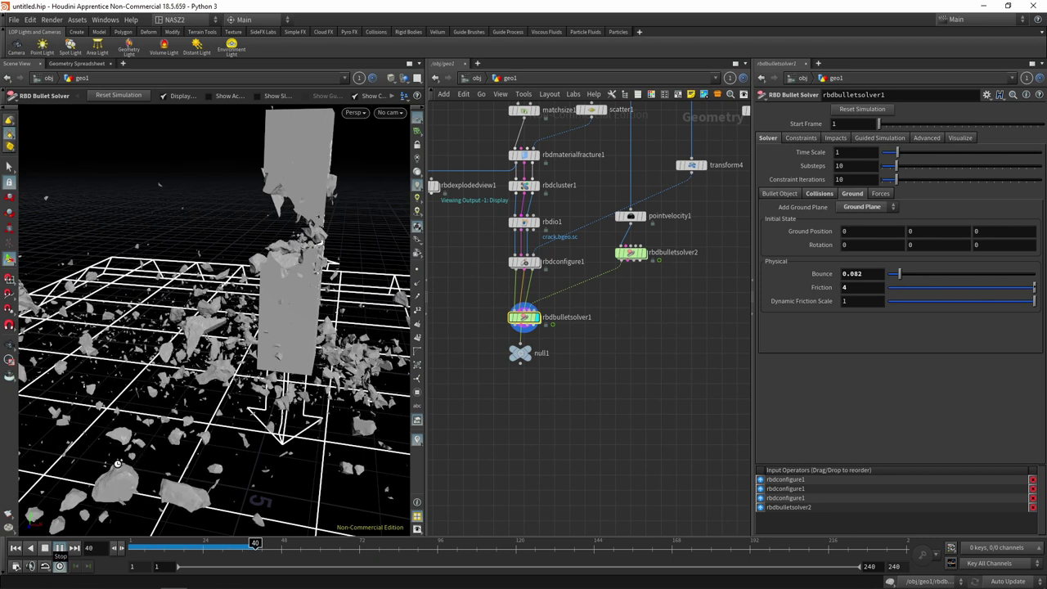
pyautogui.press('Escape')
pyautogui.moveTo(234, 395)
pyautogui.mouseDown()
pyautogui.moveTo(214, 347)
pyautogui.moveTo(188, 351)
pyautogui.mouseUp()
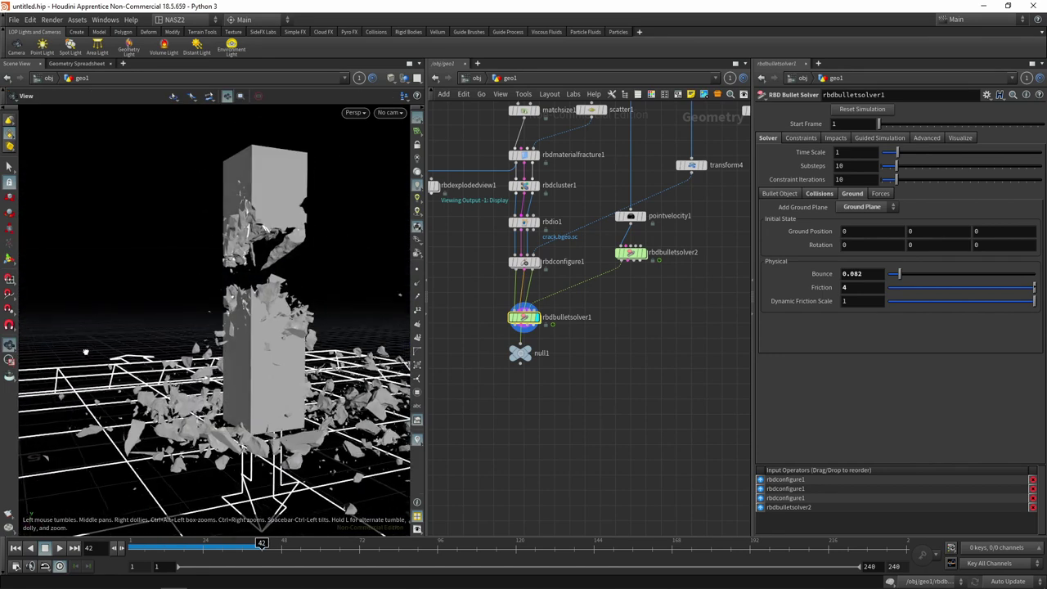
pyautogui.press('Return')
pyautogui.moveTo(243, 546)
pyautogui.mouseDown()
pyautogui.moveTo(209, 545)
pyautogui.moveTo(308, 545)
pyautogui.mouseUp()
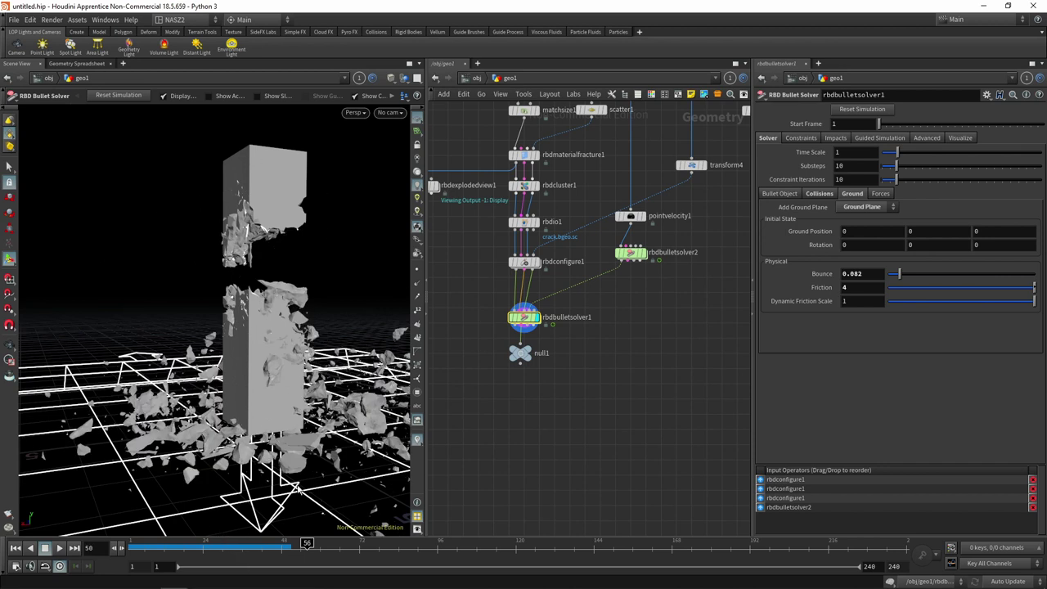
pyautogui.keyDown('alt'); pyautogui.moveTo(347, 486); pyautogui.dragTo(369, 184); pyautogui.keyUp('alt')
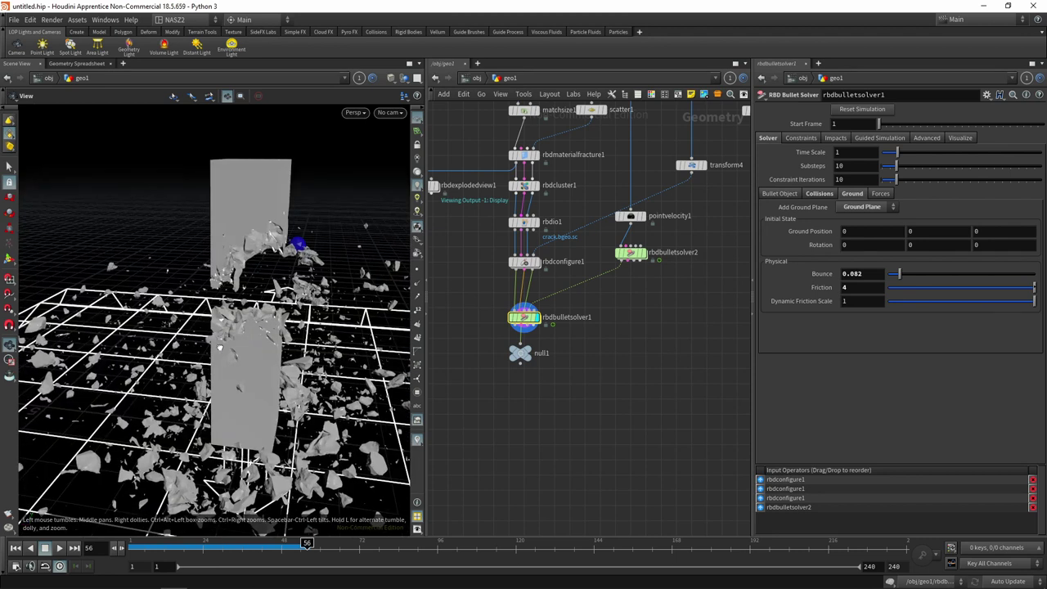
# Select the rbdconfigure1 node and rewind the simulation to frame 1.
pyautogui.moveTo(582, 344); pyautogui.dragTo(598, 433, button='middle')
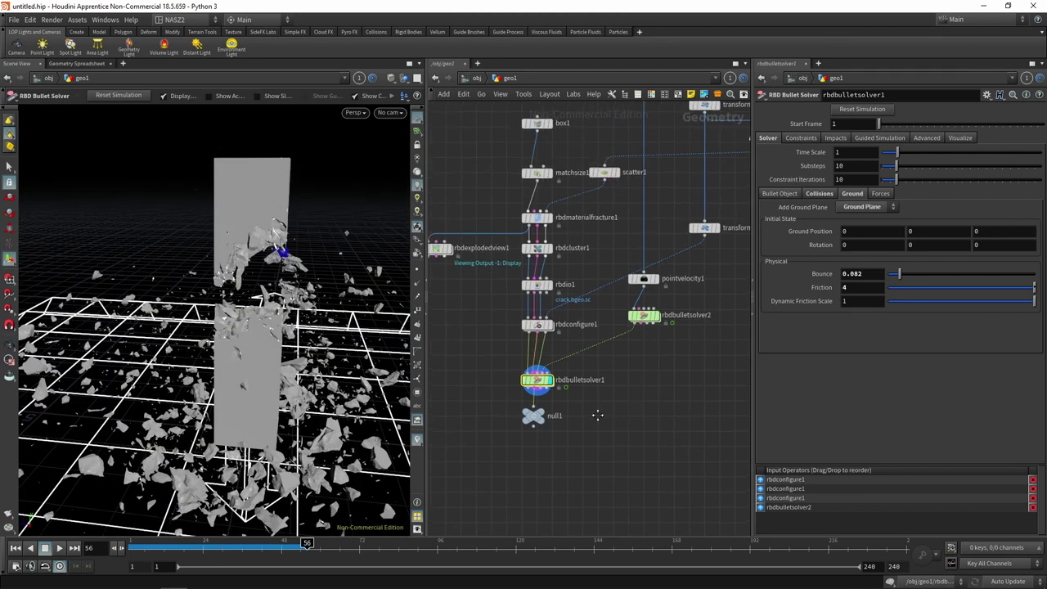
pyautogui.scroll(3, 578, 364)
pyautogui.scroll(2, 578, 364)
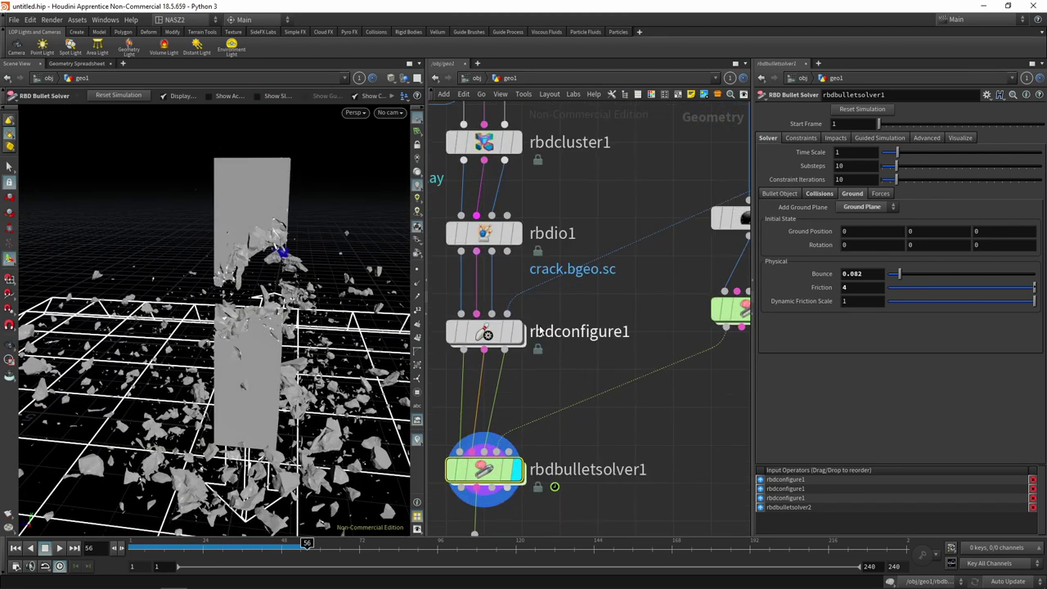
pyautogui.click(507, 335)
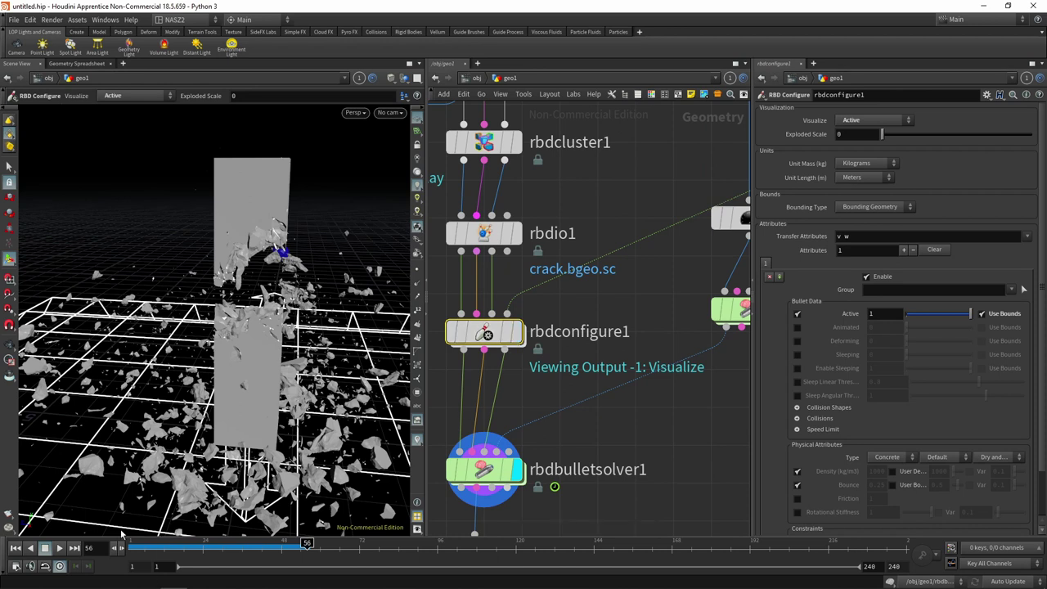
pyautogui.click(16, 547)
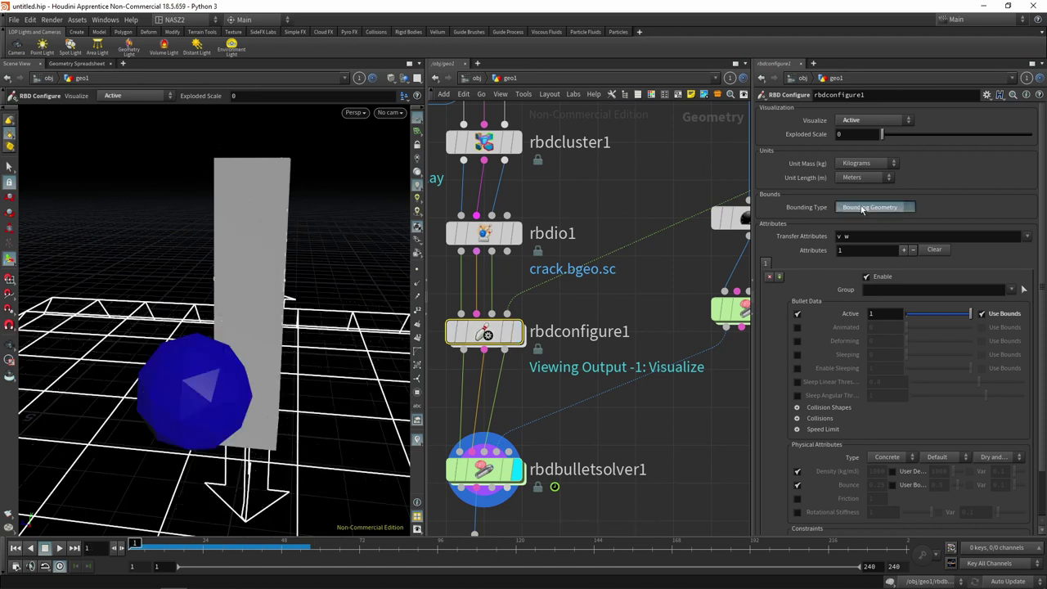
# Set the bounds to Bounding Box with Active 0 inside it, then display rbdbulletsolver1.
pyautogui.click(861, 206)
pyautogui.click(861, 218)
pyautogui.click(515, 332)
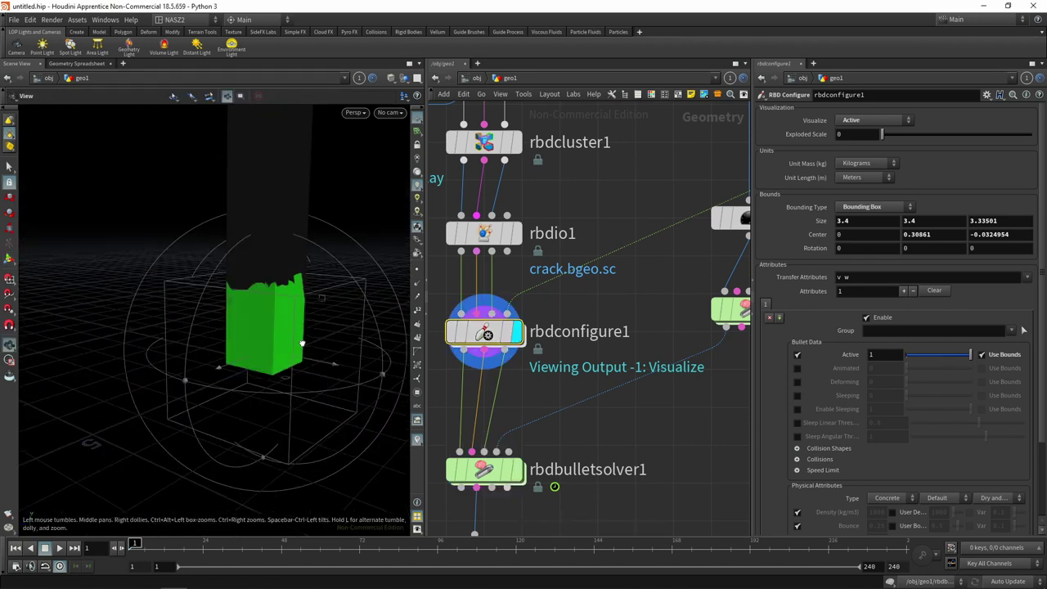
pyautogui.click(906, 354)
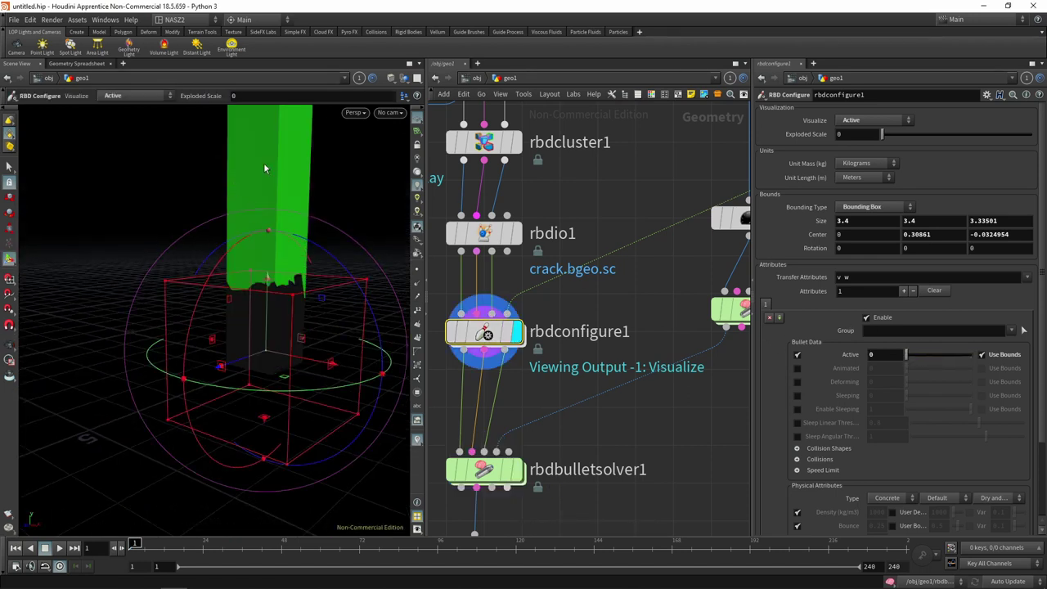
pyautogui.moveTo(264, 169); pyautogui.dragTo(302, 374, button='middle')
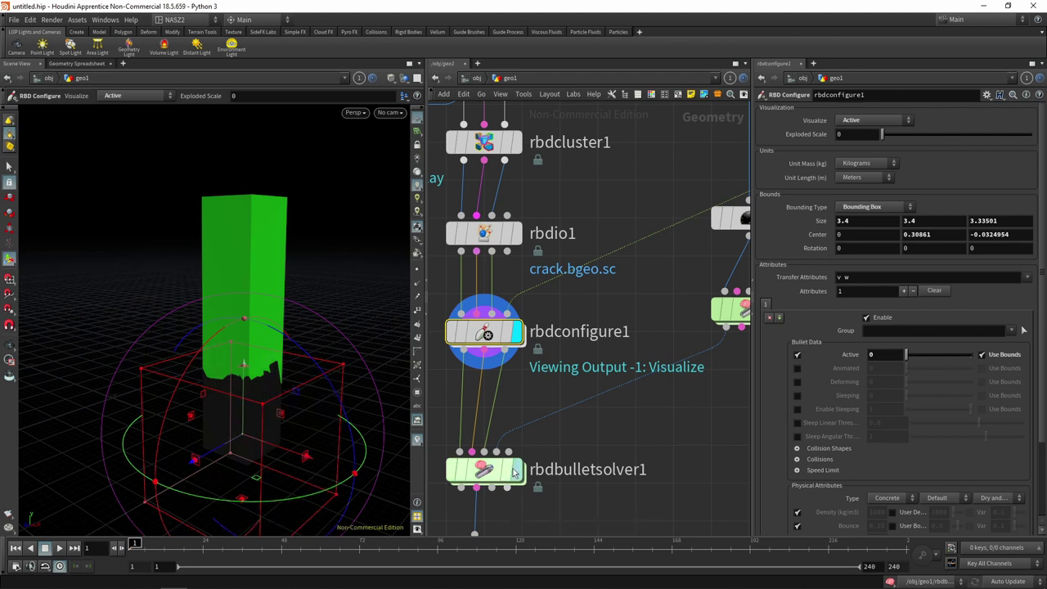
pyautogui.click(516, 470)
# Play the simulation, select rbdbulletsolver1, and orbit lower for a wider view of the debris.
pyautogui.click(57, 548)
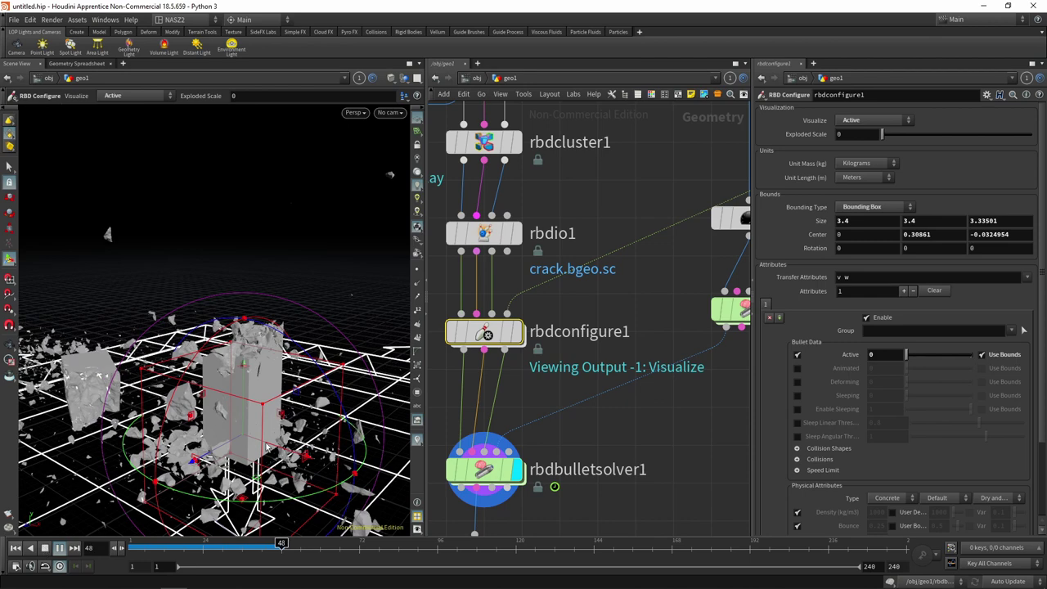
pyautogui.press('Escape')
pyautogui.moveTo(390, 173)
pyautogui.mouseDown()
pyautogui.moveTo(279, 325)
pyautogui.moveTo(189, 229)
pyautogui.mouseUp()
pyautogui.press('Return')
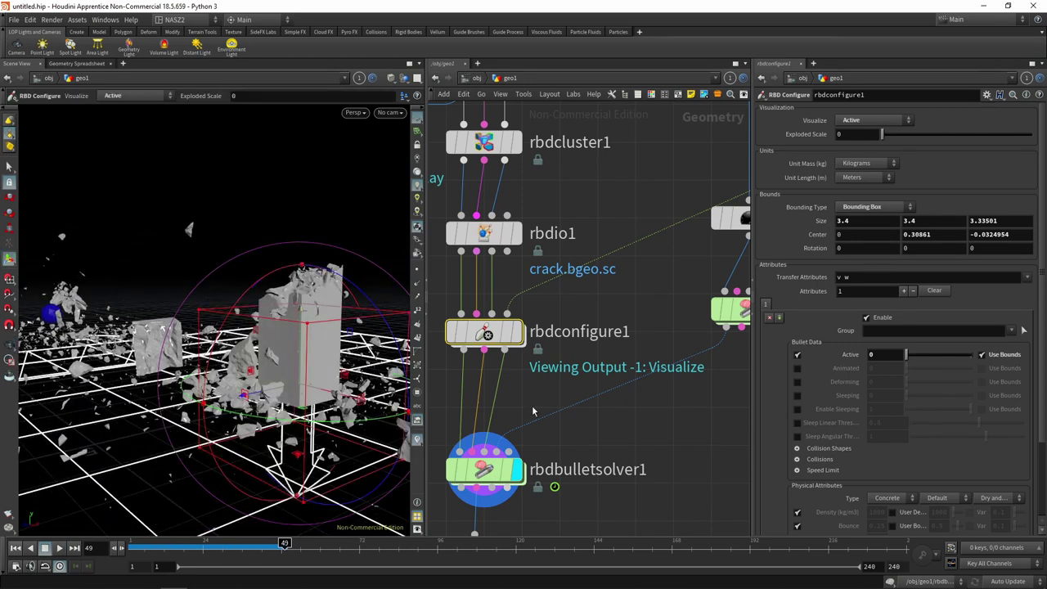
pyautogui.click(496, 452)
pyautogui.press('Escape')
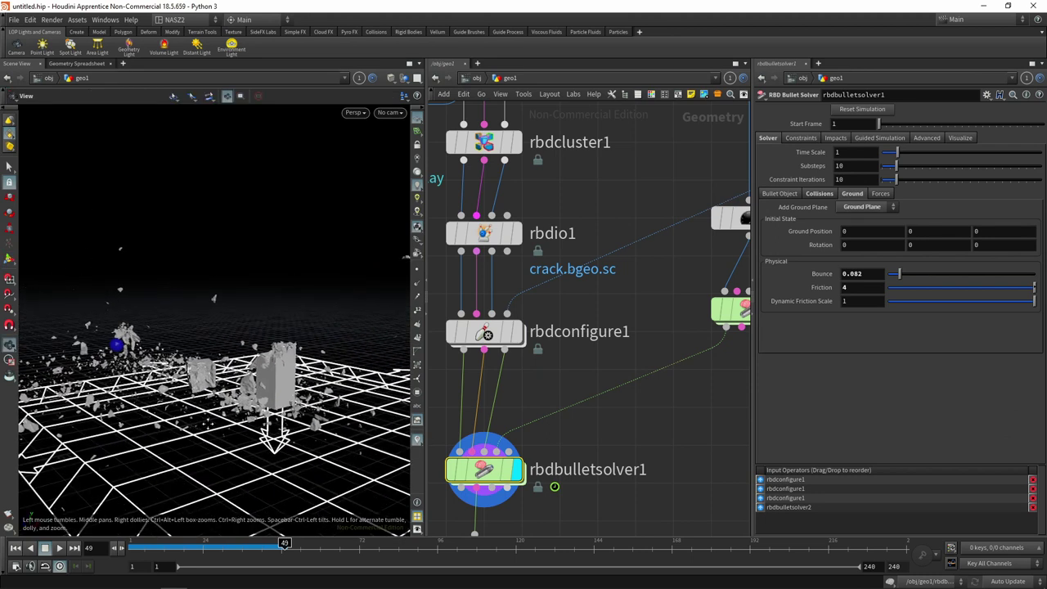
pyautogui.moveTo(245, 344); pyautogui.dragTo(264, 406)
pyautogui.press('Return')
# Scrub back to frame 9, inspect the broken pieces up close, then return to frame 1.
pyautogui.moveTo(253, 544)
pyautogui.mouseDown()
pyautogui.moveTo(185, 543)
pyautogui.moveTo(268, 546)
pyautogui.mouseUp()
pyautogui.press('Escape')
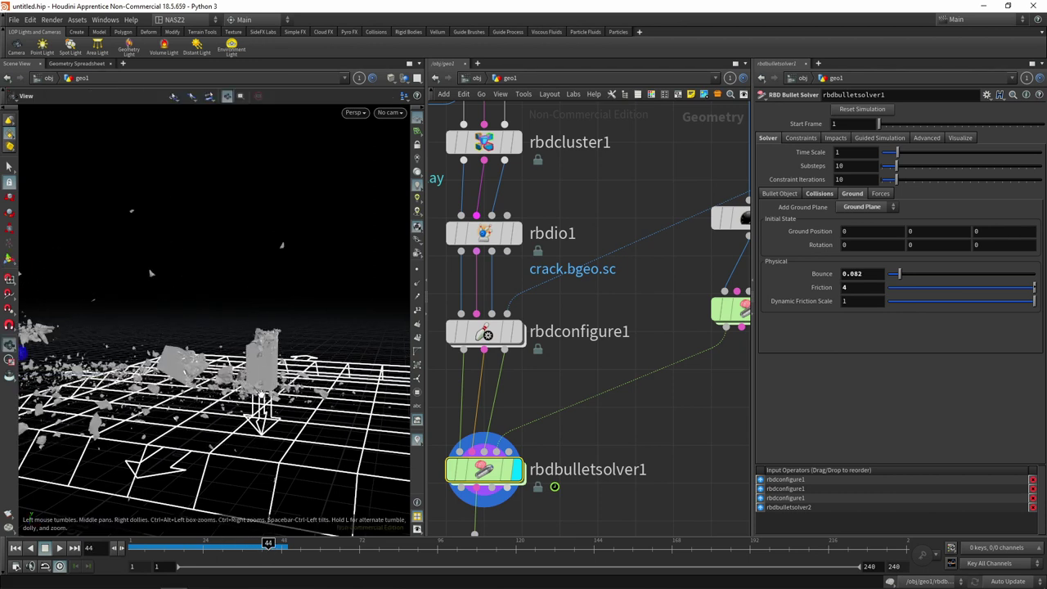
pyautogui.moveTo(229, 376)
pyautogui.mouseDown()
pyautogui.moveTo(275, 375)
pyautogui.moveTo(251, 368)
pyautogui.mouseUp()
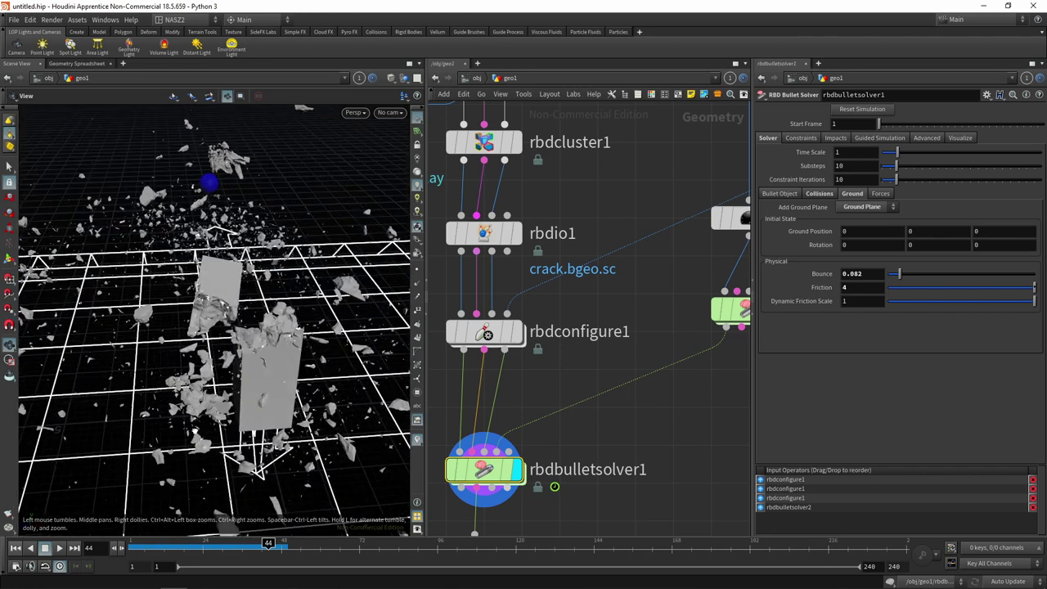
pyautogui.scroll(3, 252, 377)
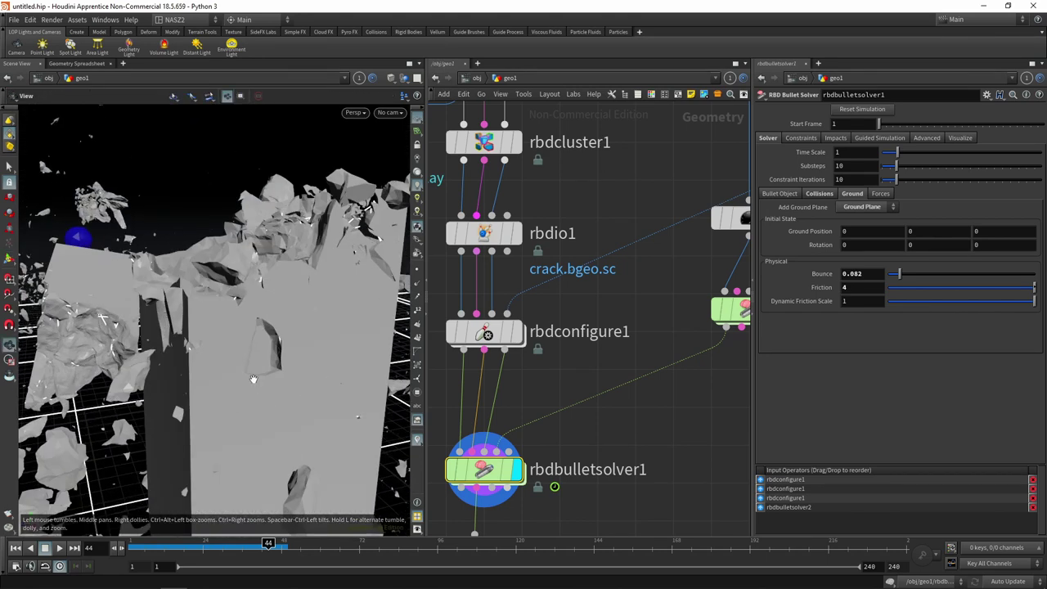
pyautogui.moveTo(253, 378)
pyautogui.mouseDown()
pyautogui.moveTo(229, 397)
pyautogui.moveTo(311, 372)
pyautogui.moveTo(245, 376)
pyautogui.mouseUp()
pyautogui.press('Return')
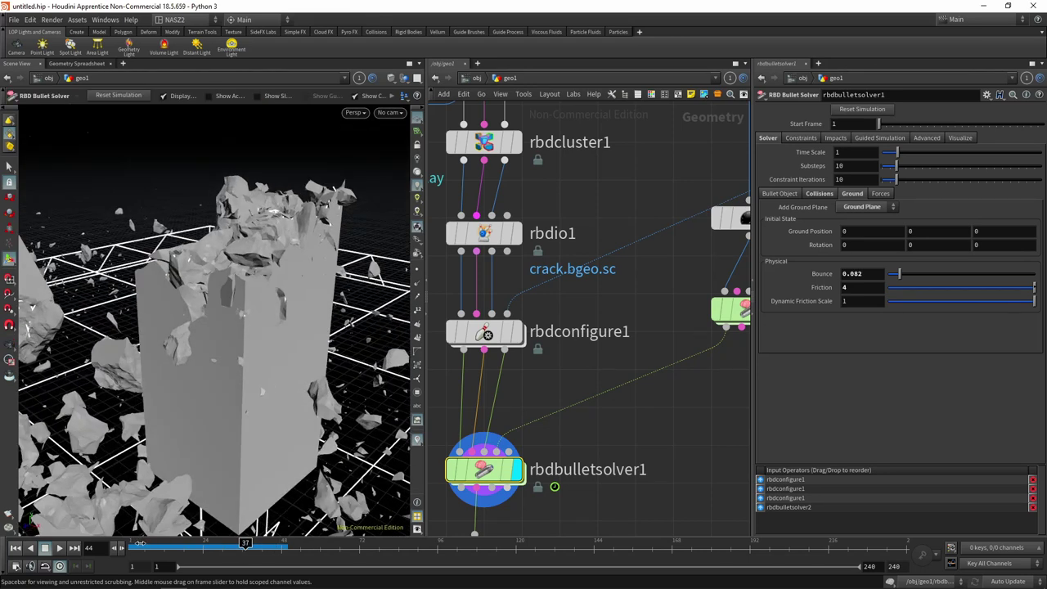
pyautogui.click(141, 543)
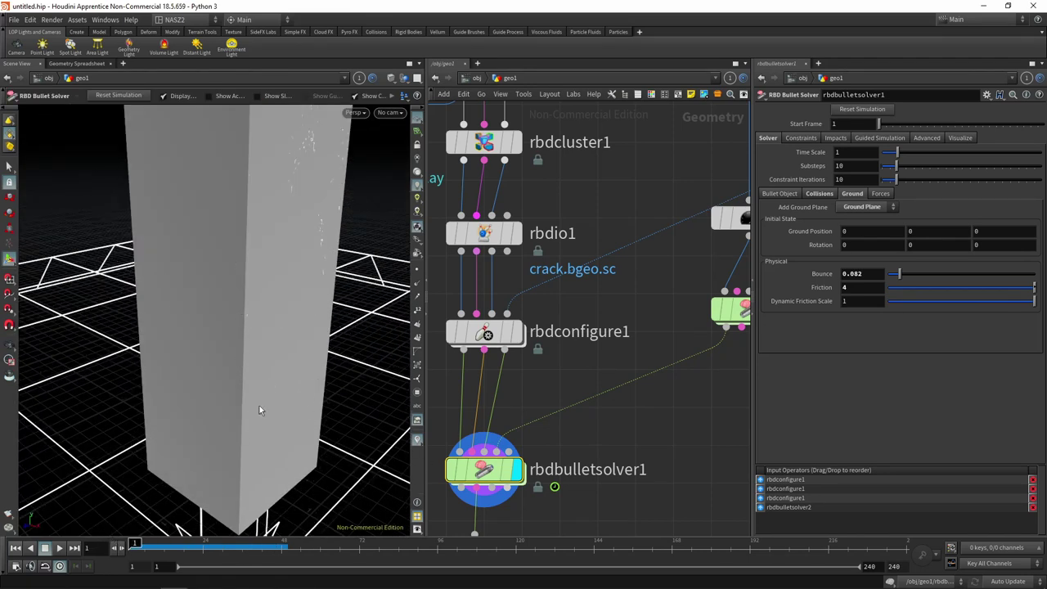
# Give rbdconfigure1 the Limestone material, dry and clean surfaces, custom friction and rotational stiffness.
pyautogui.click(485, 336)
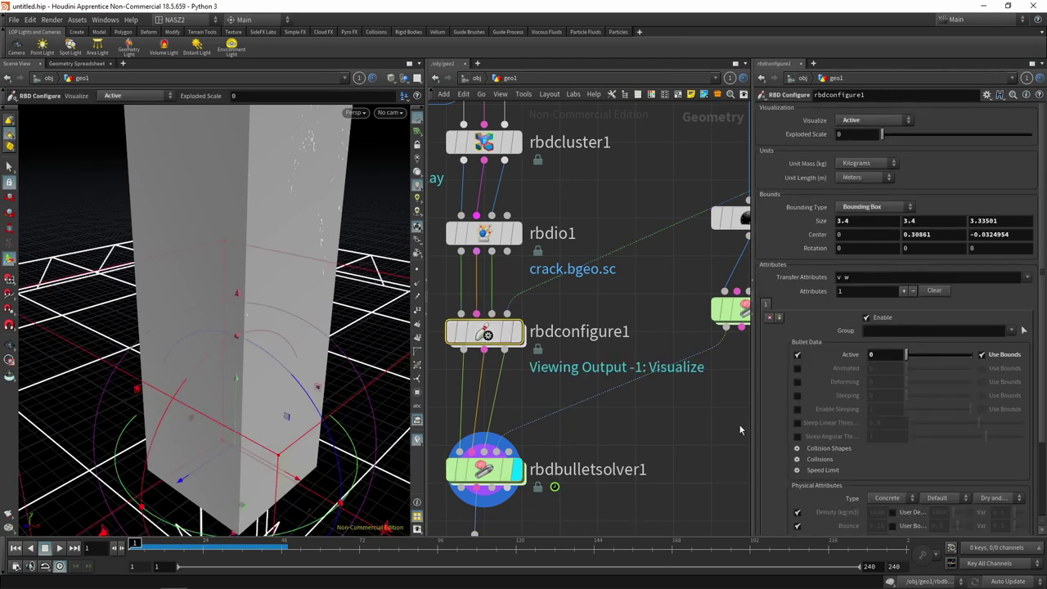
pyautogui.scroll(-1, 984, 429)
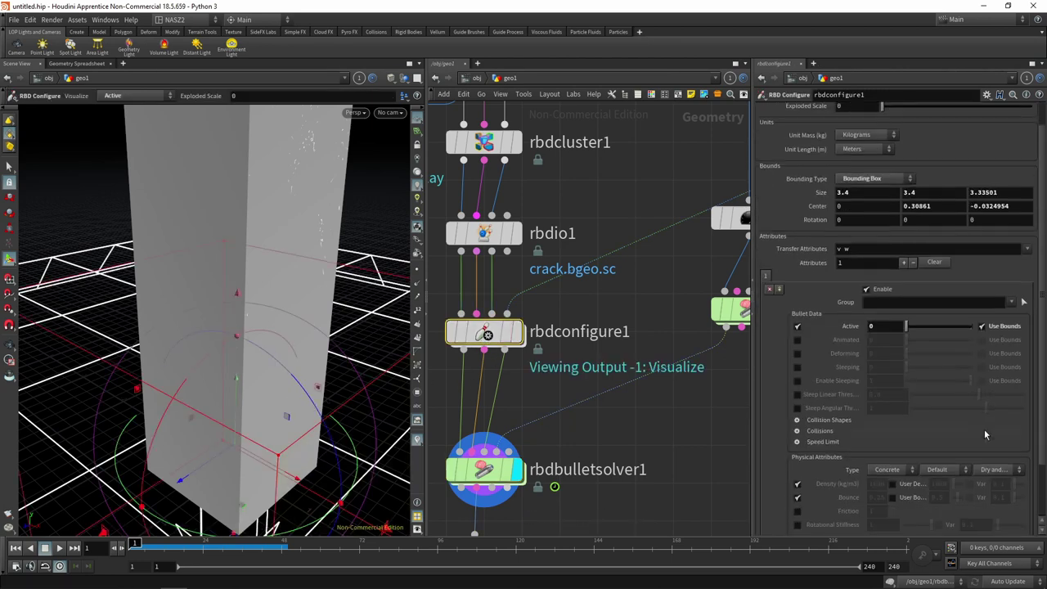
pyautogui.scroll(-1, 984, 429)
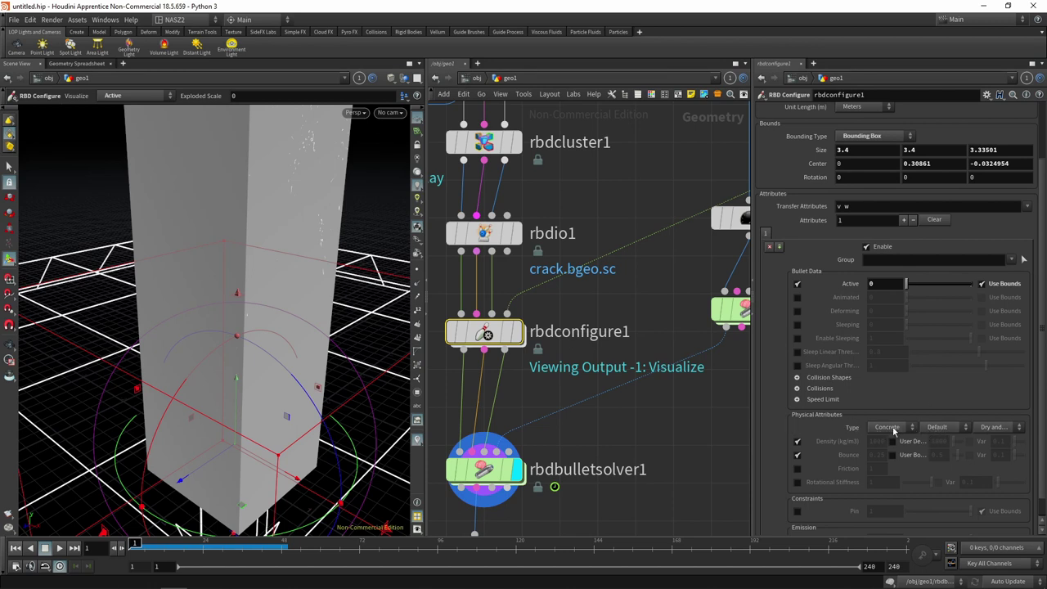
pyautogui.click(938, 429)
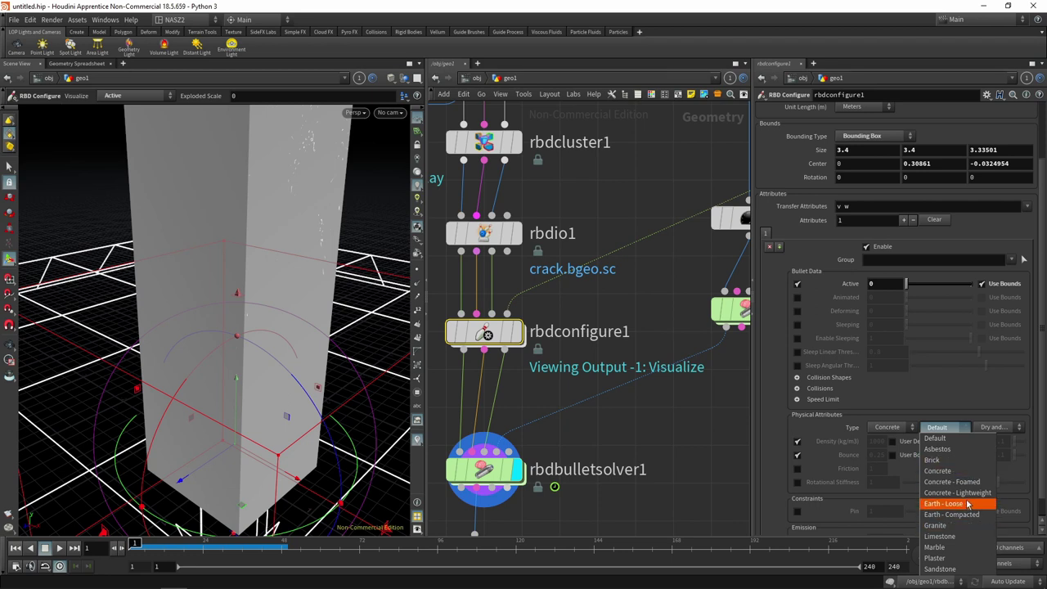
pyautogui.click(943, 537)
pyautogui.click(1014, 428)
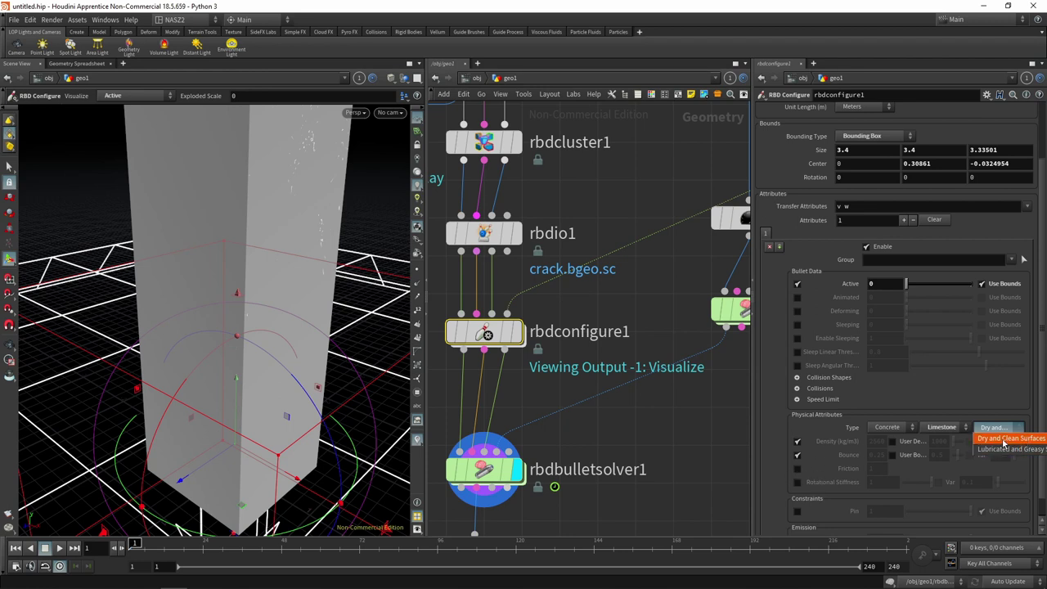
pyautogui.click(1004, 440)
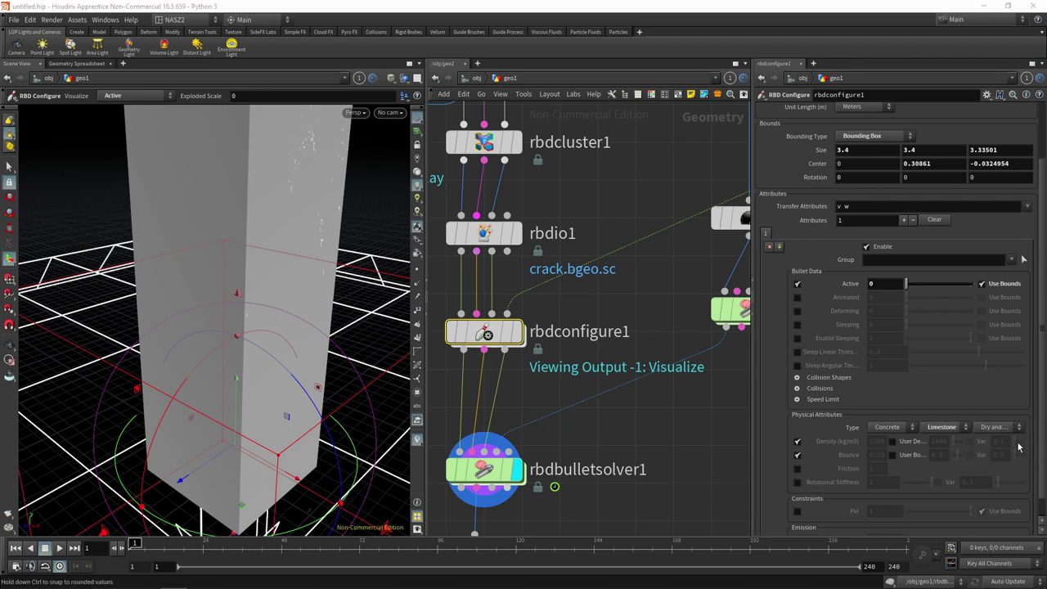
pyautogui.click(796, 470)
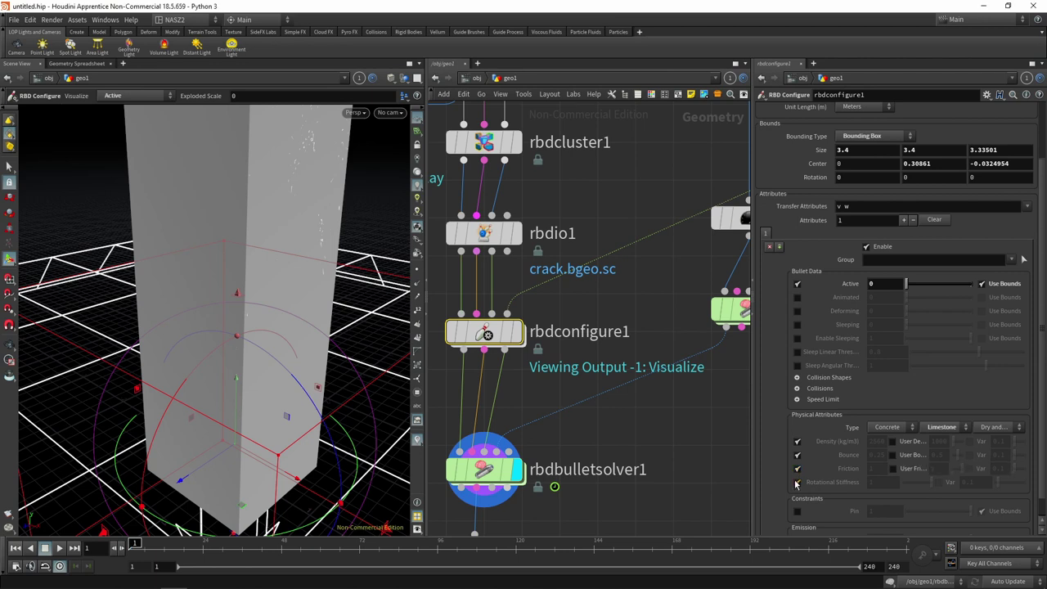
pyautogui.click(798, 483)
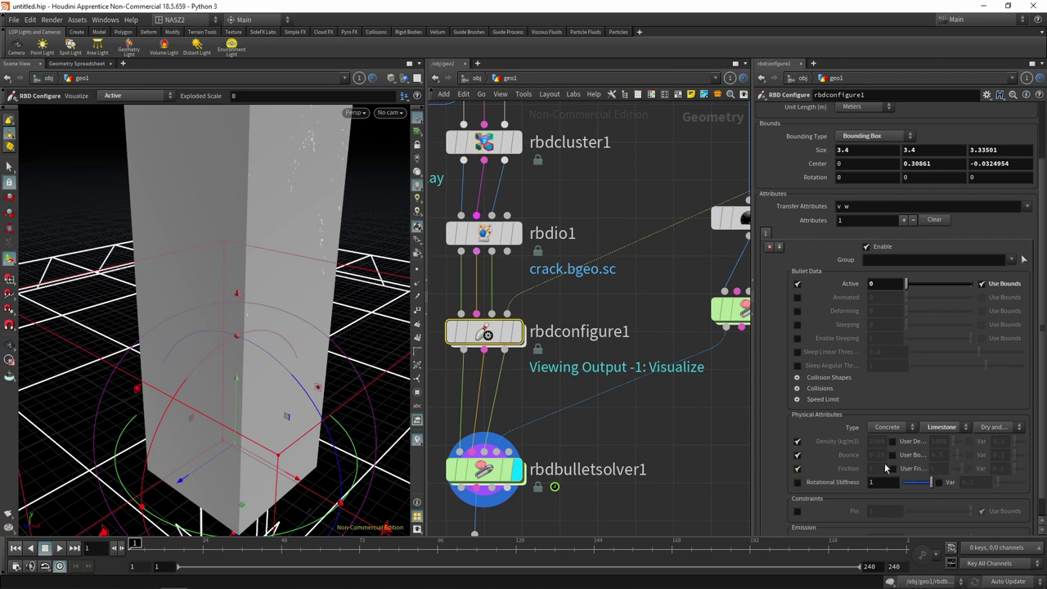
# Try the Brick, Concrete, Earth - Loose and Granite material presets in turn.
pyautogui.press('Escape')
pyautogui.moveTo(380, 352); pyautogui.dragTo(279, 334)
pyautogui.scroll(-5, 317, 341)
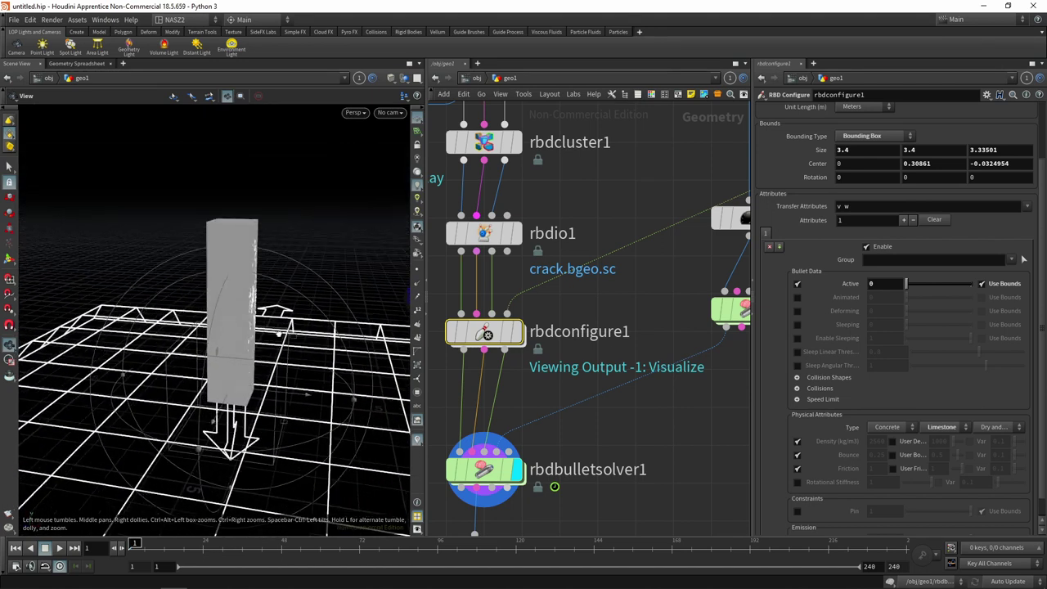
pyautogui.press('Return')
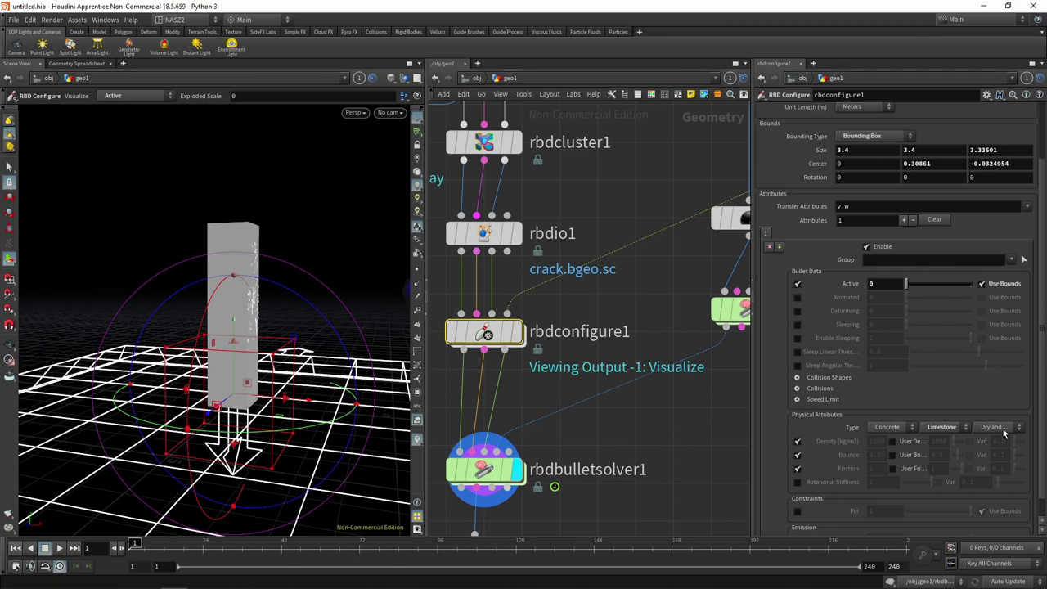
pyautogui.click(948, 429)
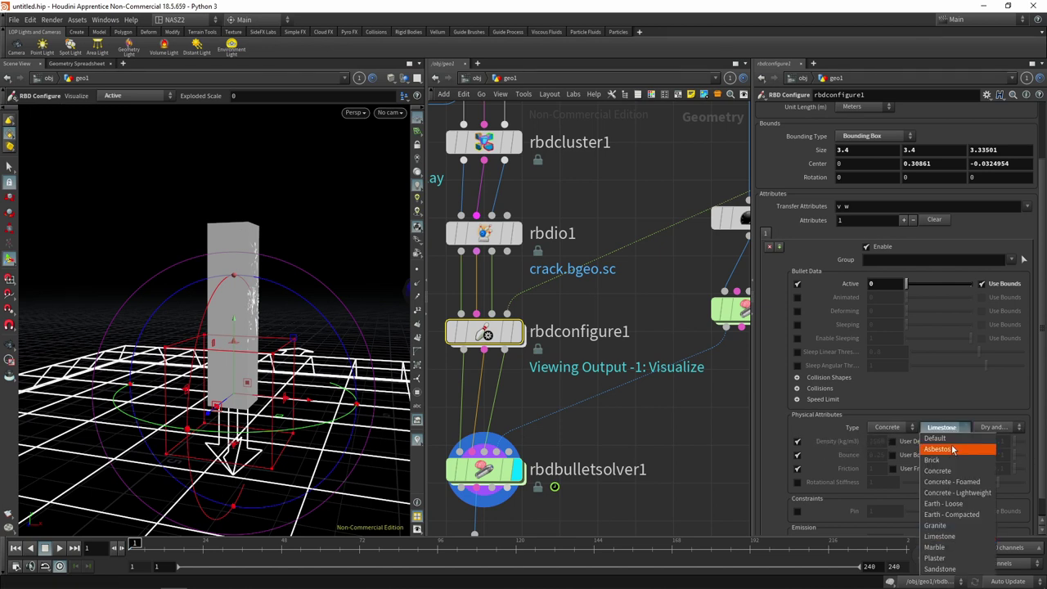
pyautogui.click(949, 459)
pyautogui.click(944, 431)
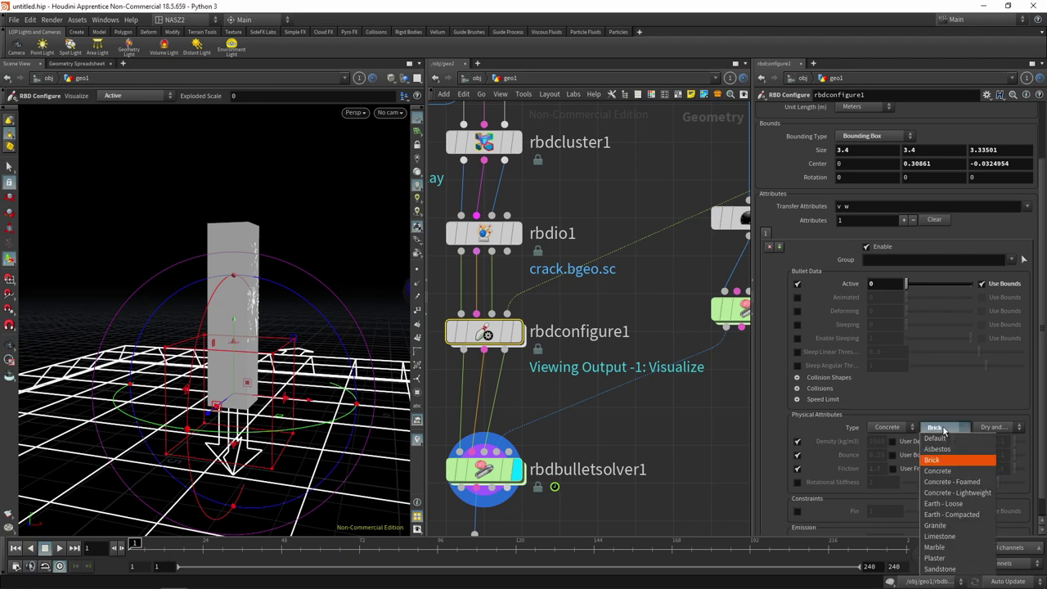
pyautogui.click(952, 472)
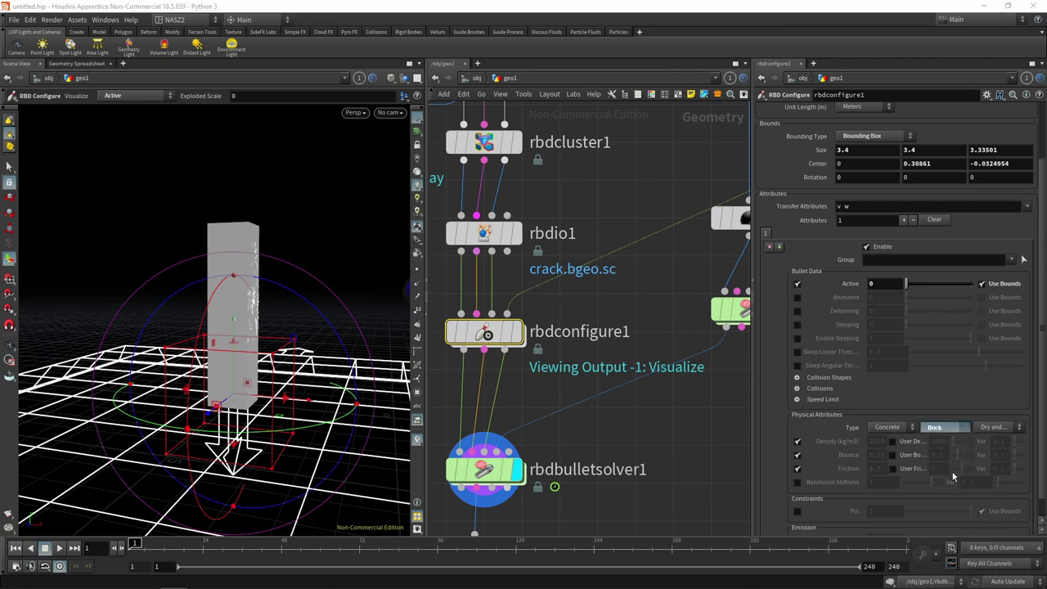
pyautogui.click(939, 427)
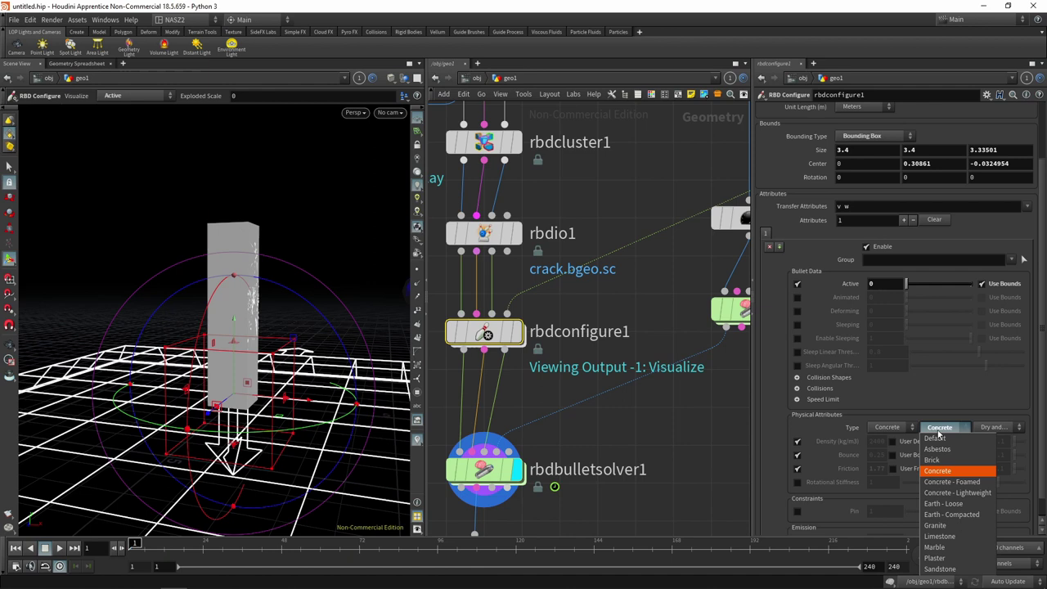
pyautogui.click(952, 503)
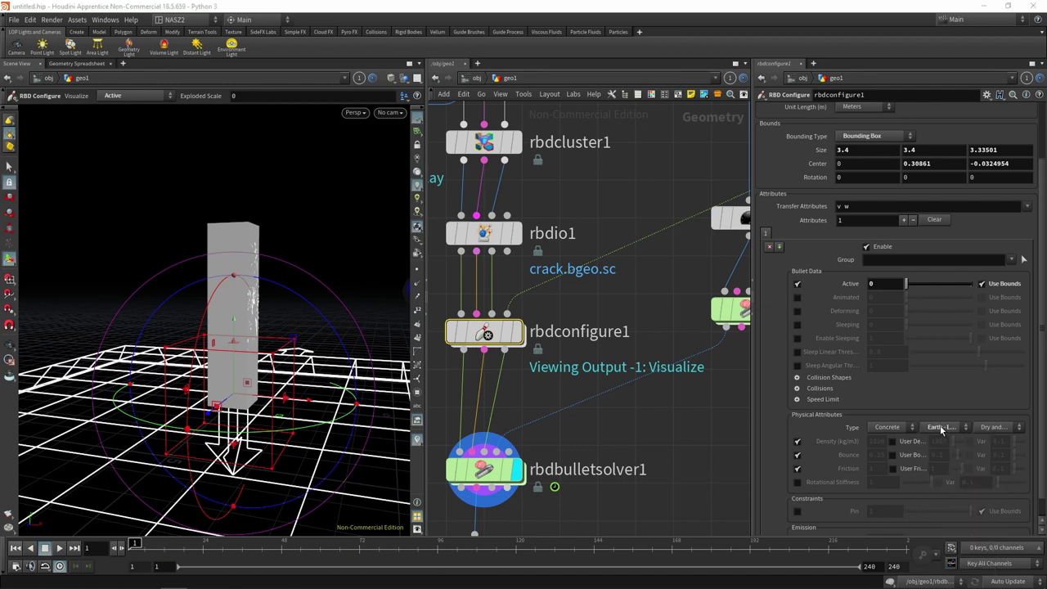
pyautogui.click(940, 428)
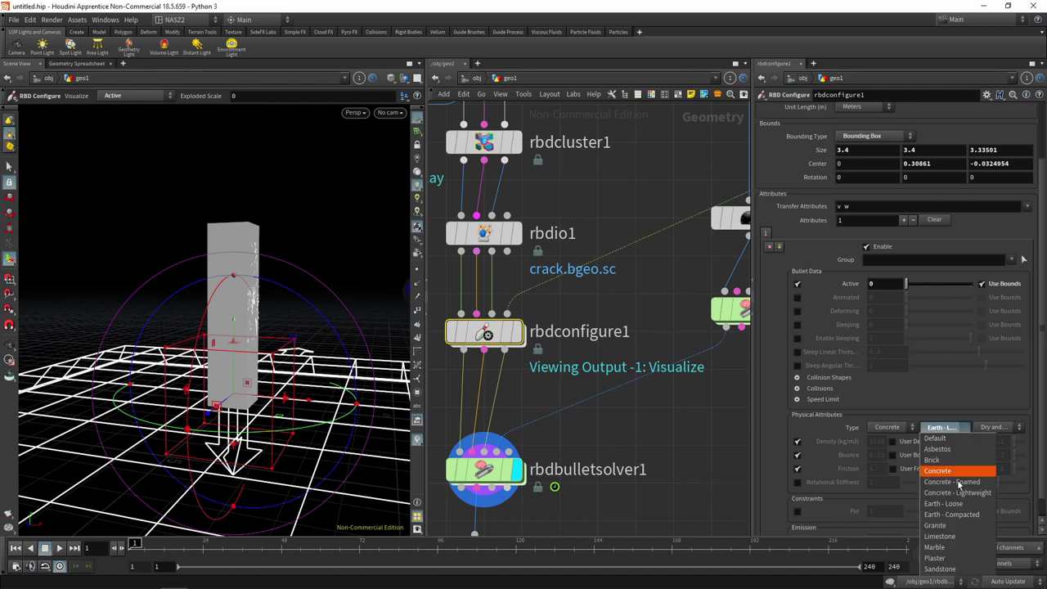
pyautogui.click(964, 525)
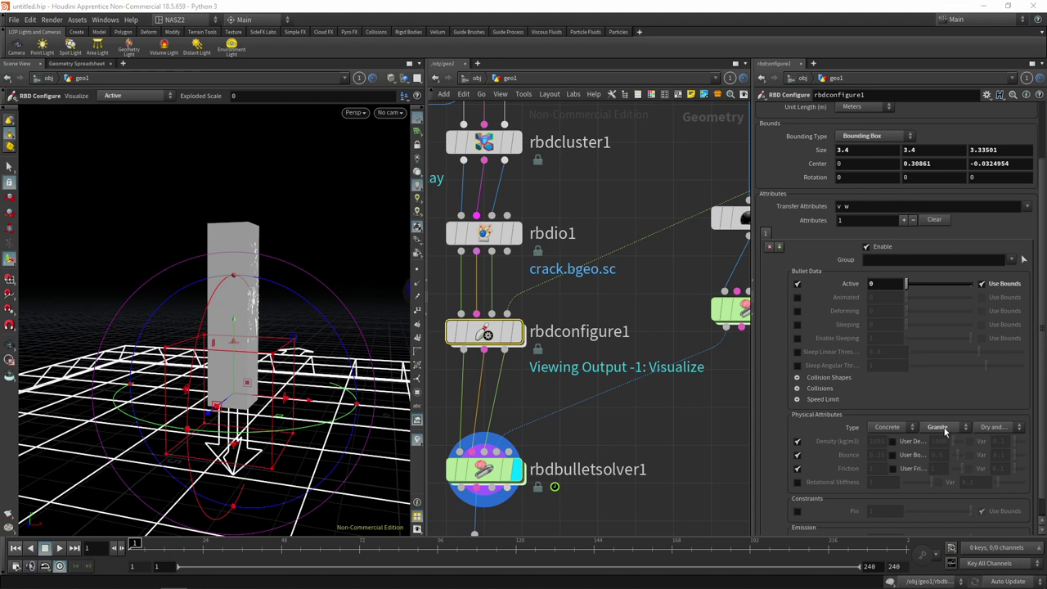
# Choose Limestone as the material preset again and start playback.
pyautogui.scroll(-2, 931, 490)
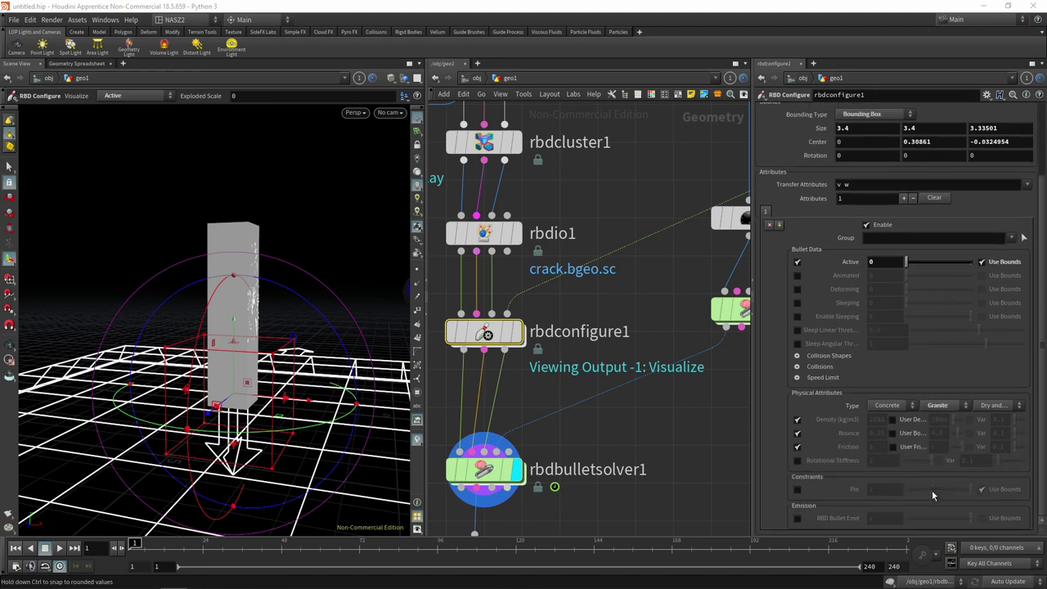
pyautogui.click(947, 407)
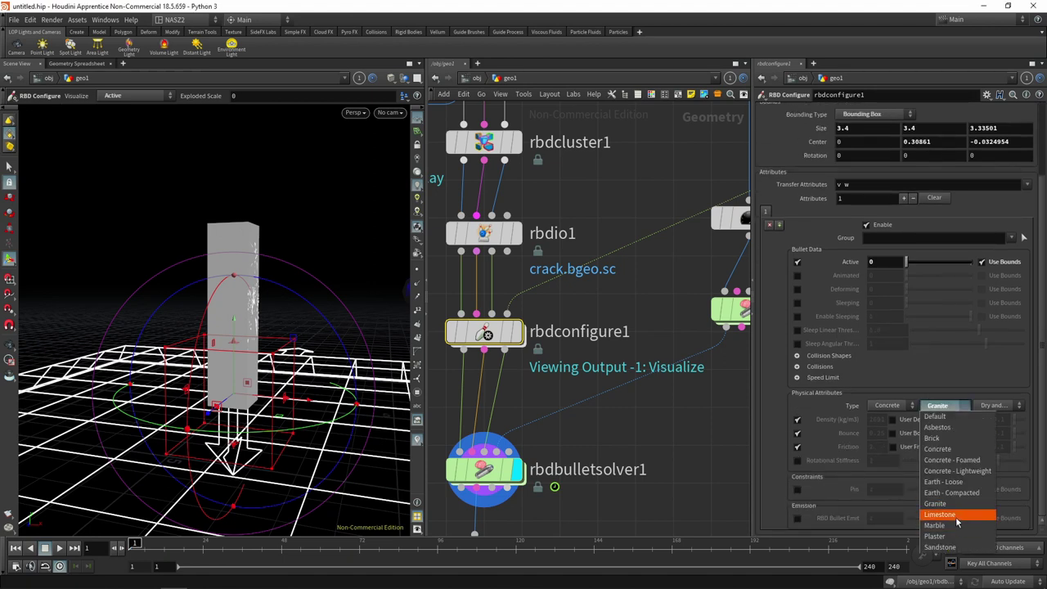
pyautogui.click(949, 514)
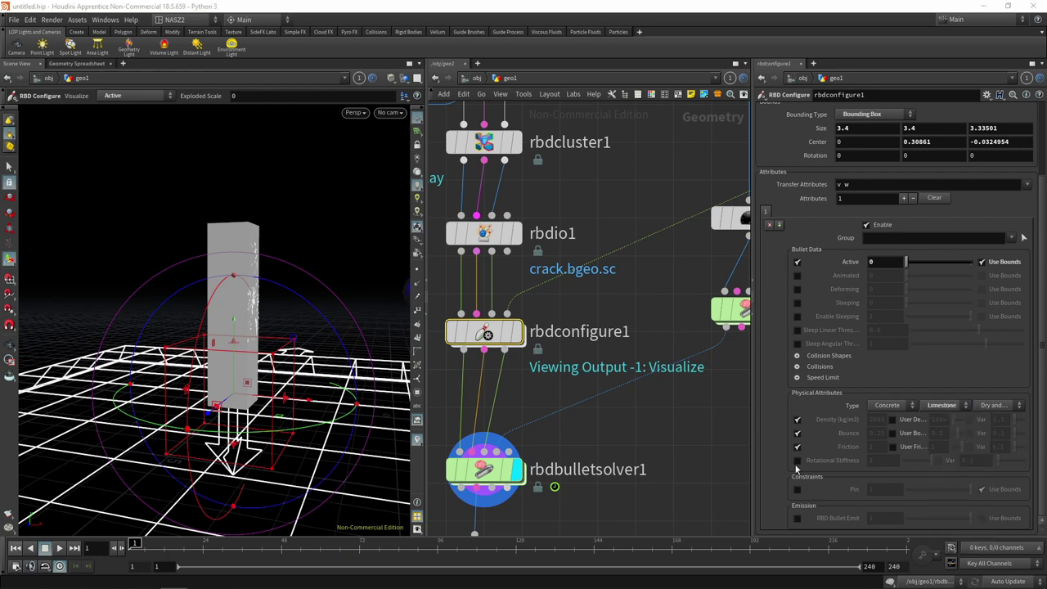
pyautogui.click(60, 548)
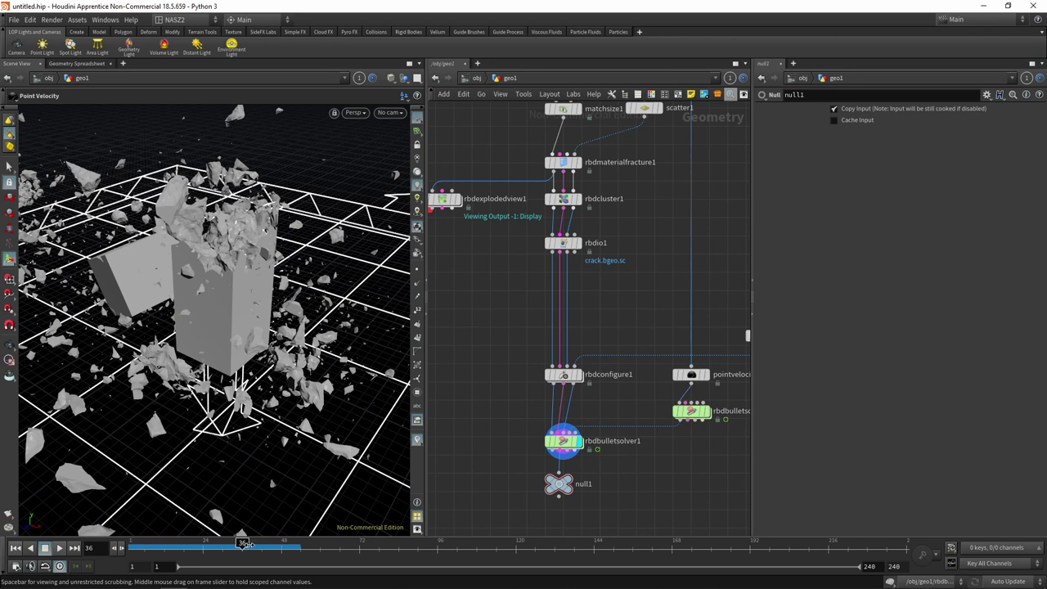
# Scrub back to frame 1, orbit around the intact pillar, then scrub forward to about frame 12.
pyautogui.moveTo(243, 543); pyautogui.dragTo(125, 548)
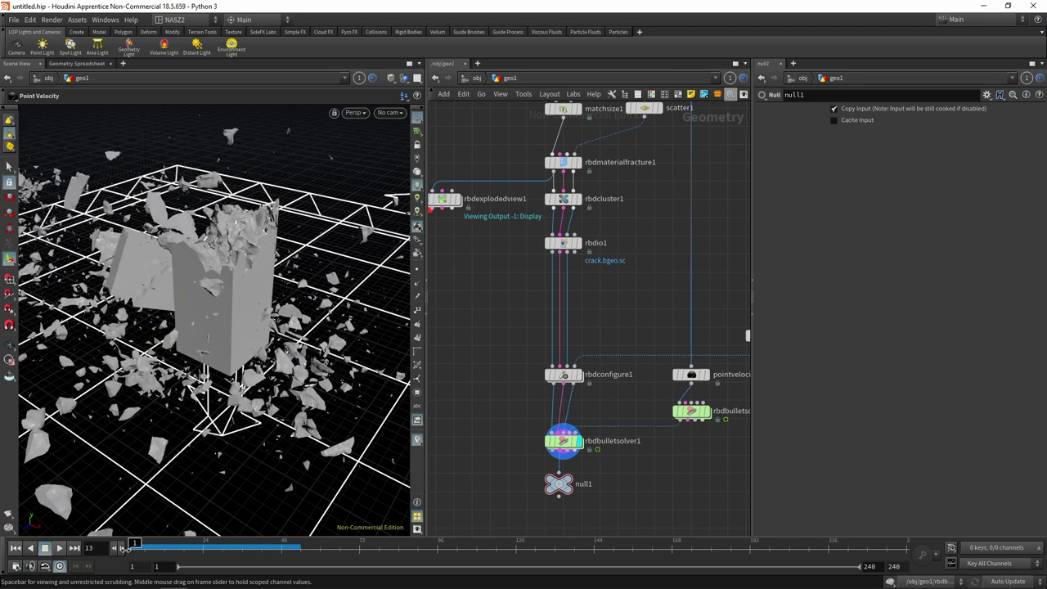
pyautogui.press('Escape')
pyautogui.moveTo(351, 292)
pyautogui.mouseDown()
pyautogui.moveTo(246, 303)
pyautogui.moveTo(248, 421)
pyautogui.moveTo(204, 458)
pyautogui.mouseUp()
pyautogui.moveTo(135, 545)
pyautogui.mouseDown()
pyautogui.moveTo(196, 548)
pyautogui.moveTo(134, 544)
pyautogui.moveTo(153, 543)
pyautogui.mouseUp()
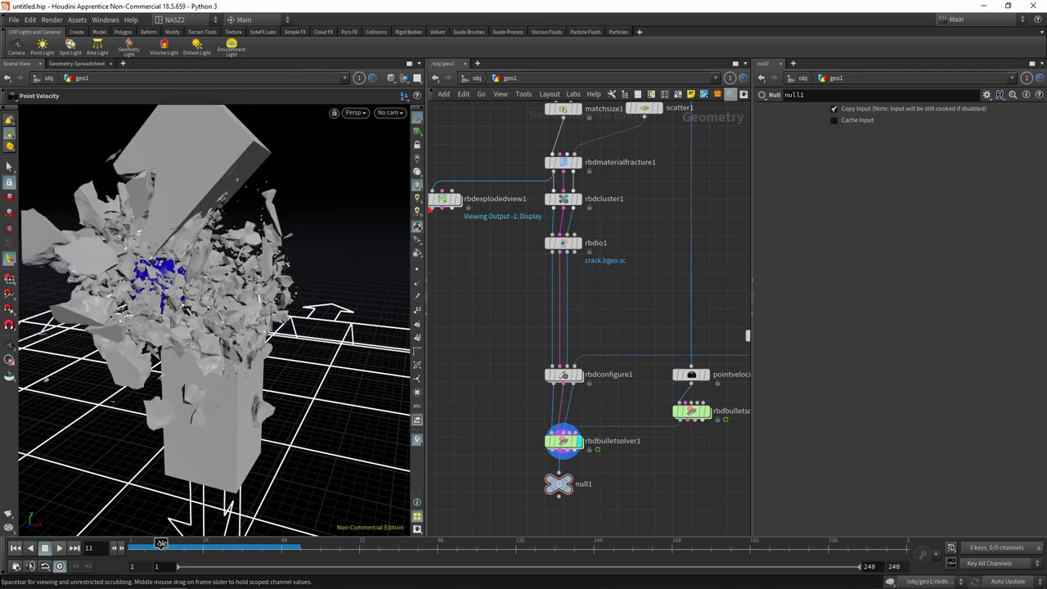
pyautogui.moveTo(630, 239); pyautogui.dragTo(632, 291, button='middle')
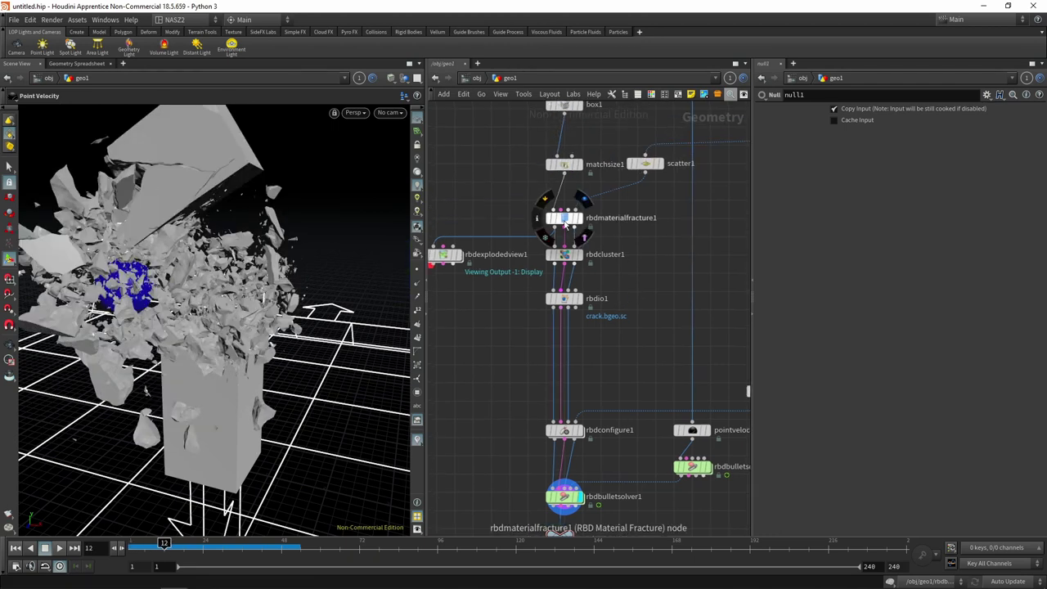
# Check rbdmaterialfracture1, then display and select null1 and jump to frame 1.
pyautogui.click(564, 224)
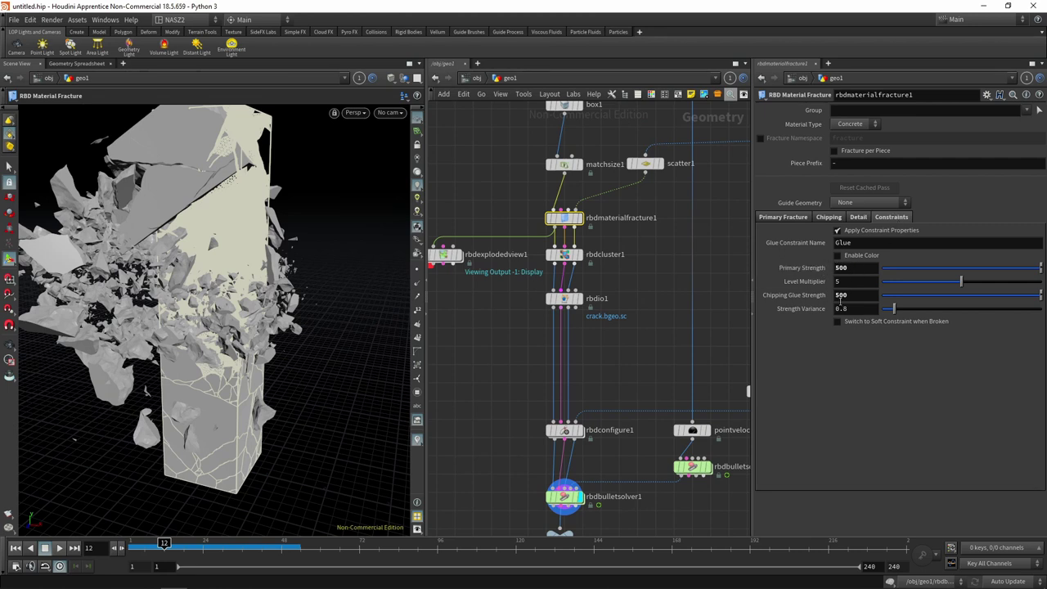
pyautogui.moveTo(216, 409)
pyautogui.mouseDown()
pyautogui.moveTo(265, 299)
pyautogui.moveTo(294, 319)
pyautogui.mouseUp()
pyautogui.click(500, 384)
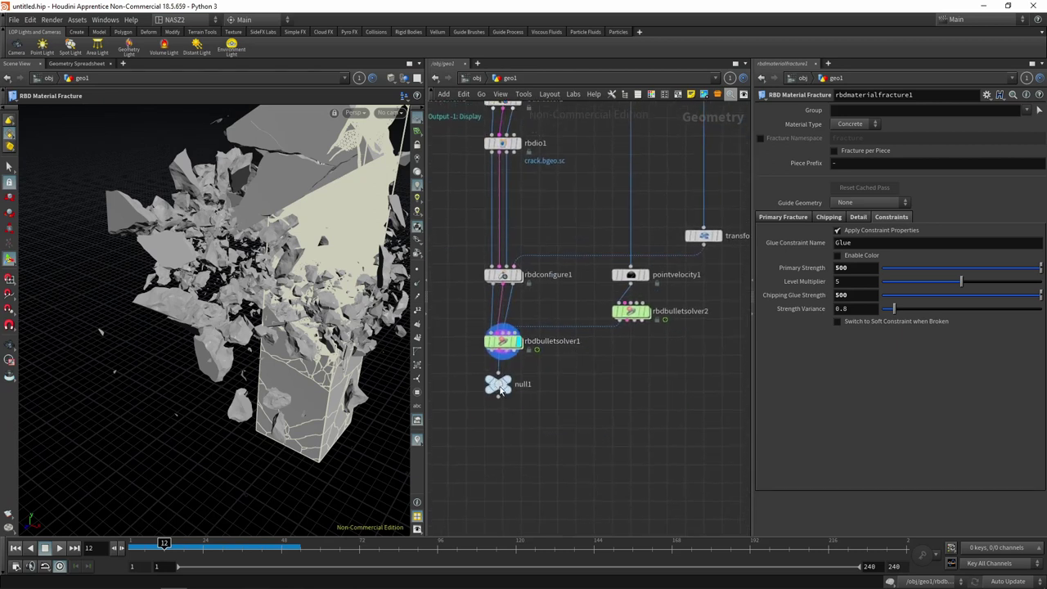
pyautogui.click(508, 384)
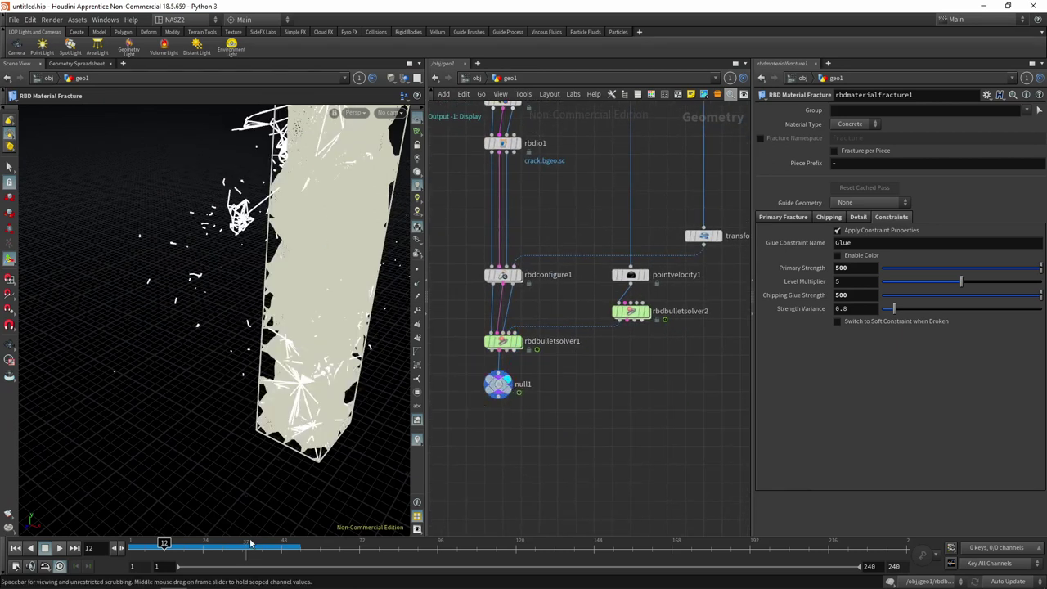
pyautogui.click(503, 386)
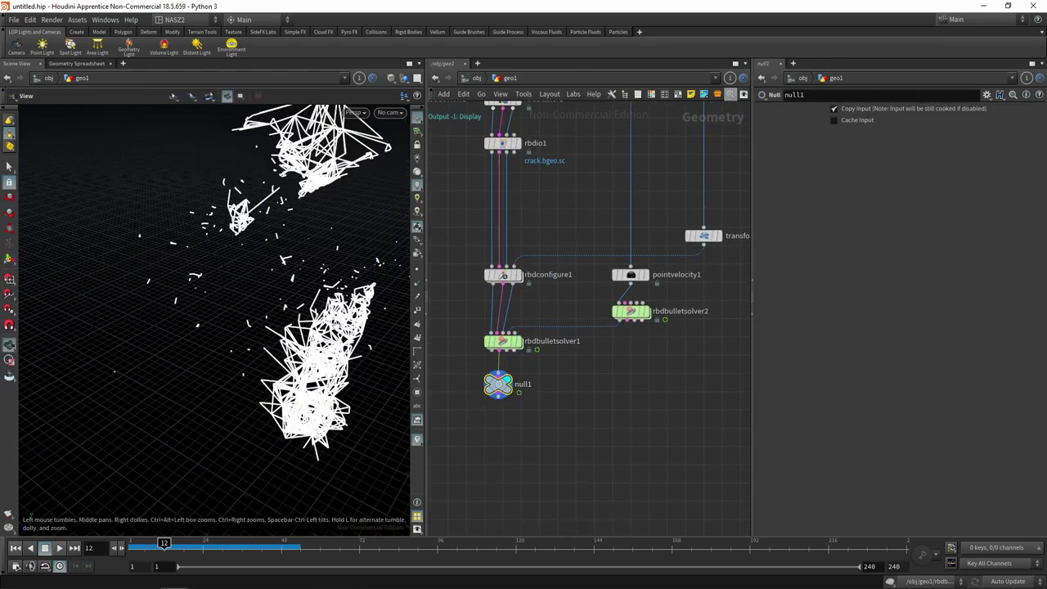
pyautogui.click(131, 543)
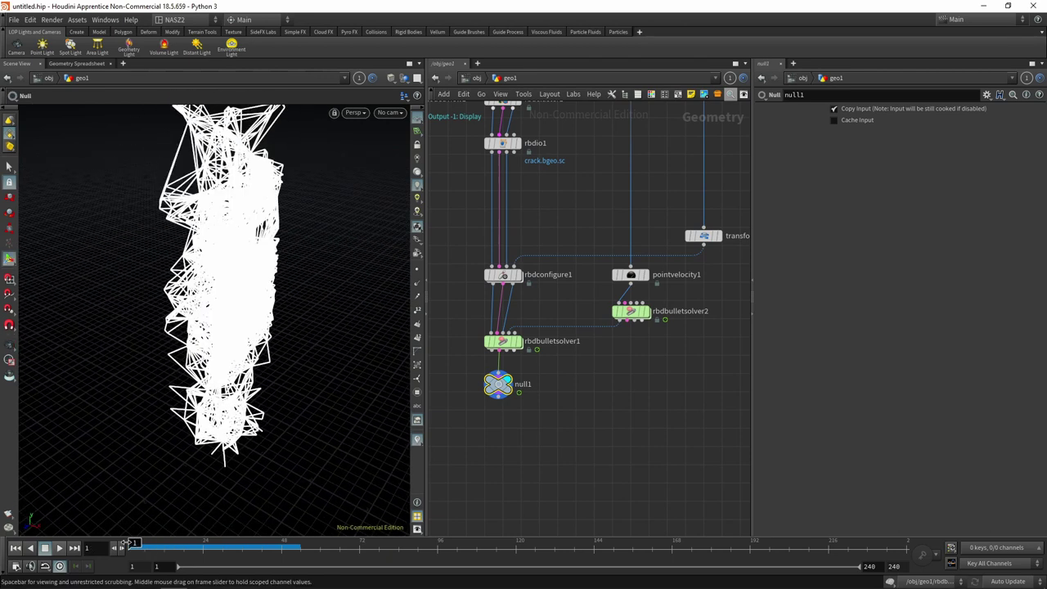
pyautogui.moveTo(131, 543)
pyautogui.mouseDown()
pyautogui.moveTo(278, 543)
pyautogui.moveTo(131, 543)
pyautogui.mouseUp()
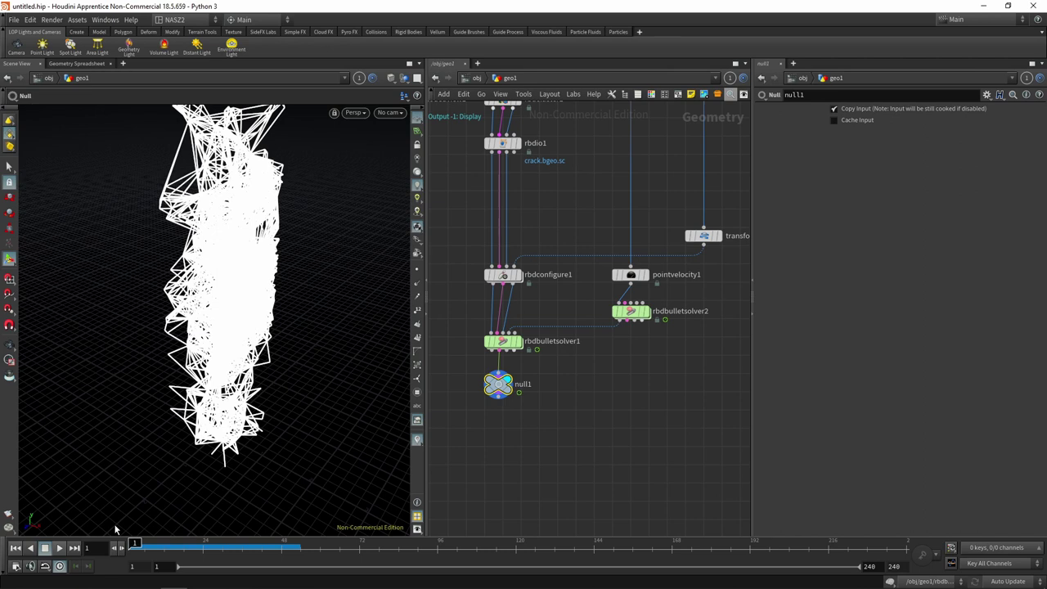
pyautogui.moveTo(531, 188); pyautogui.dragTo(535, 215, button='middle')
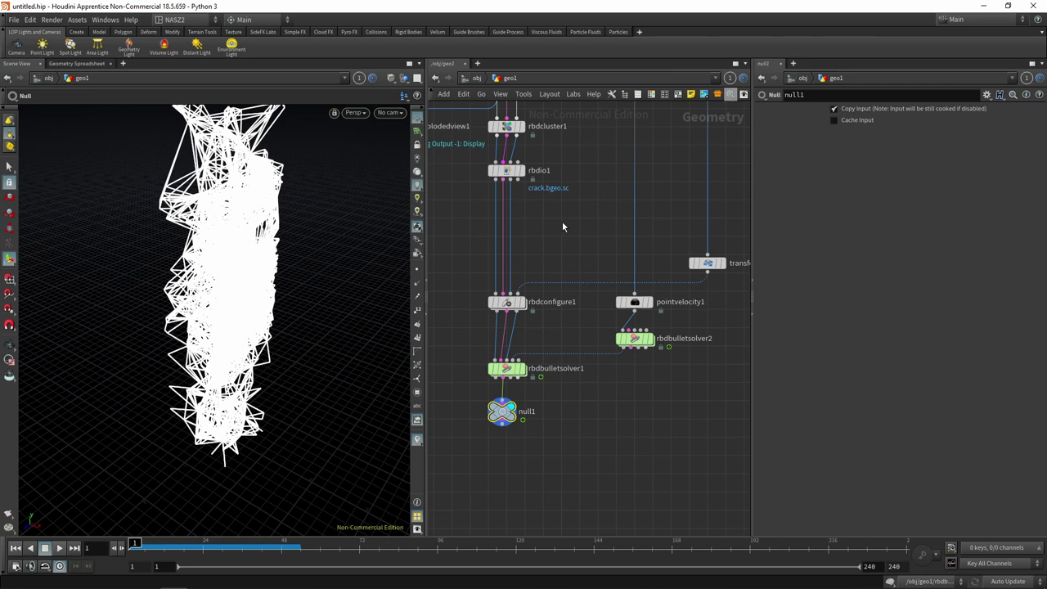
pyautogui.moveTo(520, 172)
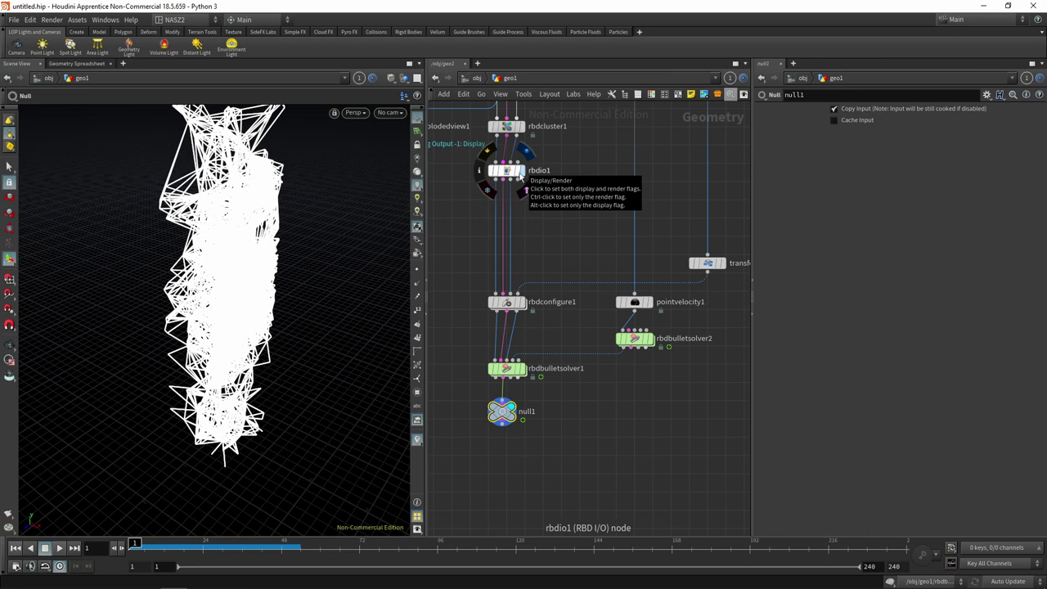
# Check rbdmaterialfracture1's constraint settings and frame rbdio1 and rbdconfigure1 in the network.
pyautogui.scroll(3, 498, 172)
pyautogui.moveTo(578, 179); pyautogui.dragTo(592, 374, button='middle')
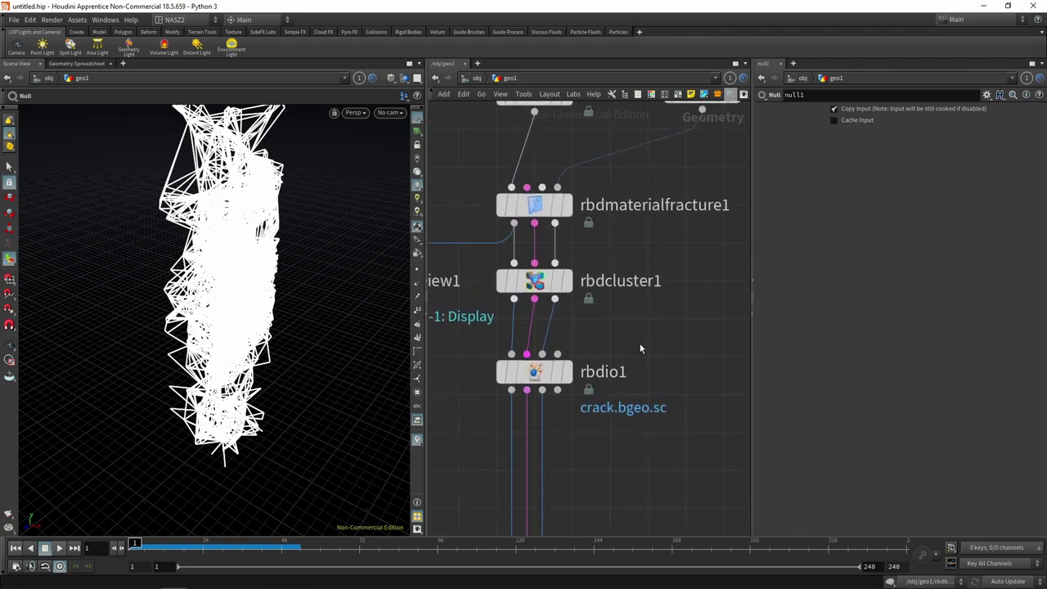
pyautogui.moveTo(535, 156); pyautogui.dragTo(500, 296, button='middle')
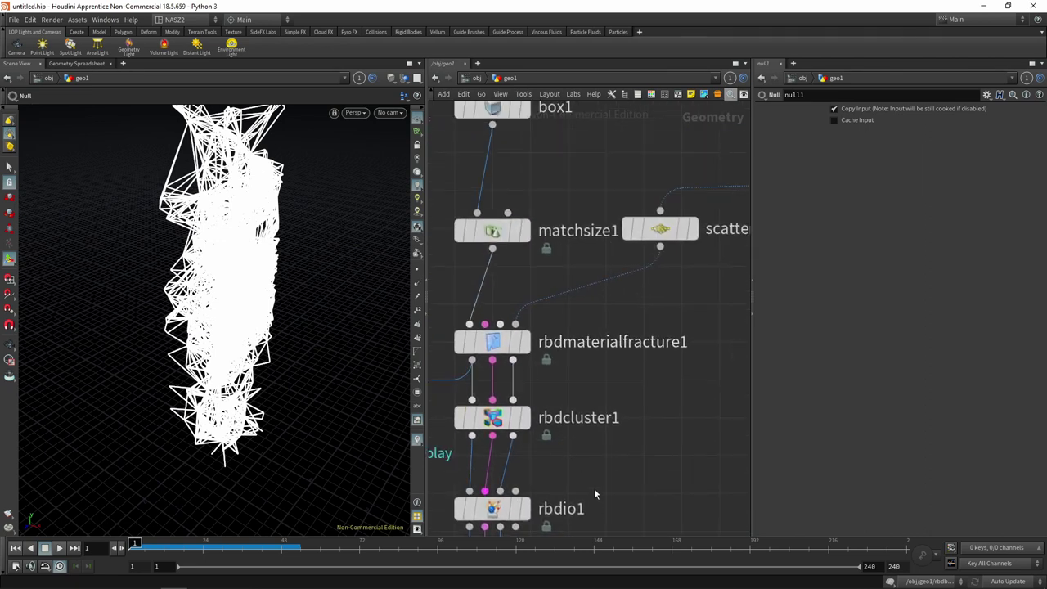
pyautogui.moveTo(594, 488); pyautogui.dragTo(577, 372, button='middle')
pyautogui.moveTo(551, 308); pyautogui.dragTo(645, 254, button='middle')
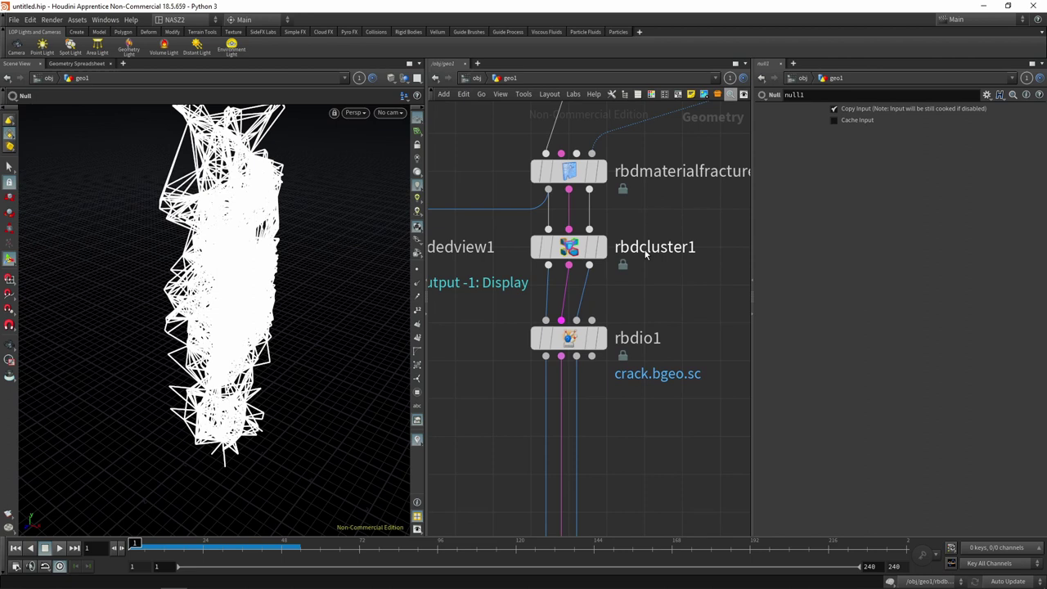
pyautogui.click(569, 171)
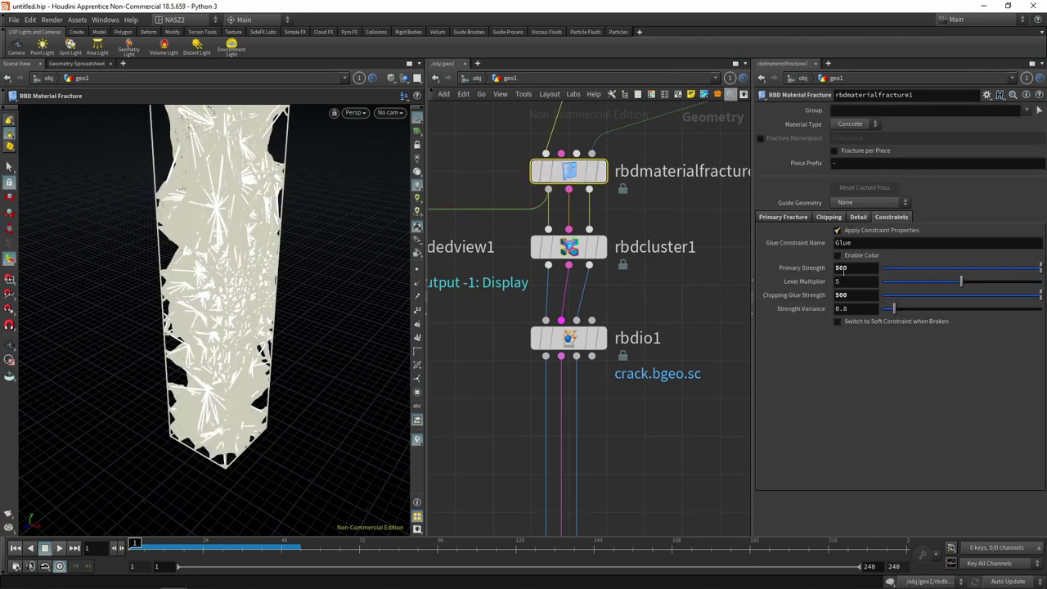
pyautogui.moveTo(627, 414)
pyautogui.mouseDown(button='middle')
pyautogui.moveTo(601, 266)
pyautogui.moveTo(601, 409)
pyautogui.mouseUp(button='middle')
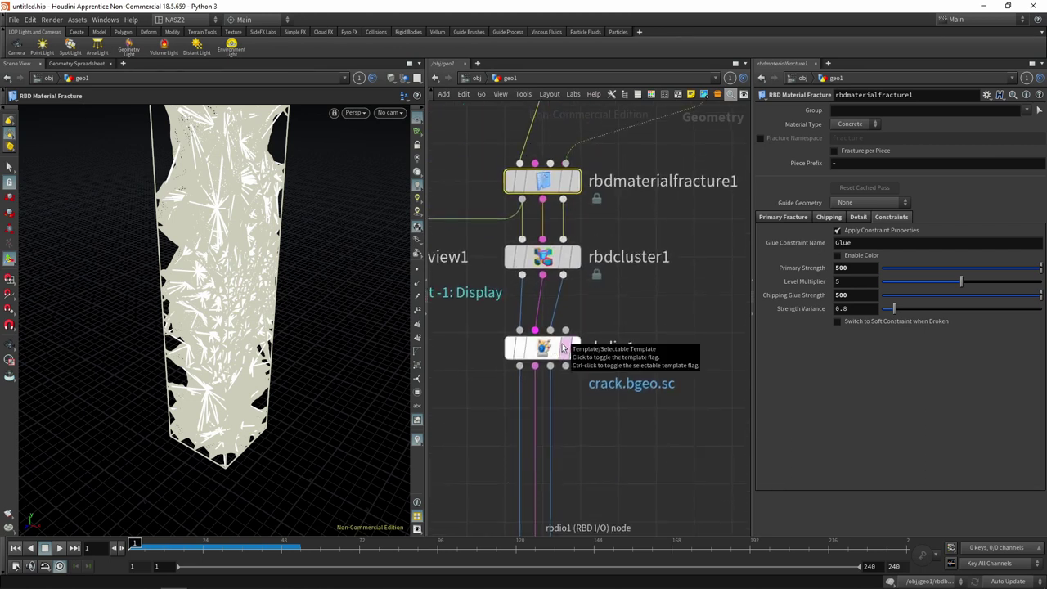
pyautogui.moveTo(613, 449); pyautogui.dragTo(603, 335, button='middle')
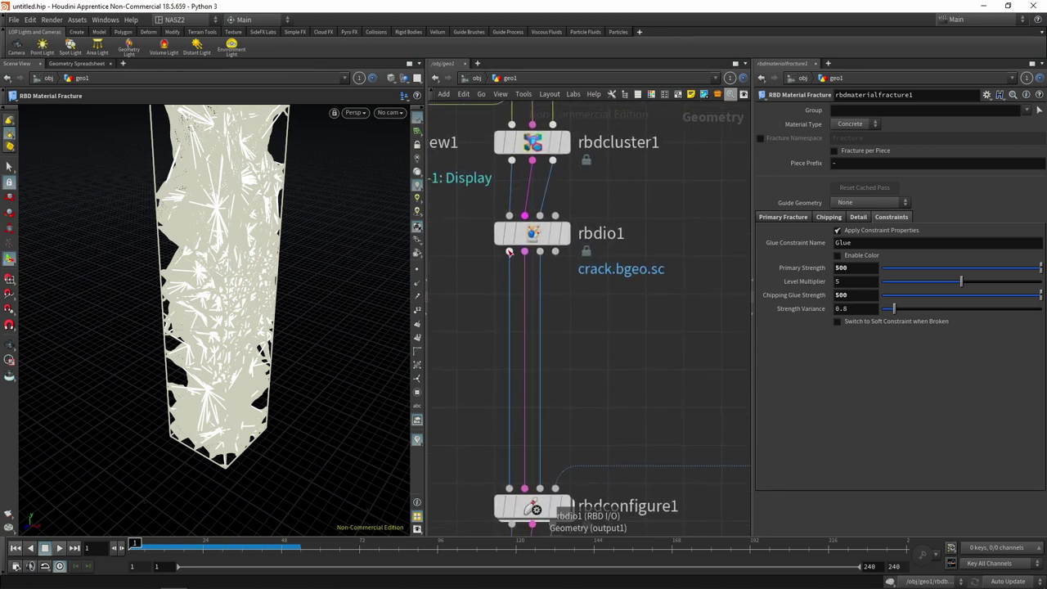
# Add an RBD Constraint Properties node on the wires between rbdio1 and rbdconfigure1.
pyautogui.press('Tab')
pyautogui.write('r')
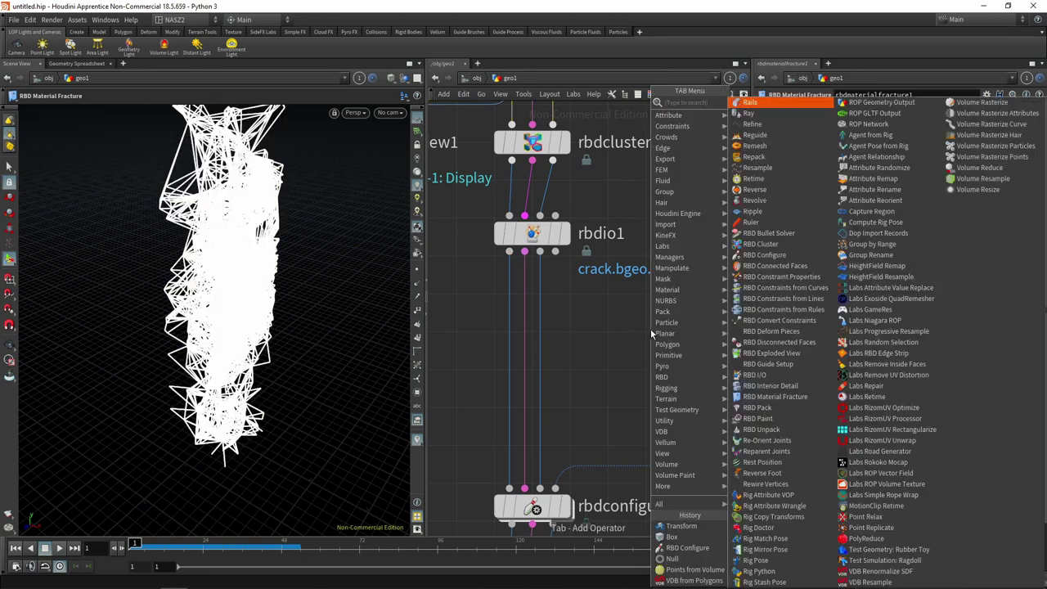
pyautogui.write('bd')
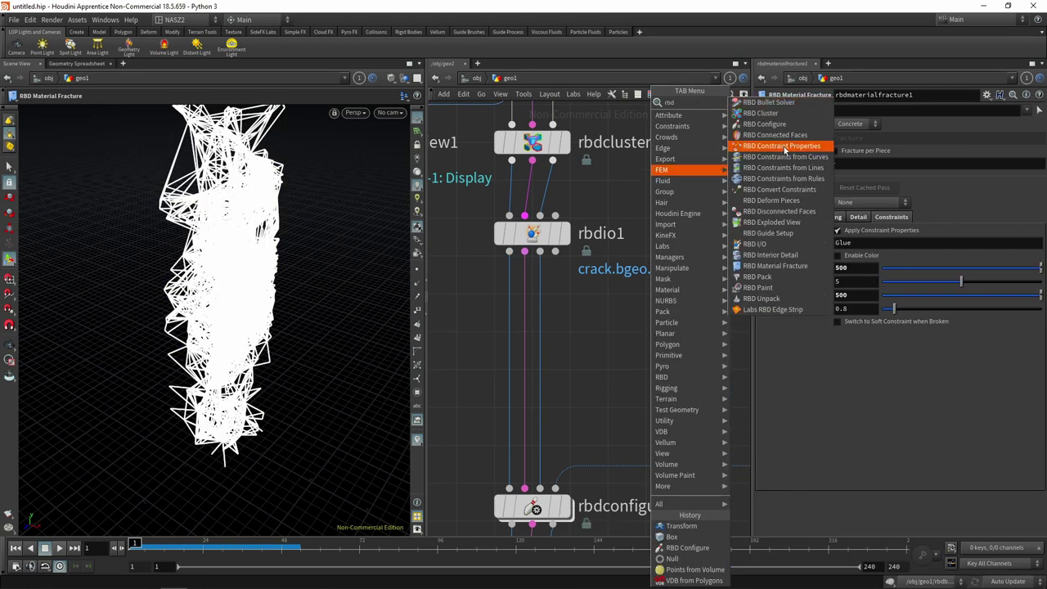
pyautogui.click(784, 149)
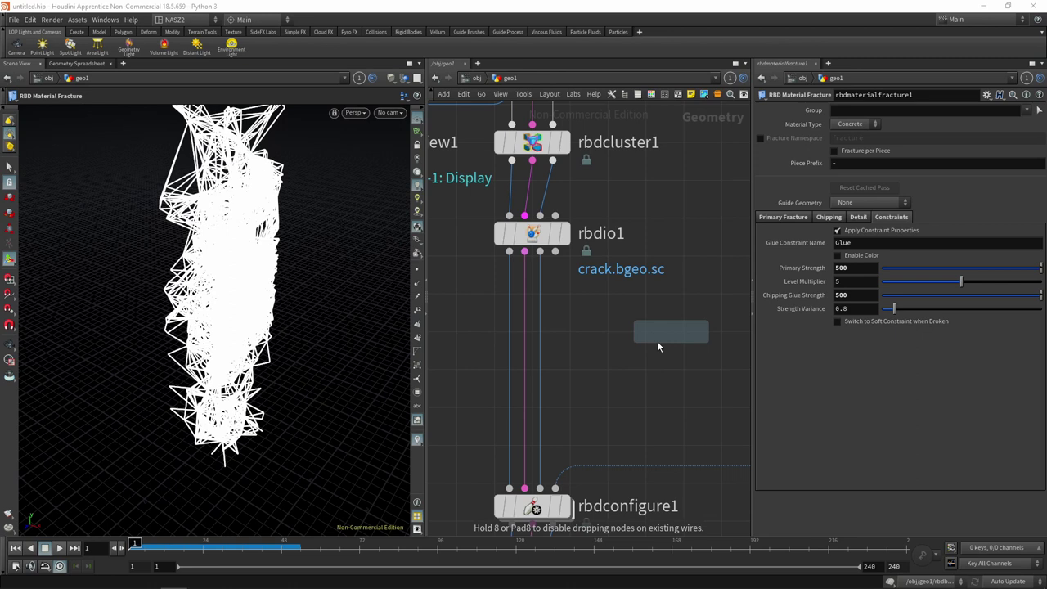
pyautogui.click(527, 350)
# Reposition rbdconstraintproperties1 and compare its Glue settings with rbdmaterialfracture1's Constraints tab.
pyautogui.moveTo(540, 347); pyautogui.dragTo(546, 366)
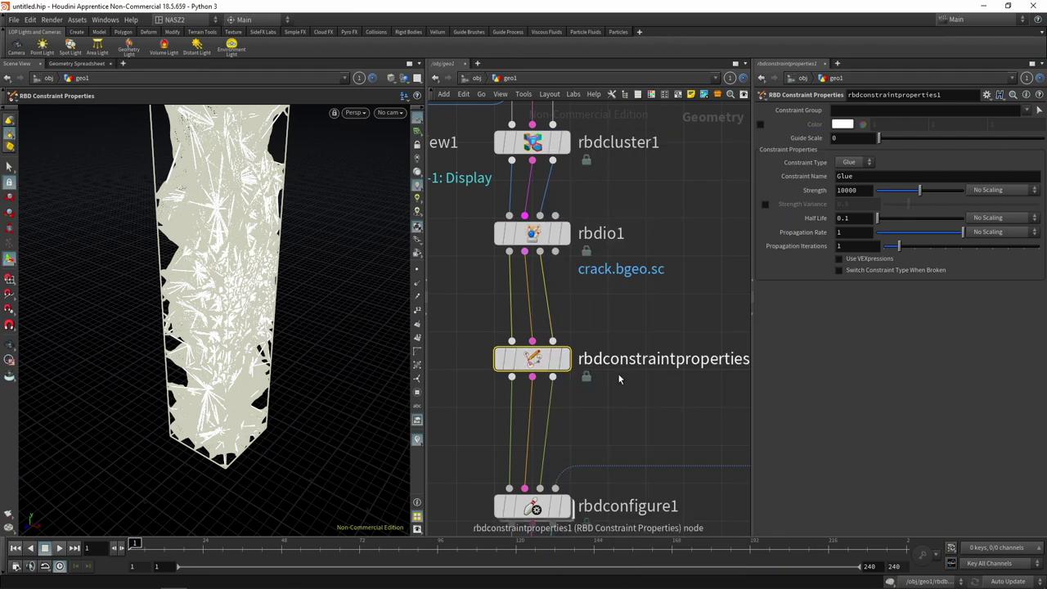
pyautogui.moveTo(619, 379); pyautogui.dragTo(547, 373, button='middle')
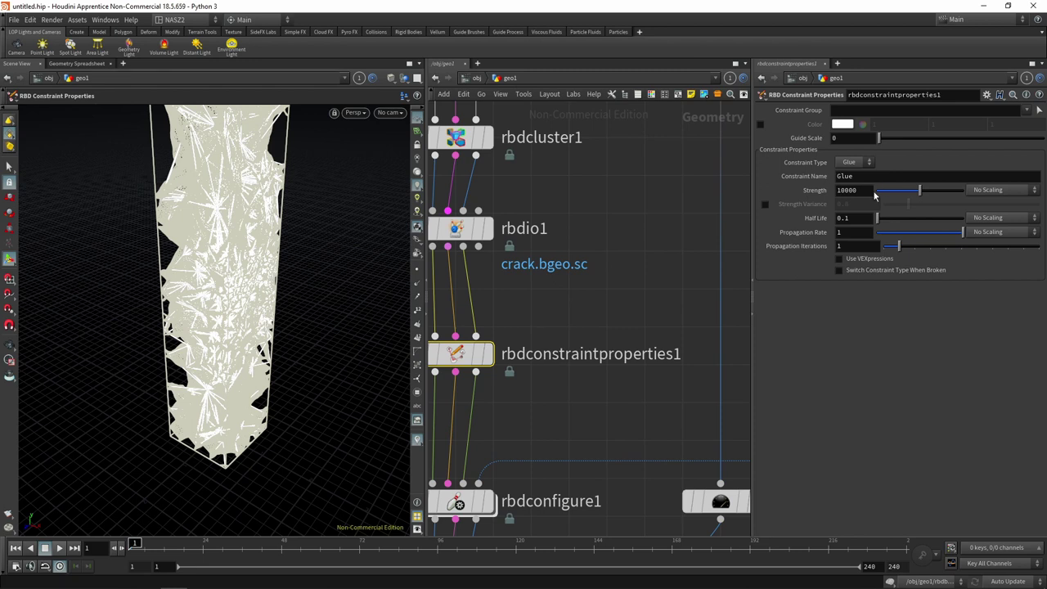
pyautogui.moveTo(550, 254); pyautogui.dragTo(627, 418, button='middle')
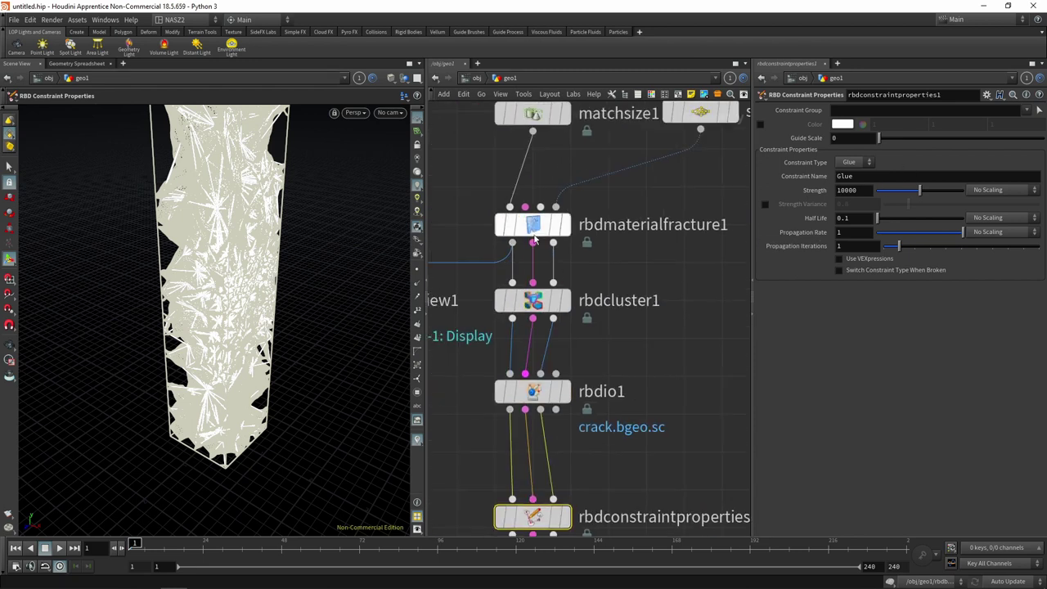
pyautogui.click(533, 224)
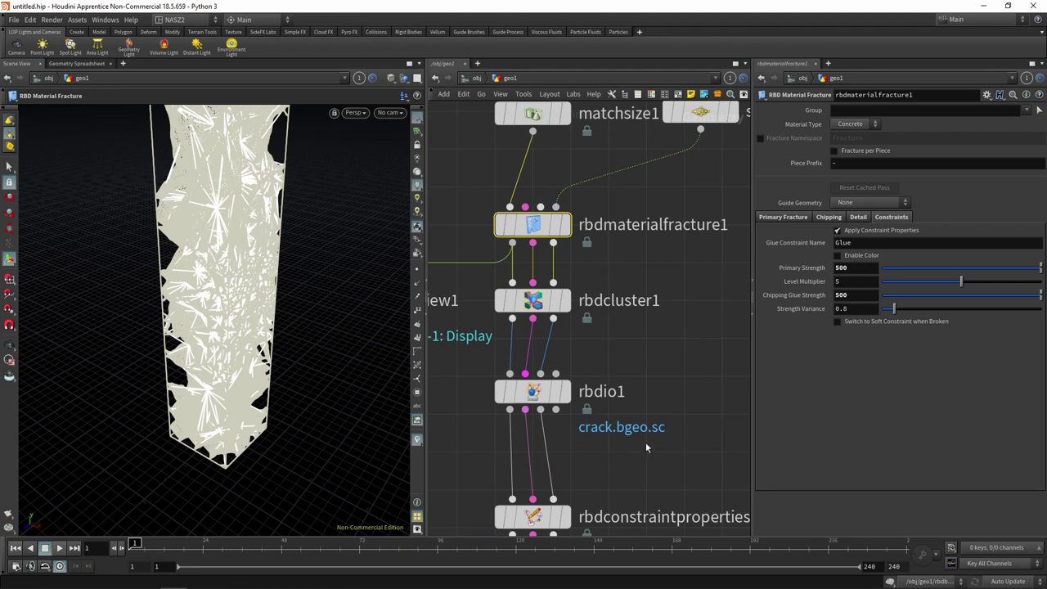
pyautogui.moveTo(537, 531); pyautogui.dragTo(579, 372, button='middle')
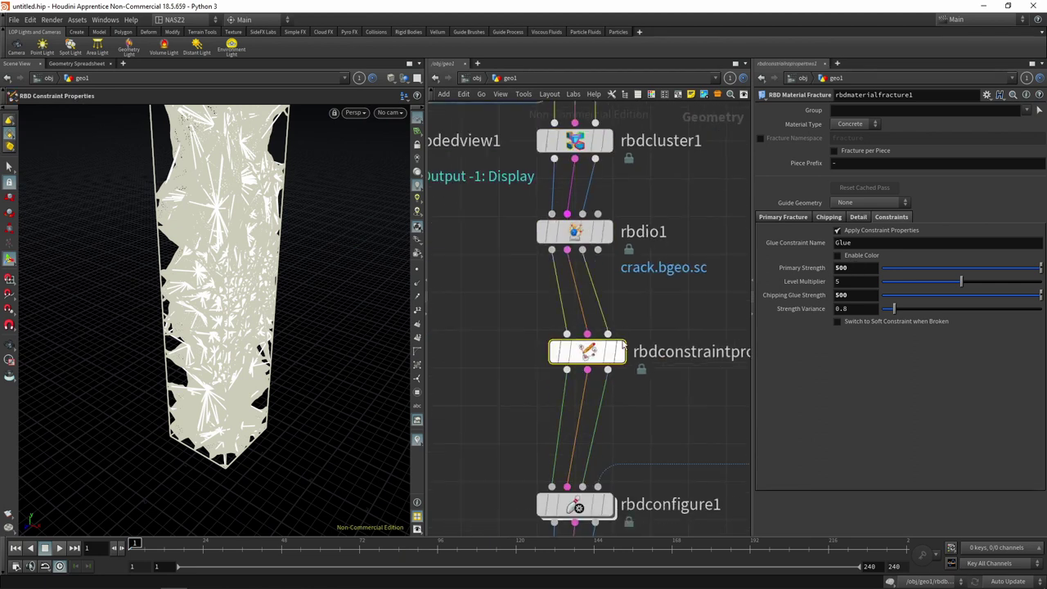
pyautogui.click(582, 354)
# Display rbdbulletsolver1's output in the viewport.
pyautogui.moveTo(655, 450); pyautogui.dragTo(572, 265, button='middle')
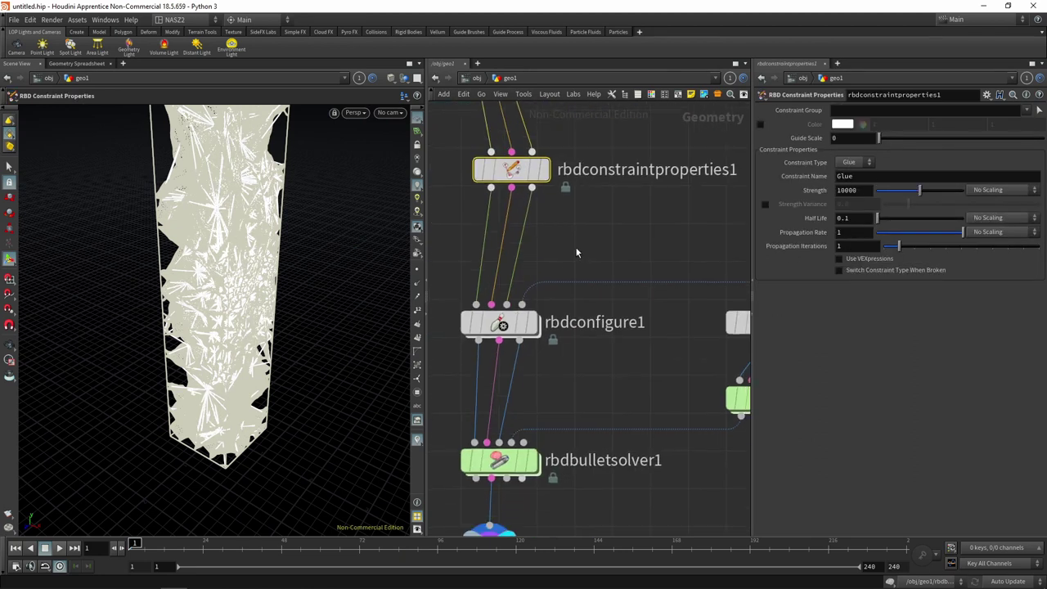
pyautogui.moveTo(606, 428); pyautogui.dragTo(608, 255, button='middle')
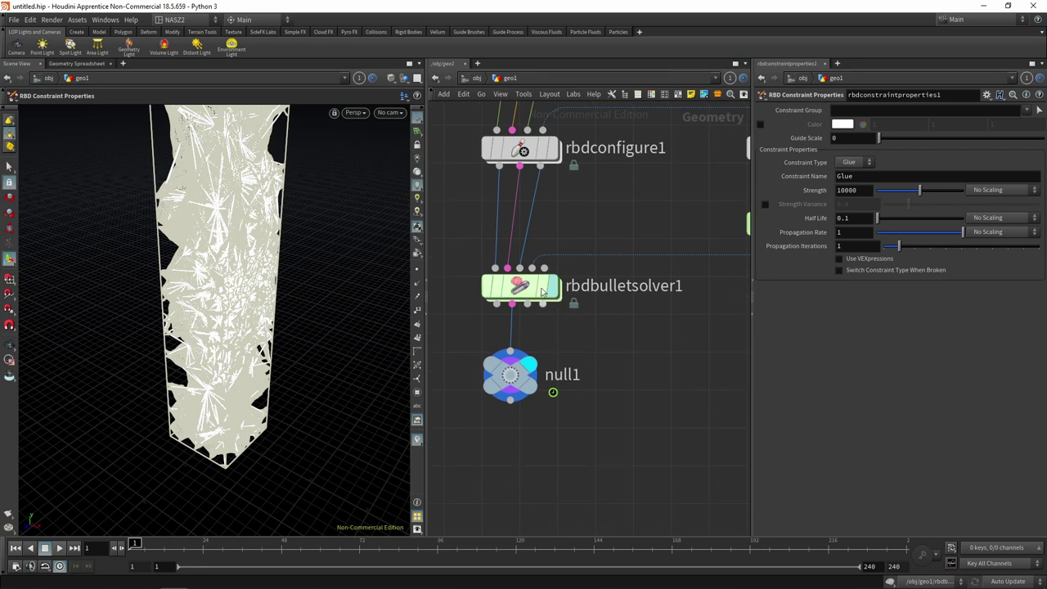
pyautogui.click(555, 293)
pyautogui.click(524, 286)
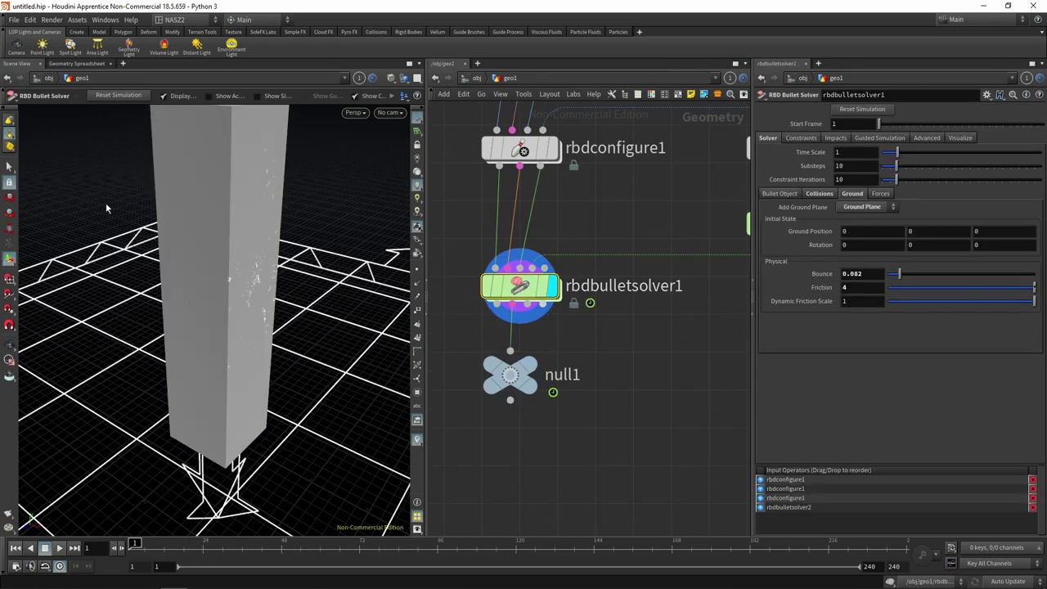
# Play the simulation, then reset the display flags on rbdbulletsolver1 and null1 at frame 1.
pyautogui.click(61, 548)
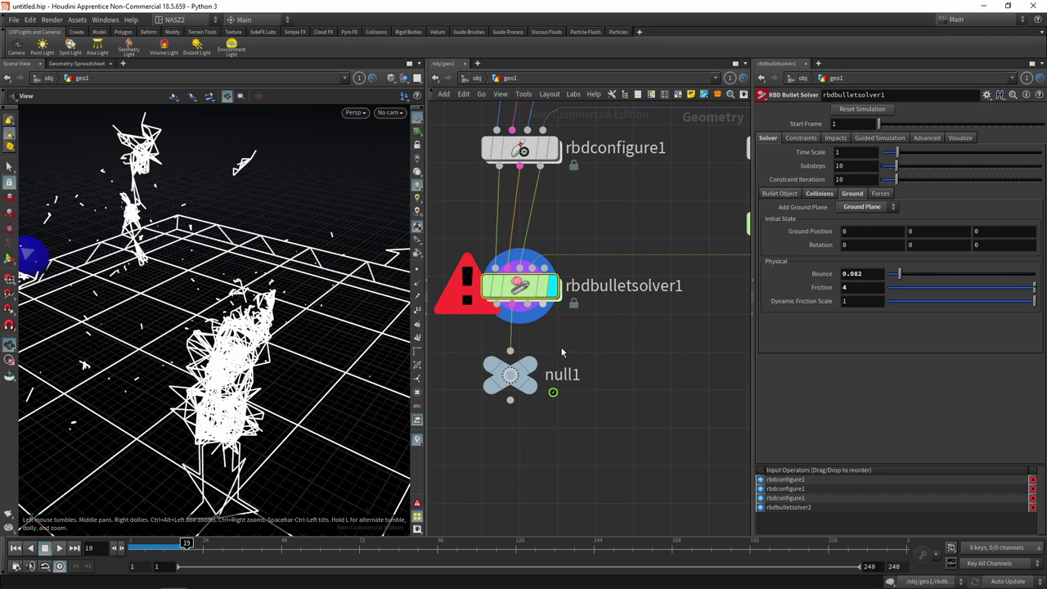
pyautogui.click(530, 373)
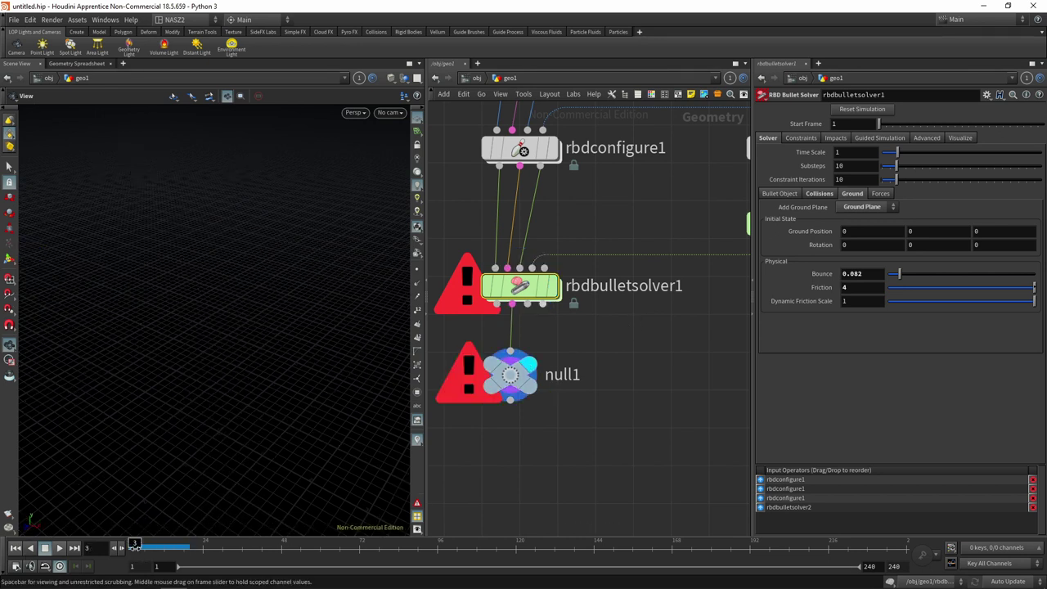
pyautogui.moveTo(97, 546); pyautogui.dragTo(94, 546)
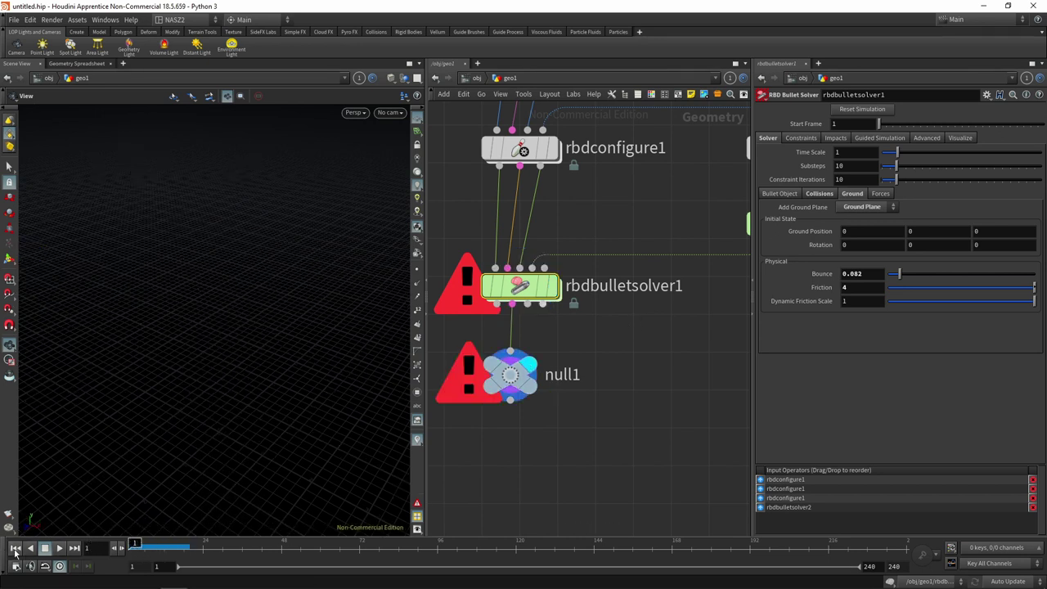
pyautogui.click(554, 294)
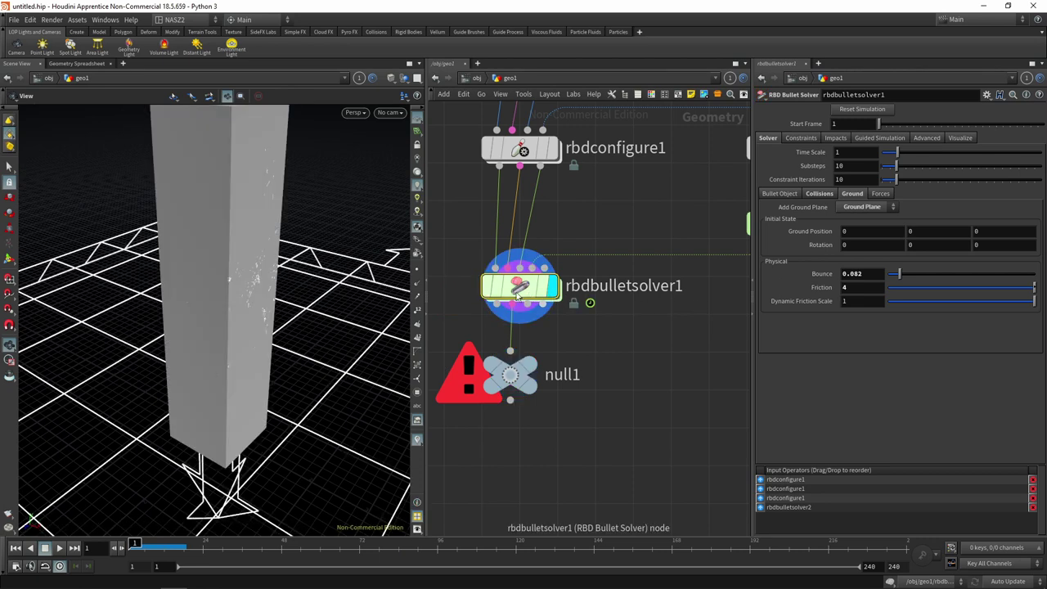
pyautogui.click(528, 366)
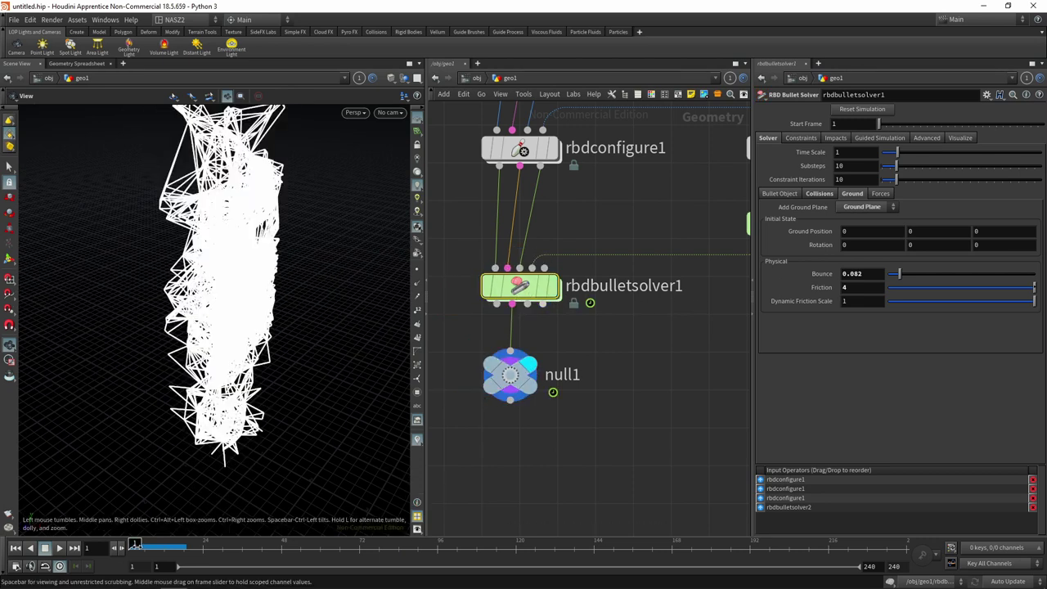
# Scrub frames to watch the pillar break, then select rbdconstraintproperties1.
pyautogui.moveTo(135, 545)
pyautogui.mouseDown()
pyautogui.moveTo(163, 546)
pyautogui.moveTo(133, 545)
pyautogui.mouseUp()
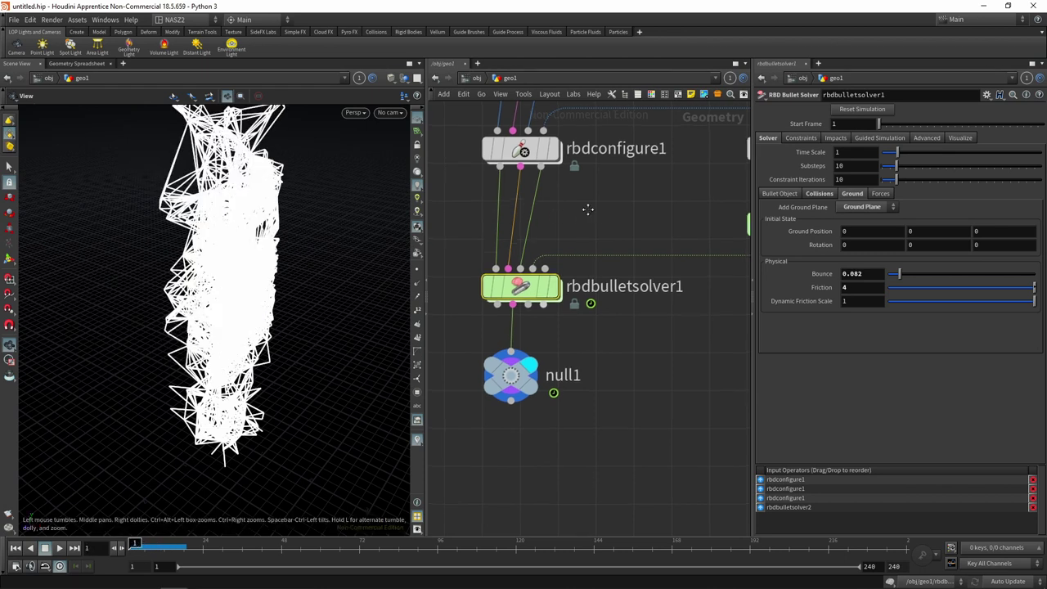
pyautogui.moveTo(512, 106); pyautogui.dragTo(489, 168, button='middle')
pyautogui.click(488, 167)
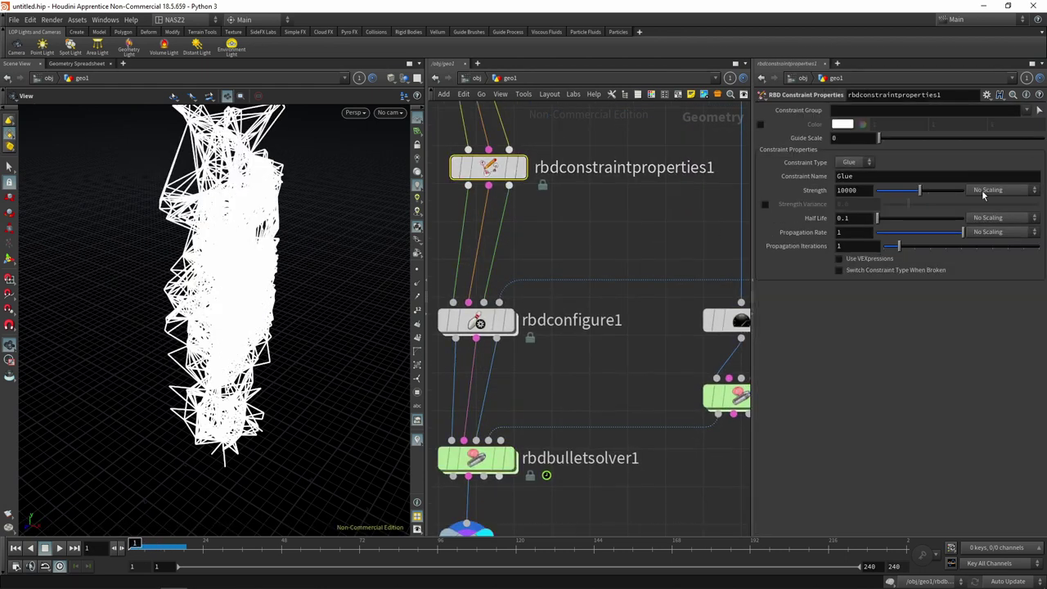
# Change the glue Strength from 10000 to 100000 and play the simulation to frame 16.
pyautogui.click(858, 190)
pyautogui.write('0')
pyautogui.press('Return')
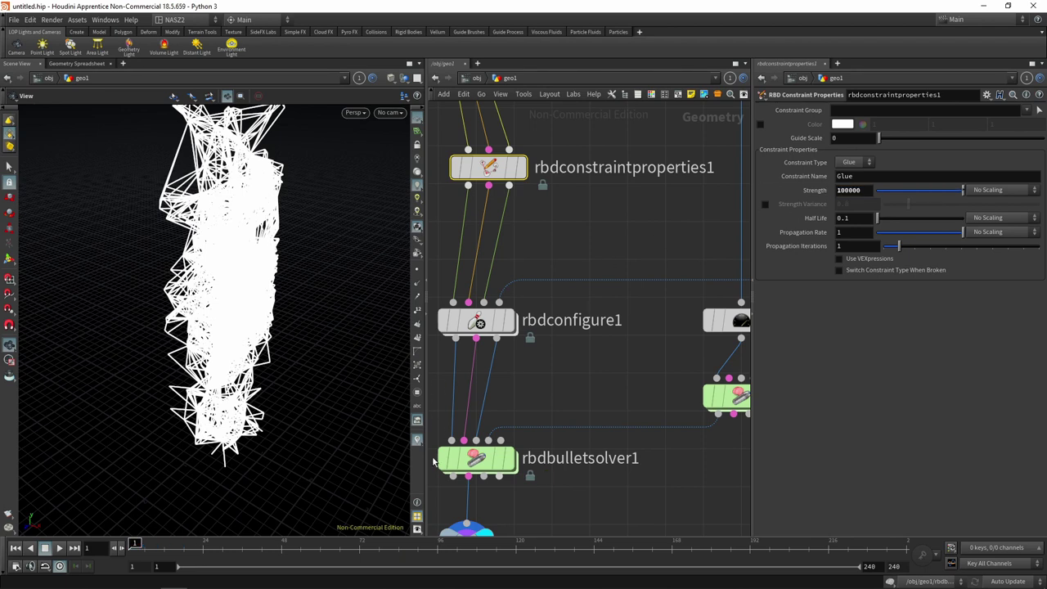
pyautogui.click(59, 547)
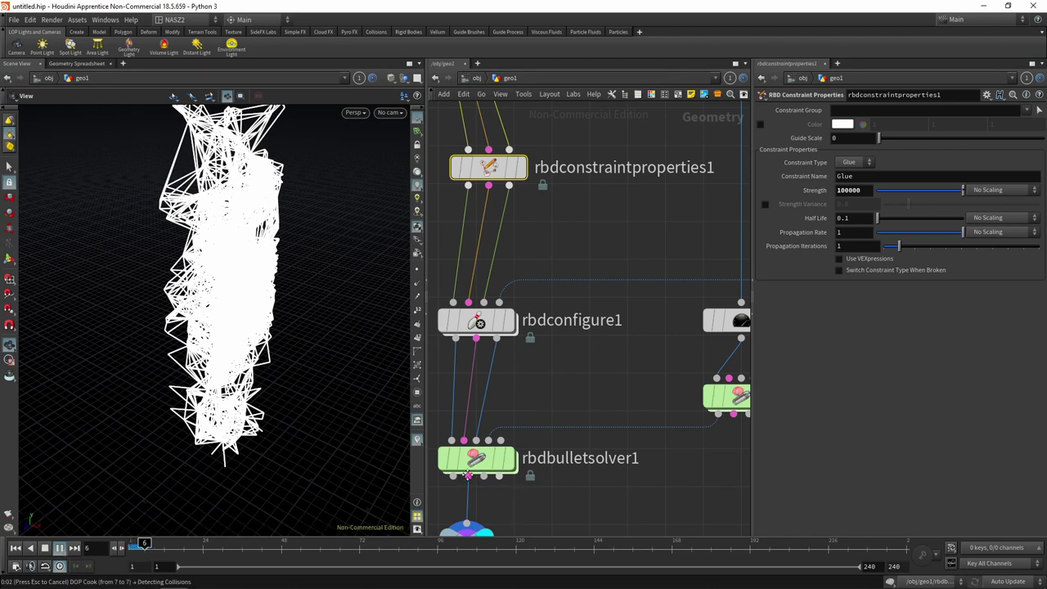
pyautogui.moveTo(467, 487); pyautogui.dragTo(477, 436, button='middle')
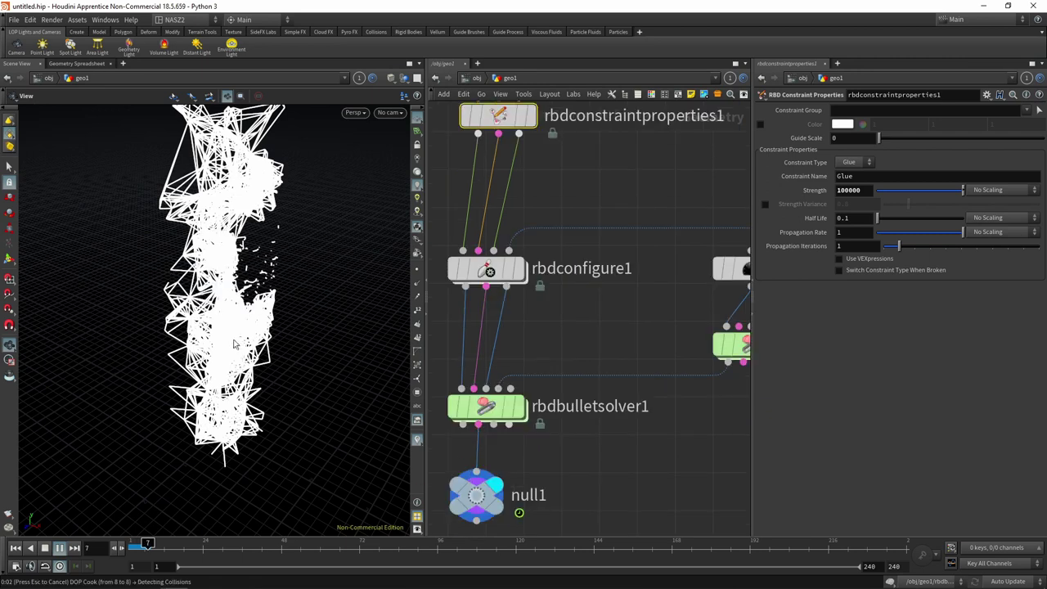
pyautogui.moveTo(572, 327); pyautogui.dragTo(584, 293, button='middle')
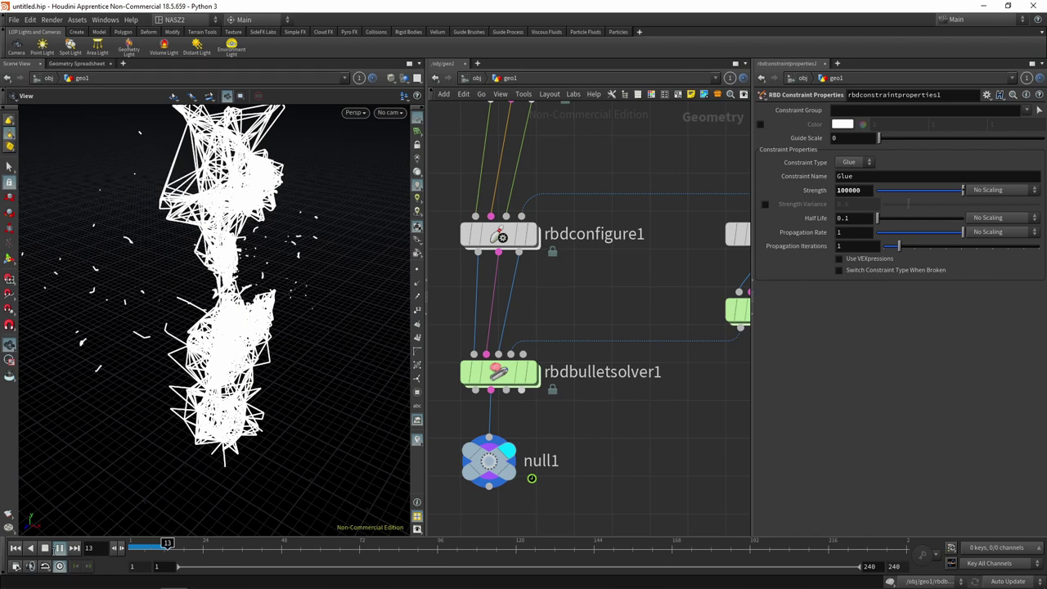
# Display rbdbulletsolver1's shaded debris and orbit around the breaking pillar.
pyautogui.click(535, 374)
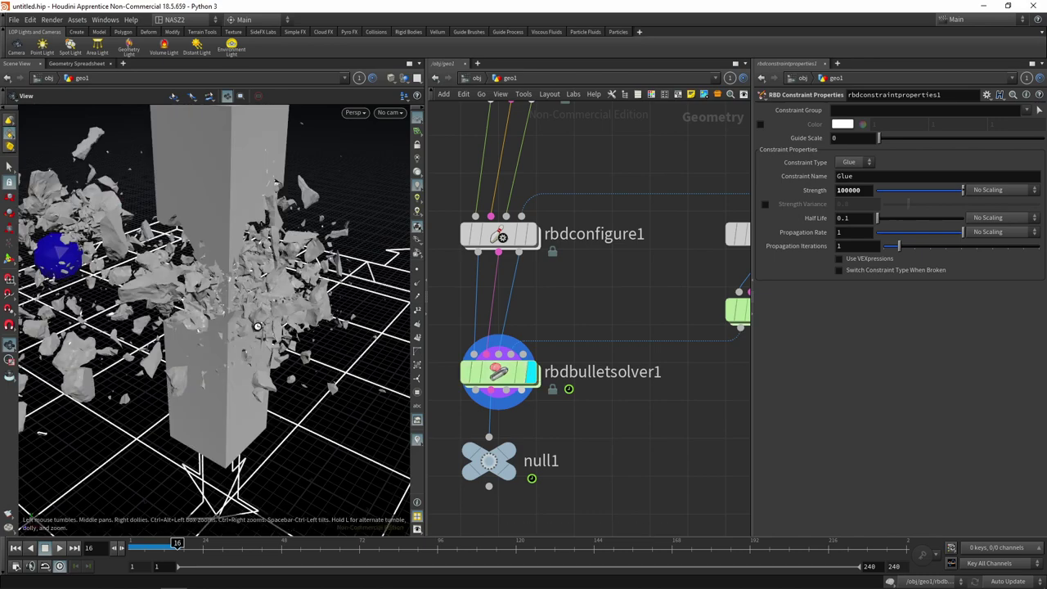
pyautogui.moveTo(256, 326)
pyautogui.mouseDown()
pyautogui.moveTo(327, 327)
pyautogui.moveTo(207, 354)
pyautogui.moveTo(98, 530)
pyautogui.moveTo(153, 549)
pyautogui.moveTo(102, 549)
pyautogui.mouseUp()
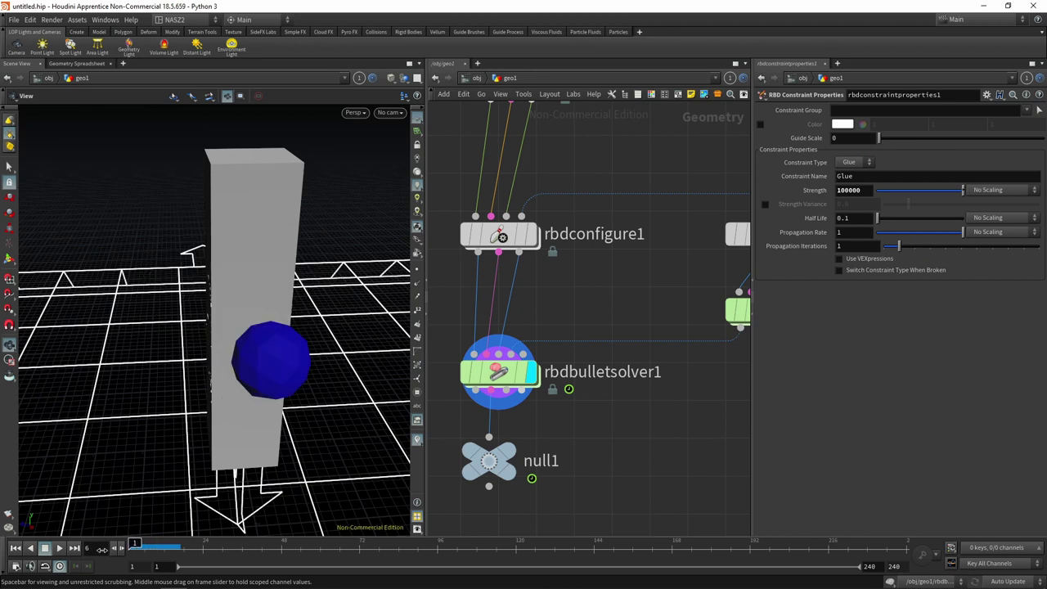
pyautogui.click(497, 373)
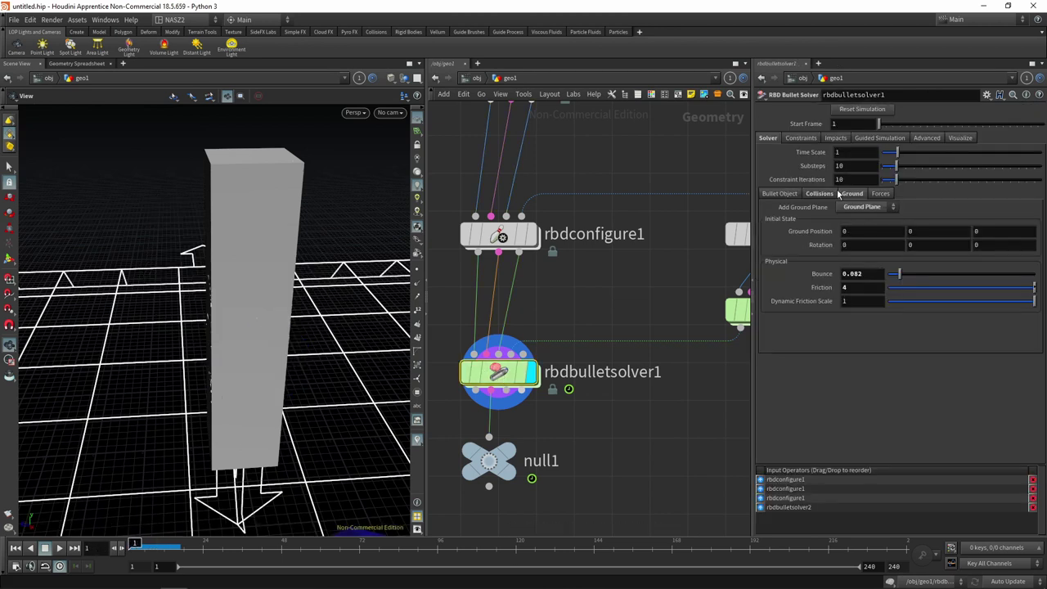
# Align rbdconstraintproperties1 under the fracture nodes and reopen its Glue settings.
pyautogui.moveTo(636, 128); pyautogui.dragTo(524, 301, button='middle')
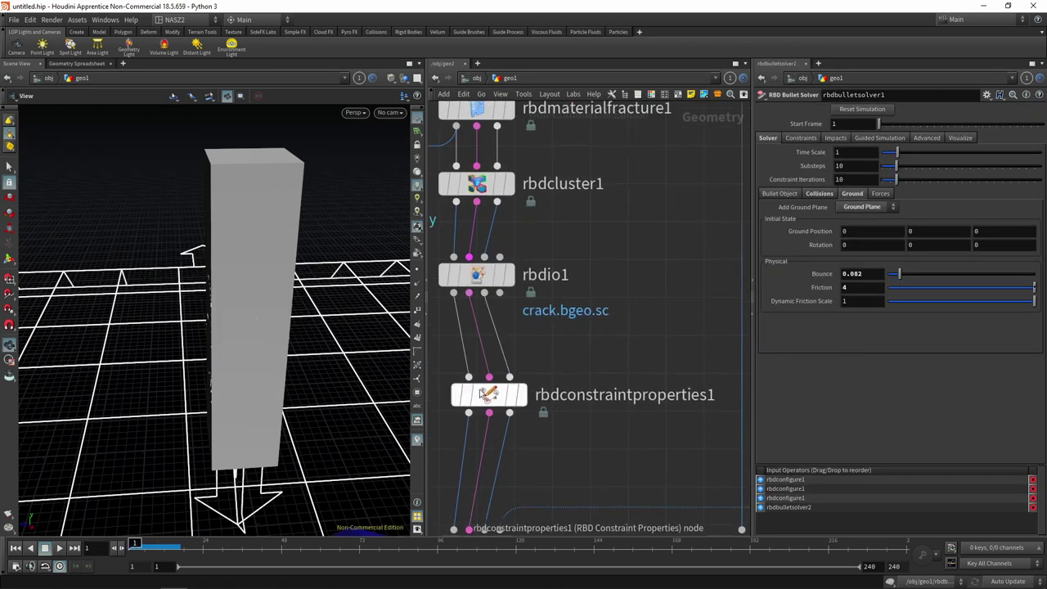
pyautogui.moveTo(482, 395); pyautogui.dragTo(469, 397)
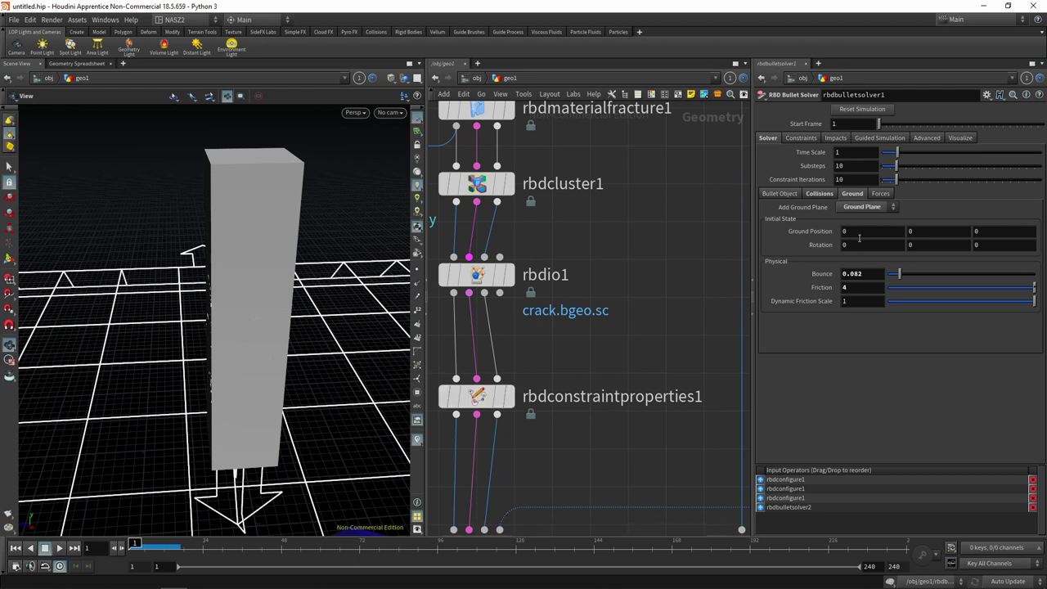
pyautogui.click(477, 396)
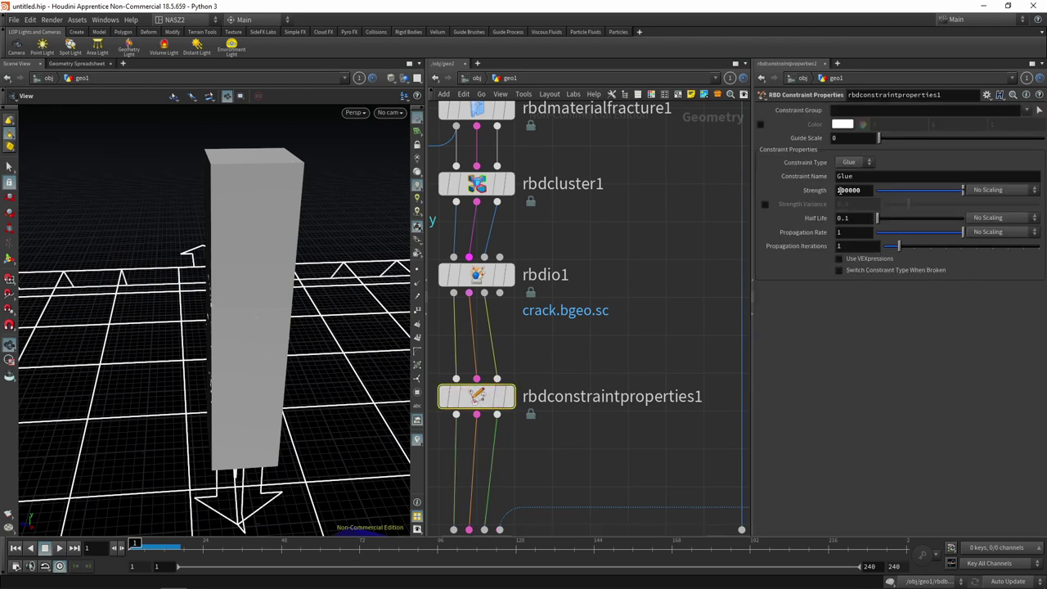
# Set the glue Strength to 1000000 and keep the Constraint Type as Glue.
pyautogui.click(838, 190)
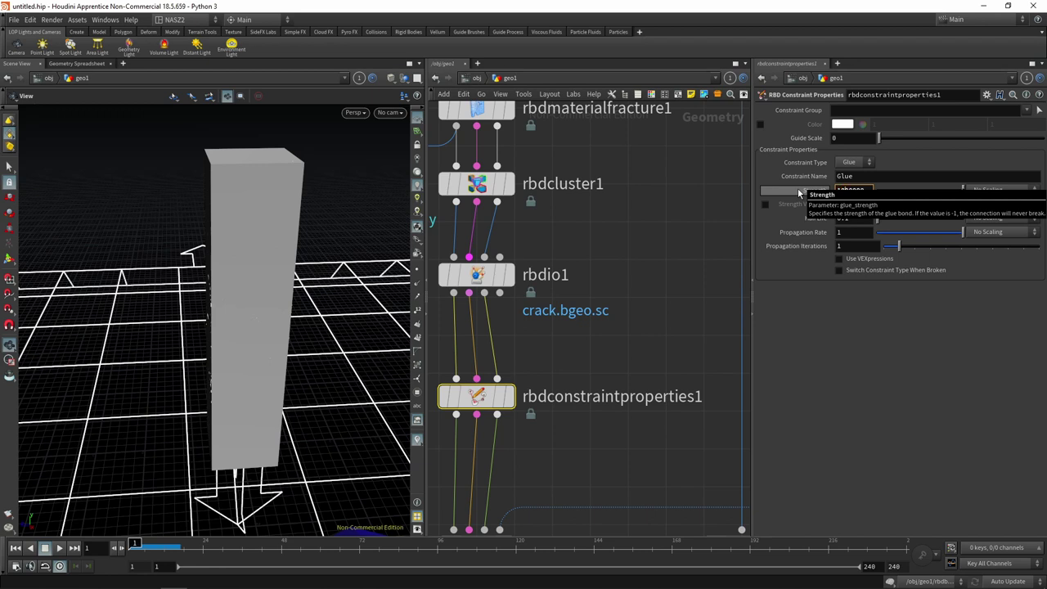
pyautogui.press('Return')
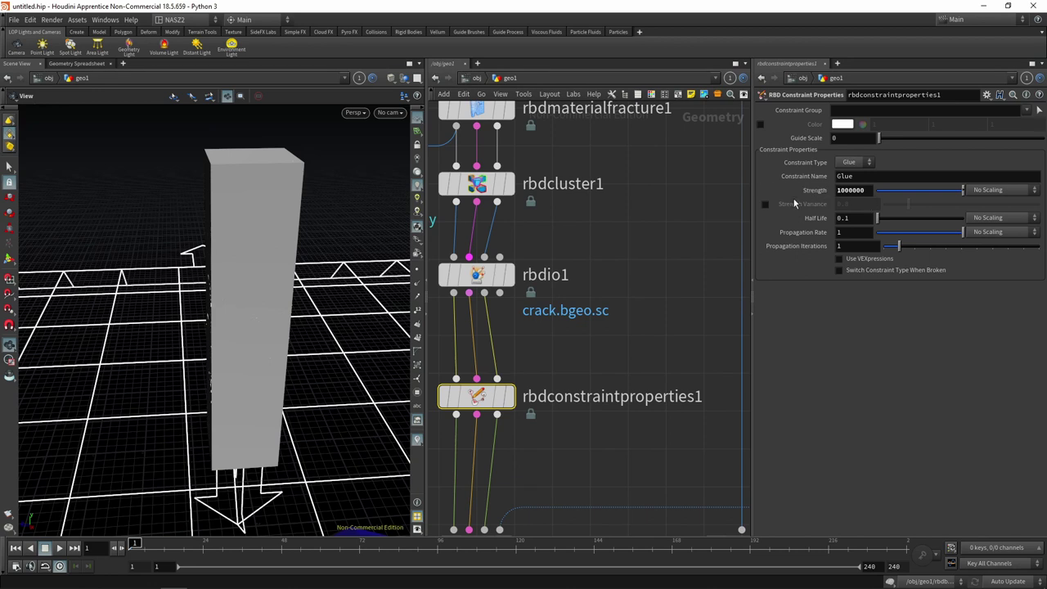
pyautogui.click(850, 162)
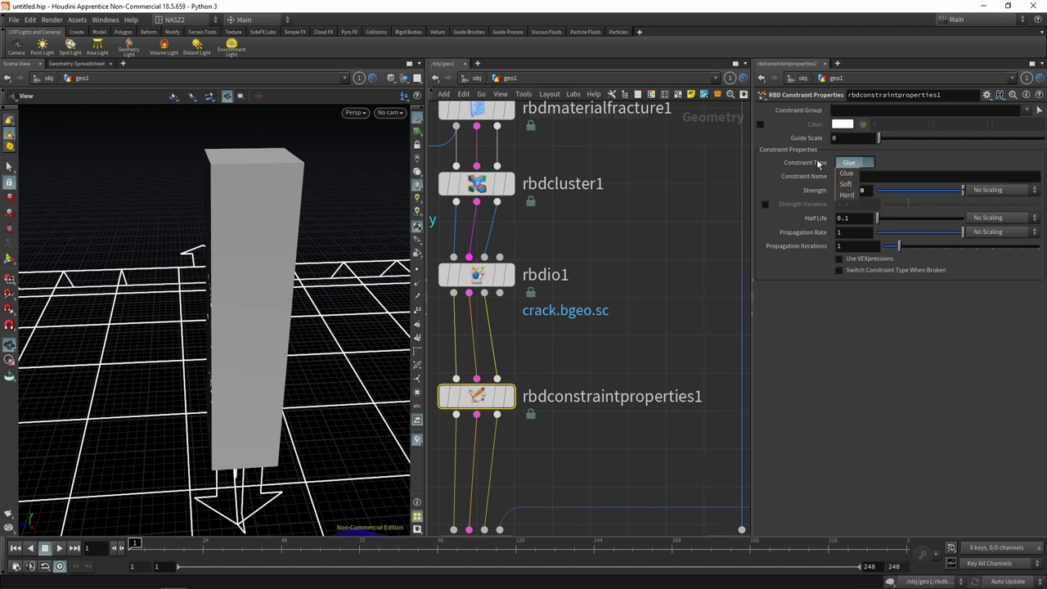
pyautogui.click(917, 162)
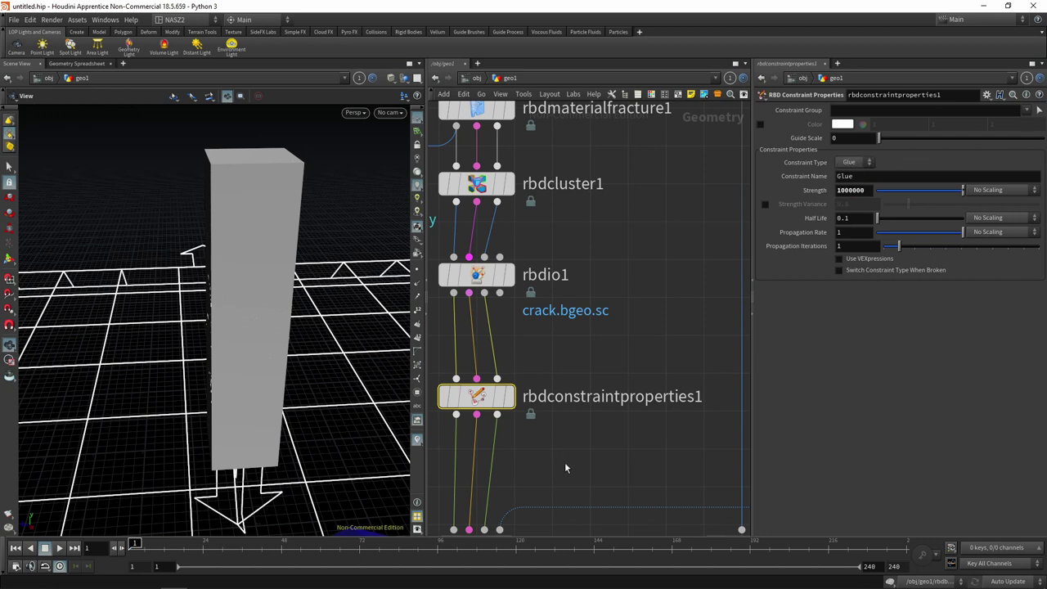
pyautogui.scroll(-5, 556, 442)
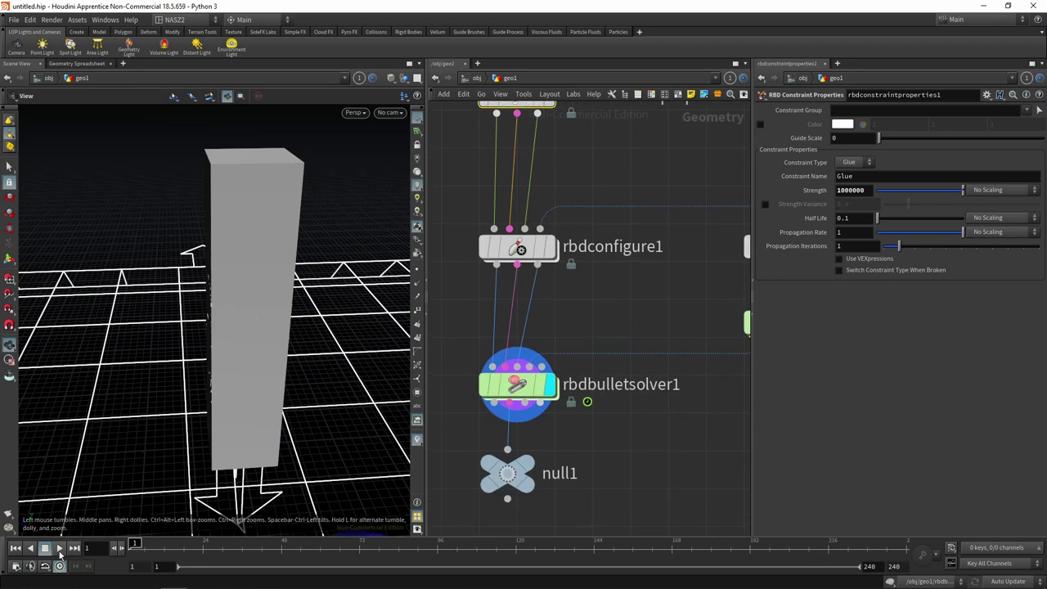
# Play the simulation to frame 27 and orbit to inspect the chipped pillar and debris.
pyautogui.click(58, 550)
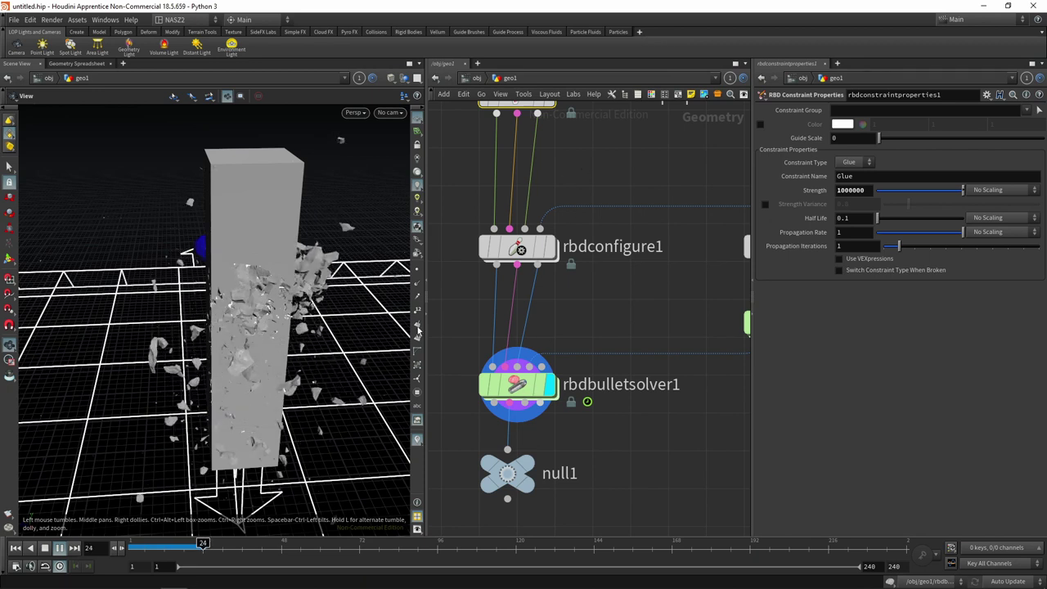
pyautogui.click(46, 548)
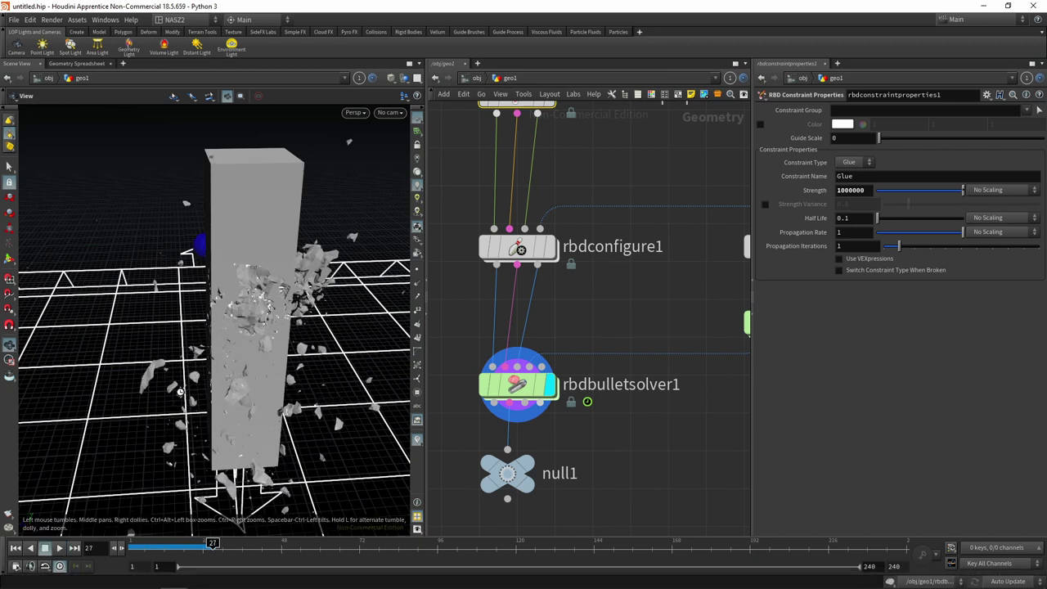
pyautogui.moveTo(179, 392); pyautogui.dragTo(246, 384)
pyautogui.moveTo(246, 385); pyautogui.dragTo(316, 382, button='right')
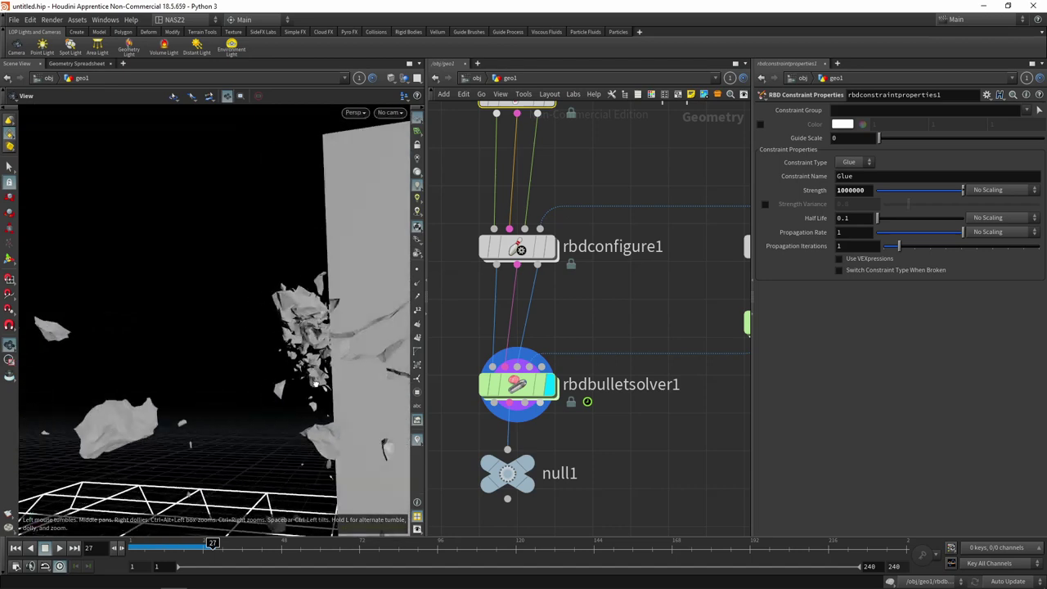
pyautogui.moveTo(316, 382)
pyautogui.mouseDown()
pyautogui.moveTo(57, 412)
pyautogui.moveTo(270, 384)
pyautogui.mouseUp()
pyautogui.moveTo(619, 170)
pyautogui.mouseDown(button='middle')
pyautogui.moveTo(583, 312)
pyautogui.moveTo(594, 339)
pyautogui.mouseUp(button='middle')
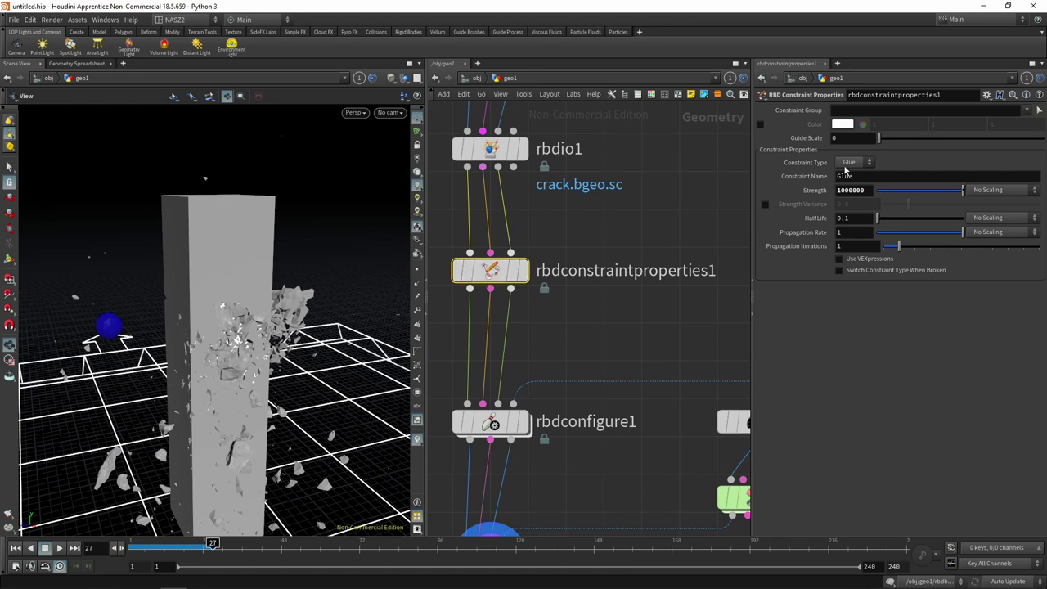
# Switch the constraint type to Soft, return to frame 1, and set Stiffness to 1000.
pyautogui.click(847, 164)
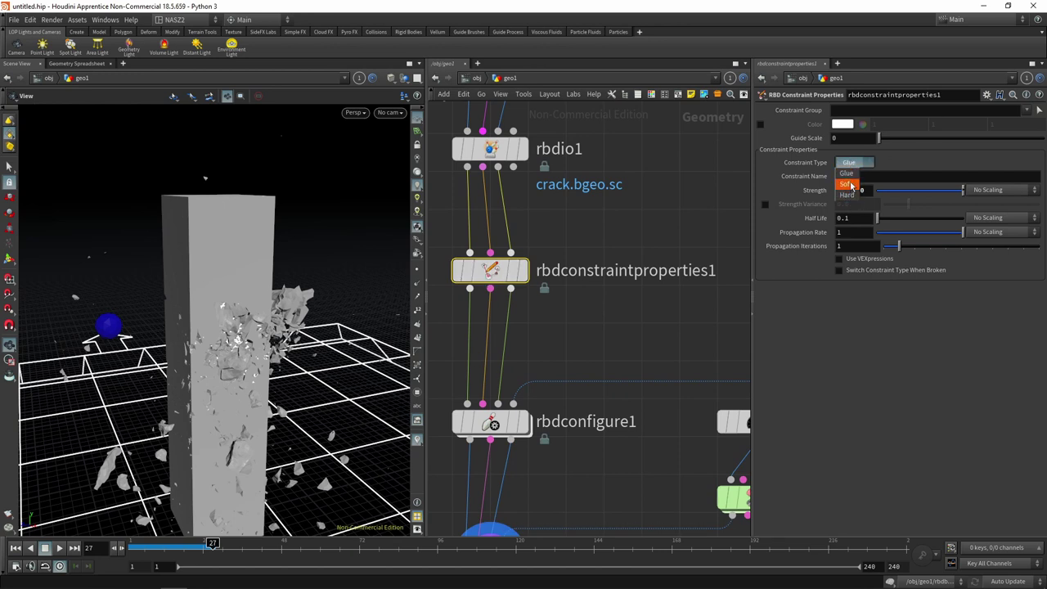
pyautogui.click(849, 184)
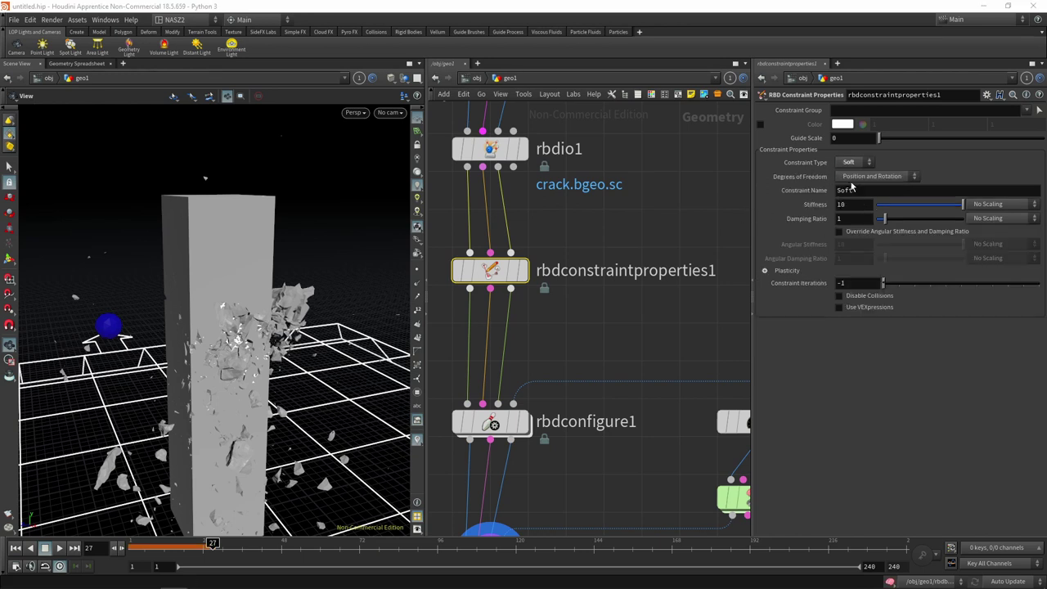
pyautogui.click(15, 549)
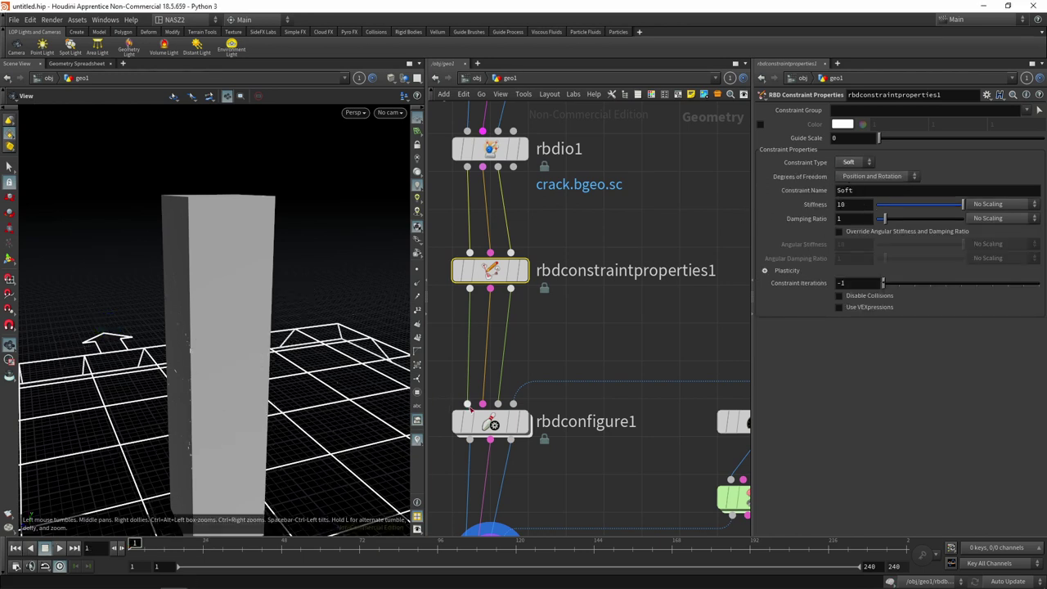
pyautogui.moveTo(597, 357); pyautogui.dragTo(641, 251, button='middle')
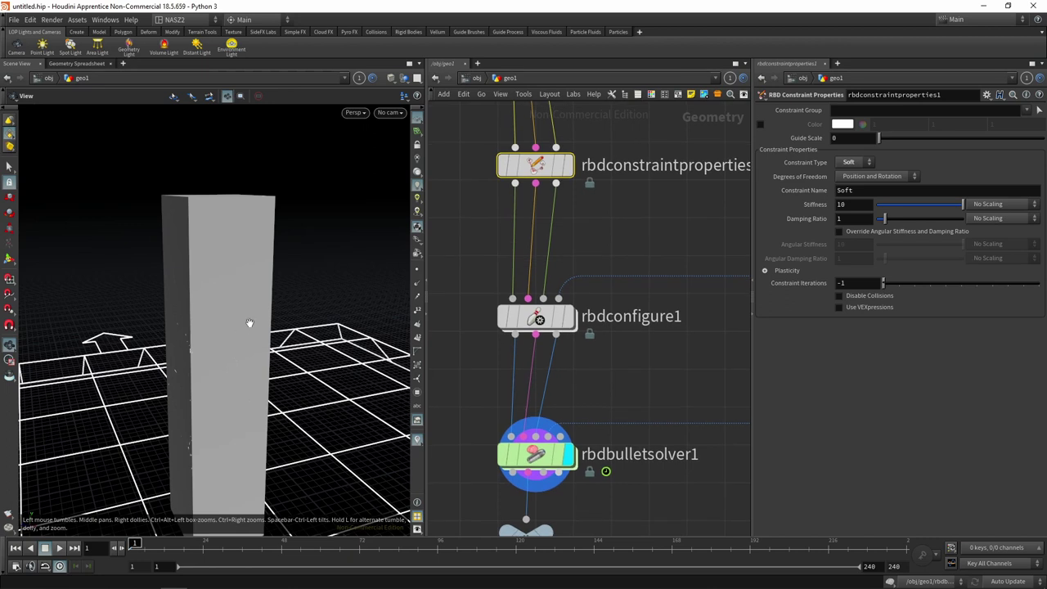
pyautogui.click(865, 203)
pyautogui.write('00')
pyautogui.press('Return')
pyautogui.moveTo(508, 530); pyautogui.dragTo(456, 384, button='middle')
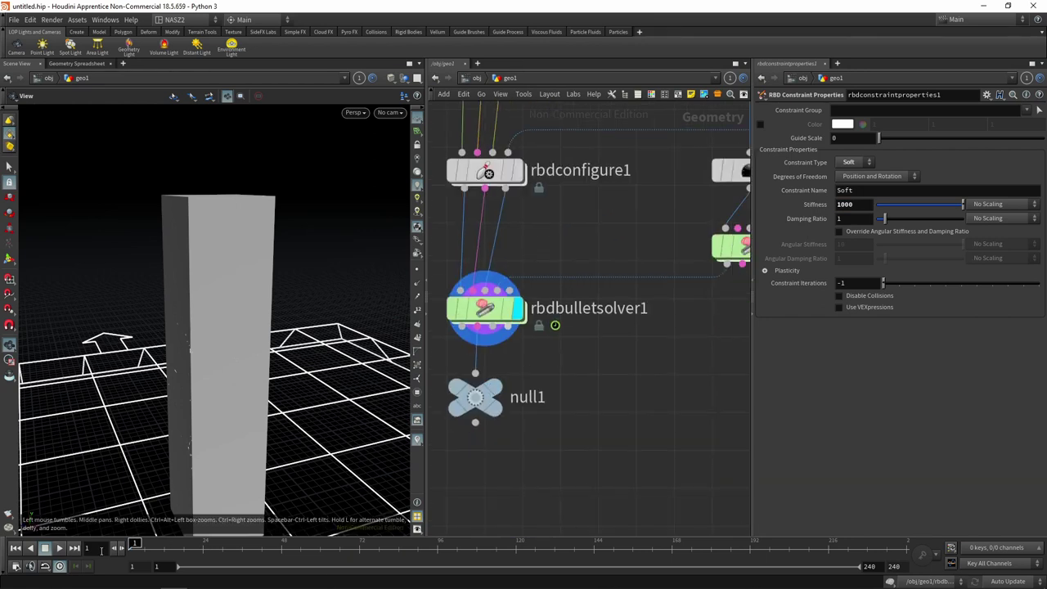
# Play the Soft-constraint simulation until the pillar's middle crumples around frame 14.
pyautogui.click(58, 551)
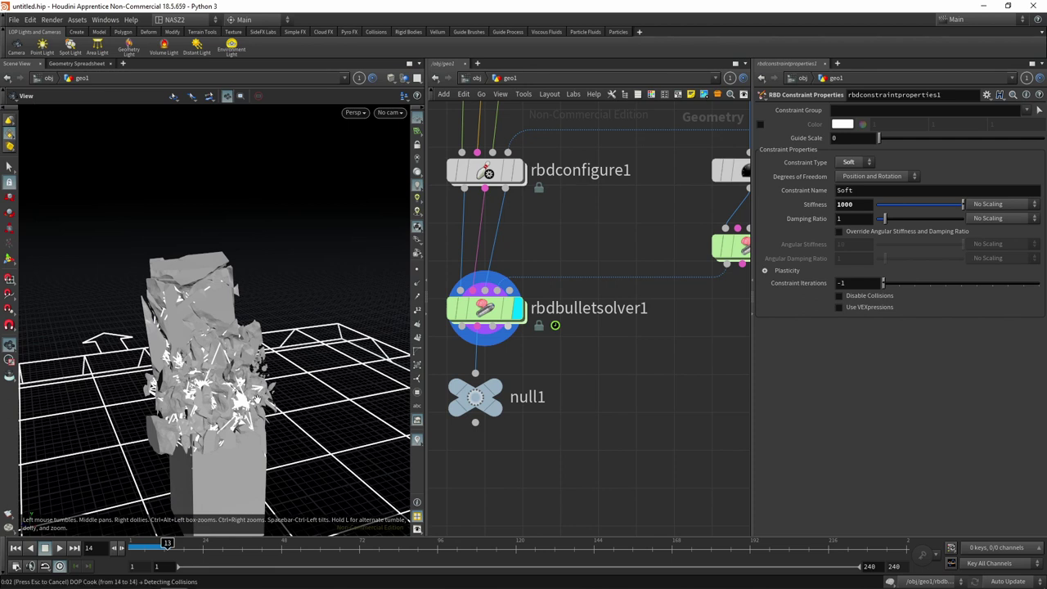
# Scrub the timeline around frames 6-10 and display the result through null1.
pyautogui.click(161, 546)
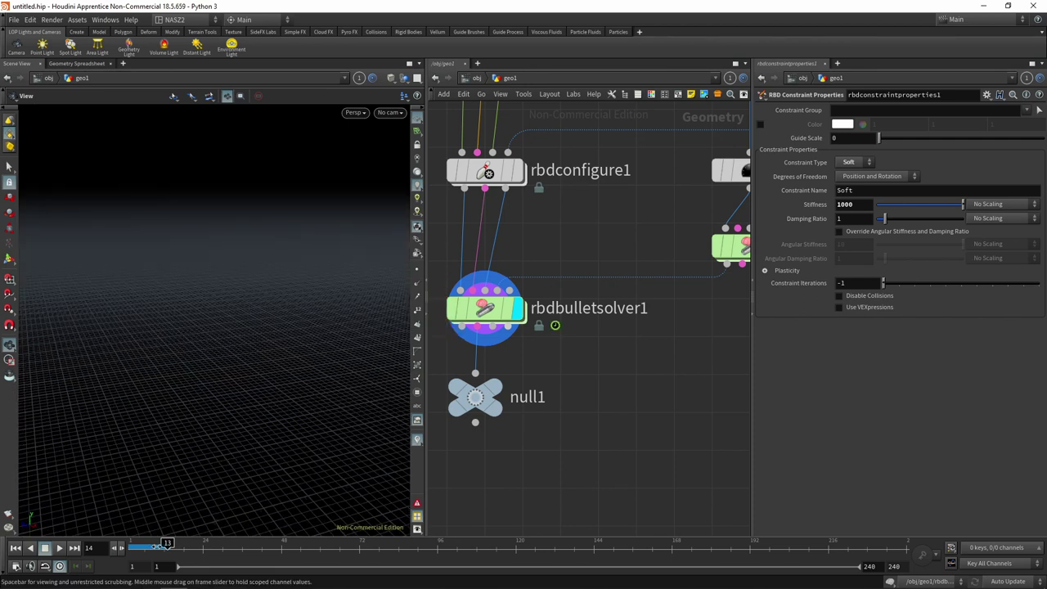
pyautogui.moveTo(160, 547); pyautogui.dragTo(157, 546)
pyautogui.click(489, 391)
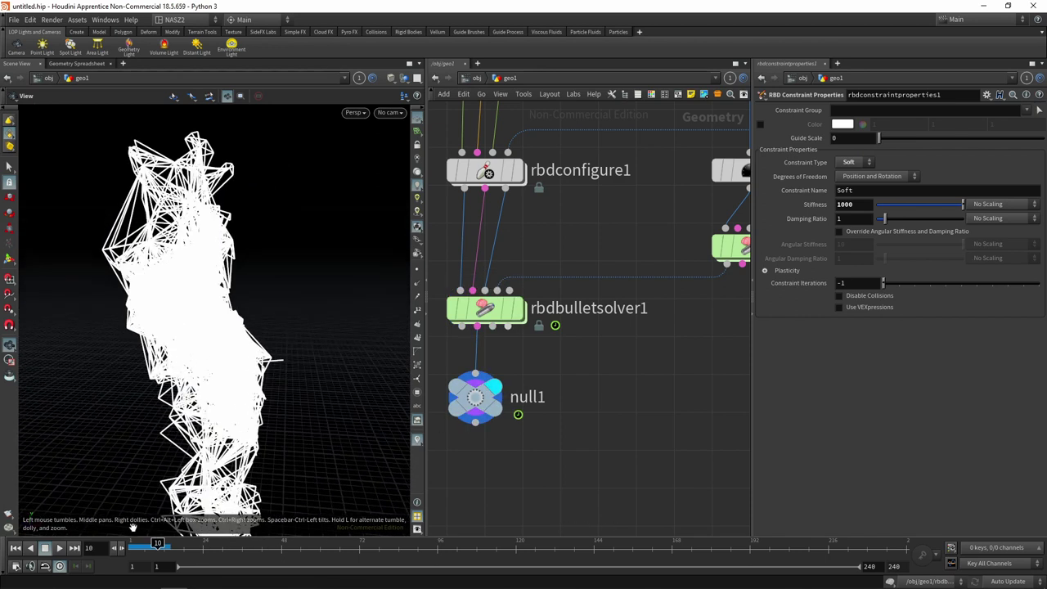
pyautogui.moveTo(131, 546); pyautogui.dragTo(157, 543)
pyautogui.moveTo(576, 273); pyautogui.dragTo(421, 322, button='middle')
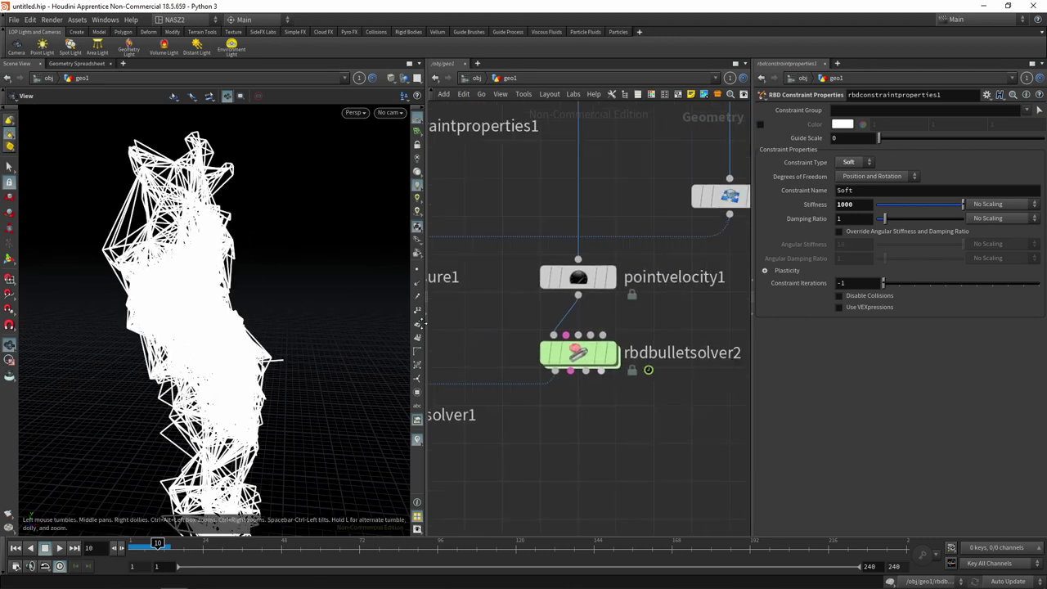
pyautogui.scroll(-3, 636, 211)
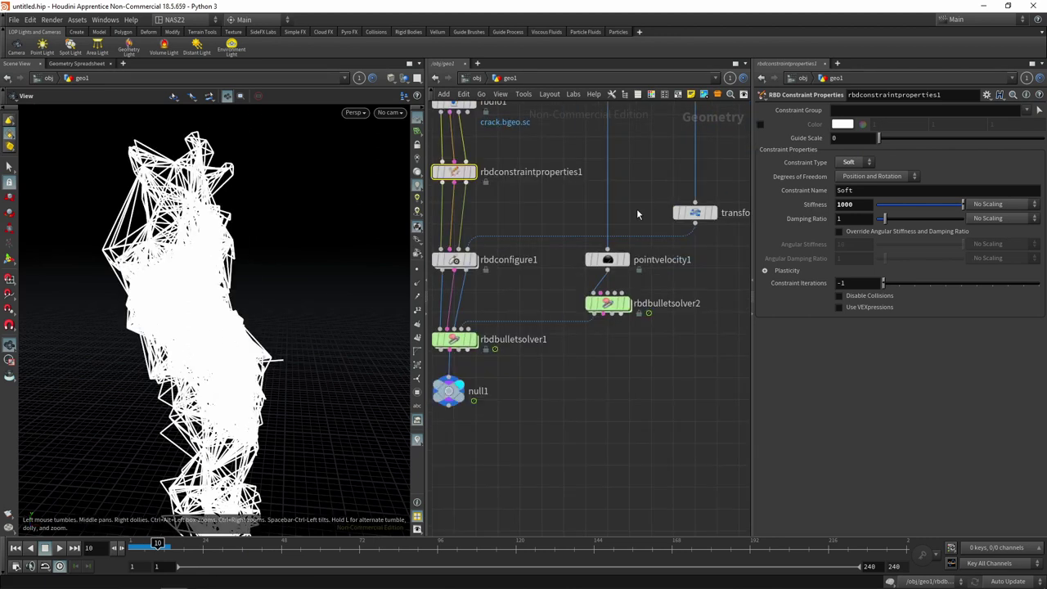
# Display rbdbulletsolver2's sphere simulation and open pointvelocity1, with Add Velocity -20, 0, 0.
pyautogui.click(630, 307)
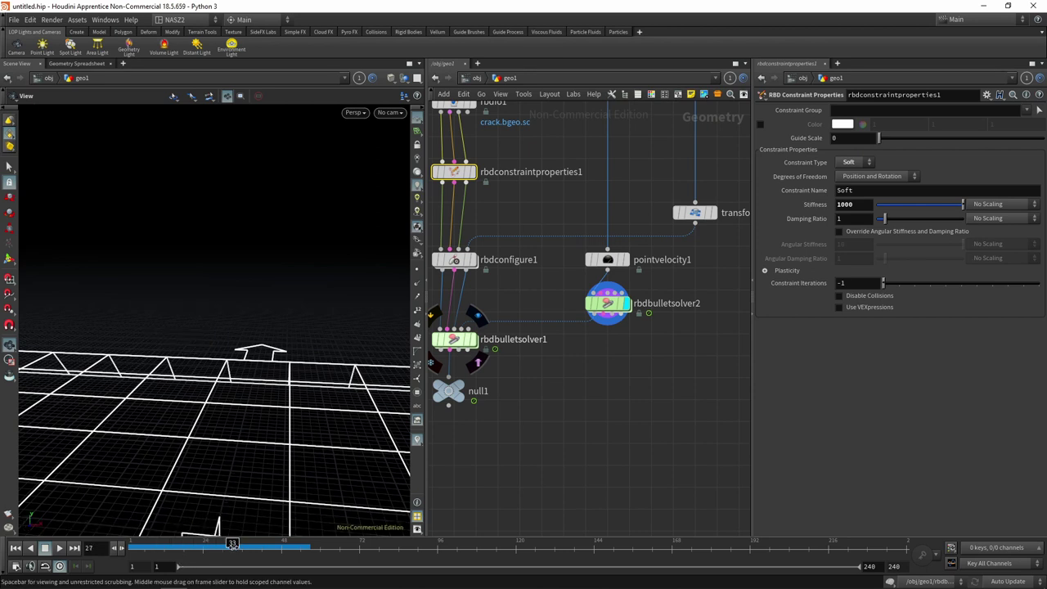
pyautogui.moveTo(232, 545)
pyautogui.mouseDown()
pyautogui.moveTo(153, 544)
pyautogui.moveTo(162, 545)
pyautogui.mouseUp()
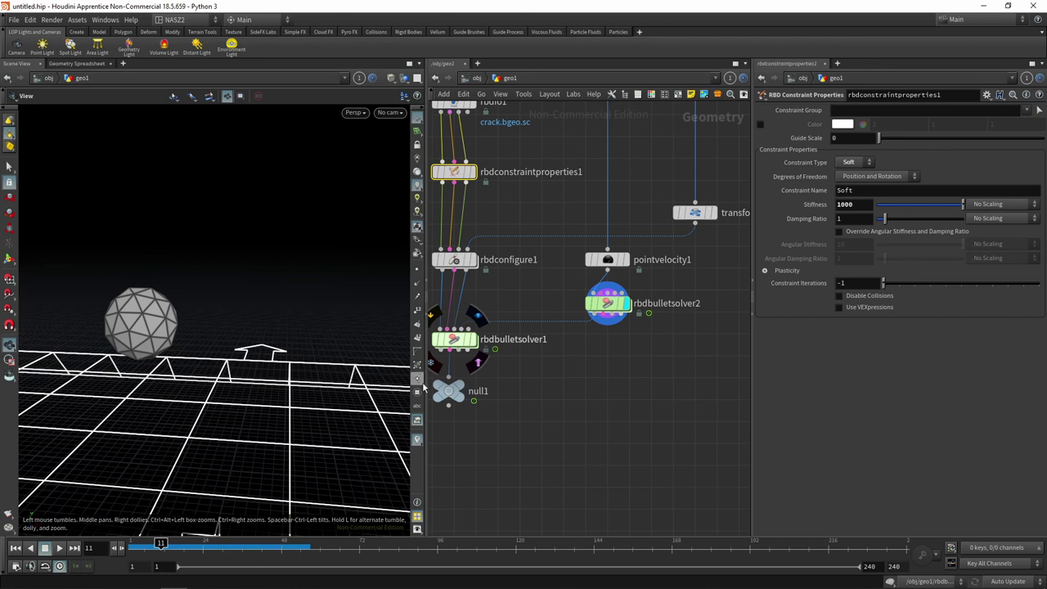
pyautogui.moveTo(244, 391); pyautogui.dragTo(246, 386)
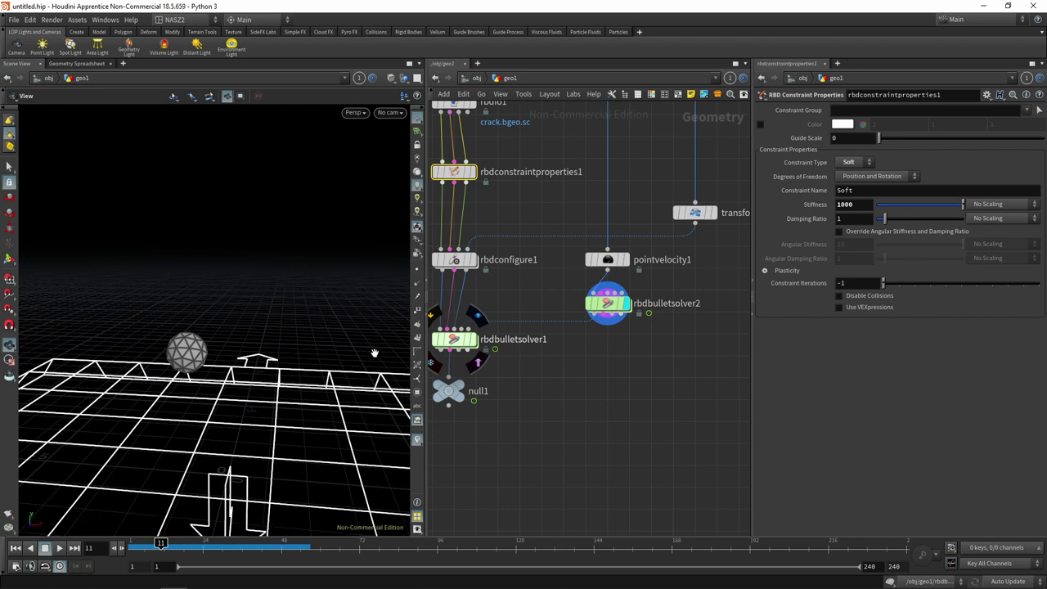
pyautogui.click(607, 262)
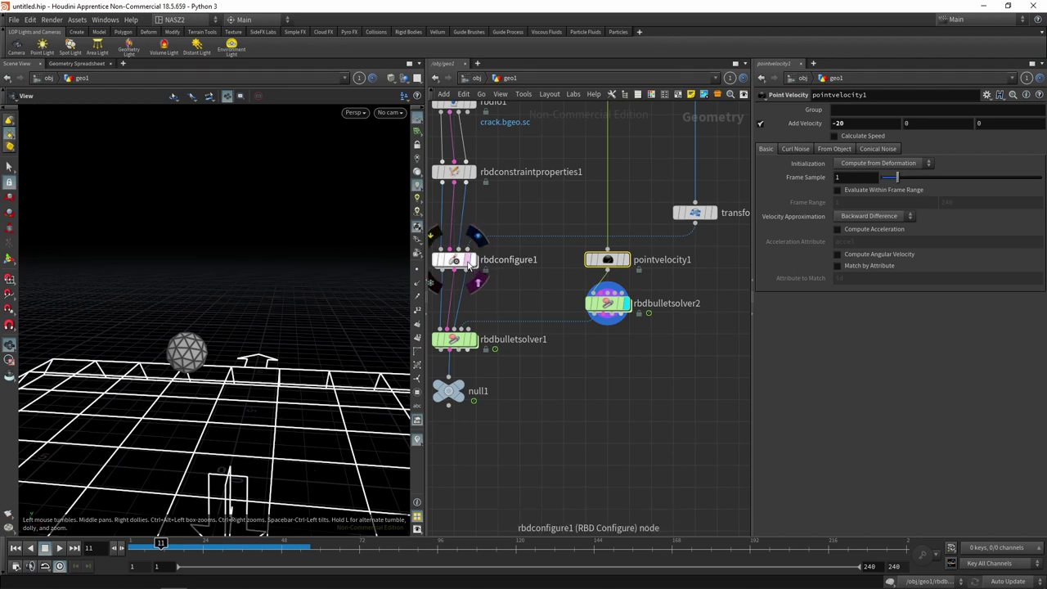
# Display the cached pillar from rbdio1 and keyframe Add Velocity at -20 on frame 8.
pyautogui.click(15, 547)
pyautogui.moveTo(499, 127); pyautogui.dragTo(492, 225, button='middle')
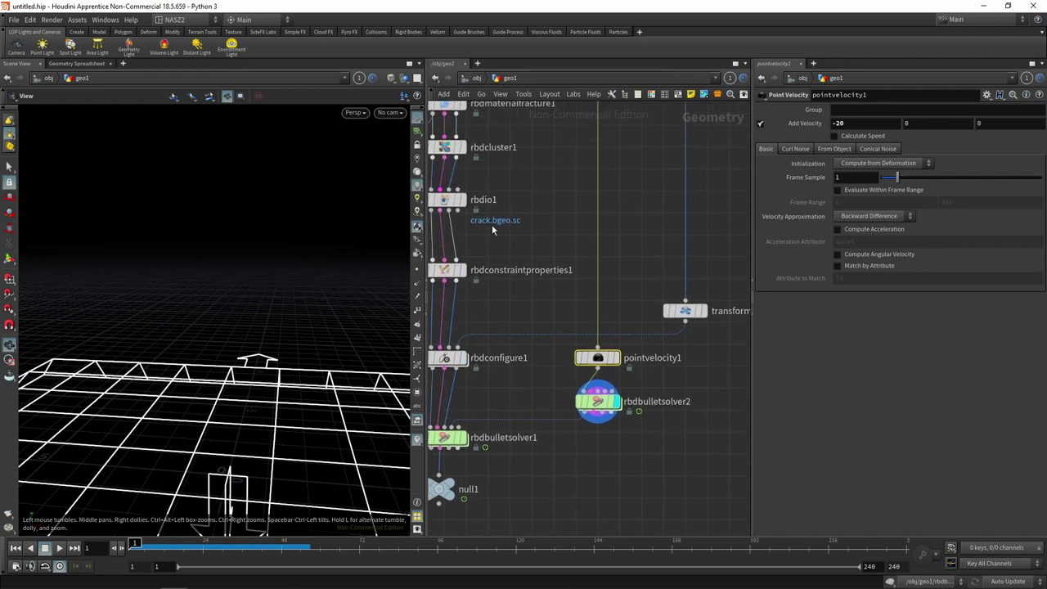
pyautogui.click(461, 201)
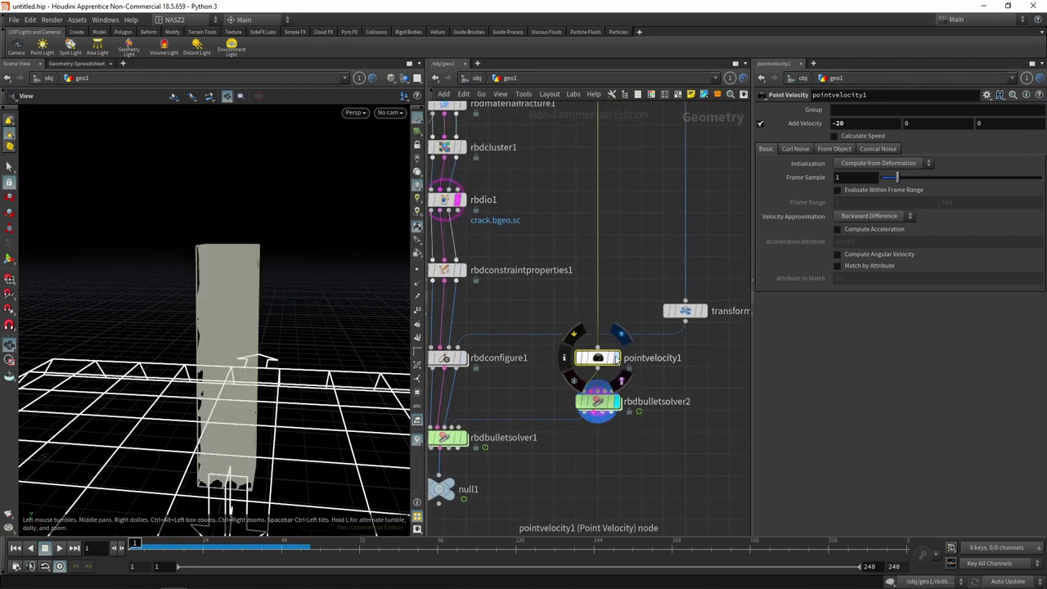
pyautogui.moveTo(180, 553); pyautogui.dragTo(158, 543)
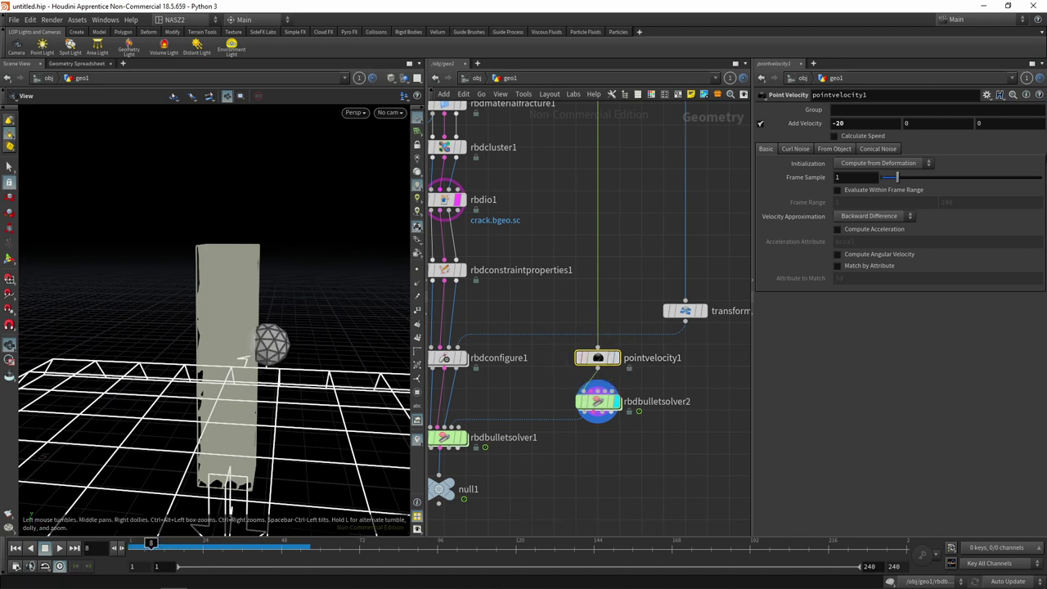
pyautogui.keyDown('alt'); pyautogui.click(813, 125); pyautogui.keyUp('alt')
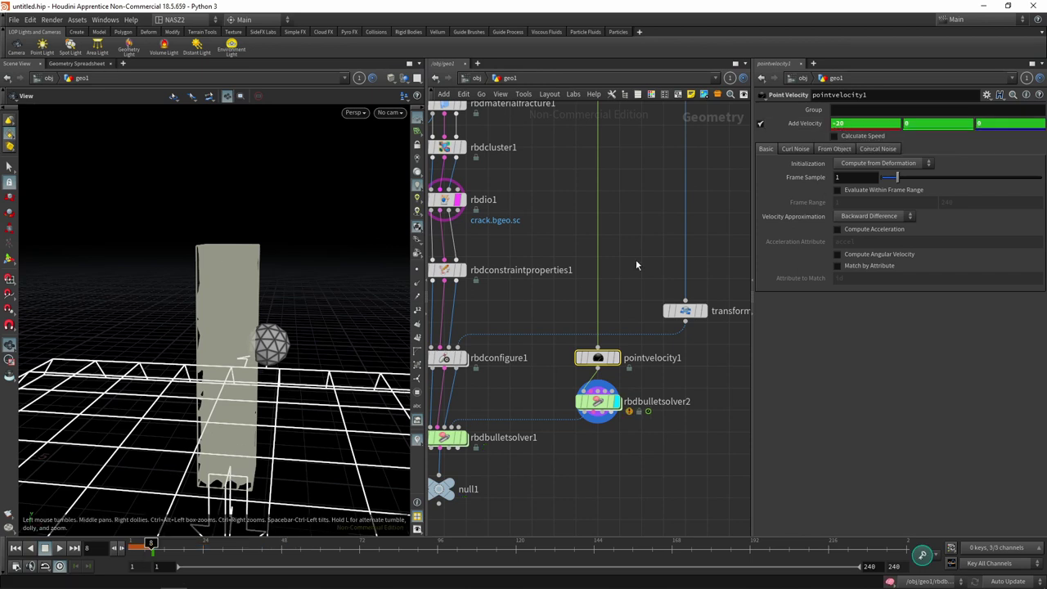
# Keyframe the X velocity at 0 on frame 9, then rewind and select rbdbulletsolver2.
pyautogui.click(15, 548)
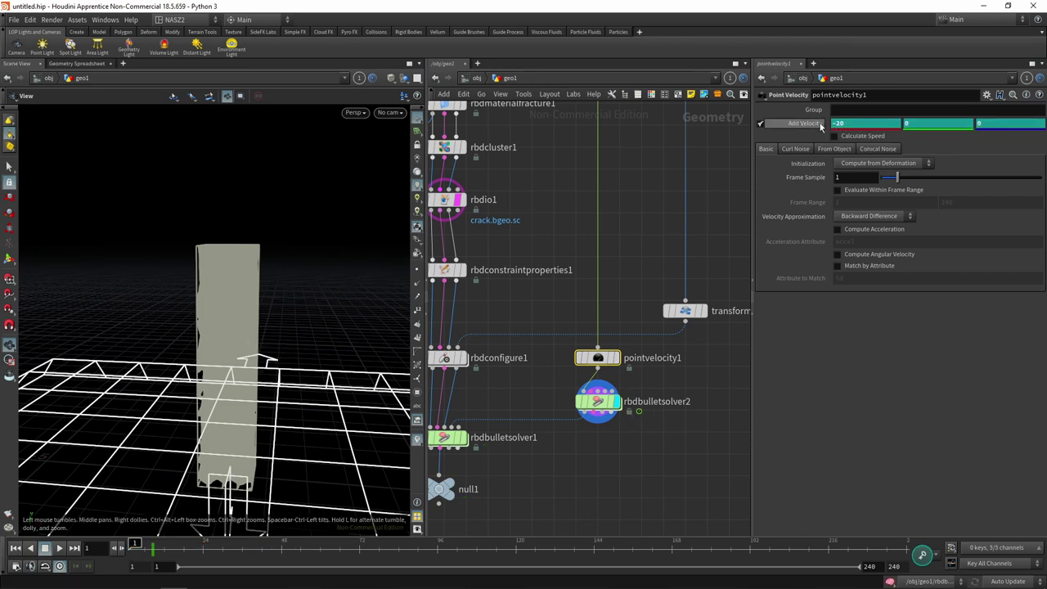
pyautogui.click(152, 549)
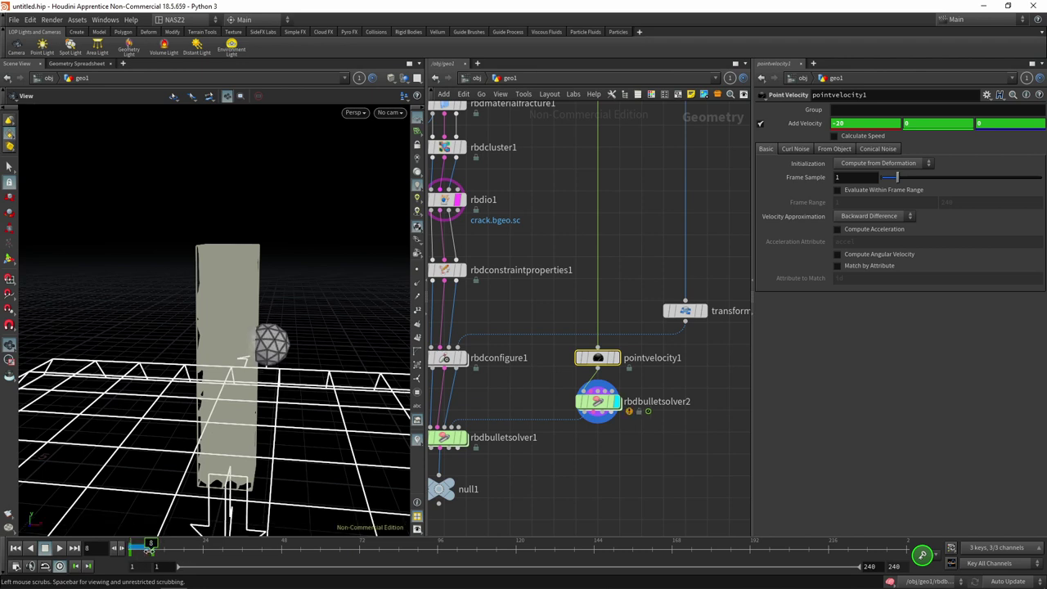
pyautogui.press('Left')
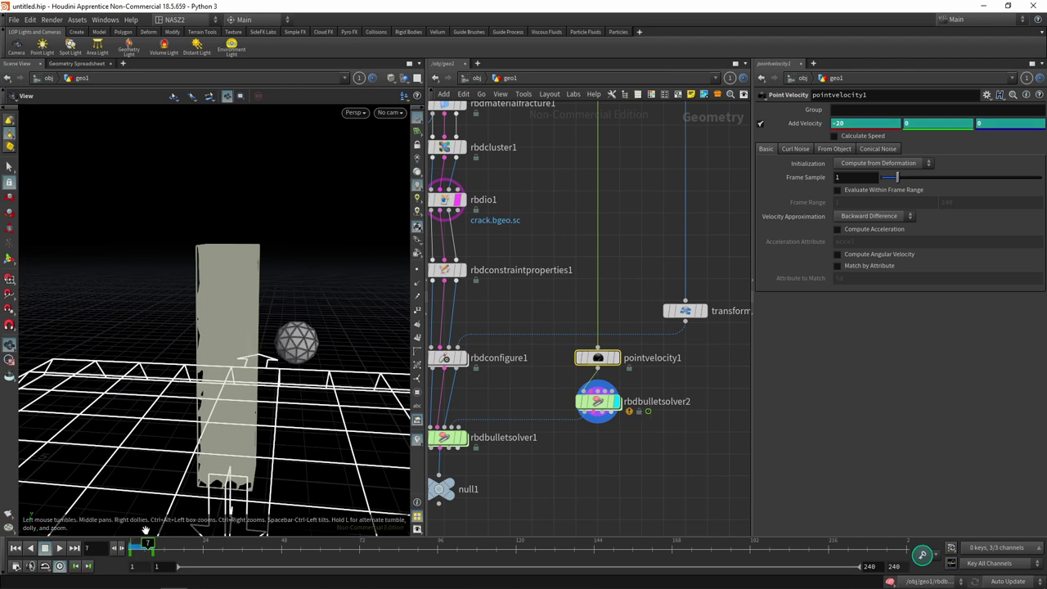
pyautogui.press('Right')
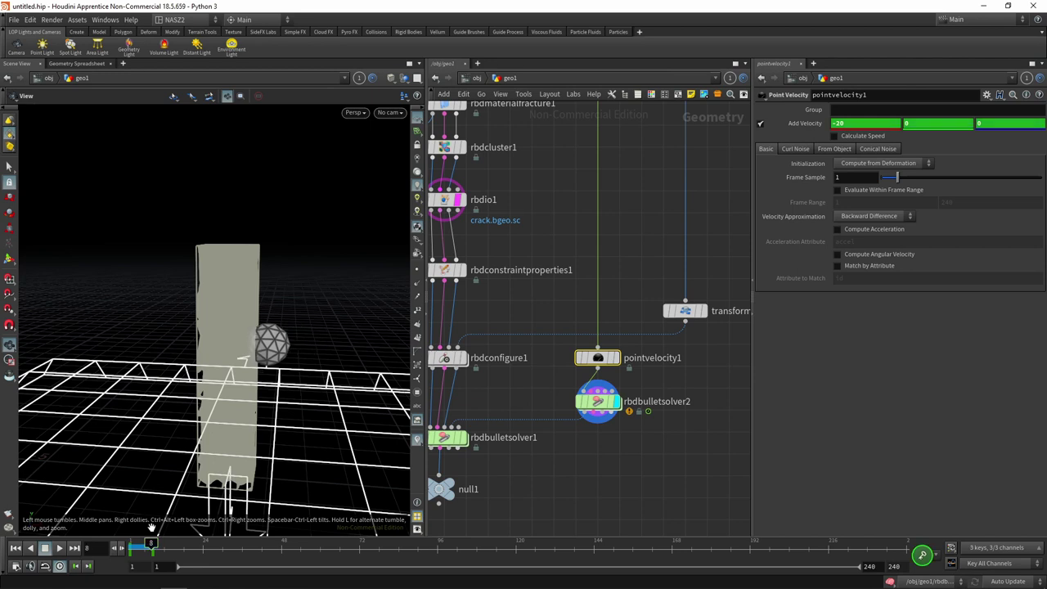
pyautogui.press('Right')
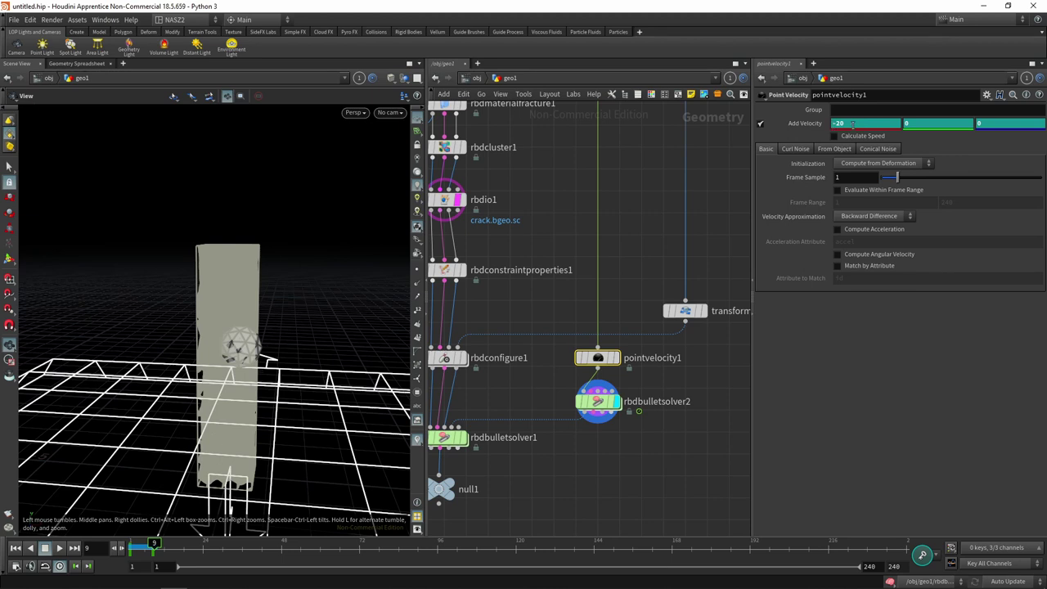
pyautogui.press('Return')
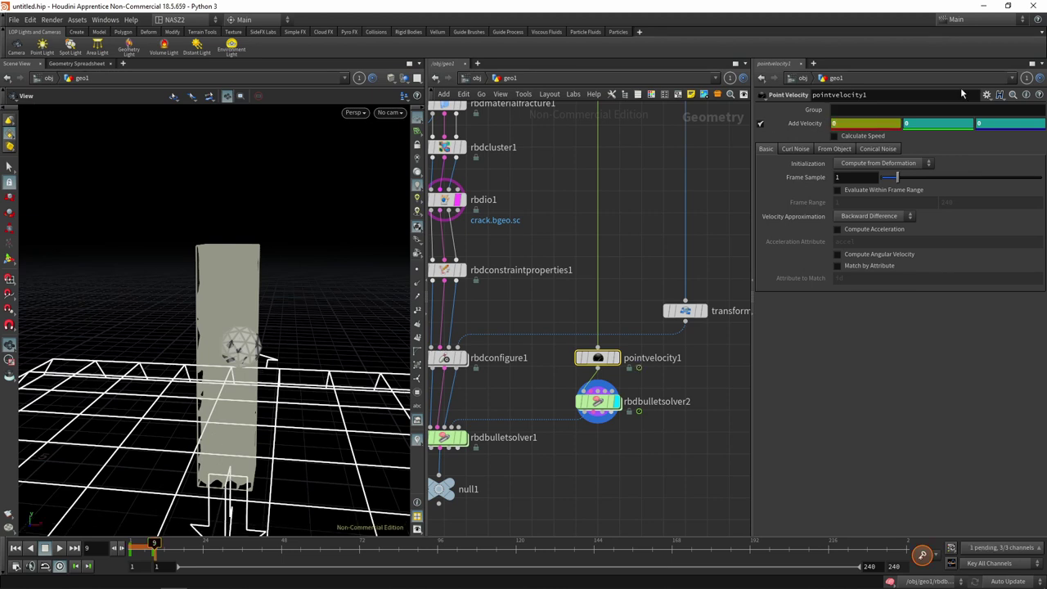
pyautogui.keyDown('alt'); pyautogui.click(815, 124); pyautogui.keyUp('alt')
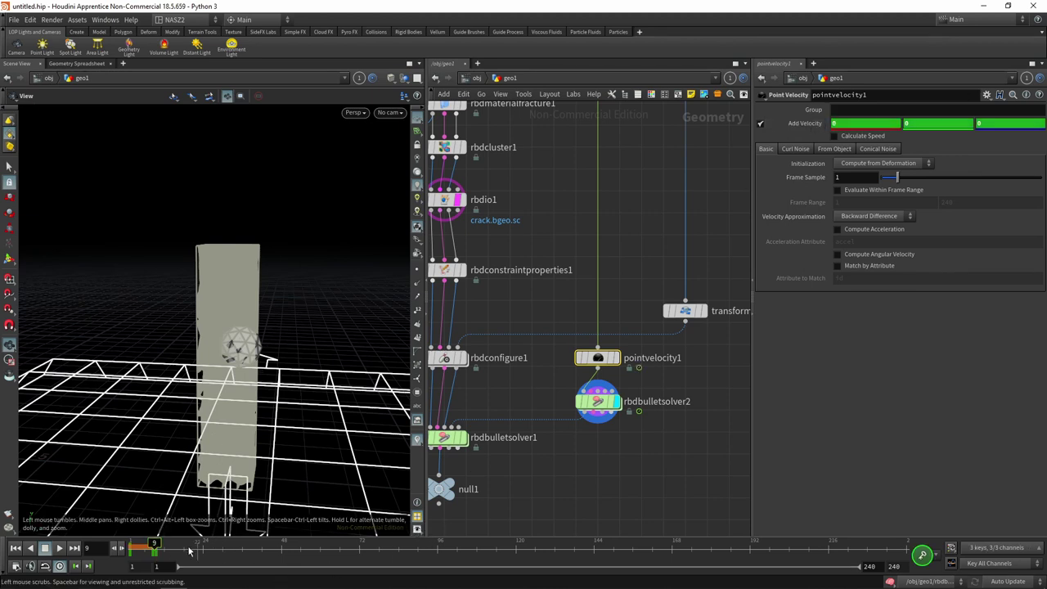
pyautogui.hotkey('ctrl', 'Up')
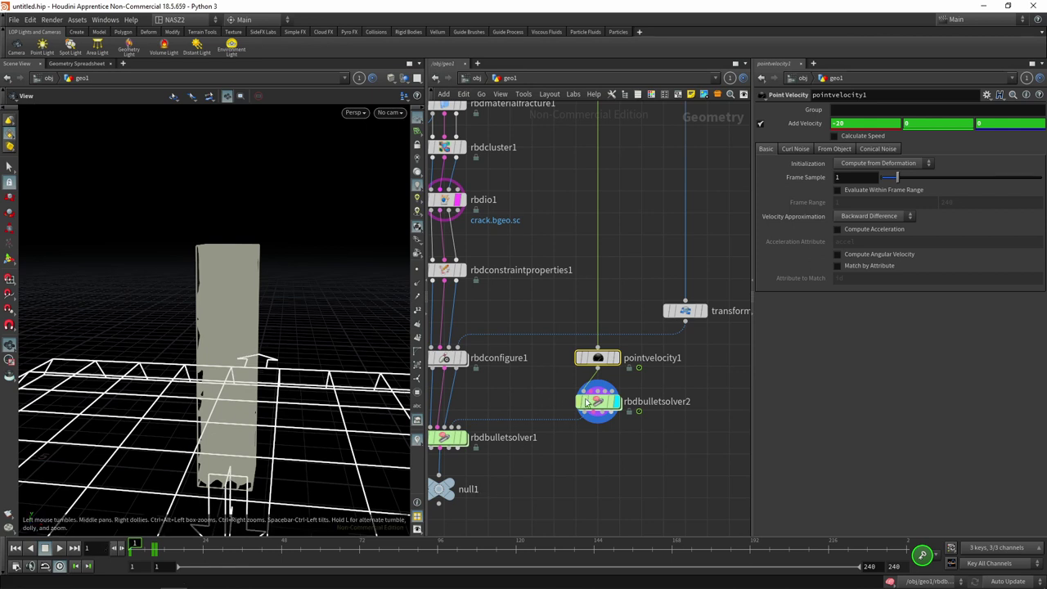
pyautogui.click(586, 402)
pyautogui.click(59, 549)
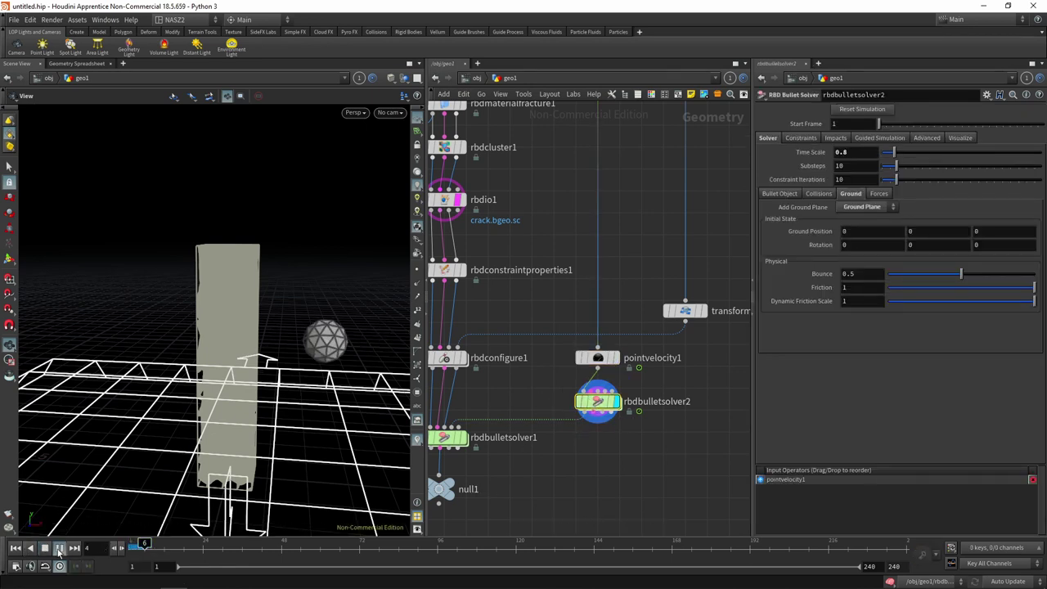
pyautogui.click(45, 548)
pyautogui.click(16, 548)
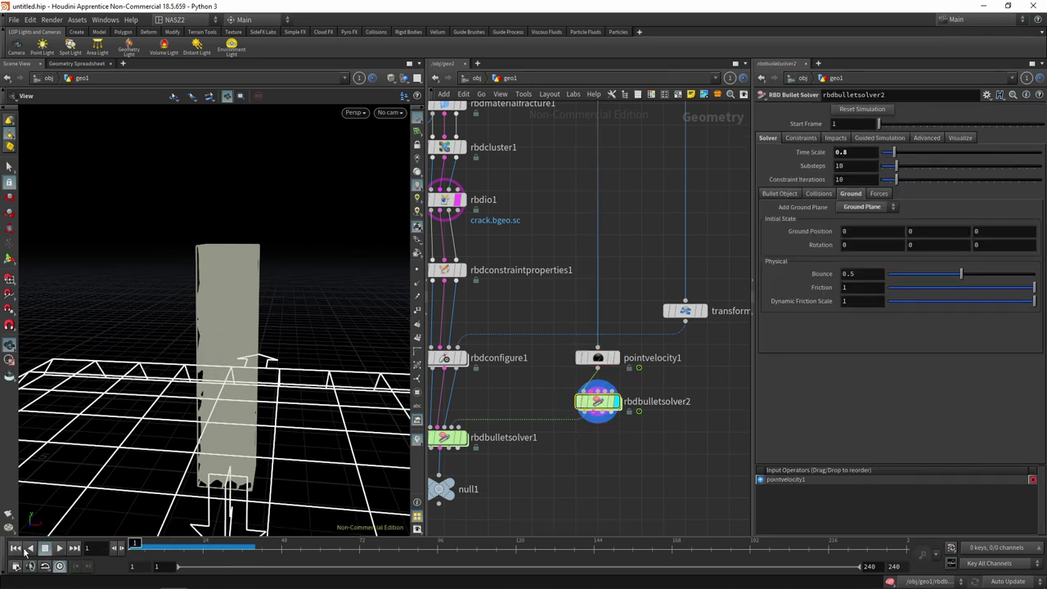
pyautogui.click(597, 359)
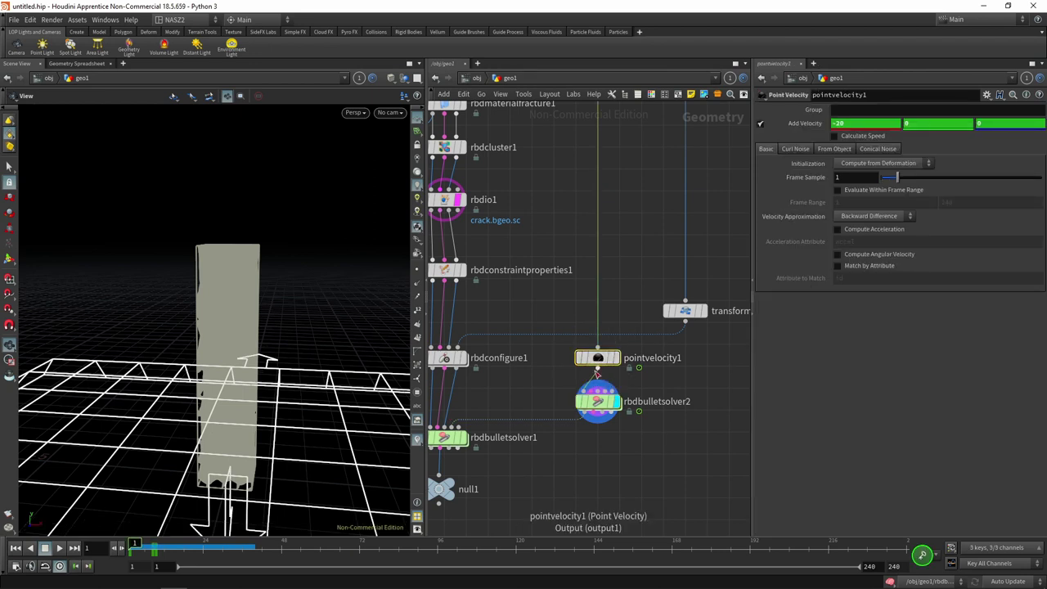
pyautogui.moveTo(148, 550); pyautogui.dragTo(152, 546)
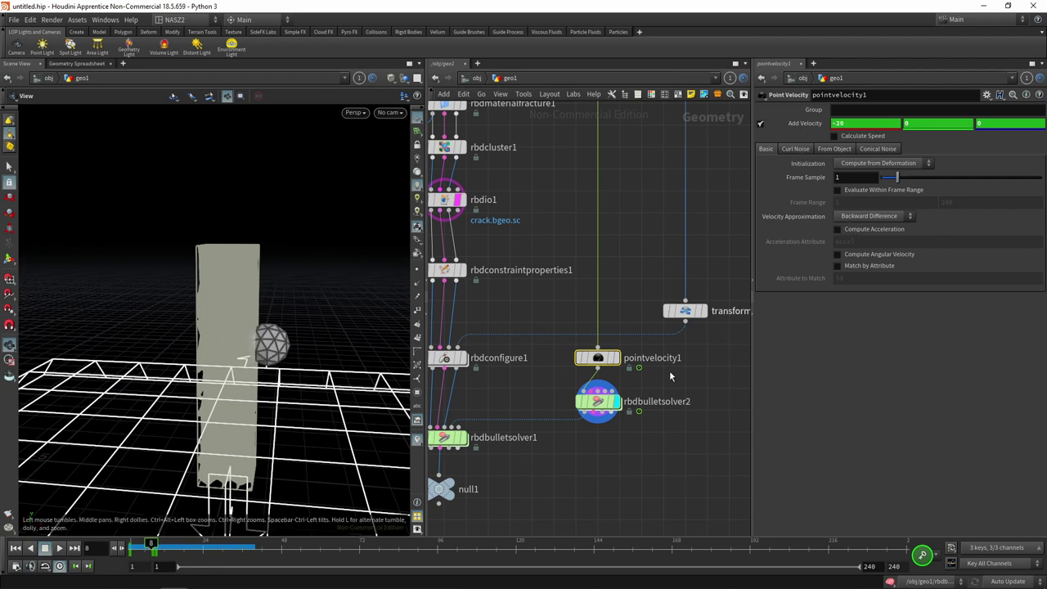
pyautogui.click(597, 400)
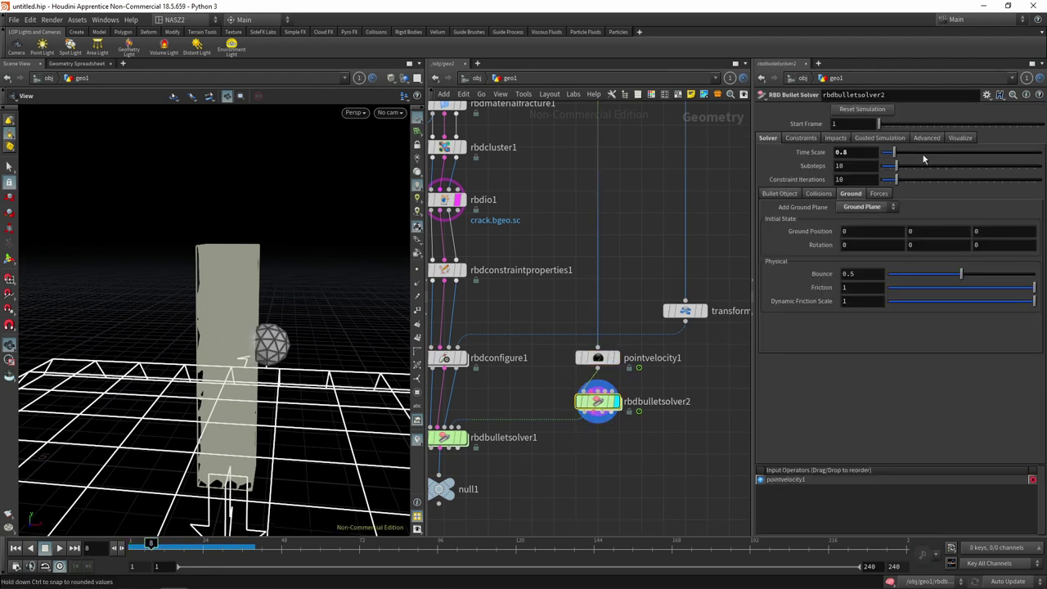
pyautogui.click(885, 195)
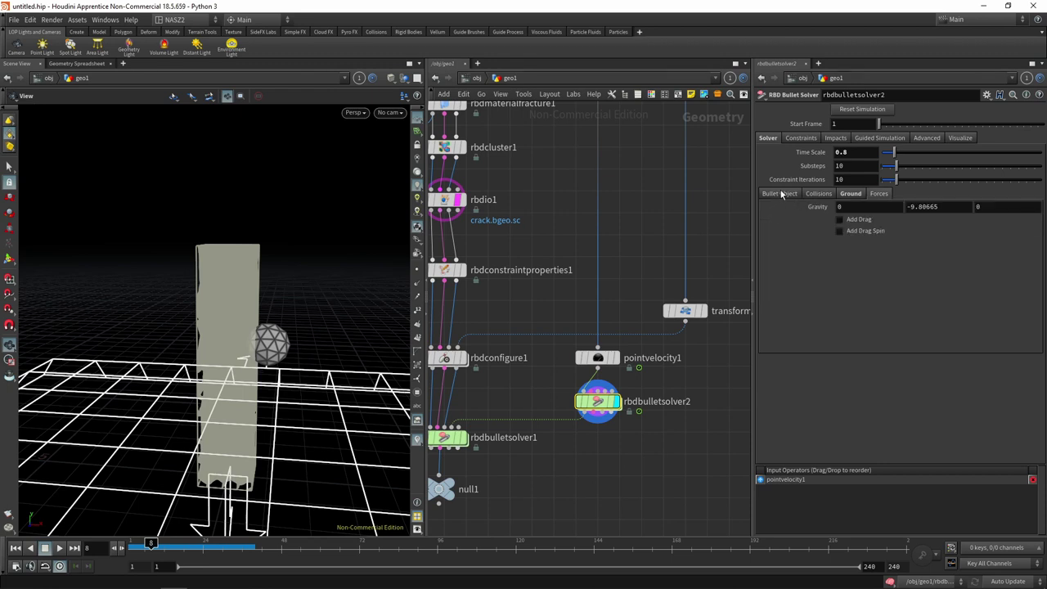
pyautogui.click(781, 194)
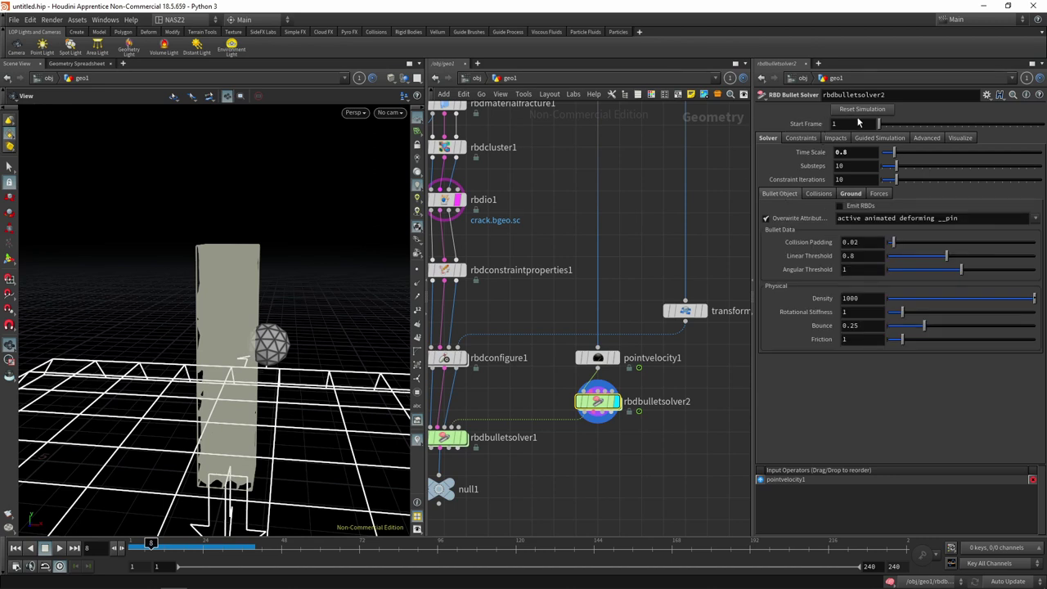
pyautogui.click(868, 111)
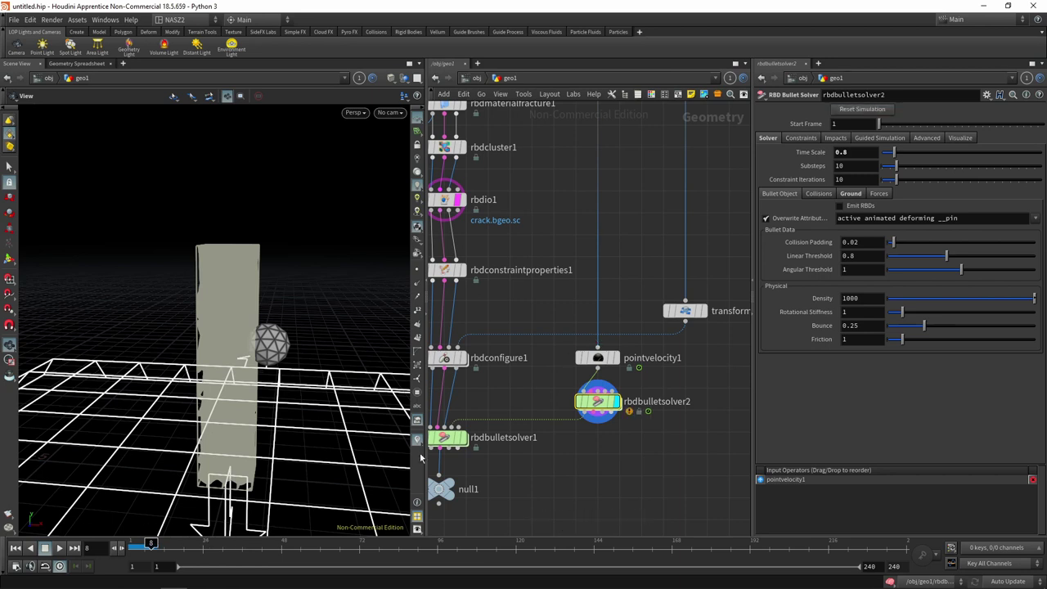
pyautogui.click(18, 549)
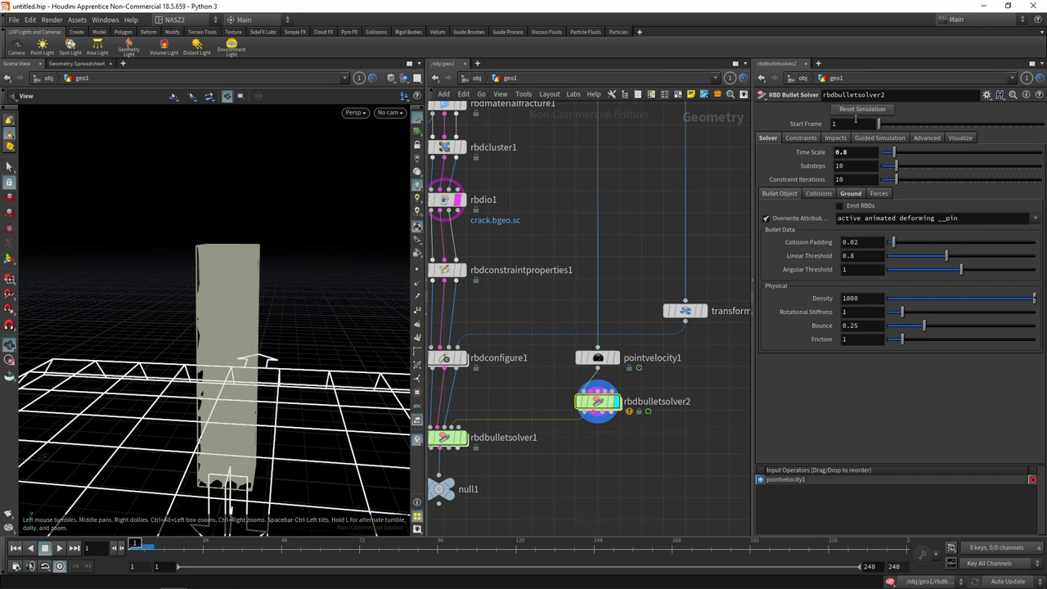
pyautogui.click(59, 547)
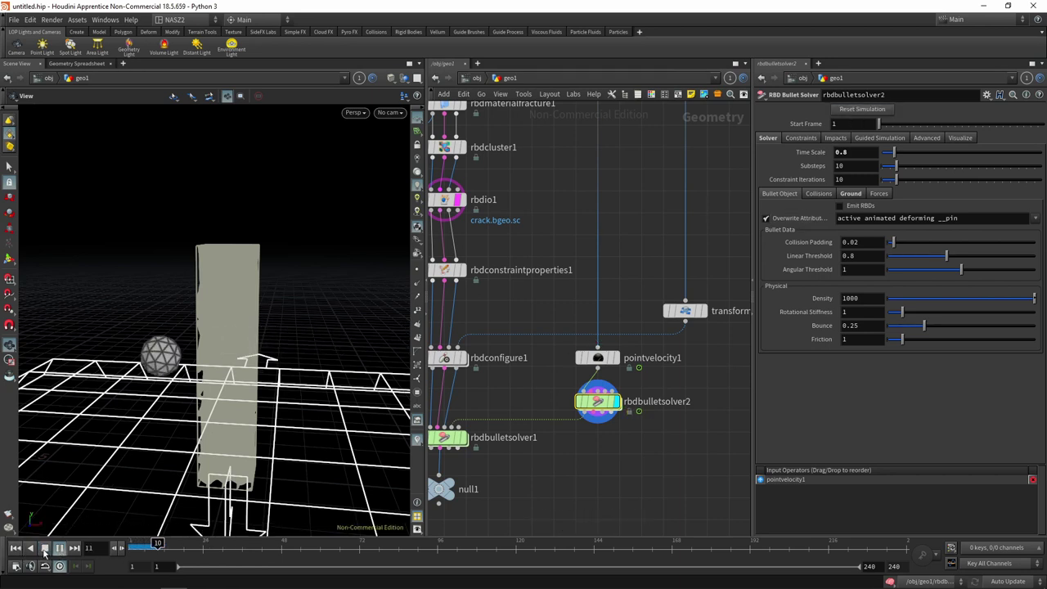
pyautogui.click(45, 550)
pyautogui.click(15, 548)
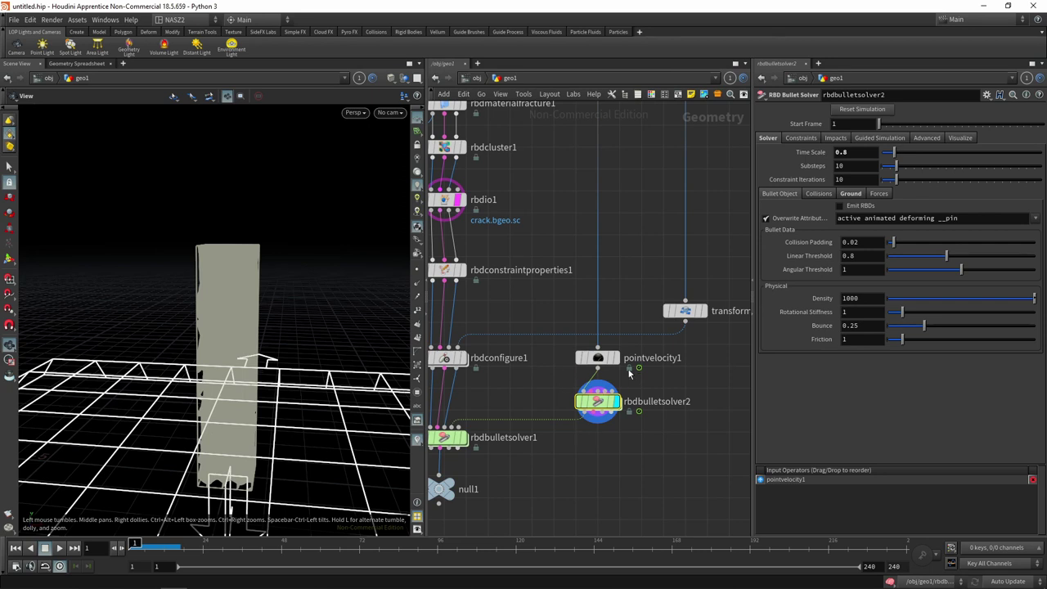
# Move both solvers and the null lower in the network to make room.
pyautogui.scroll(-2, 656, 437)
pyautogui.scroll(-1, 654, 445)
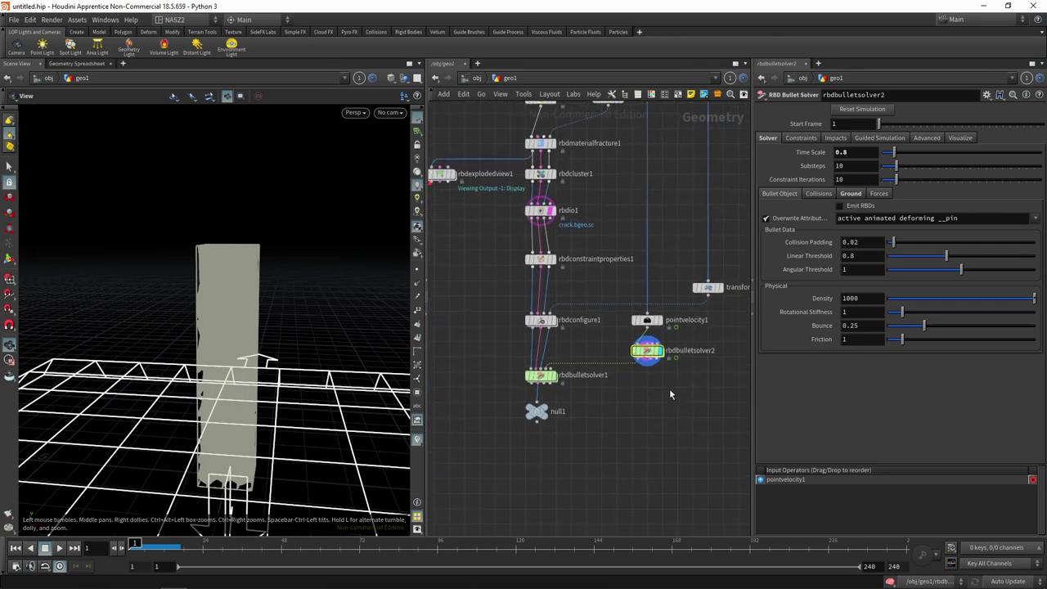
pyautogui.moveTo(703, 341); pyautogui.dragTo(443, 467)
pyautogui.moveTo(647, 352); pyautogui.dragTo(652, 415)
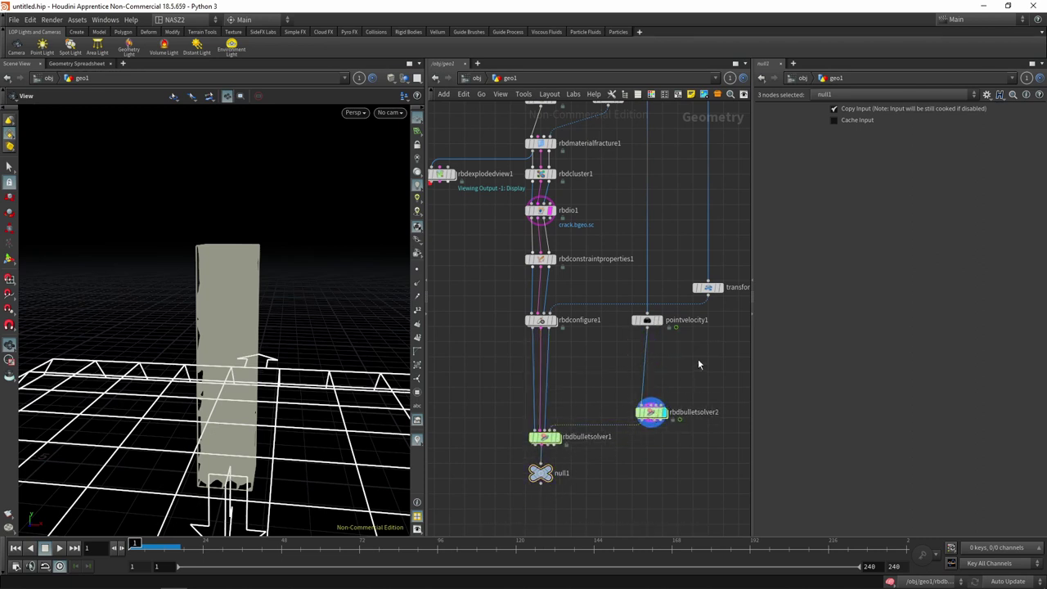
pyautogui.click(653, 342)
# Add an RBD Configure node via 'rbdcon' onto the wire above rbdbulletsolver2.
pyautogui.press('Tab')
pyautogui.write('rb')
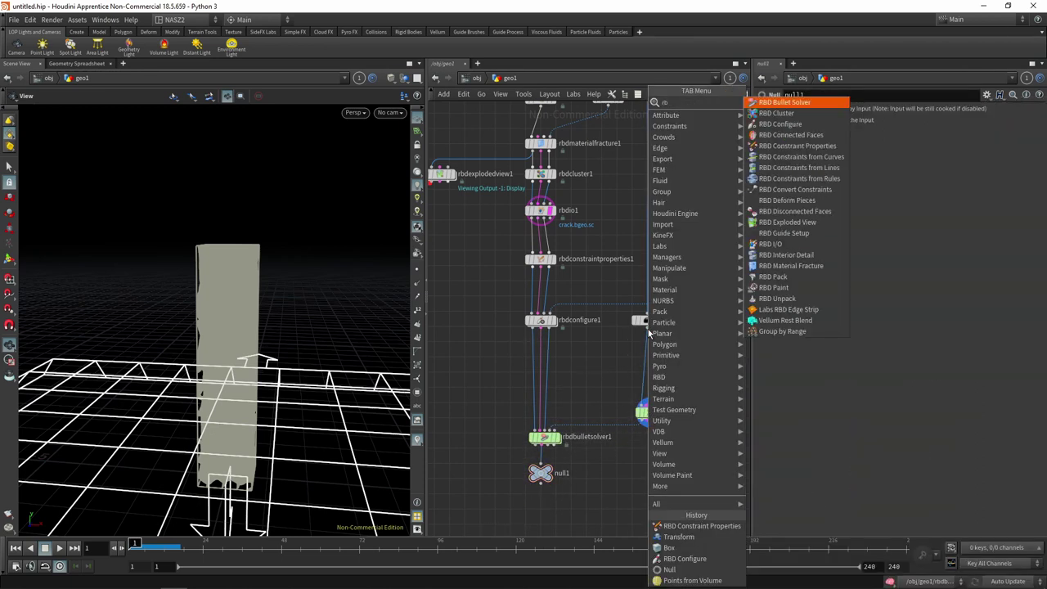
pyautogui.write('dcon')
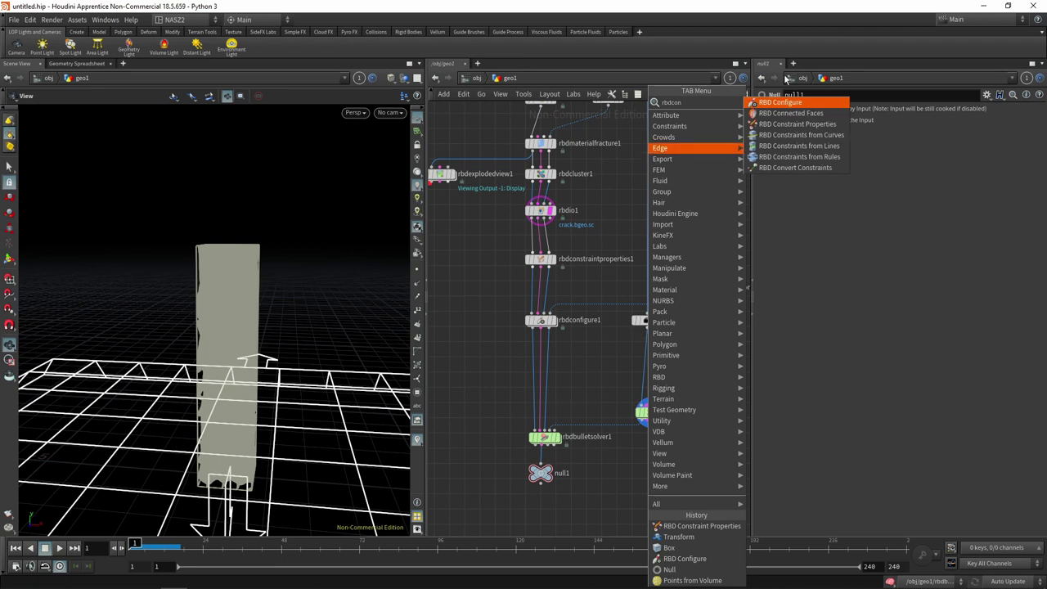
pyautogui.press('Return')
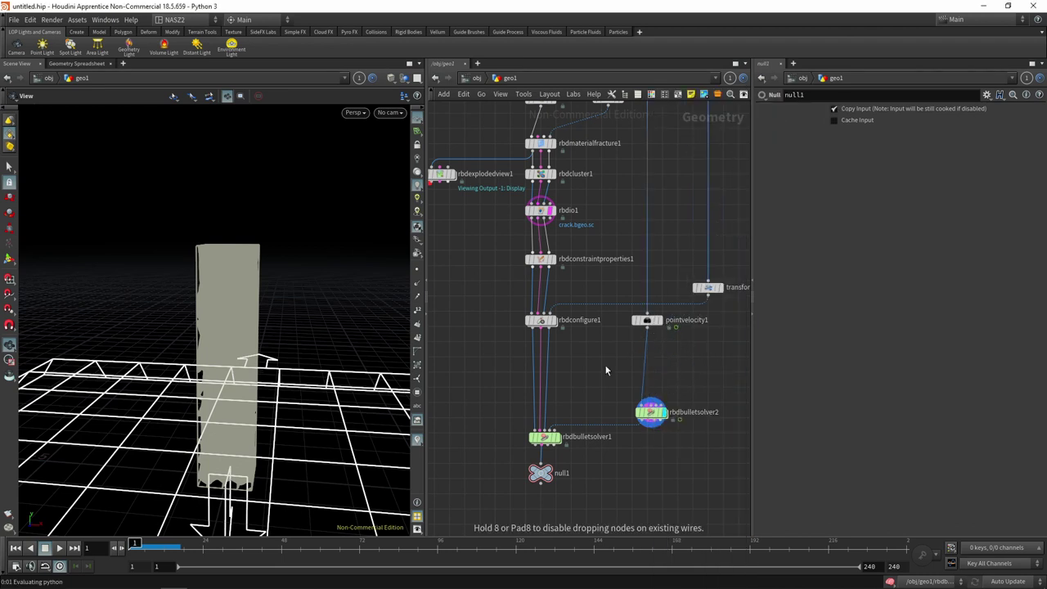
pyautogui.click(626, 371)
pyautogui.scroll(5, 665, 351)
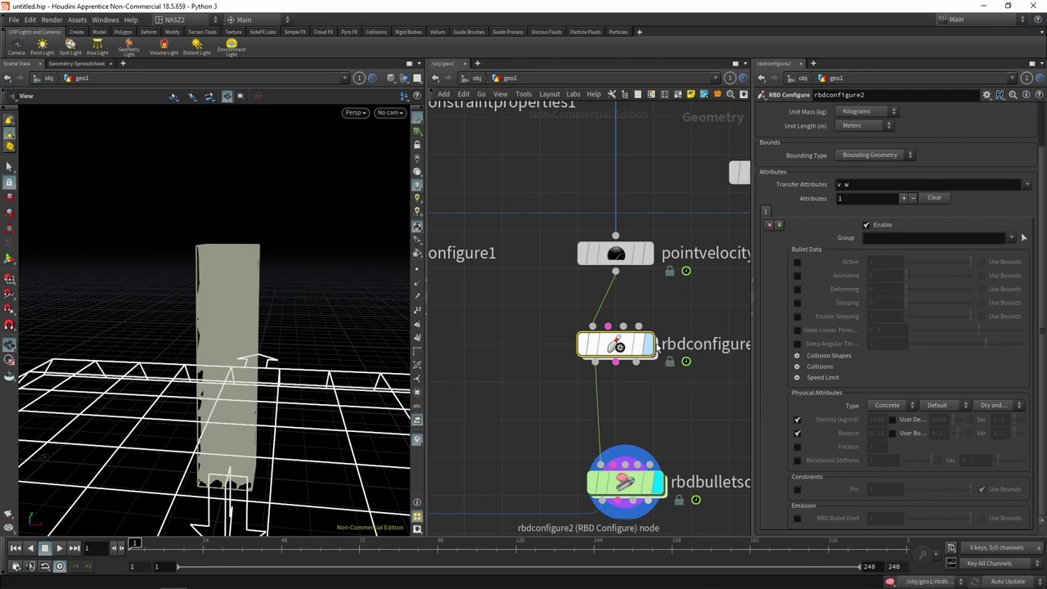
# Enable Active on rbdconfigure2, set Visualize to Active, and display its output.
pyautogui.click(798, 261)
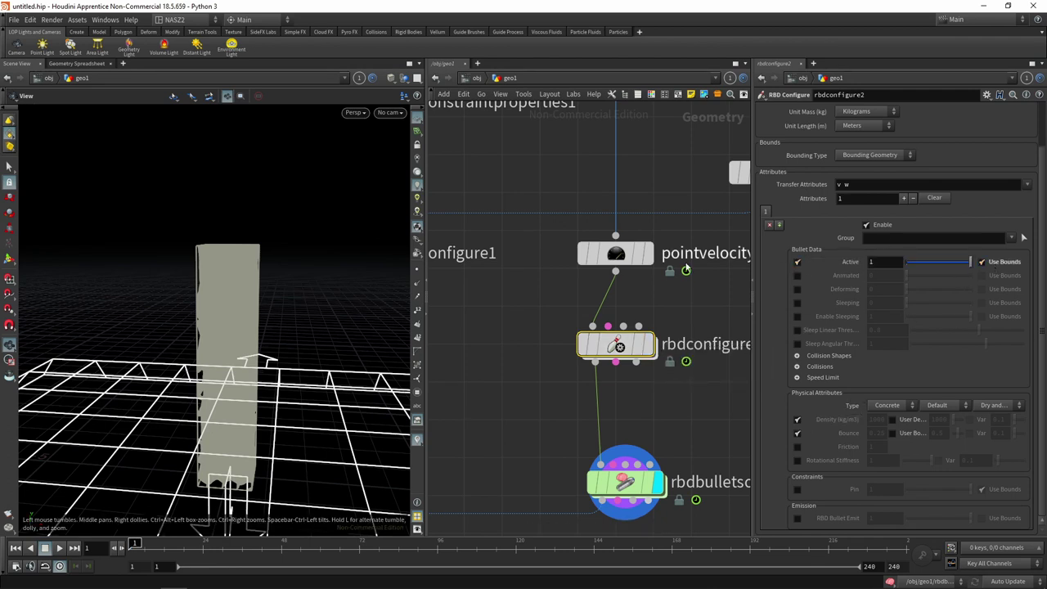
pyautogui.scroll(3, 855, 135)
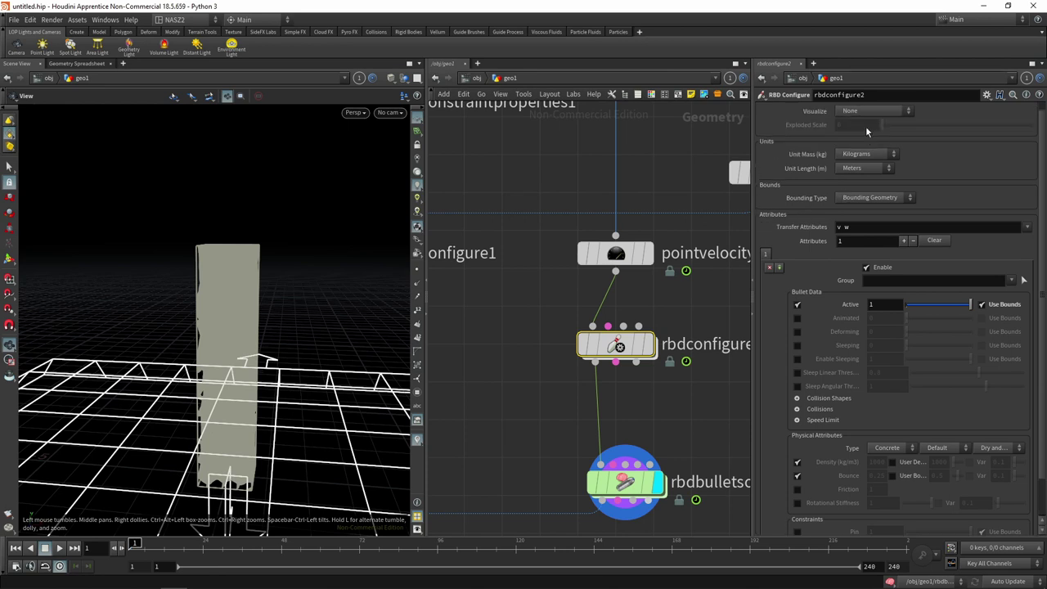
pyautogui.click(857, 121)
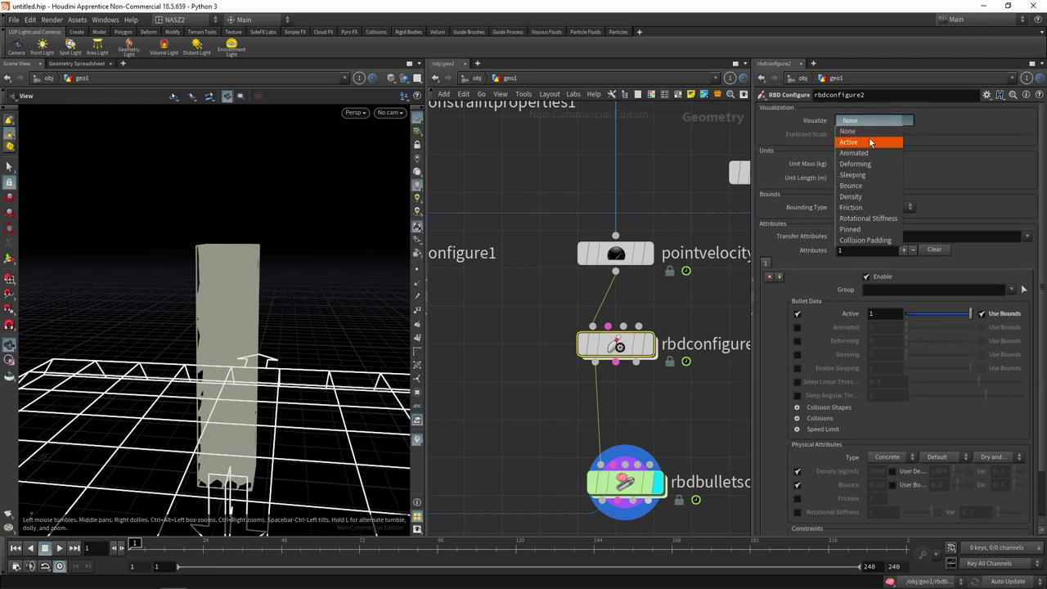
pyautogui.click(867, 143)
pyautogui.keyDown('alt'); pyautogui.moveTo(377, 414); pyautogui.dragTo(354, 484, button='right'); pyautogui.keyUp('alt')
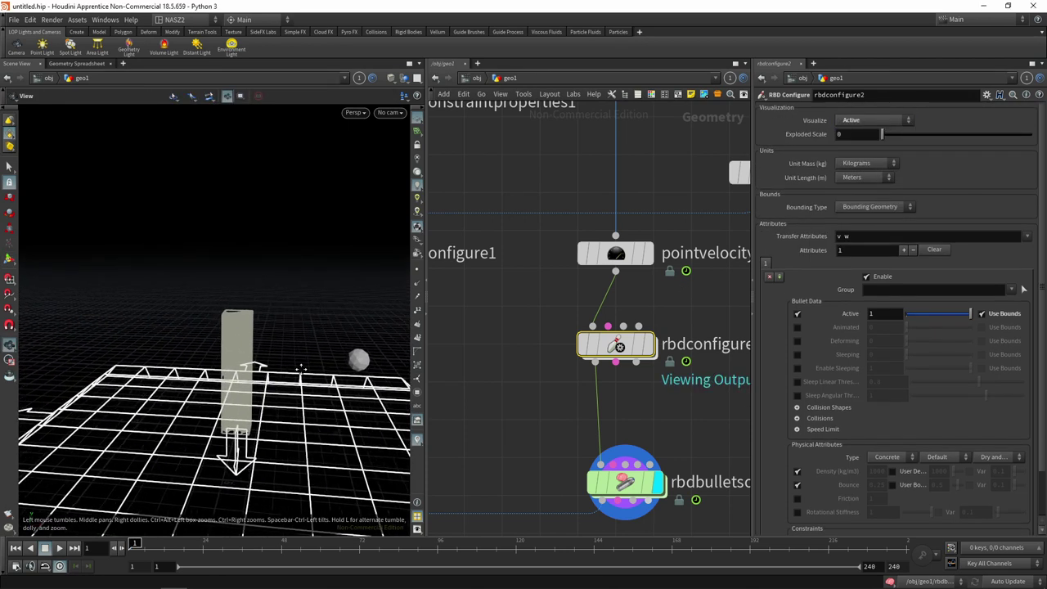
pyautogui.click(646, 346)
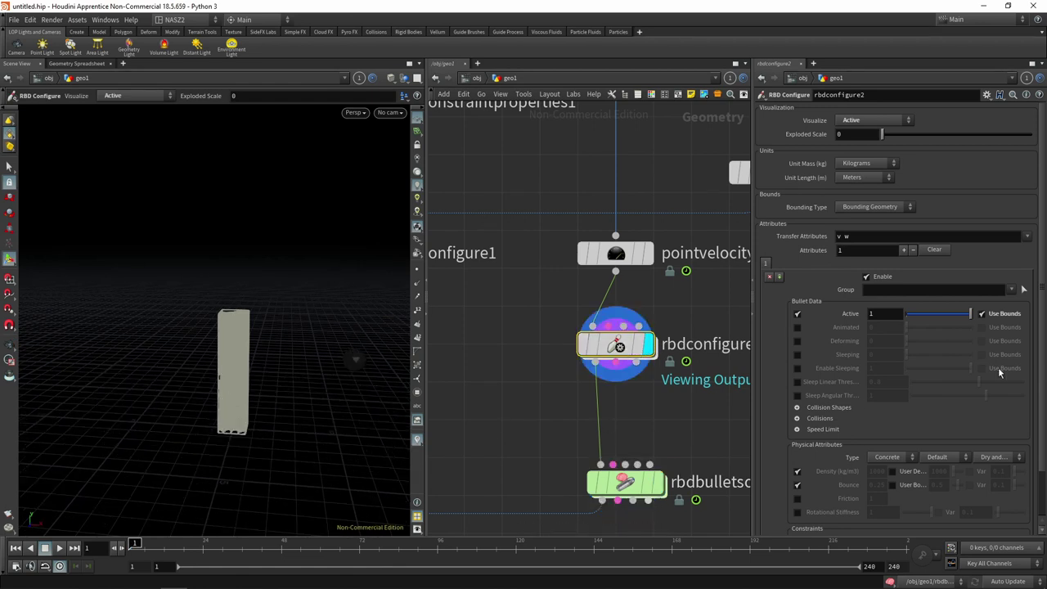
# Switch Bounding Type to Bounding Box, raise it up the pillar, and preview the solver.
pyautogui.click(876, 209)
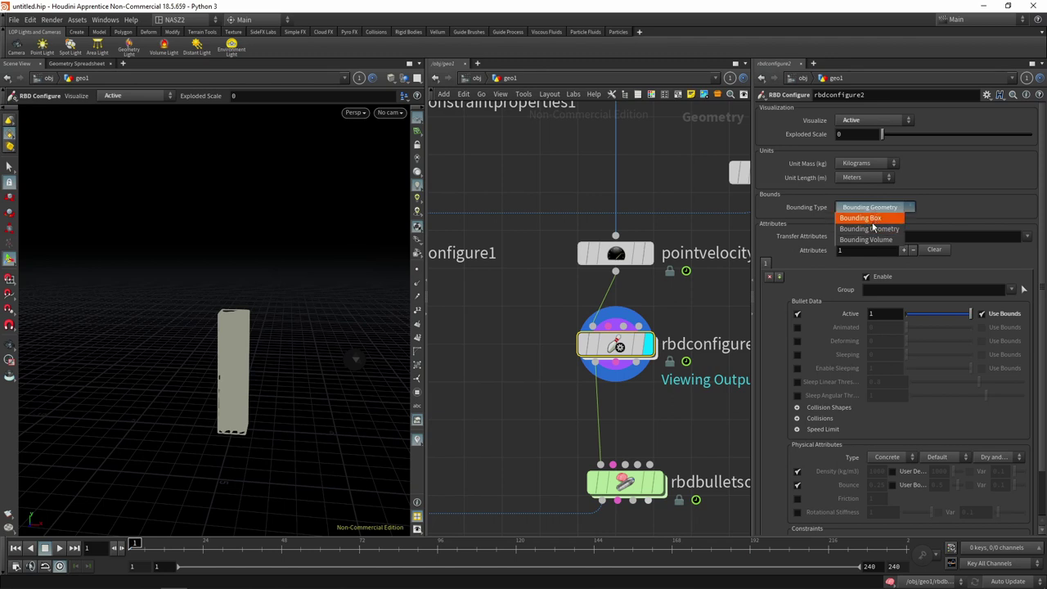
pyautogui.click(873, 223)
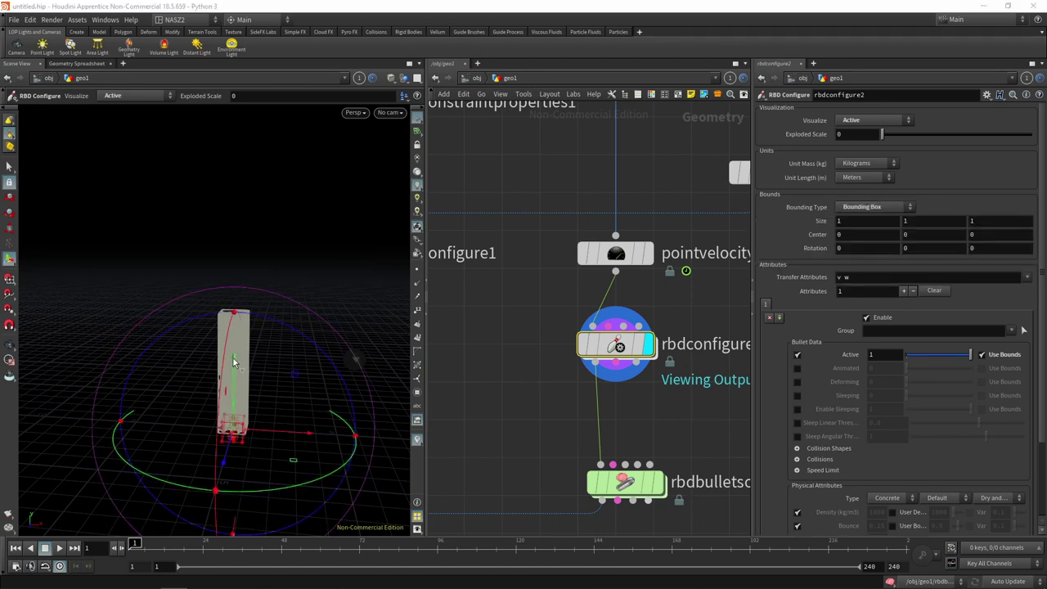
pyautogui.moveTo(233, 358); pyautogui.dragTo(235, 290)
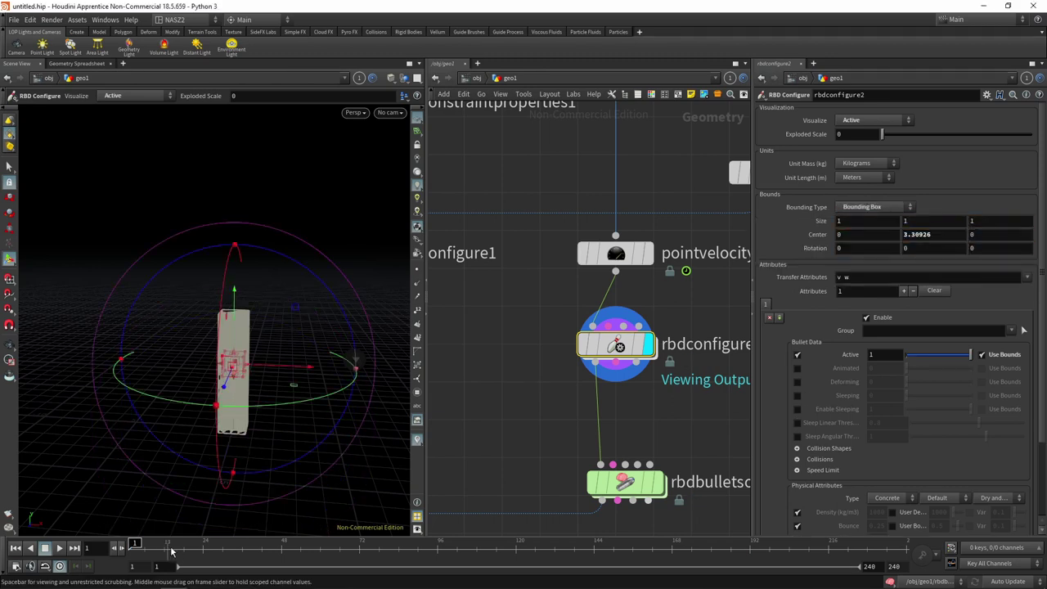
pyautogui.moveTo(172, 552); pyautogui.dragTo(195, 546)
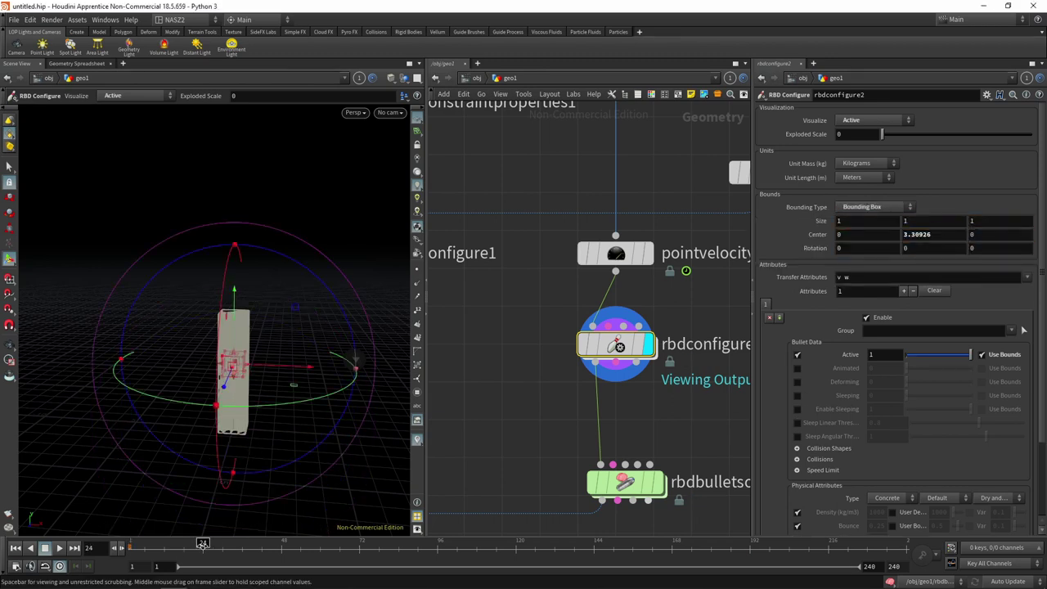
pyautogui.click(659, 486)
pyautogui.moveTo(210, 544); pyautogui.dragTo(135, 544)
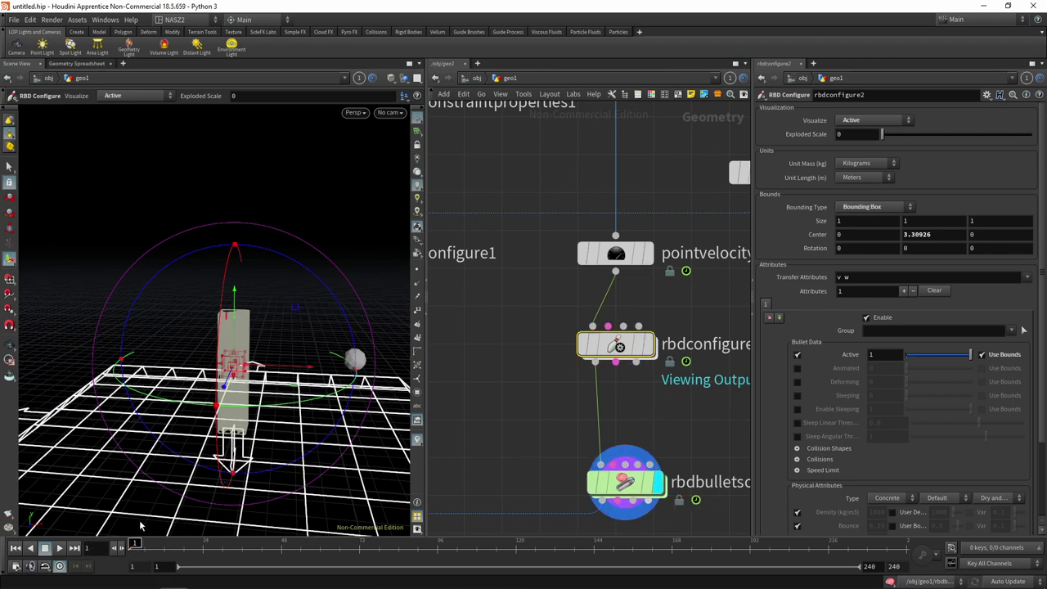
# Set Active to 0 inside the box and check frame 8 from a frontal view.
pyautogui.moveTo(946, 355); pyautogui.dragTo(859, 360)
pyautogui.click(157, 546)
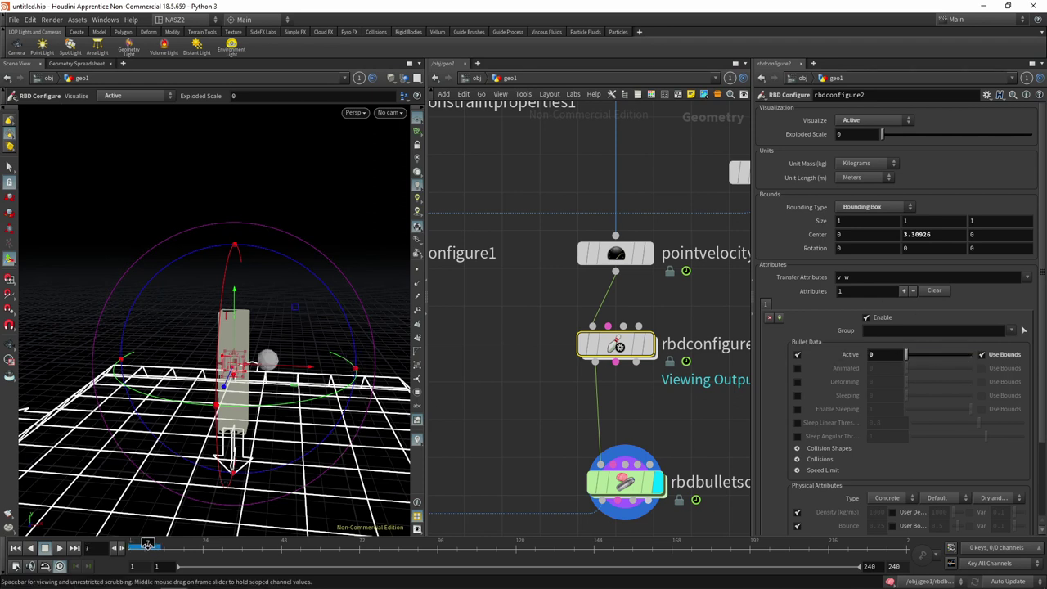
pyautogui.moveTo(147, 545); pyautogui.dragTo(151, 545)
pyautogui.press('Escape')
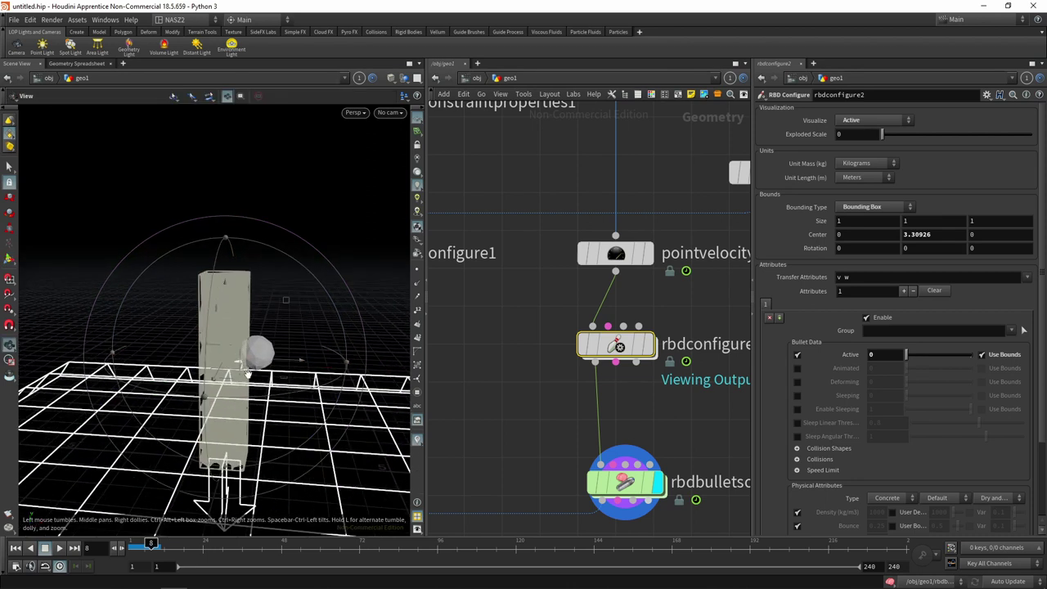
pyautogui.scroll(5, 246, 373)
pyautogui.scroll(-2, 302, 336)
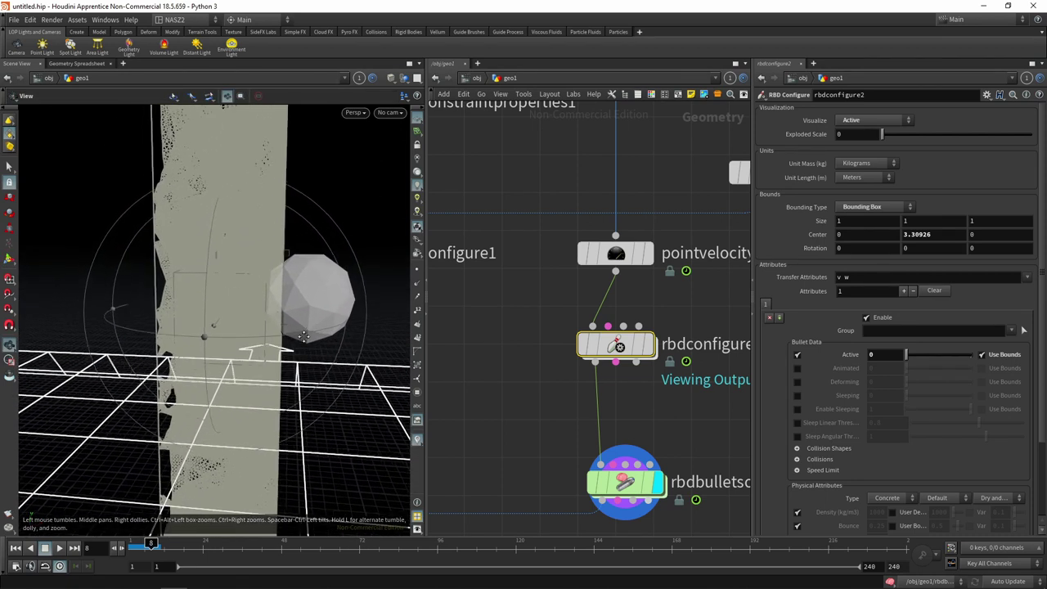
pyautogui.moveTo(303, 335)
pyautogui.mouseDown()
pyautogui.moveTo(242, 238)
pyautogui.moveTo(247, 207)
pyautogui.moveTo(212, 334)
pyautogui.moveTo(228, 322)
pyautogui.mouseUp()
pyautogui.press('Return')
pyautogui.press('Escape')
pyautogui.press('Return')
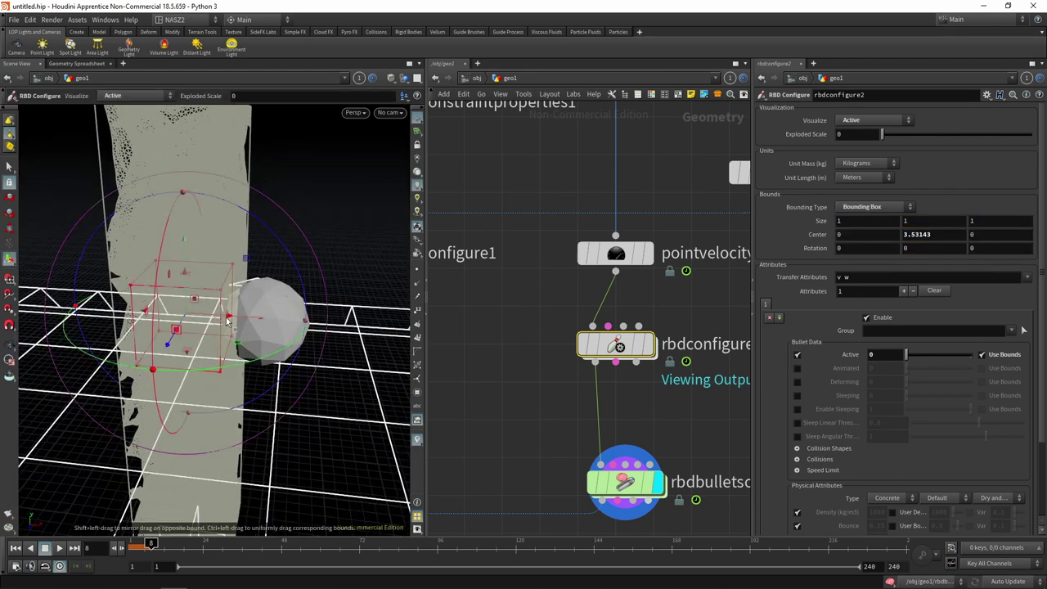
# Shift the bounding box right, raise its top, and deepen it around the impact zone.
pyautogui.moveTo(204, 320)
pyautogui.mouseDown()
pyautogui.moveTo(218, 319)
pyautogui.moveTo(168, 332)
pyautogui.moveTo(214, 336)
pyautogui.moveTo(246, 376)
pyautogui.mouseUp()
pyautogui.press('Escape')
pyautogui.press('Return')
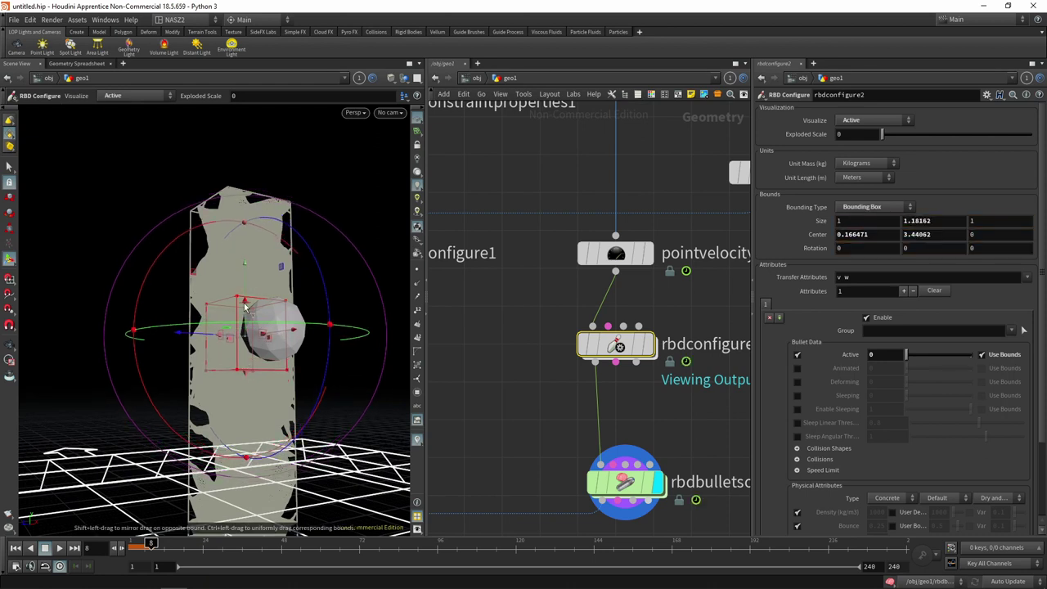
pyautogui.moveTo(245, 290); pyautogui.dragTo(245, 276)
pyautogui.moveTo(226, 333); pyautogui.dragTo(210, 326)
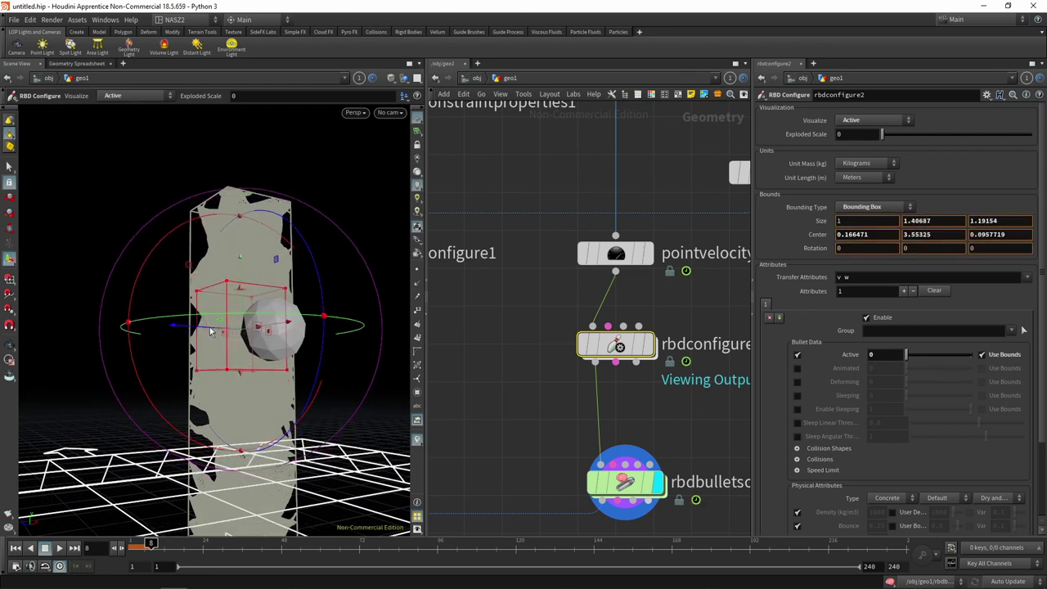
pyautogui.press('Escape')
pyautogui.moveTo(290, 349)
pyautogui.mouseDown()
pyautogui.moveTo(299, 300)
pyautogui.moveTo(319, 295)
pyautogui.mouseUp()
pyautogui.press('Return')
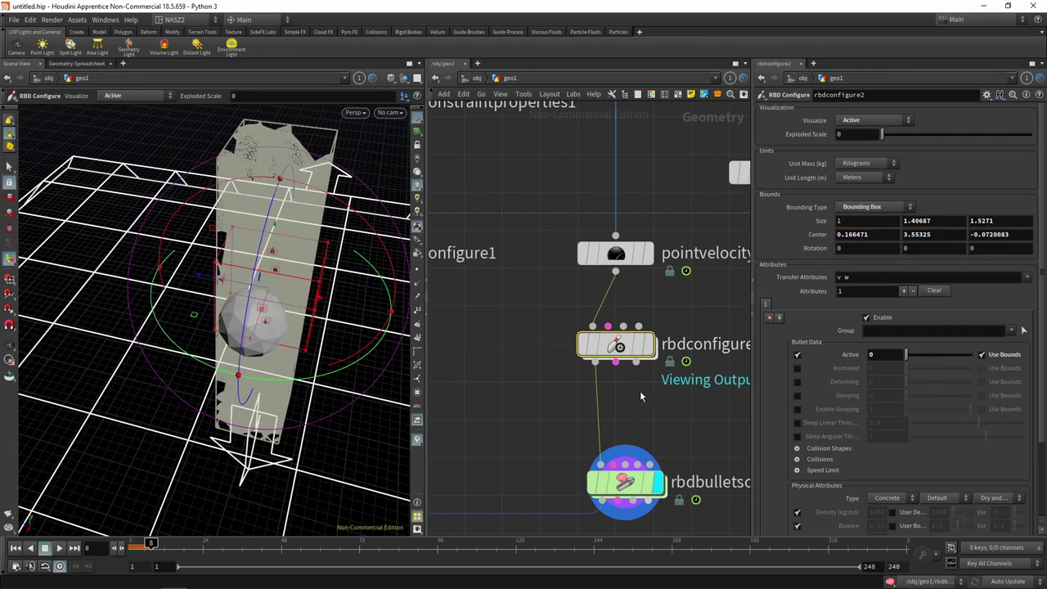
# Redisplay rbdconfigure2 and review the box placement around the pillar and sphere.
pyautogui.click(630, 501)
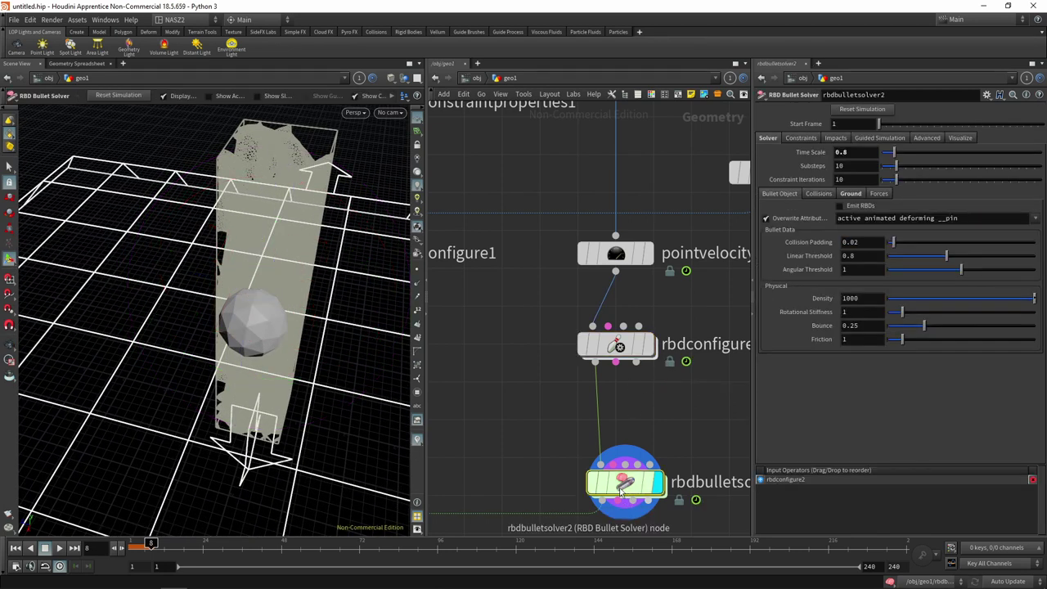
pyautogui.click(654, 347)
pyautogui.click(614, 346)
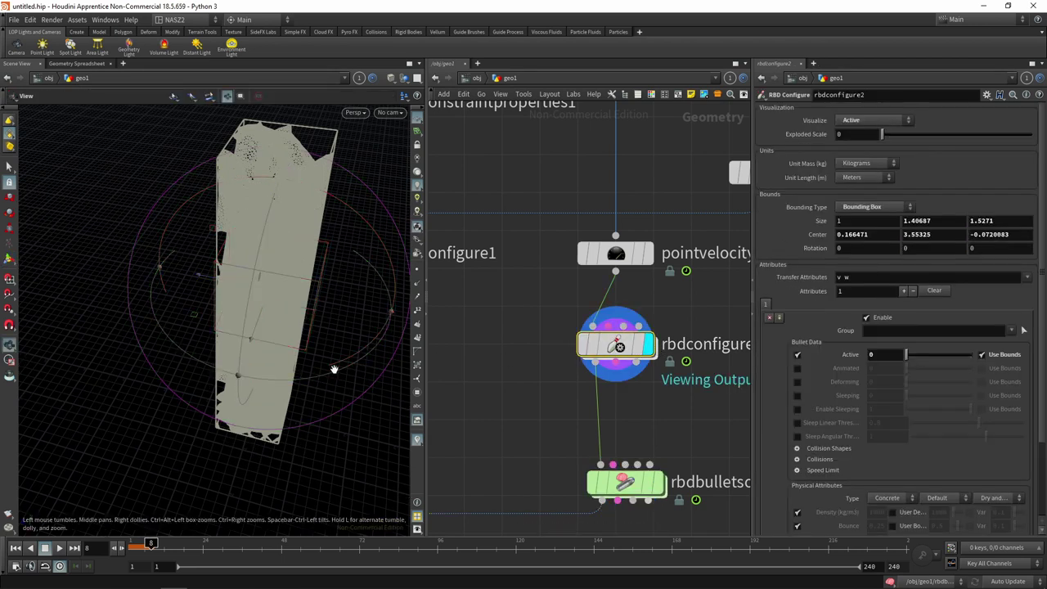
pyautogui.press('Escape')
pyautogui.moveTo(296, 429)
pyautogui.mouseDown()
pyautogui.moveTo(341, 385)
pyautogui.moveTo(311, 384)
pyautogui.mouseUp()
pyautogui.press('Return')
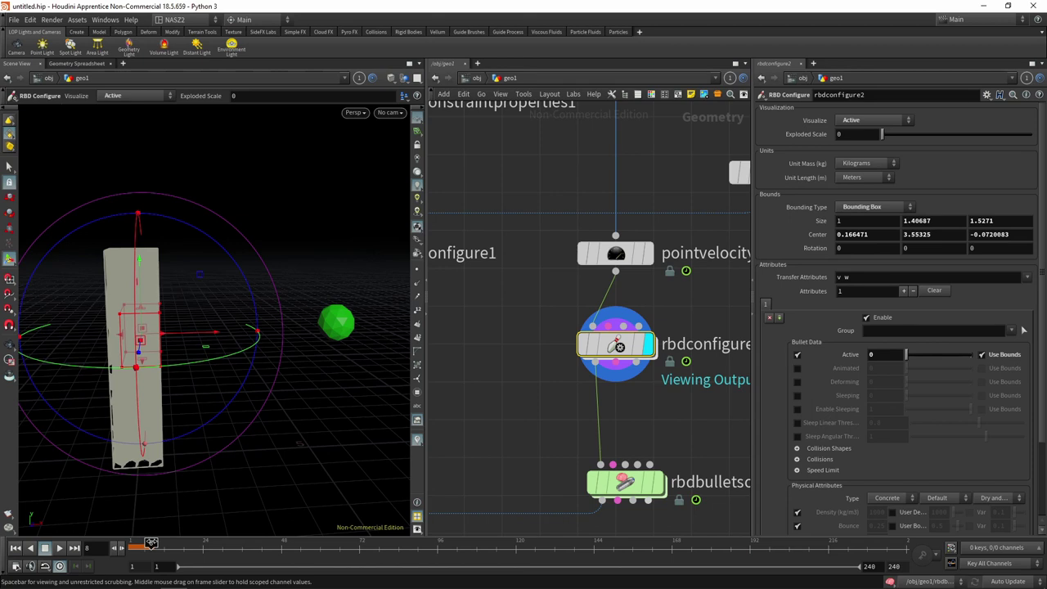
pyautogui.moveTo(150, 543)
pyautogui.mouseDown()
pyautogui.moveTo(117, 546)
pyautogui.moveTo(164, 543)
pyautogui.moveTo(131, 543)
pyautogui.mouseUp()
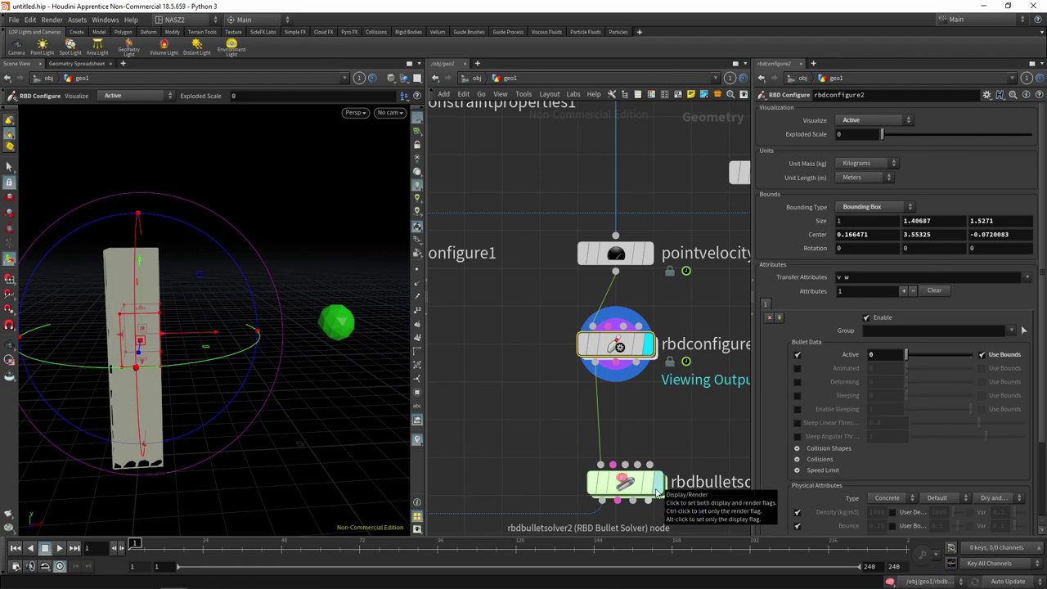
# Display rbdbulletsolver2's simulation, play it briefly, then return to frame 1.
pyautogui.click(659, 488)
pyautogui.click(59, 548)
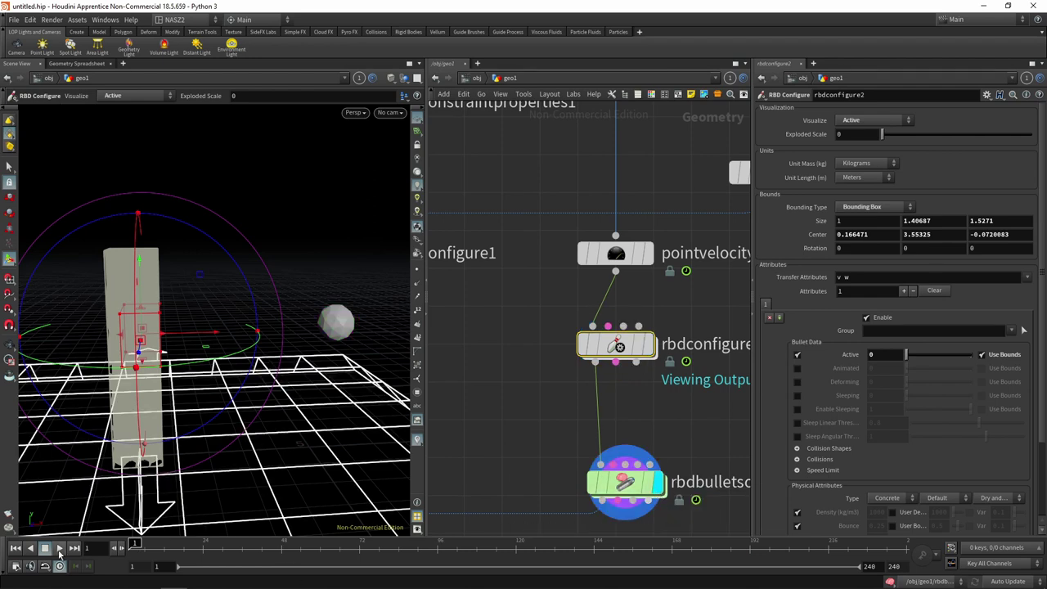
pyautogui.click(44, 553)
pyautogui.click(15, 548)
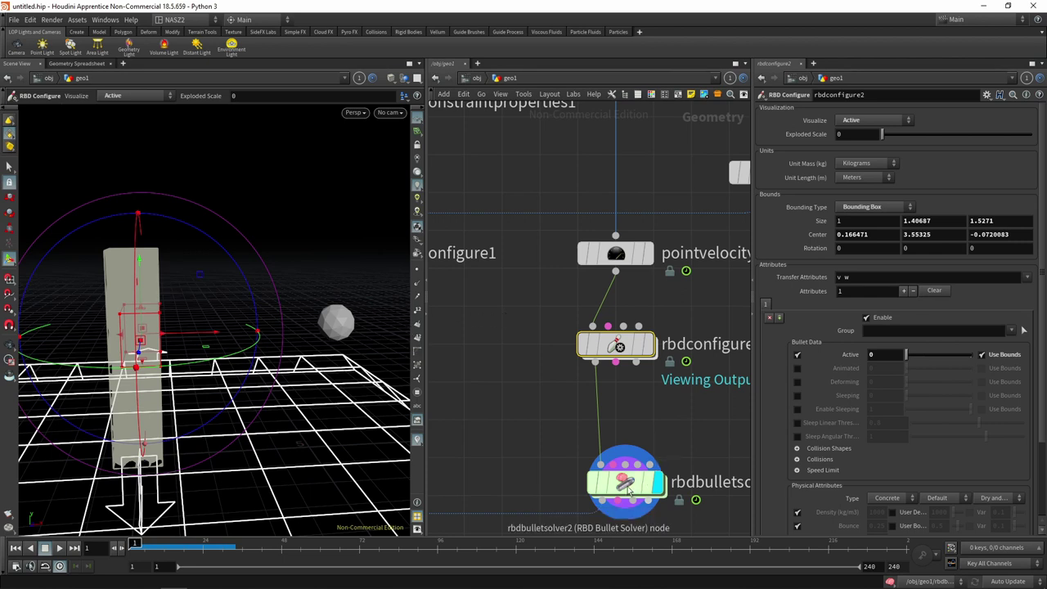
# Select rbdbulletsolver2 to show its settings and centre it in the network.
pyautogui.moveTo(635, 390); pyautogui.dragTo(598, 387, button='middle')
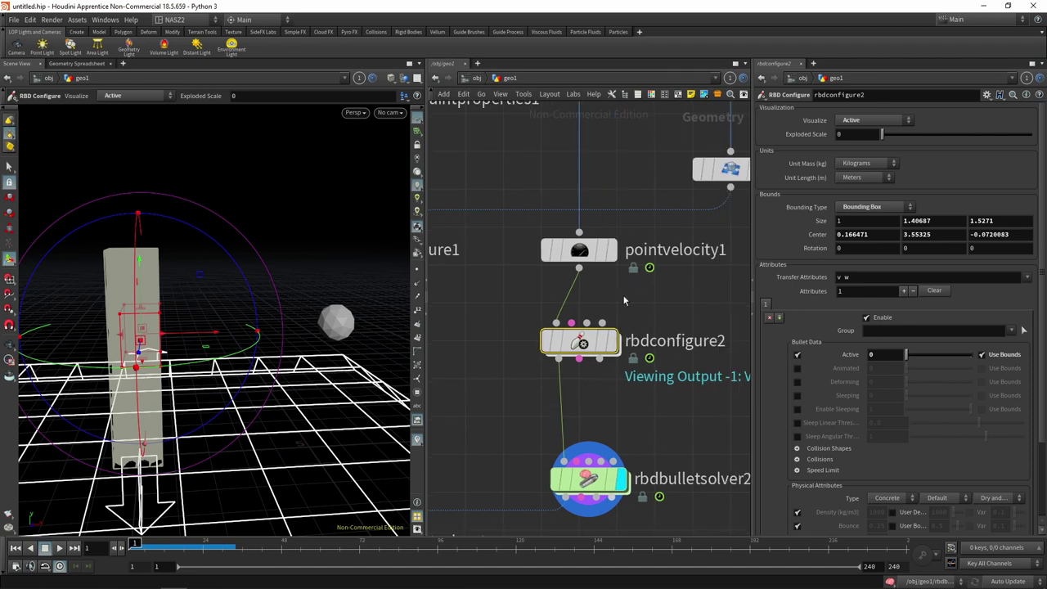
pyautogui.moveTo(699, 295); pyautogui.dragTo(593, 313, button='middle')
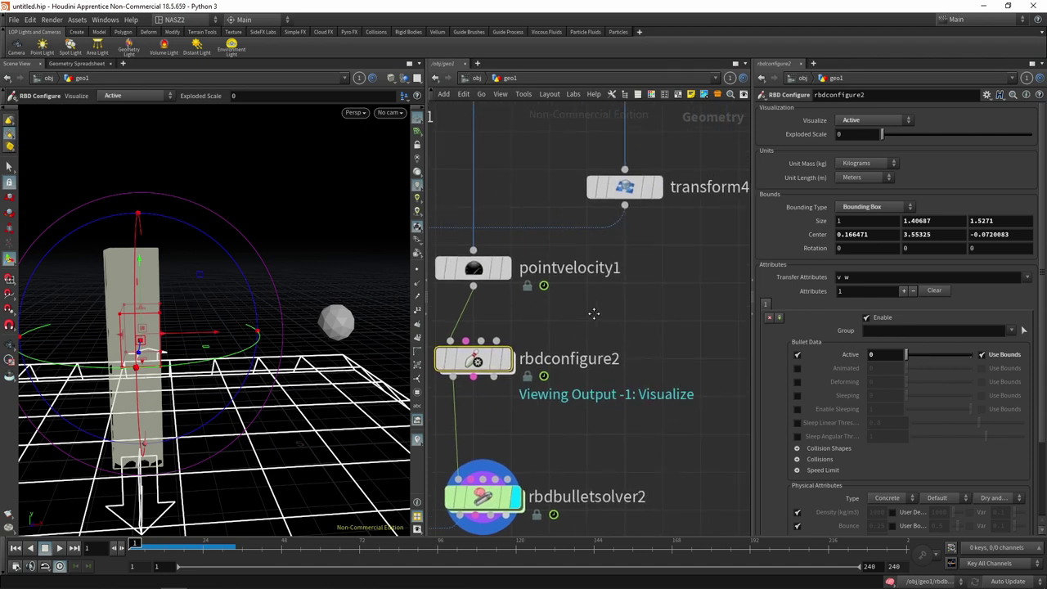
pyautogui.click(482, 497)
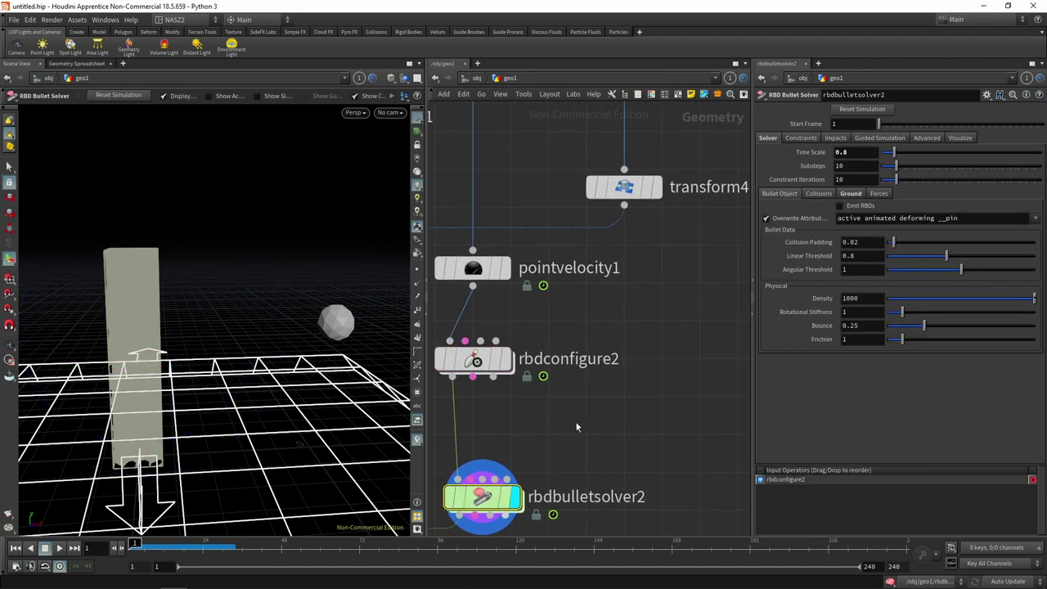
pyautogui.moveTo(578, 417); pyautogui.dragTo(654, 262, button='middle')
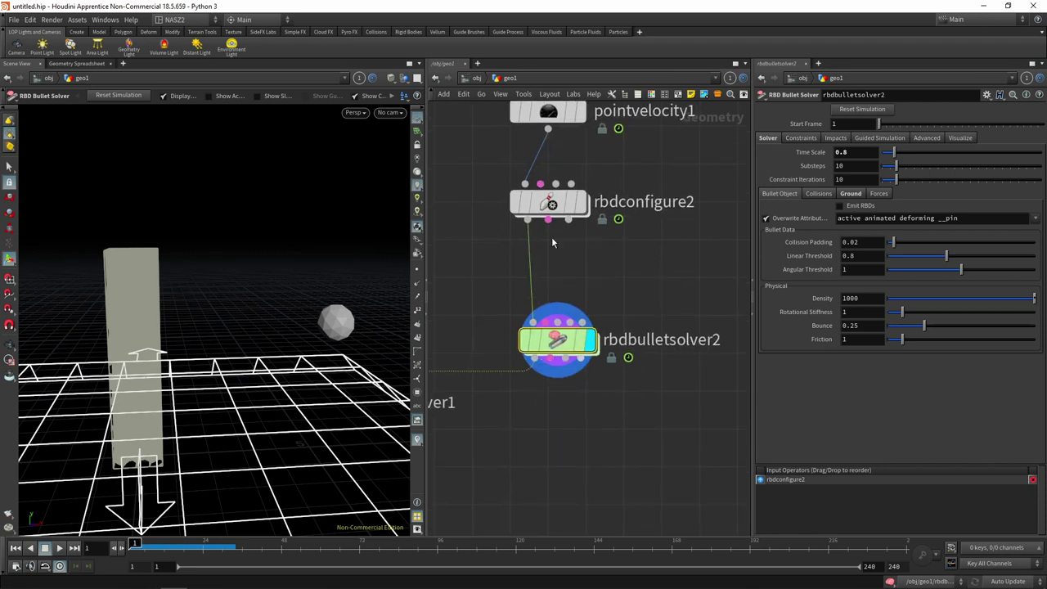
# Delete rbdconfigure2 and move rbdbulletsolver2 up into its place.
pyautogui.click(549, 204)
pyautogui.press('Delete')
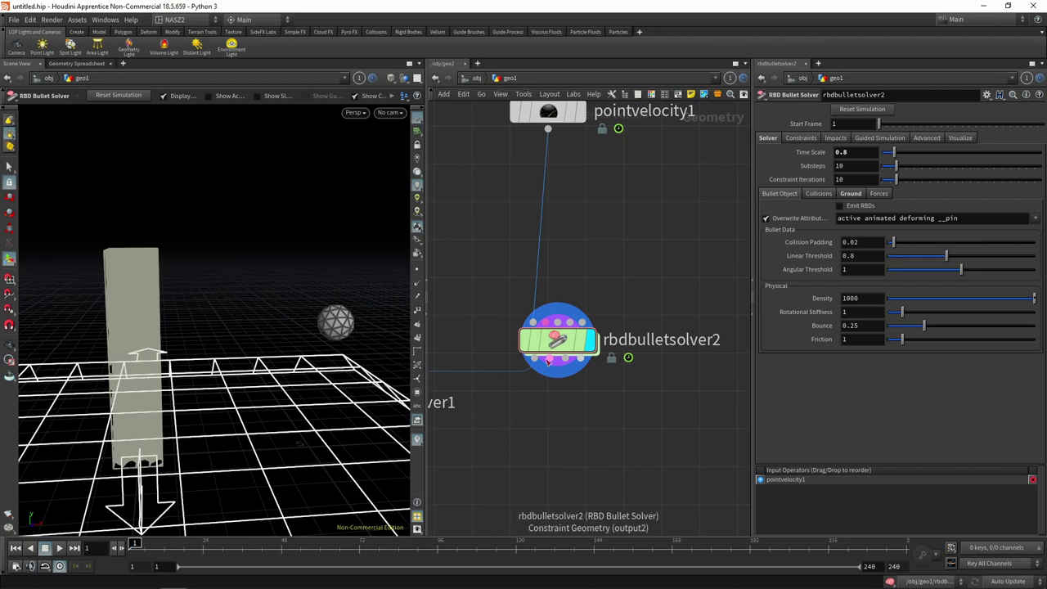
pyautogui.moveTo(556, 340); pyautogui.dragTo(552, 215)
# Add a Retime node, retime1, and place it below rbdbulletsolver2.
pyautogui.press('Tab')
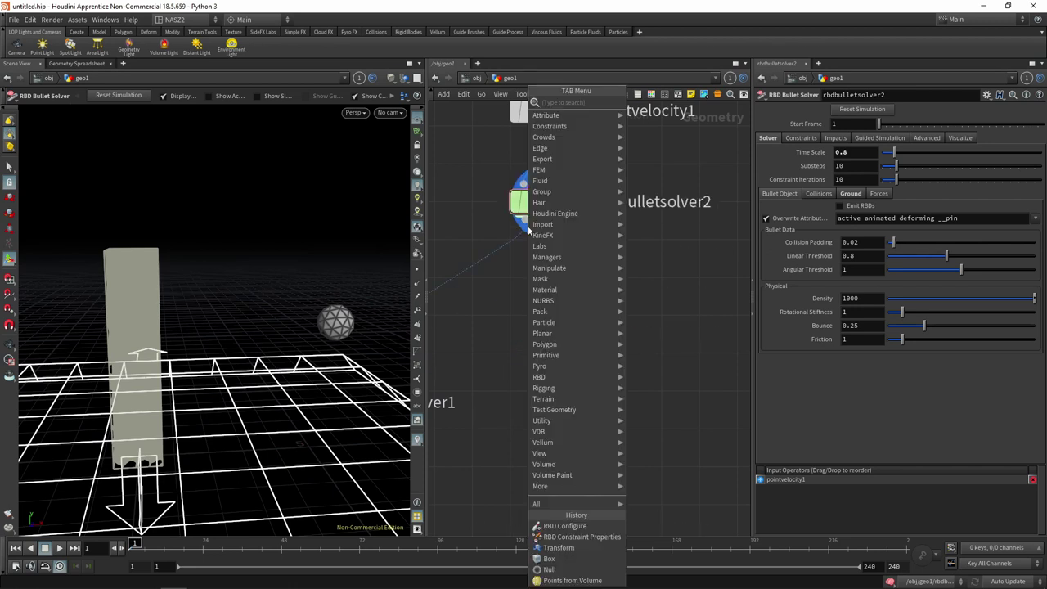
pyautogui.write('re')
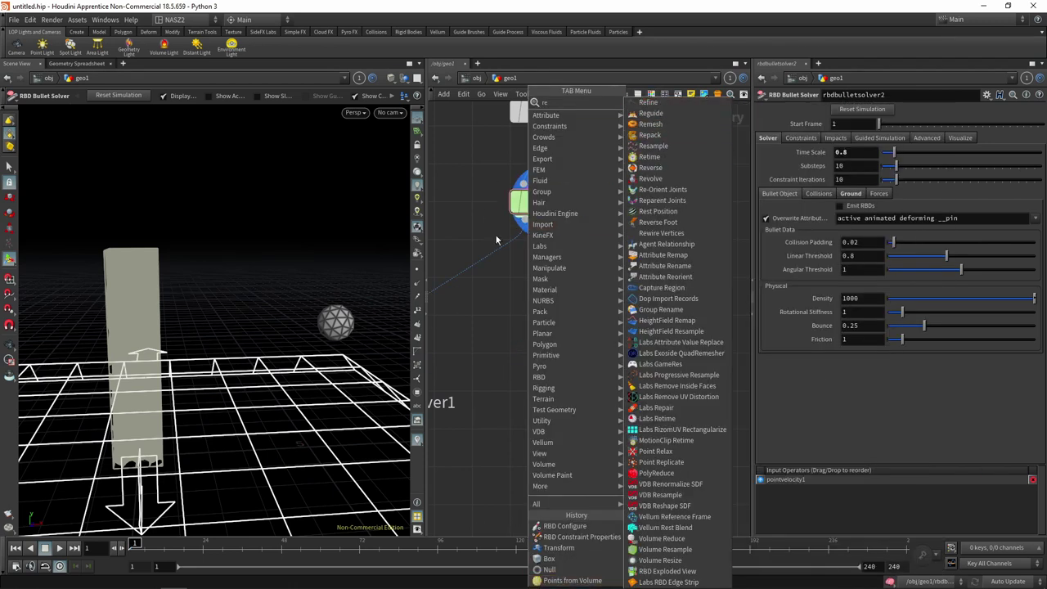
pyautogui.press('Escape')
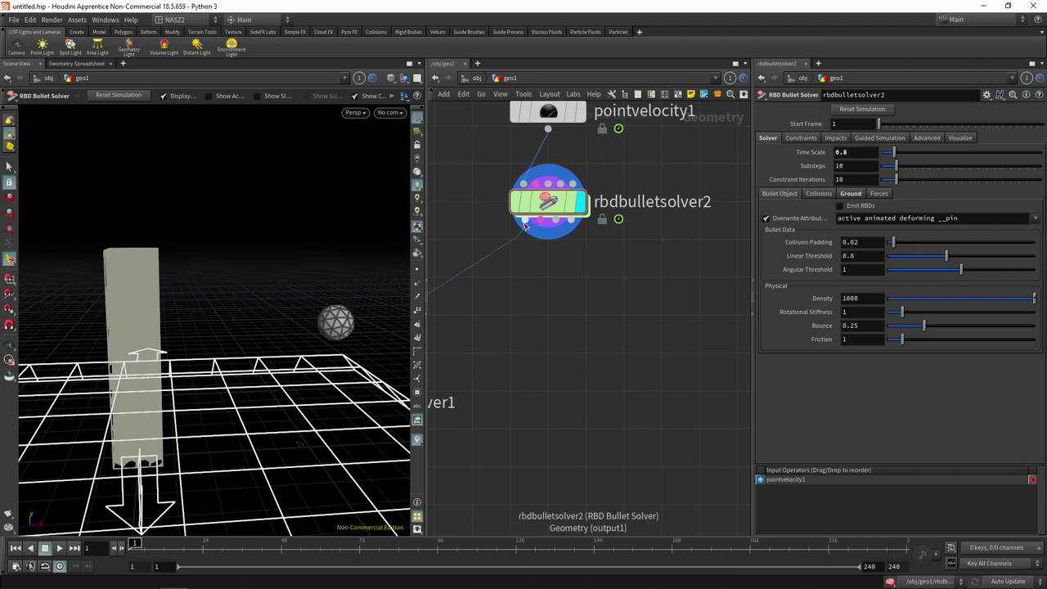
pyautogui.press('Tab')
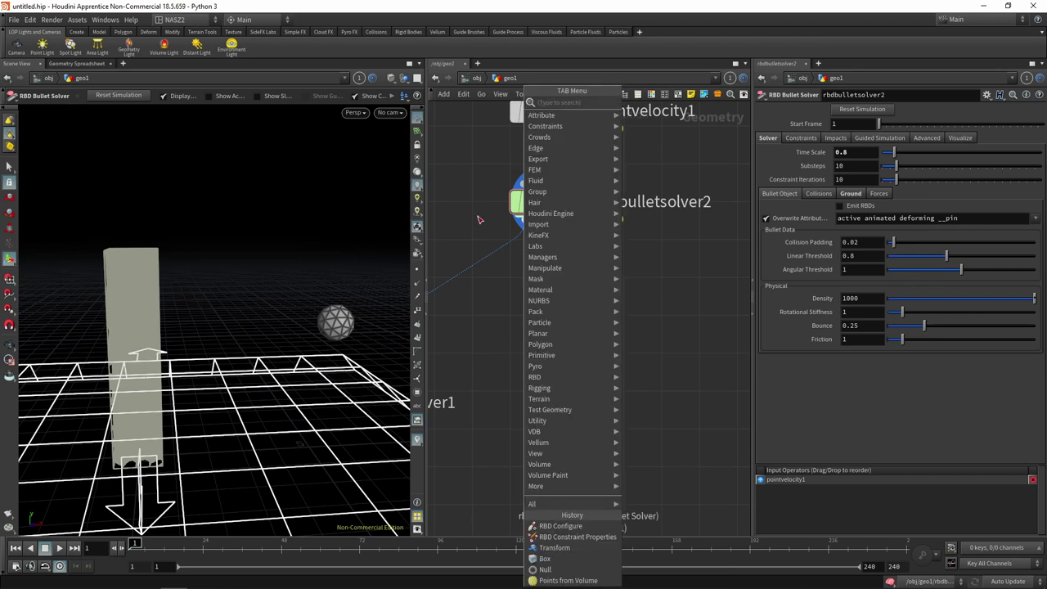
pyautogui.press('Escape')
pyautogui.press('Tab')
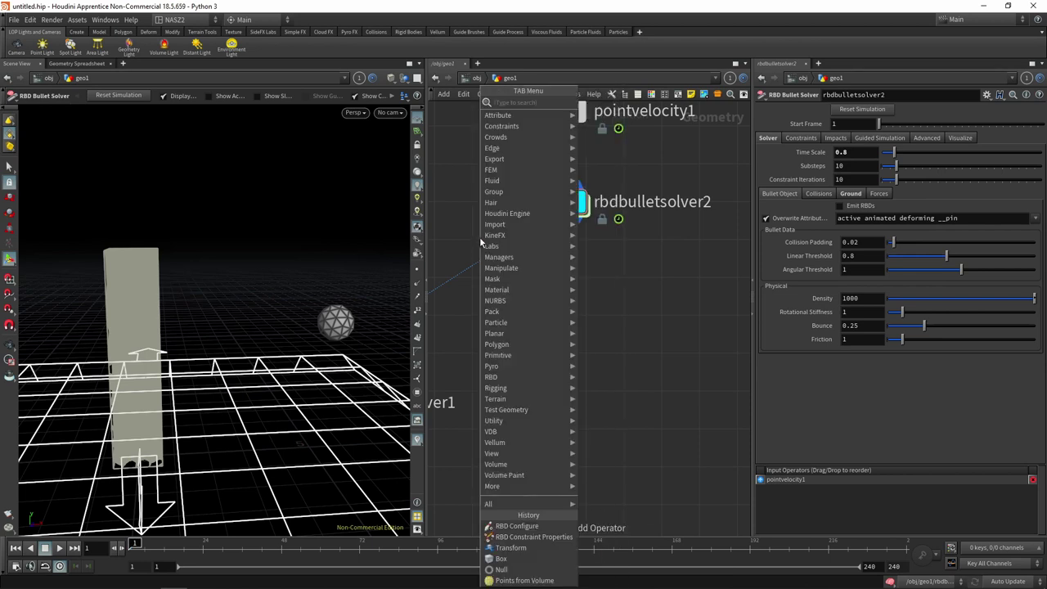
pyautogui.write('re')
pyautogui.click(617, 157)
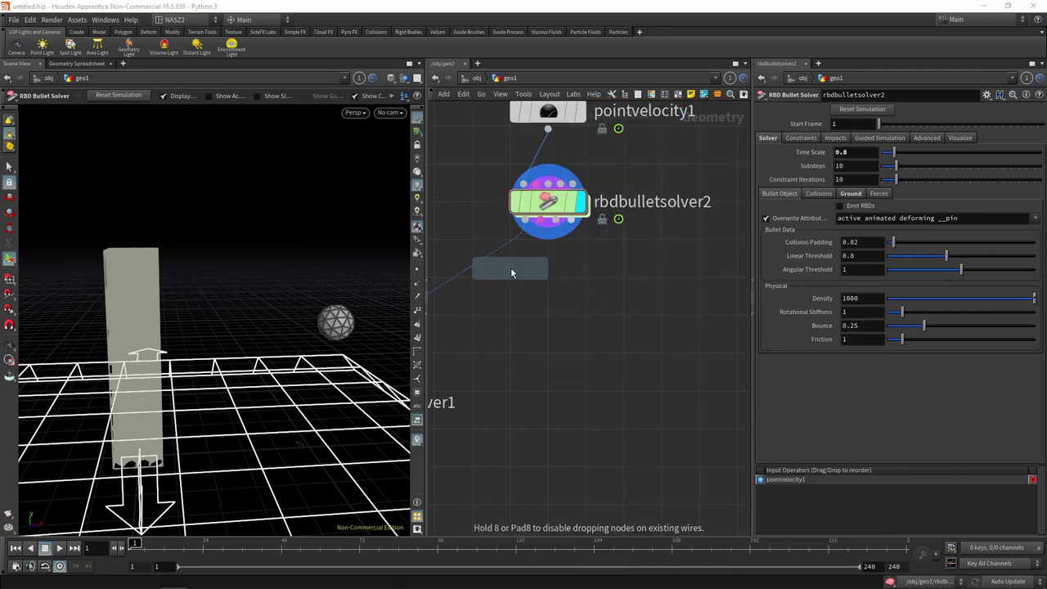
pyautogui.moveTo(472, 272); pyautogui.dragTo(561, 303)
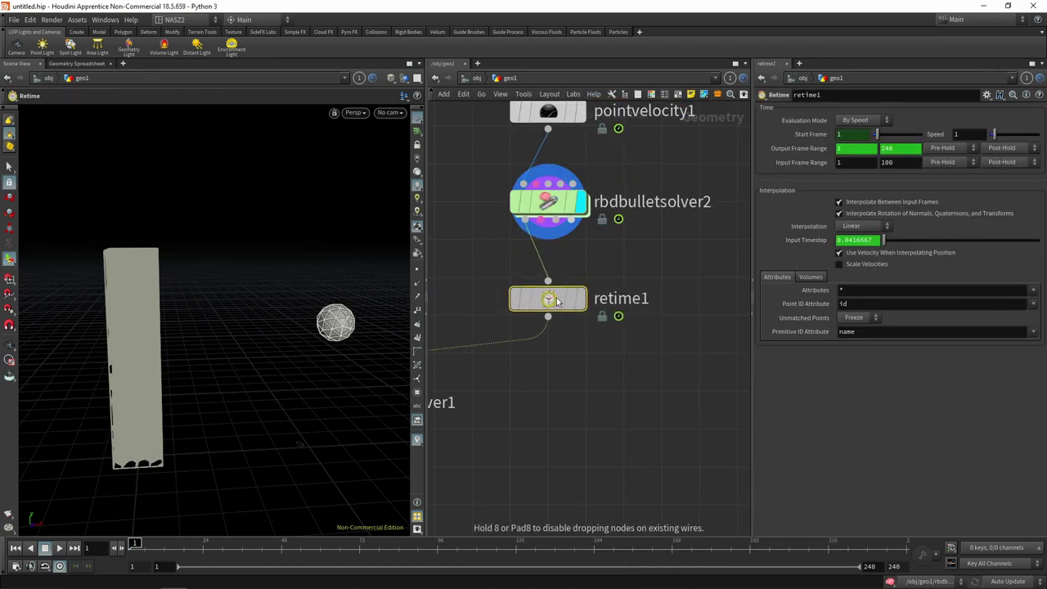
# Display retime1 and key its Speed at 1 on frame 8 and 0 on frame 9.
pyautogui.click(585, 308)
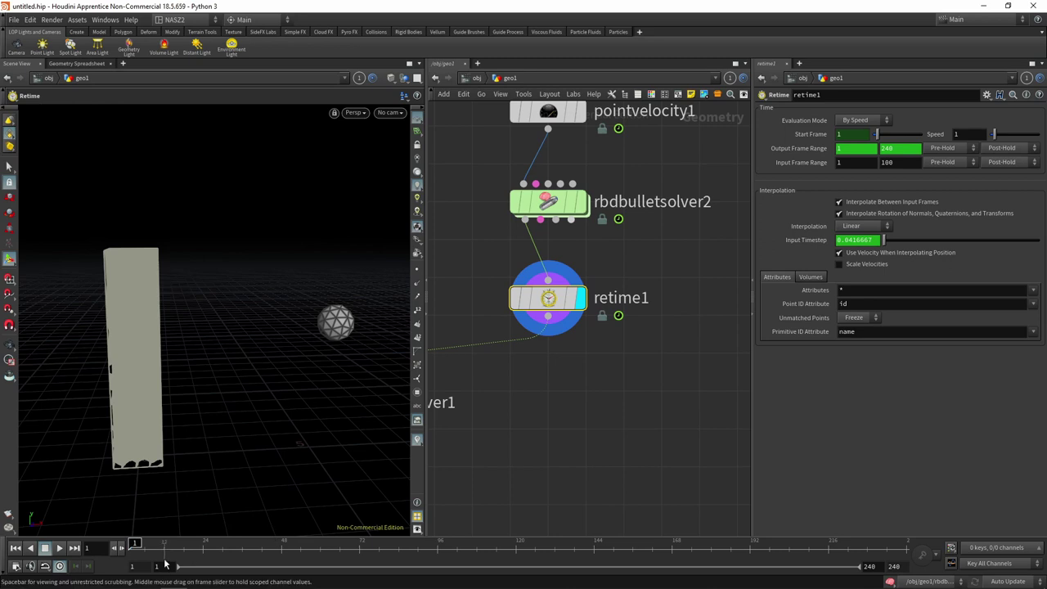
pyautogui.moveTo(172, 545); pyautogui.dragTo(150, 554)
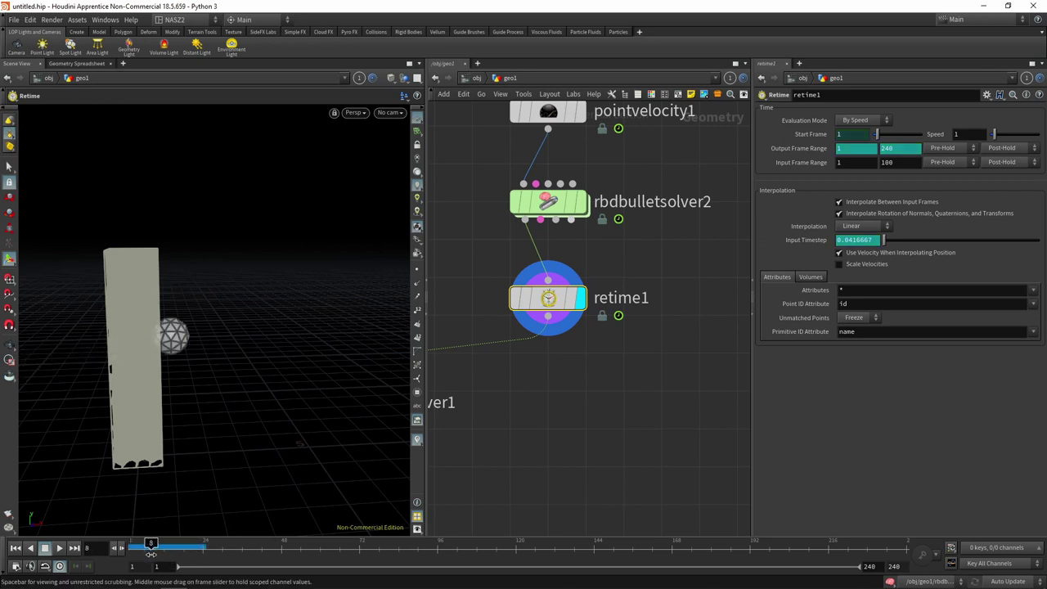
pyautogui.keyDown('alt'); pyautogui.click(974, 134); pyautogui.keyUp('alt')
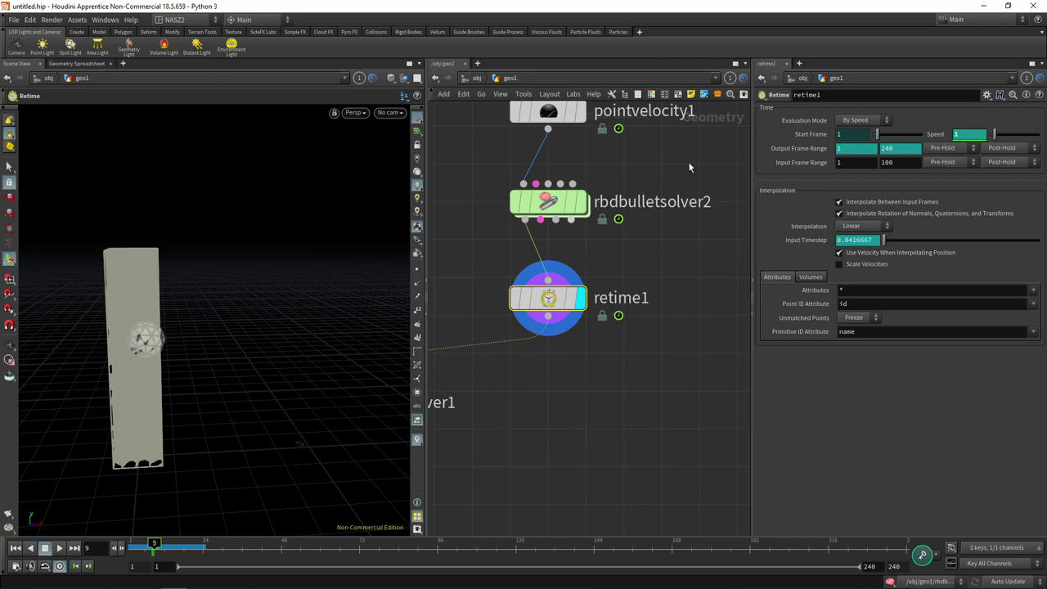
pyautogui.click(952, 133)
pyautogui.write('0')
pyautogui.press('Return')
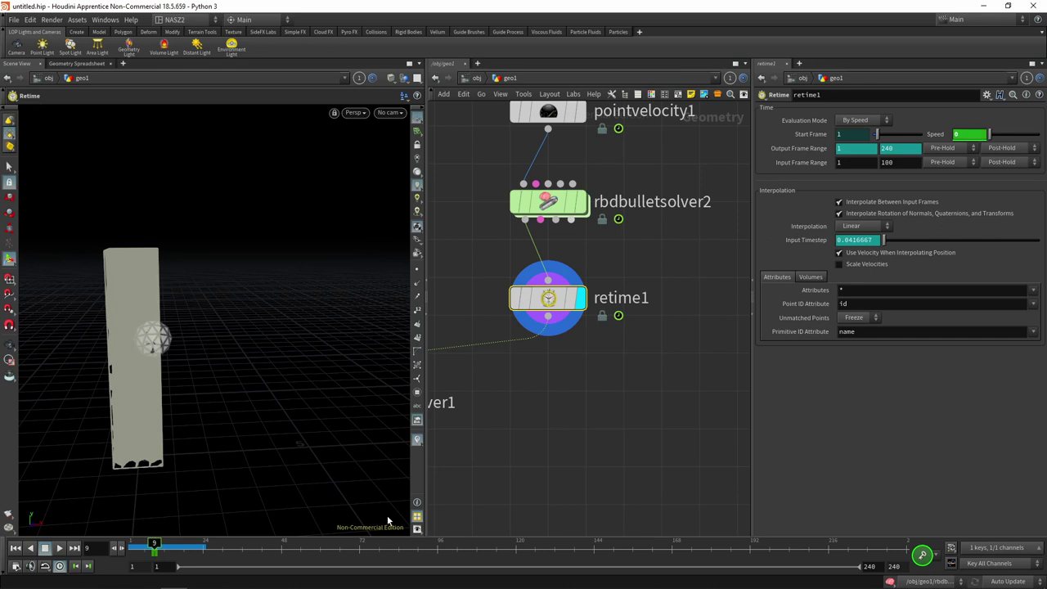
# Scrub to frame 13 to confirm the sphere halts against the pillar.
pyautogui.moveTo(154, 545)
pyautogui.mouseDown()
pyautogui.moveTo(93, 549)
pyautogui.moveTo(167, 543)
pyautogui.mouseUp()
pyautogui.moveTo(502, 400); pyautogui.dragTo(660, 355, button='middle')
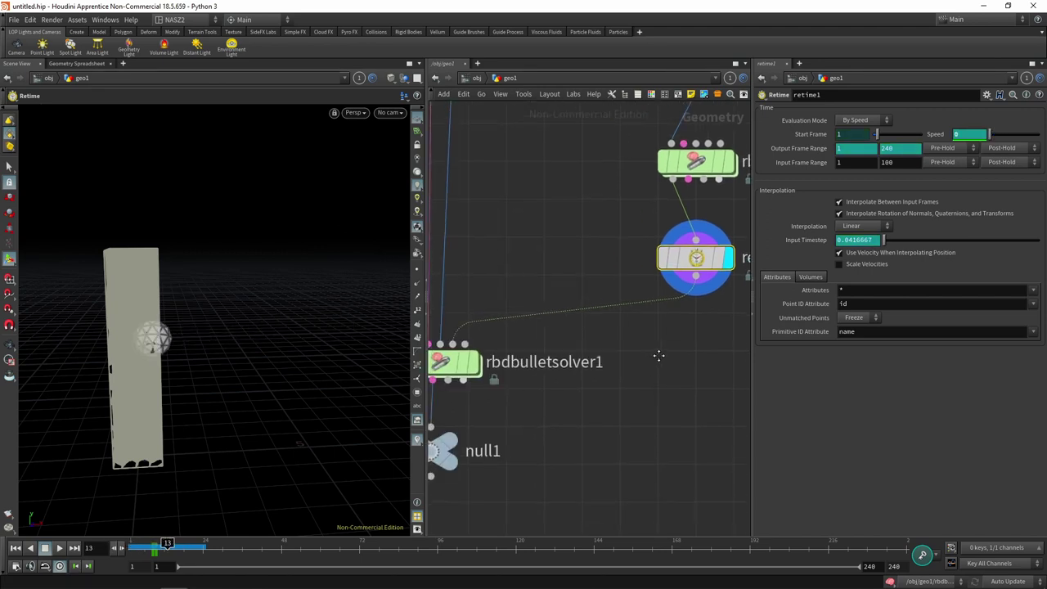
pyautogui.moveTo(524, 336); pyautogui.dragTo(610, 334, button='middle')
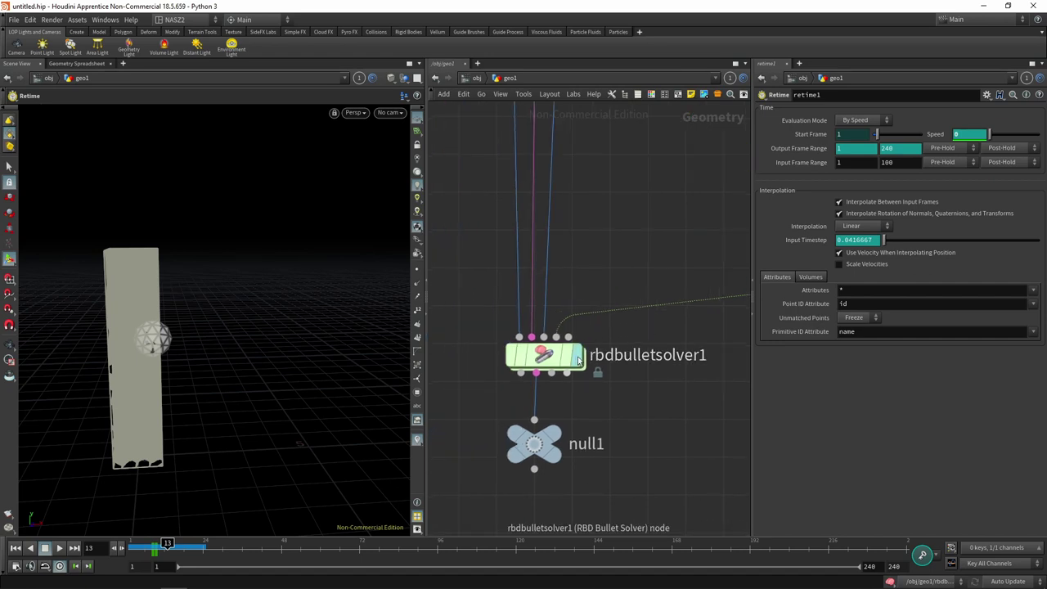
# Display rbdbulletsolver1's pillar simulation from frame 1 and play it, then cancel the cook.
pyautogui.click(15, 548)
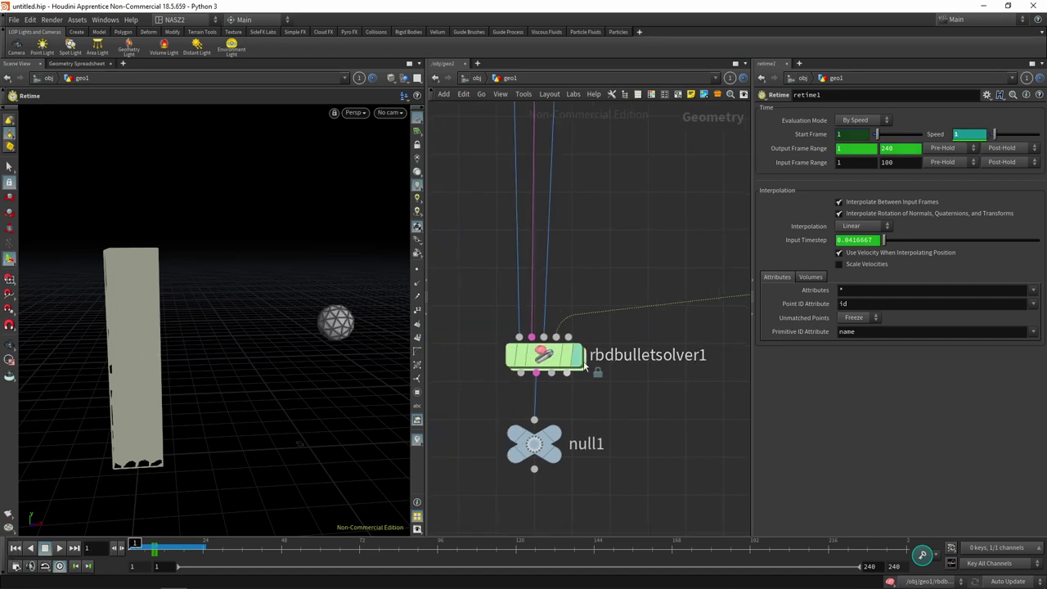
pyautogui.click(584, 366)
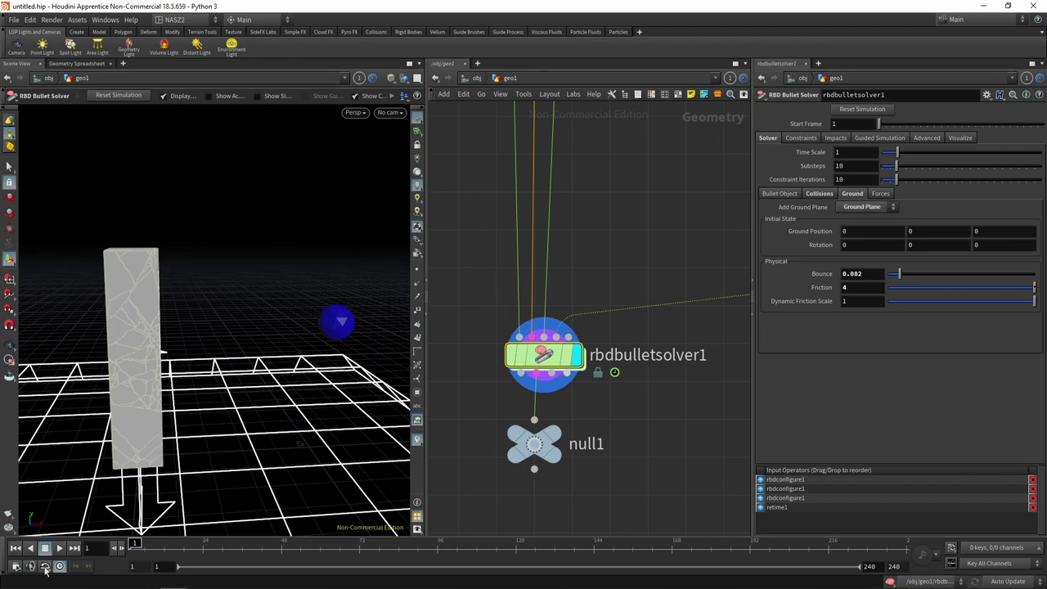
pyautogui.click(58, 549)
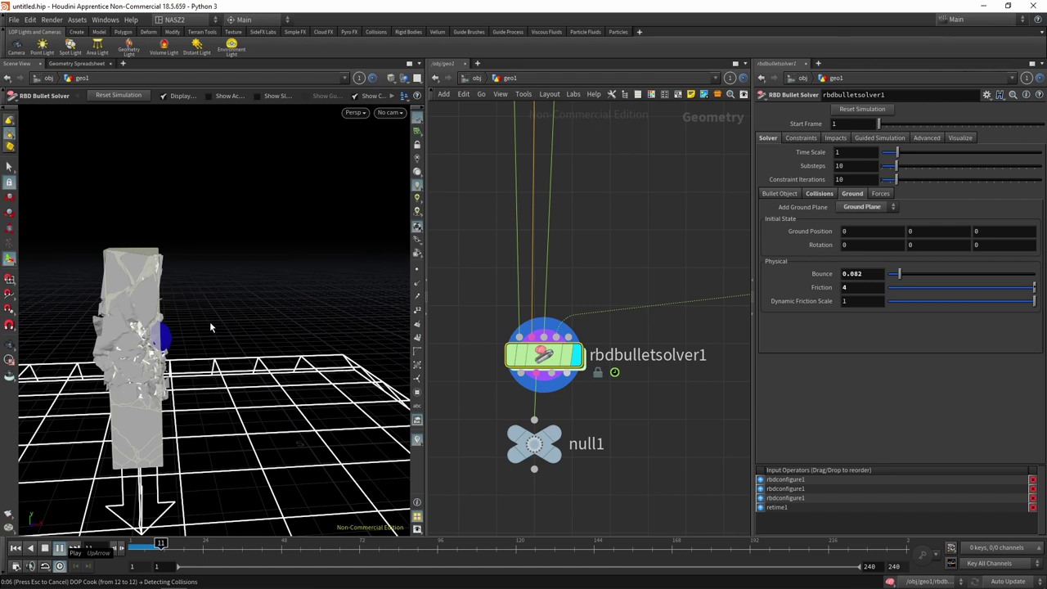
pyautogui.press('Escape')
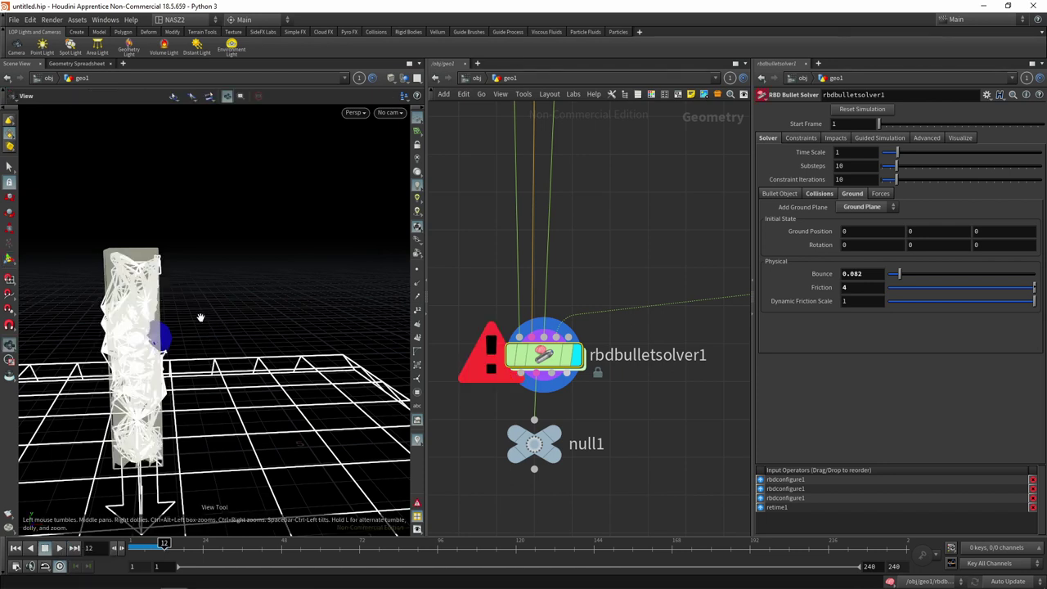
# Orbit around the pillar and scrub the early frames to inspect the fracture.
pyautogui.moveTo(213, 327)
pyautogui.mouseDown()
pyautogui.moveTo(259, 288)
pyautogui.moveTo(254, 344)
pyautogui.mouseUp()
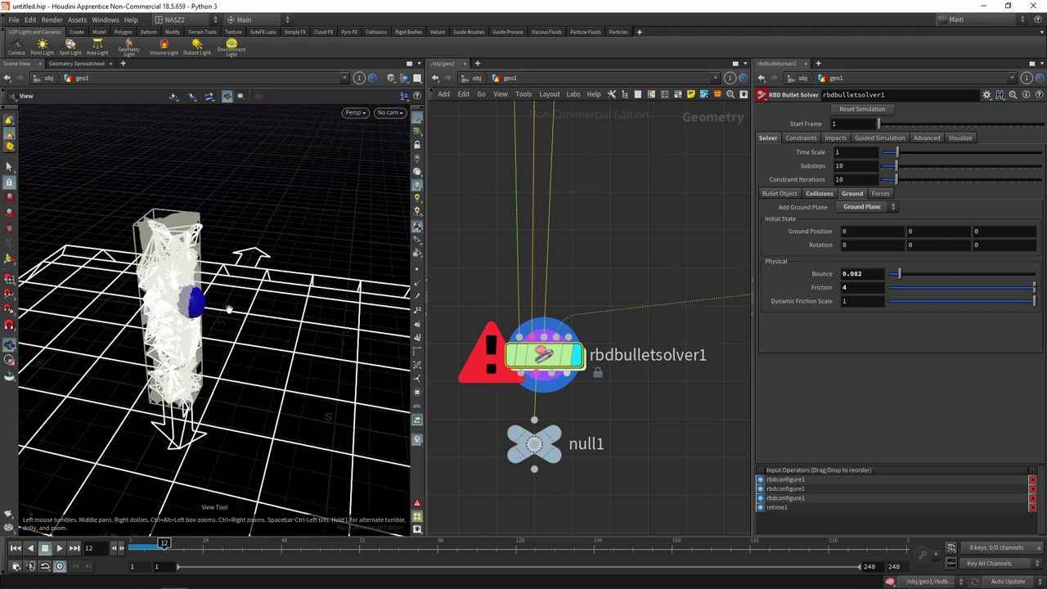
pyautogui.moveTo(162, 544)
pyautogui.mouseDown()
pyautogui.moveTo(131, 544)
pyautogui.moveTo(151, 544)
pyautogui.mouseUp()
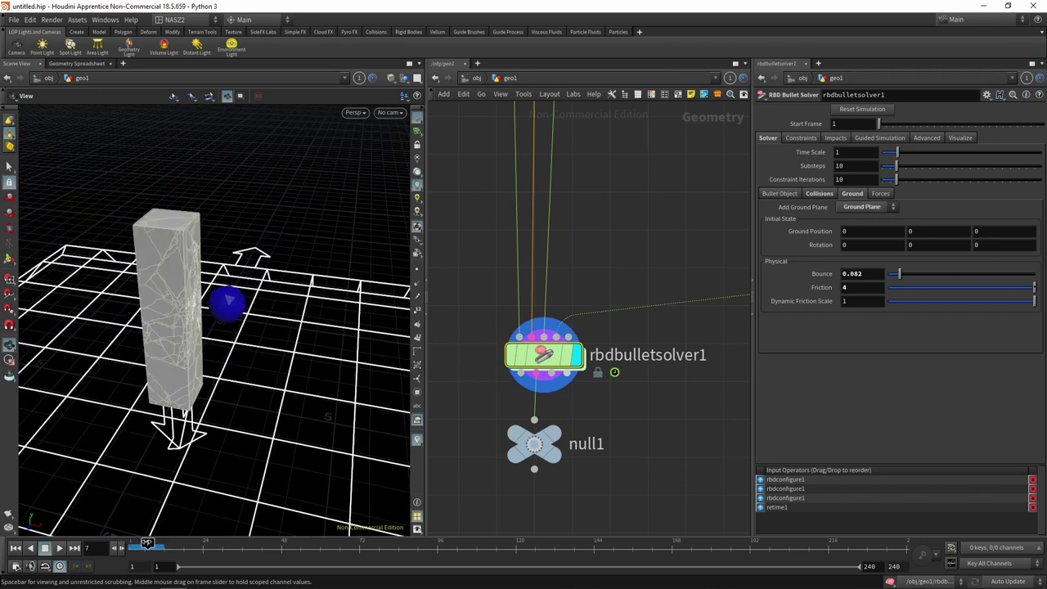
pyautogui.scroll(5, 204, 327)
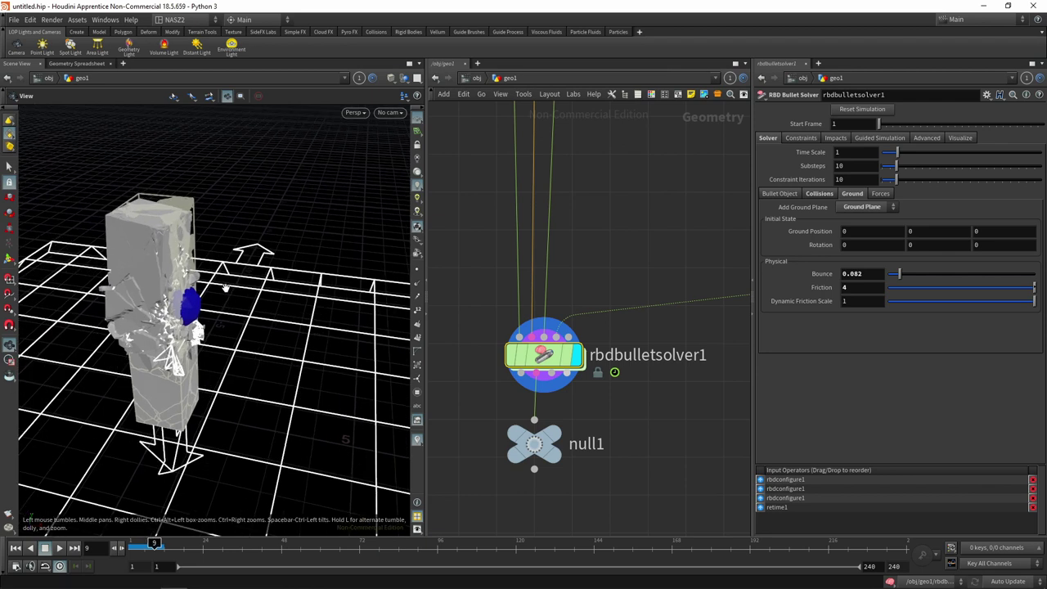
pyautogui.moveTo(98, 344)
pyautogui.mouseDown()
pyautogui.moveTo(76, 233)
pyautogui.moveTo(114, 343)
pyautogui.mouseUp()
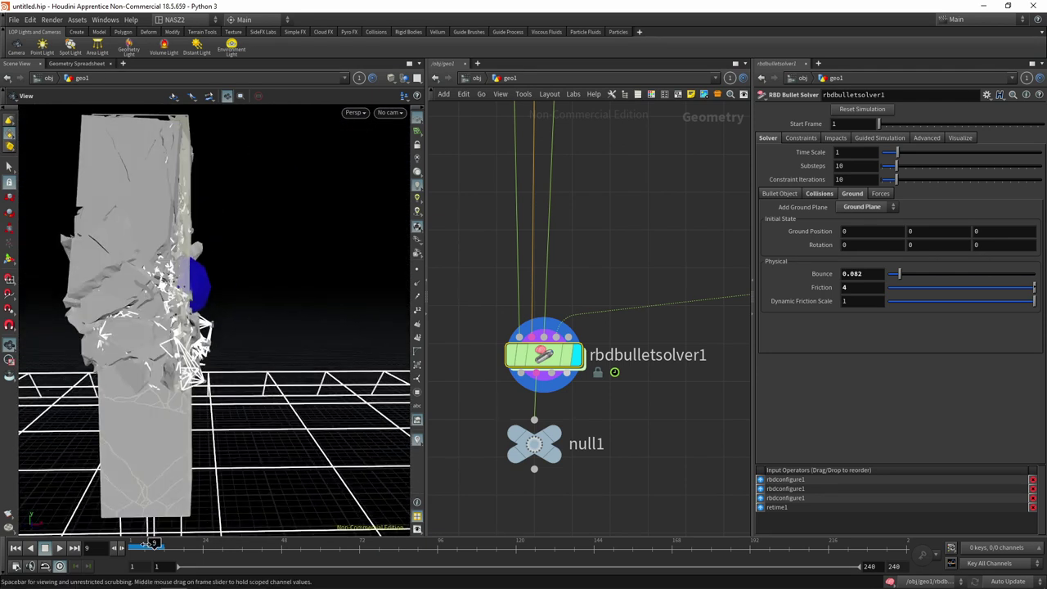
pyautogui.moveTo(151, 544); pyautogui.dragTo(164, 543)
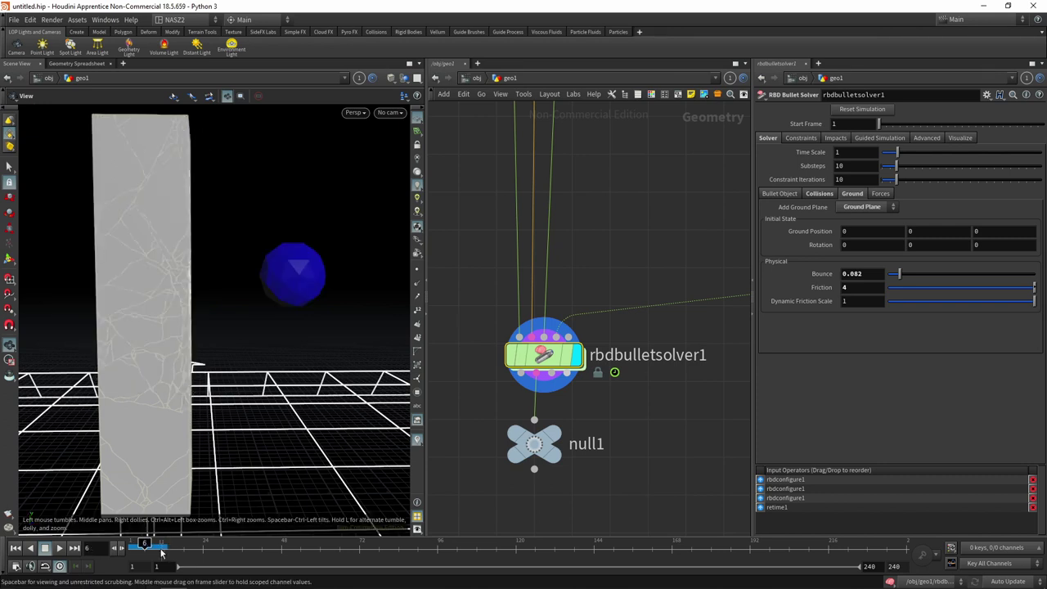
# Tidy the network, aligning rbdbulletsolver1 and null1 under rbdconfigure1.
pyautogui.scroll(-3, 673, 350)
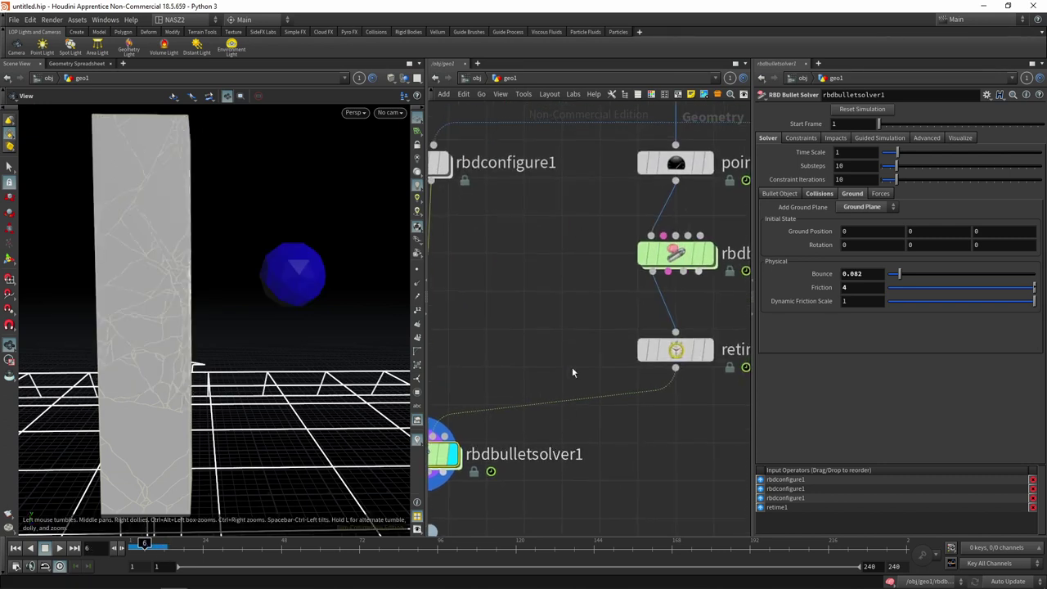
pyautogui.scroll(-2, 573, 366)
pyautogui.scroll(2, 539, 338)
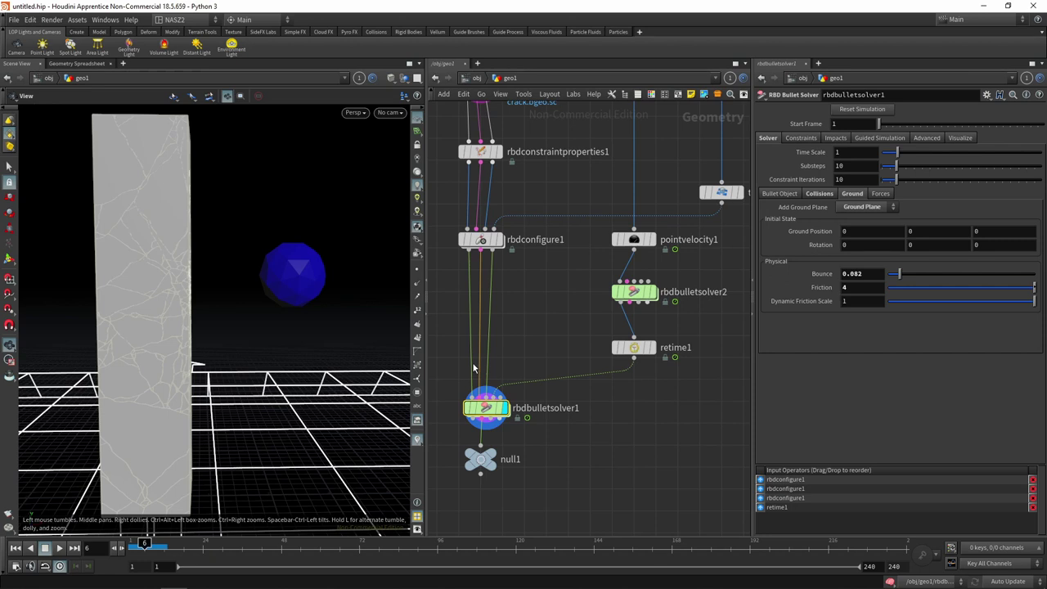
pyautogui.moveTo(482, 412)
pyautogui.mouseDown()
pyautogui.moveTo(480, 360)
pyautogui.moveTo(480, 374)
pyautogui.mouseUp()
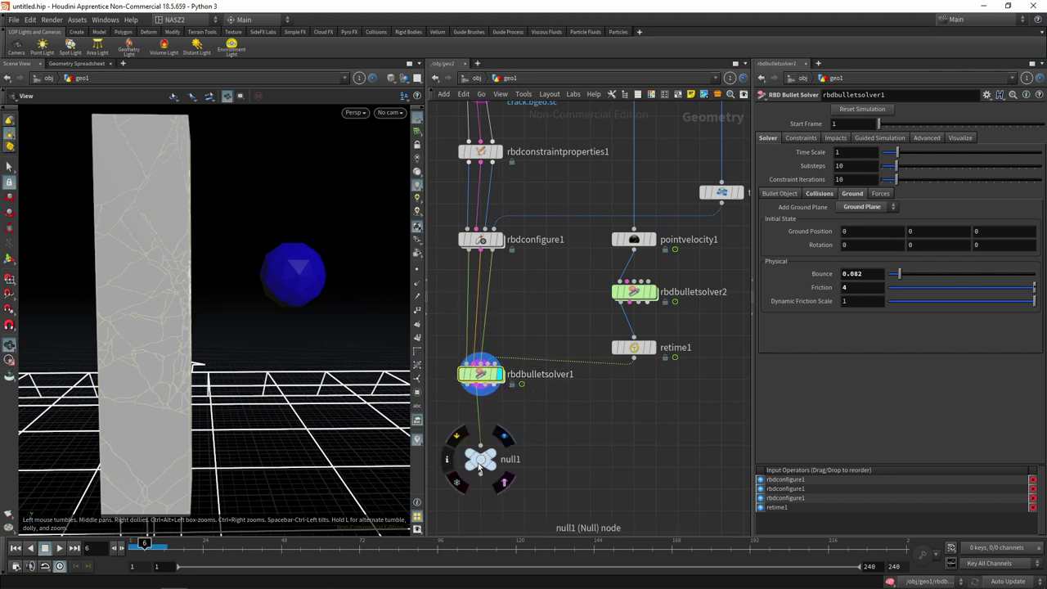
pyautogui.moveTo(479, 458); pyautogui.dragTo(471, 457)
pyautogui.moveTo(527, 273); pyautogui.dragTo(539, 360, button='middle')
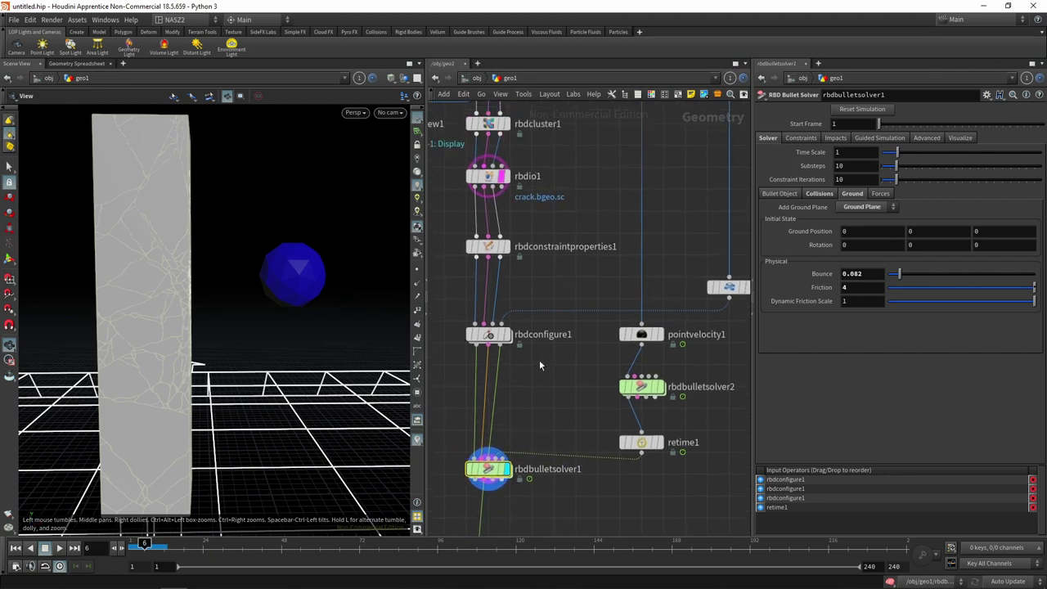
pyautogui.moveTo(563, 221)
pyautogui.mouseDown(button='middle')
pyautogui.moveTo(566, 314)
pyautogui.moveTo(600, 282)
pyautogui.moveTo(601, 208)
pyautogui.mouseUp(button='middle')
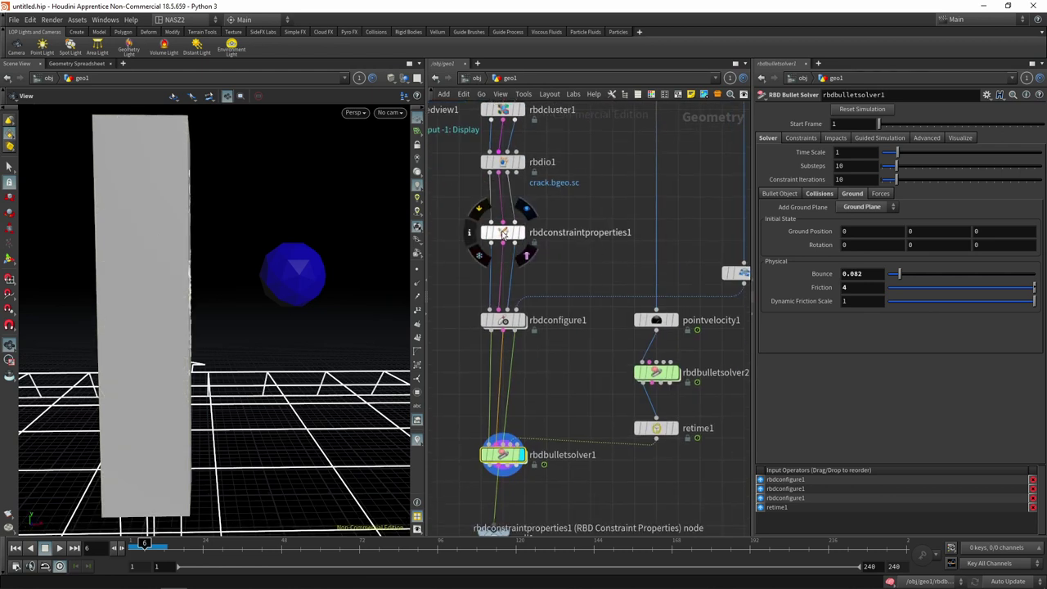
# Set rbdconstraintproperties1's Constraint Type to Glue and replay from frame 1.
pyautogui.click(503, 232)
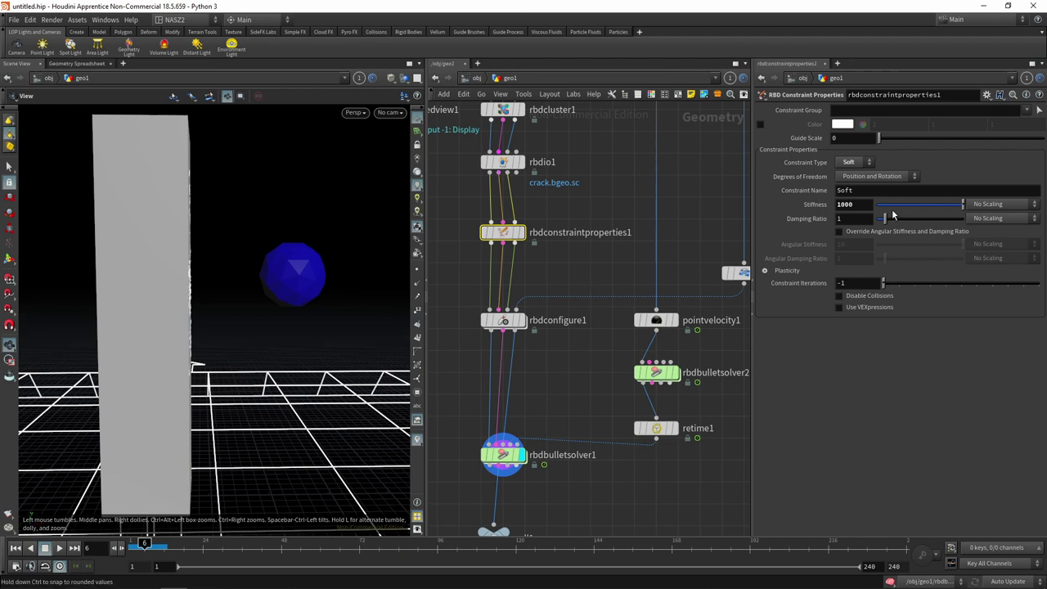
pyautogui.click(853, 162)
pyautogui.click(850, 163)
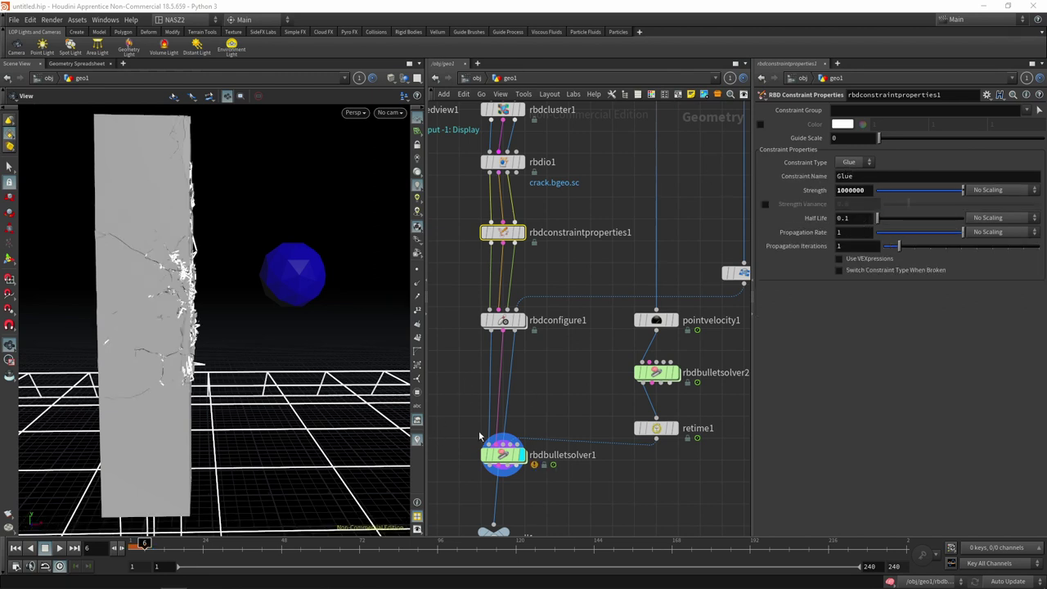
pyautogui.click(15, 549)
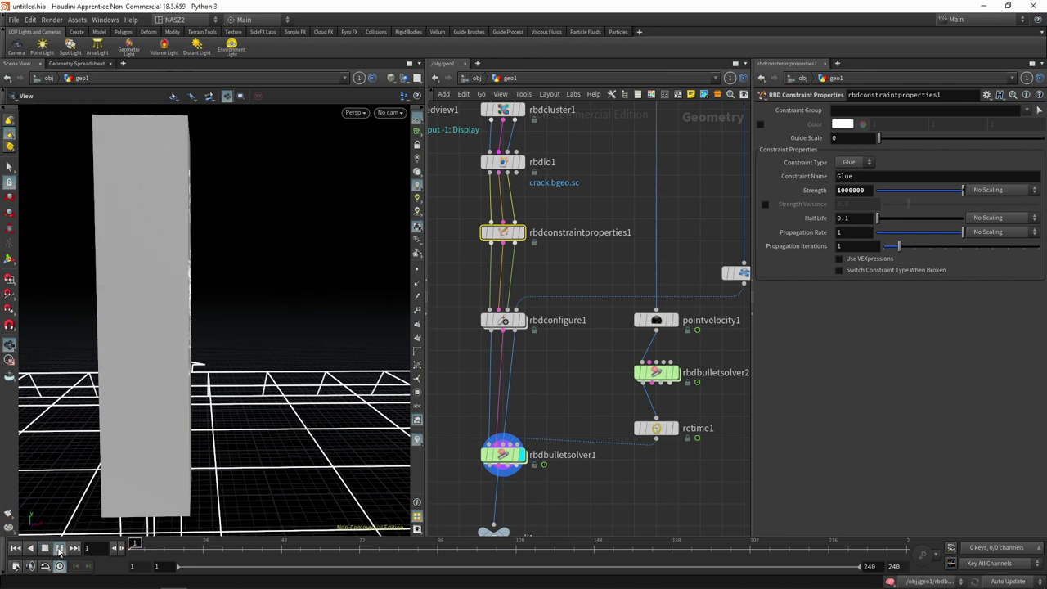
pyautogui.click(58, 549)
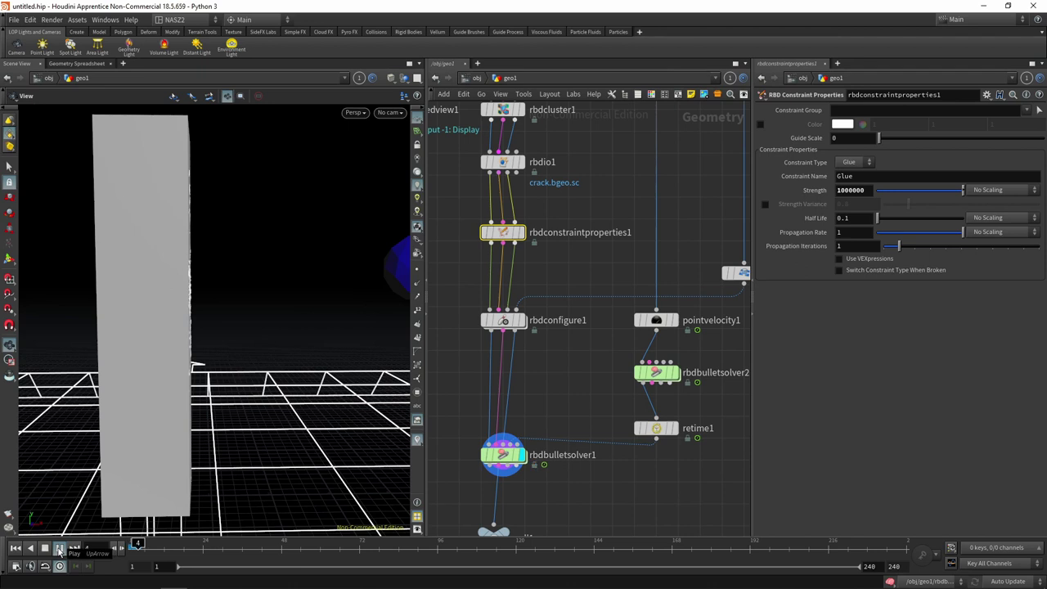
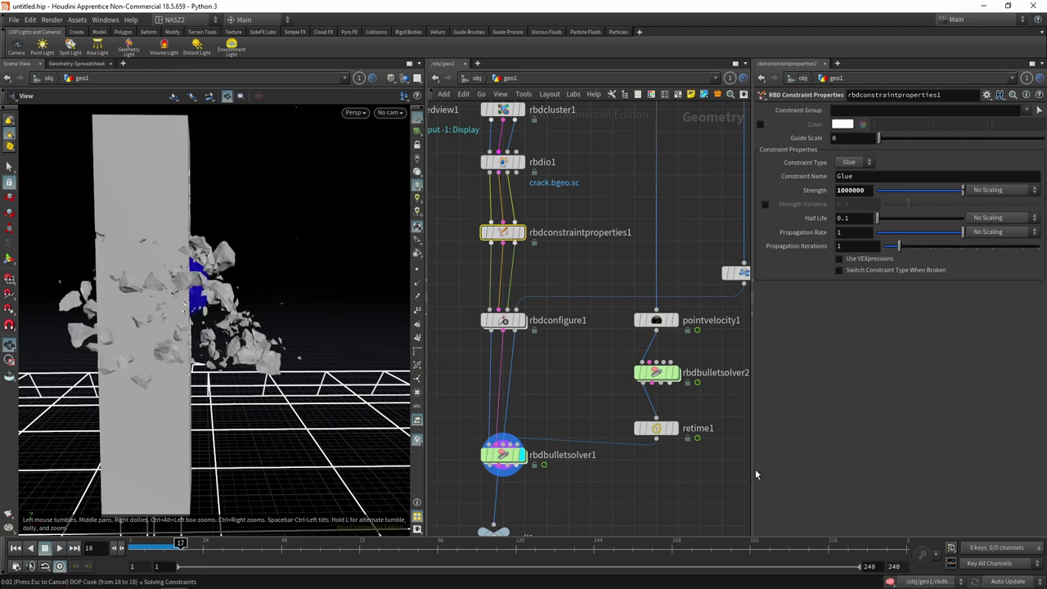
# On rbdconstraintproperties1, make broken glue constraints switch to Soft constraints.
pyautogui.moveTo(246, 295)
pyautogui.mouseDown()
pyautogui.moveTo(178, 286)
pyautogui.moveTo(147, 303)
pyautogui.mouseUp()
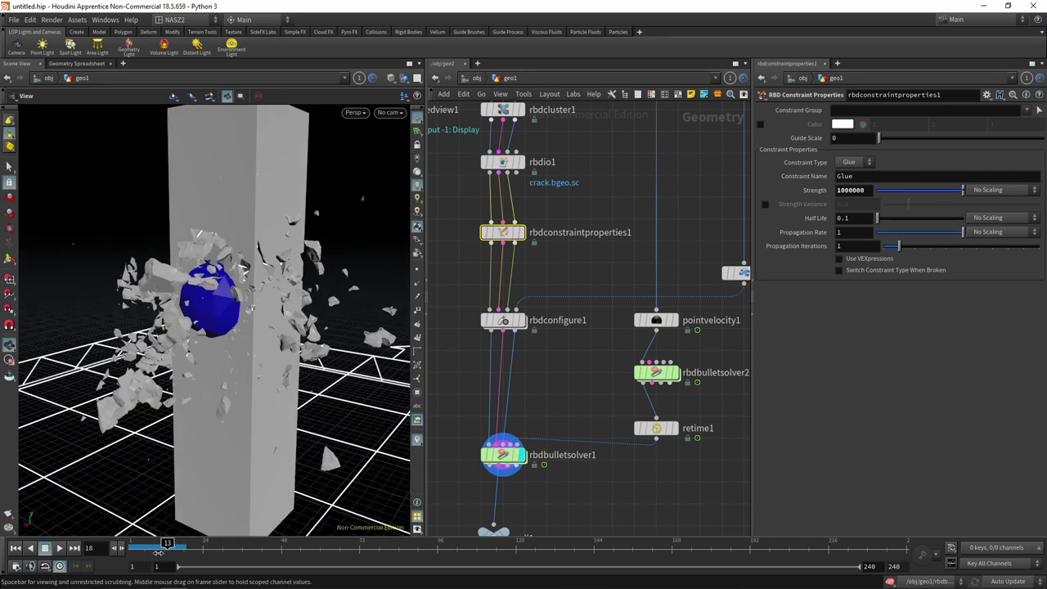
pyautogui.moveTo(158, 552); pyautogui.dragTo(167, 543)
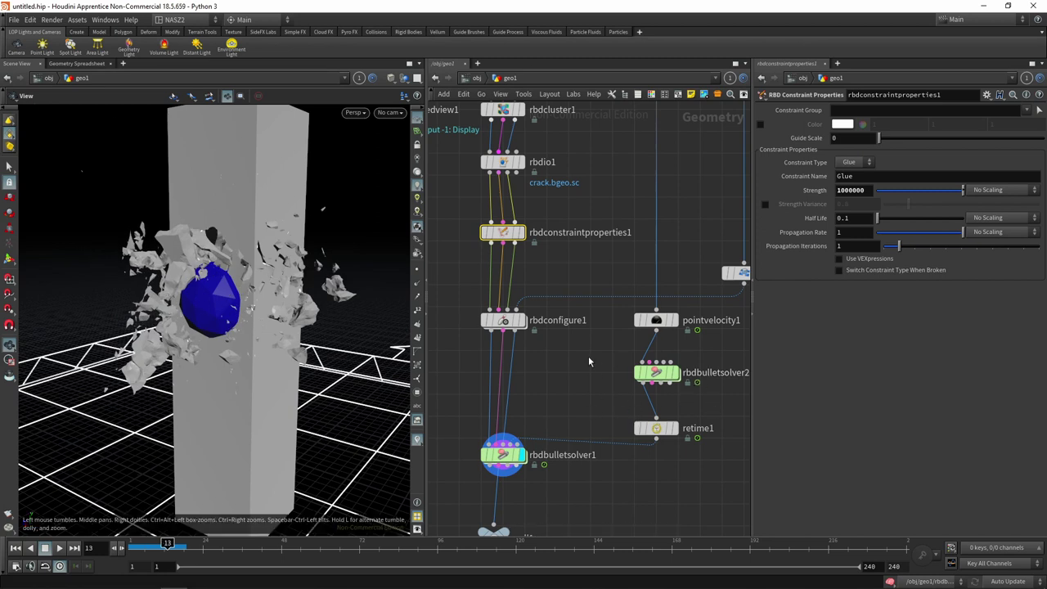
pyautogui.scroll(-3, 588, 355)
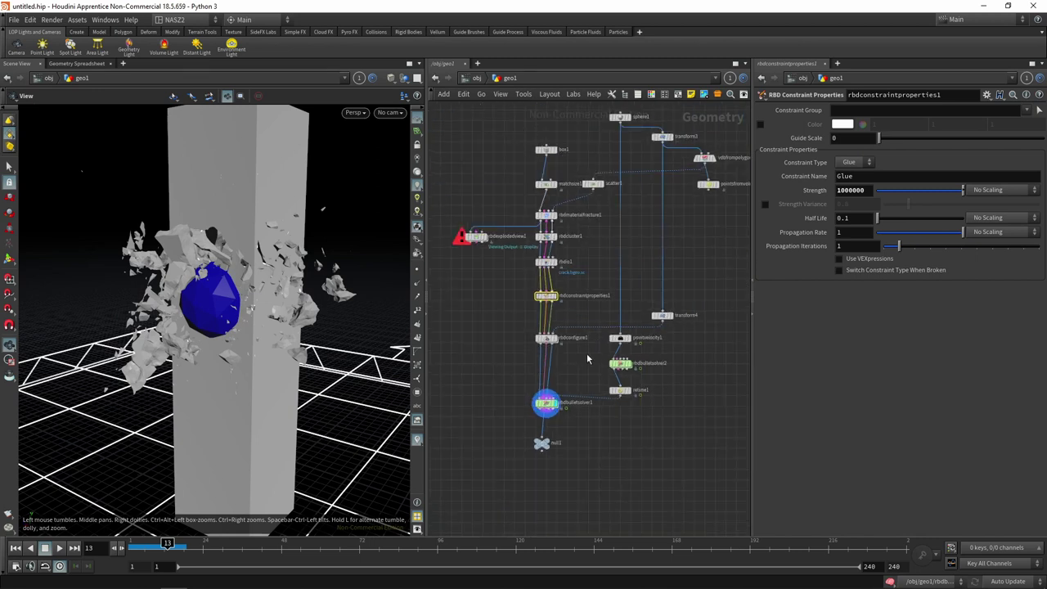
pyautogui.scroll(2, 586, 353)
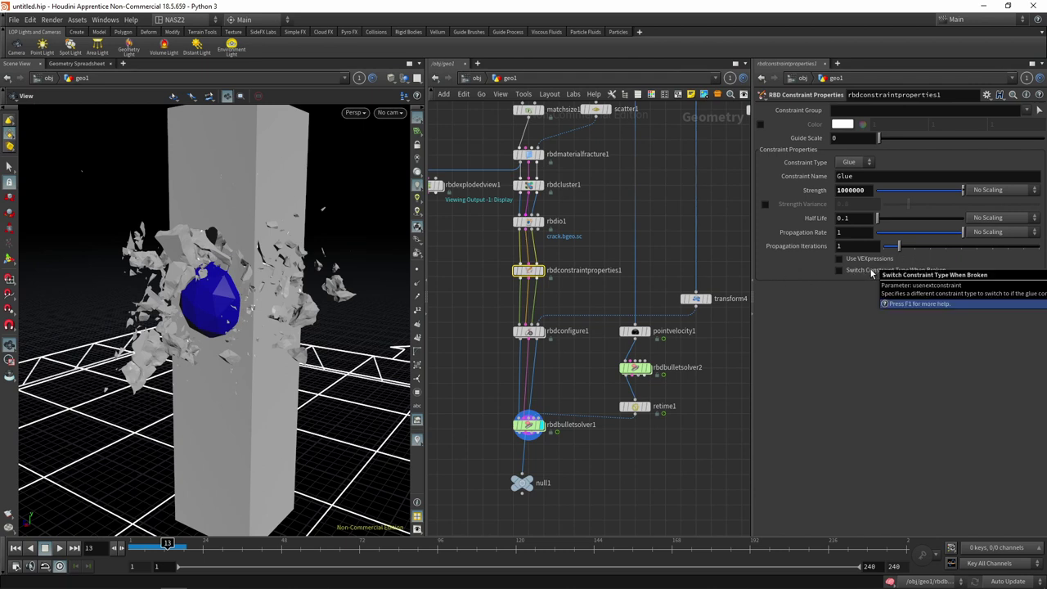
pyautogui.click(839, 271)
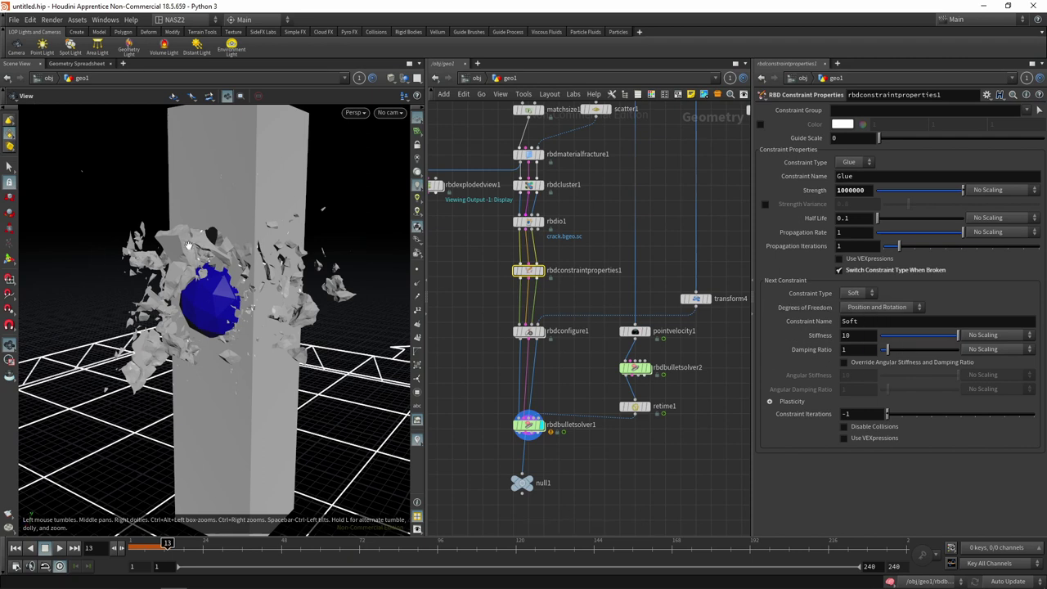
# Replay the destruction from frame 1, inspect the shattered pillar, then reset to frame 1.
pyautogui.click(14, 549)
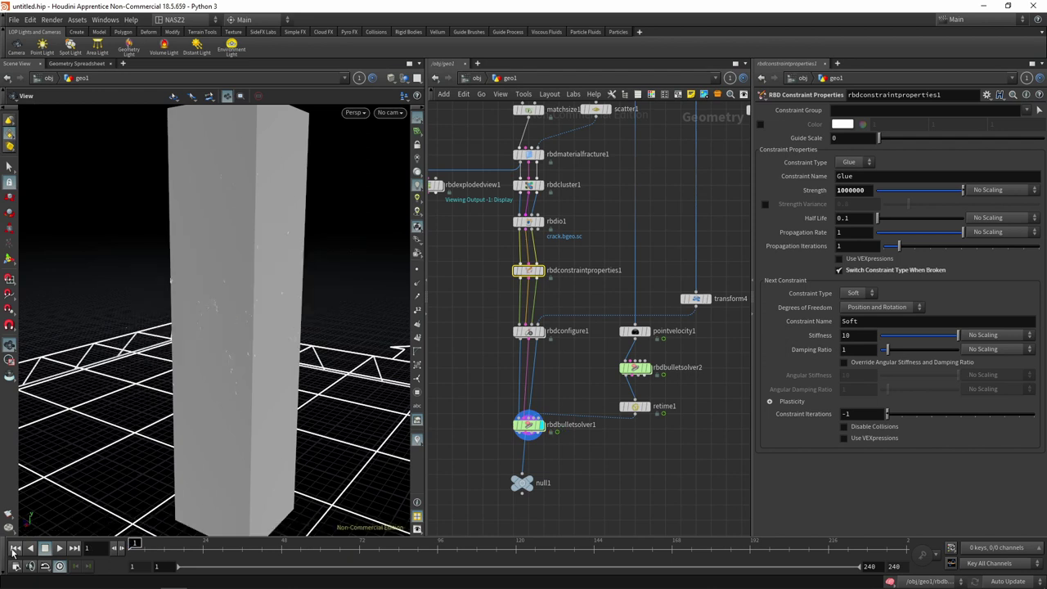
pyautogui.click(60, 552)
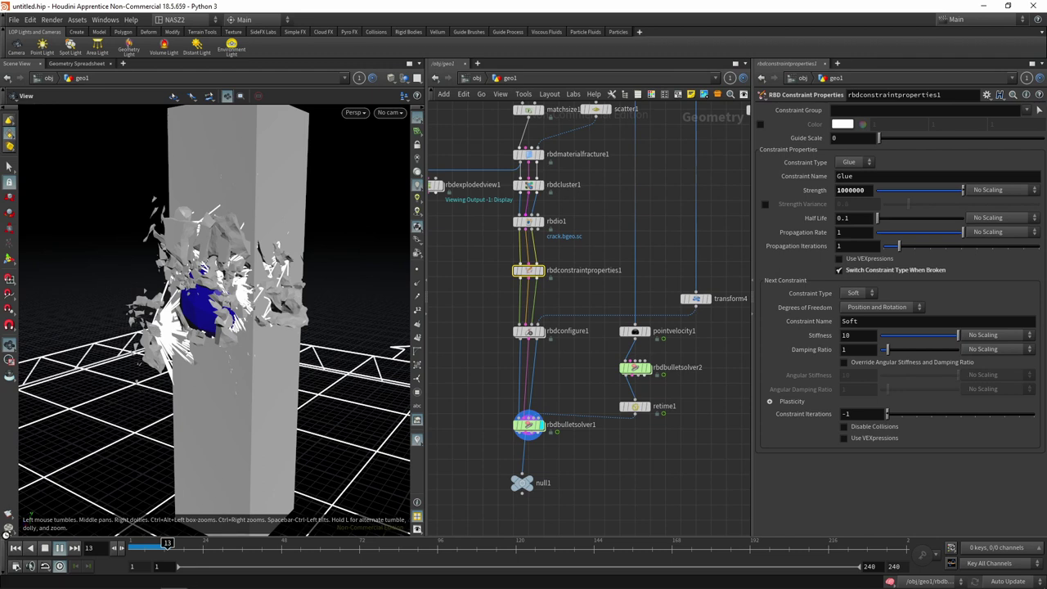
pyautogui.click(45, 548)
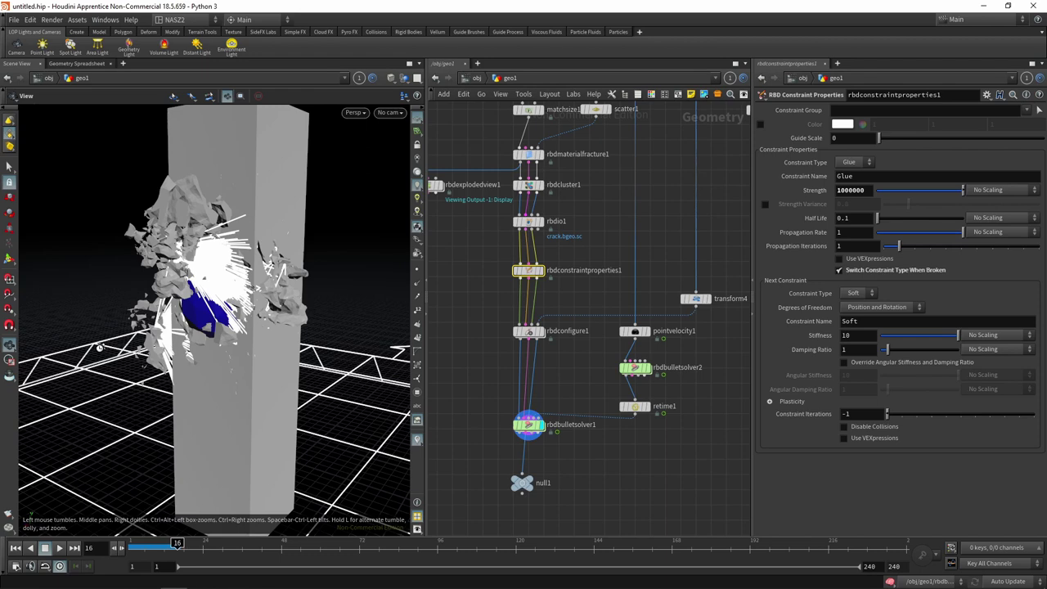
pyautogui.moveTo(121, 317)
pyautogui.mouseDown()
pyautogui.moveTo(239, 350)
pyautogui.moveTo(203, 374)
pyautogui.mouseUp()
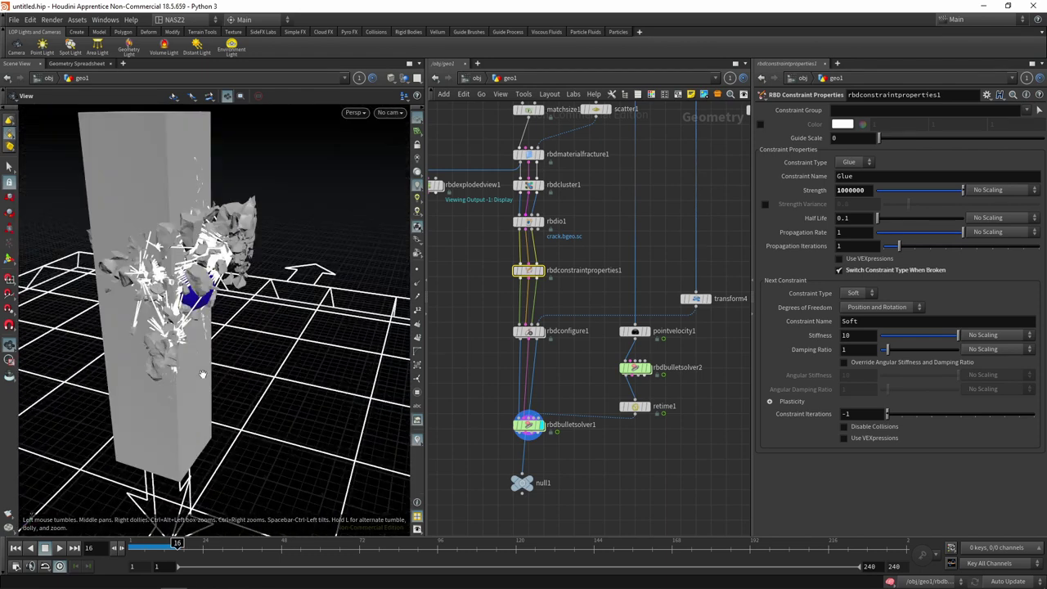
pyautogui.click(15, 549)
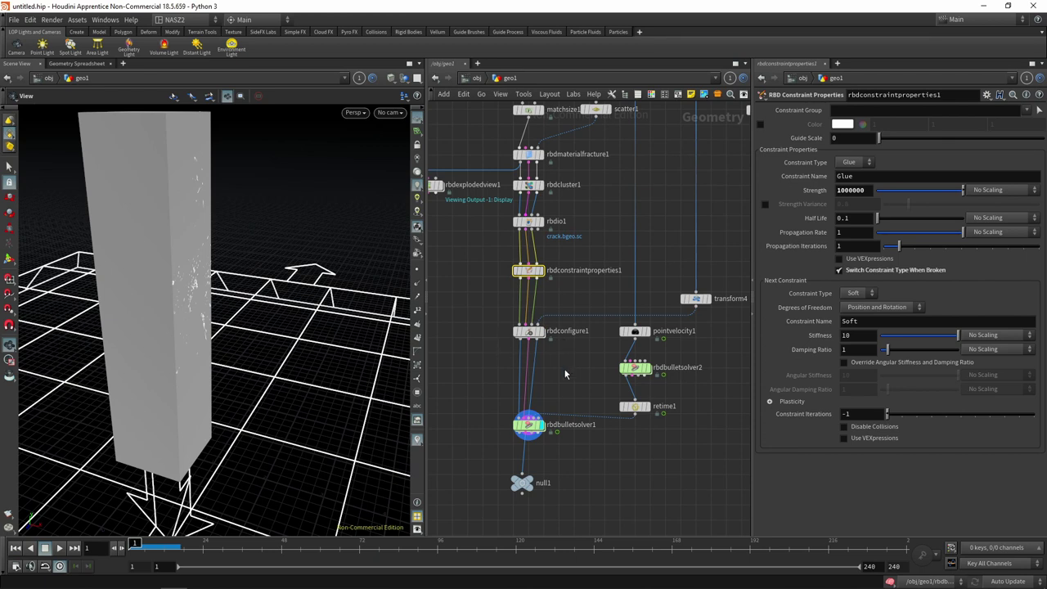
# Add an RBD Pack node and wire its output into merge2.
pyautogui.scroll(-3, 564, 373)
pyautogui.scroll(3, 532, 368)
pyautogui.scroll(-3, 500, 364)
pyautogui.scroll(1, 538, 278)
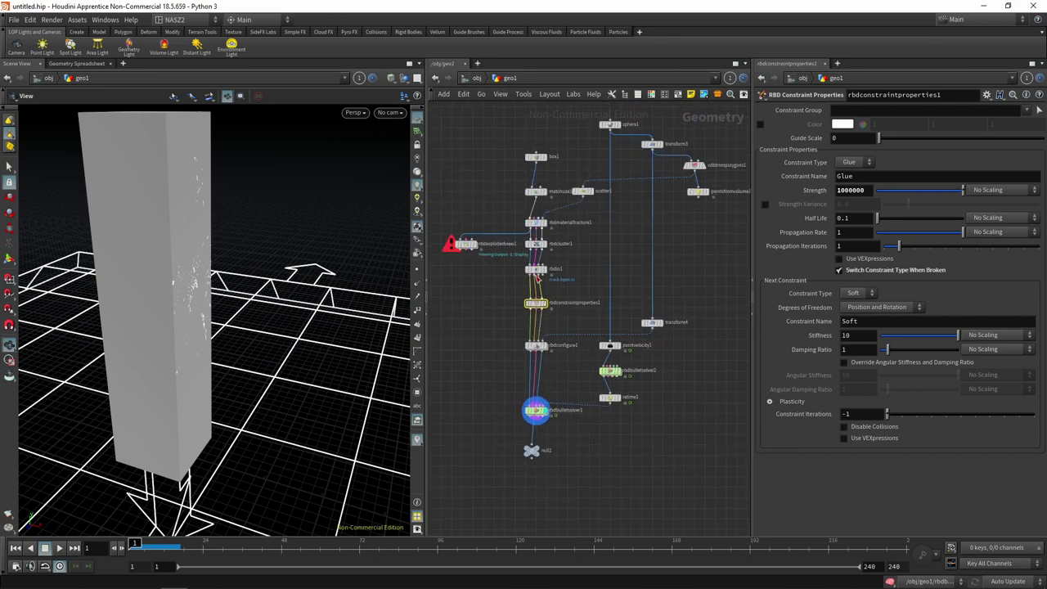
pyautogui.scroll(-4, 537, 278)
pyautogui.scroll(2, 586, 304)
pyautogui.scroll(2, 631, 299)
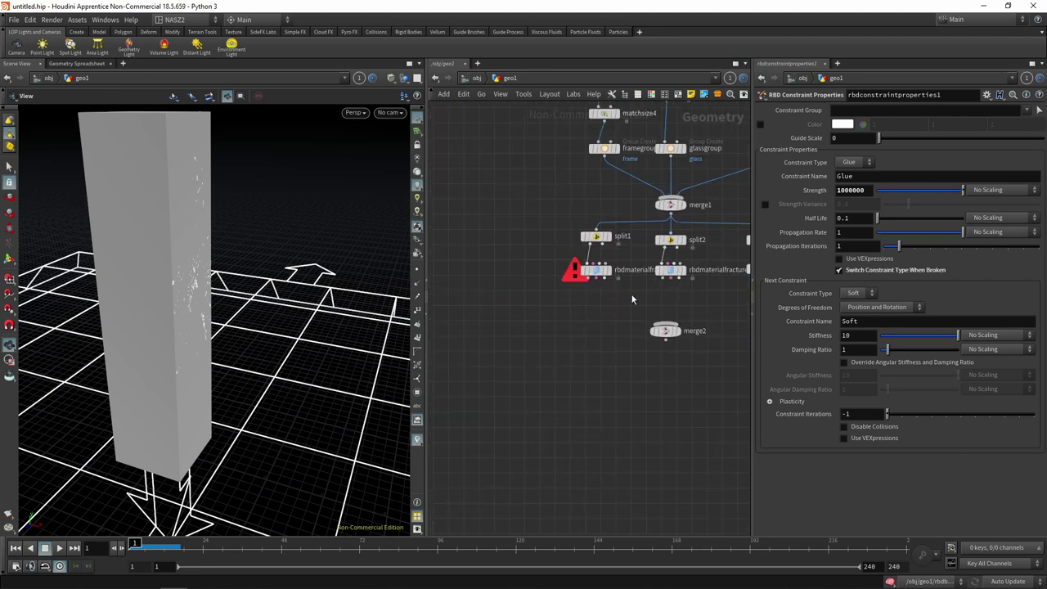
pyautogui.moveTo(632, 300); pyautogui.dragTo(550, 302, button='middle')
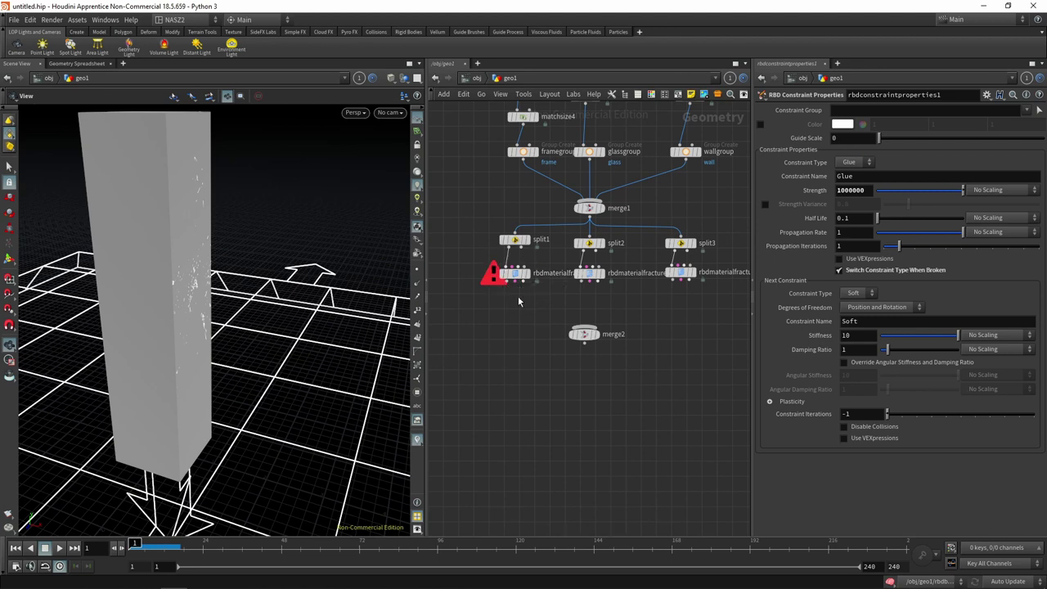
pyautogui.press('Tab')
pyautogui.write('rbd')
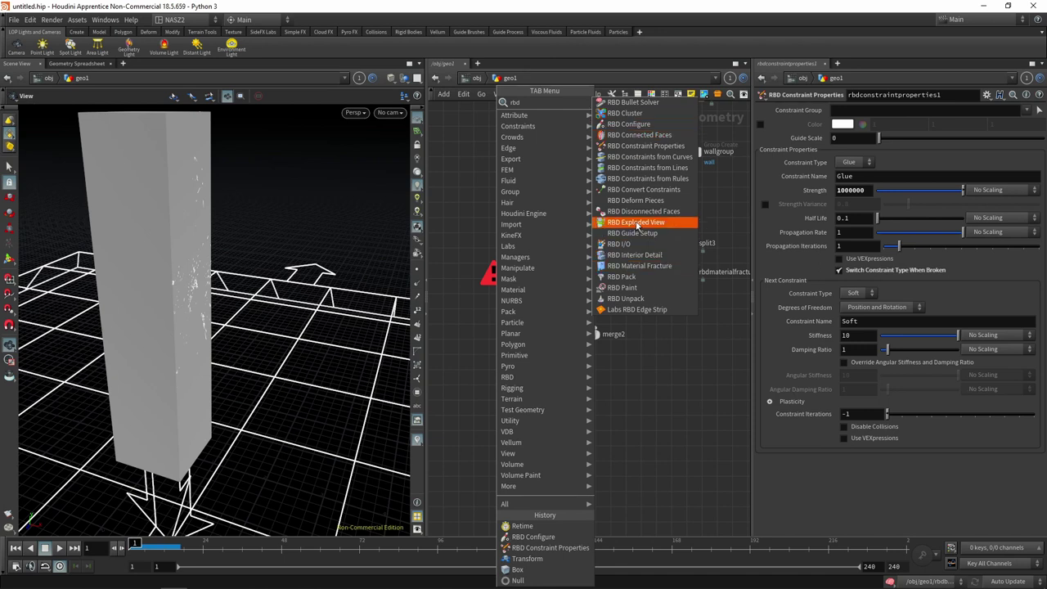
pyautogui.click(623, 276)
pyautogui.click(515, 307)
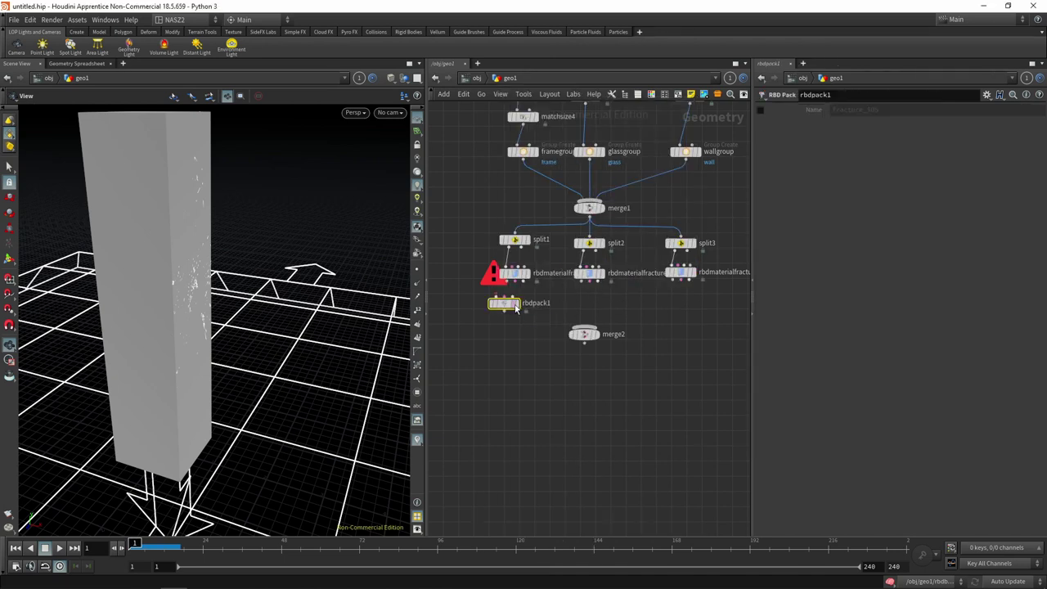
pyautogui.moveTo(505, 311); pyautogui.dragTo(583, 326)
# Add an rbdunpack1 node below merge2, fed by merge2.
pyautogui.moveTo(558, 413); pyautogui.dragTo(425, 374, button='middle')
pyautogui.moveTo(452, 304); pyautogui.dragTo(511, 280, button='middle')
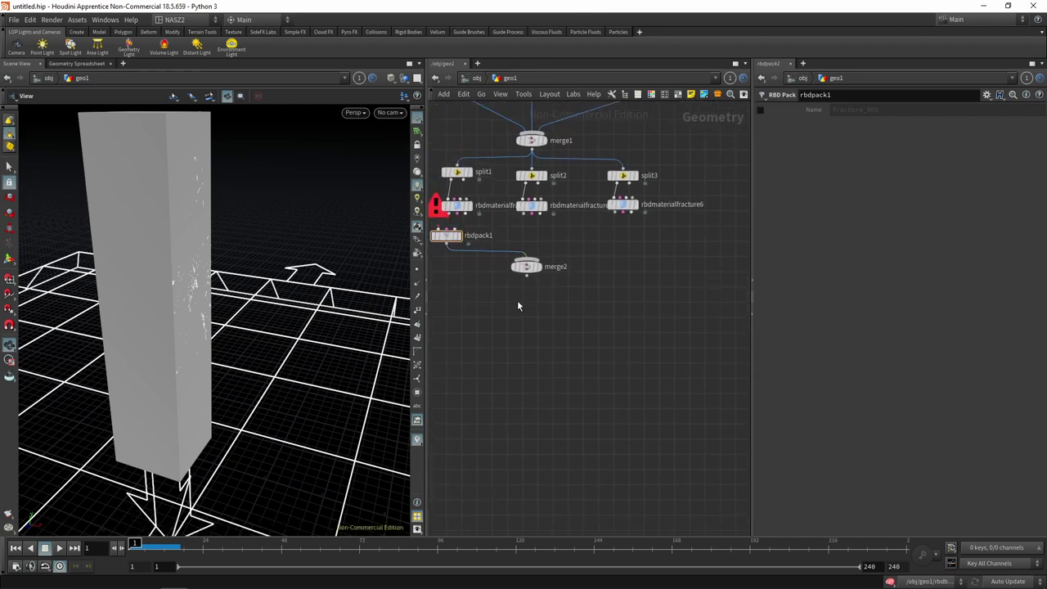
pyautogui.press('Tab')
pyautogui.write('rbd')
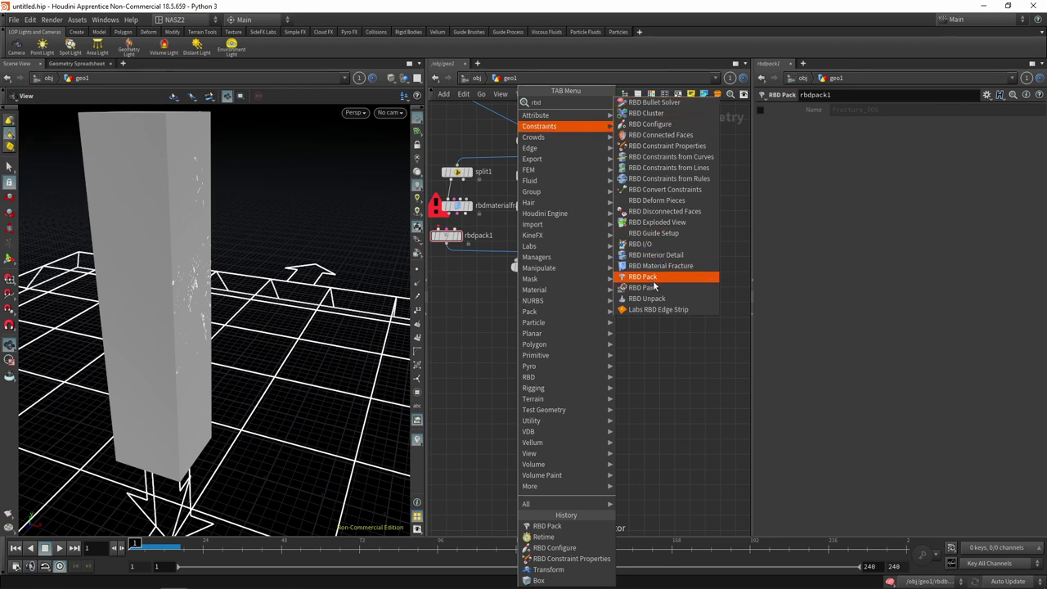
pyautogui.click(646, 298)
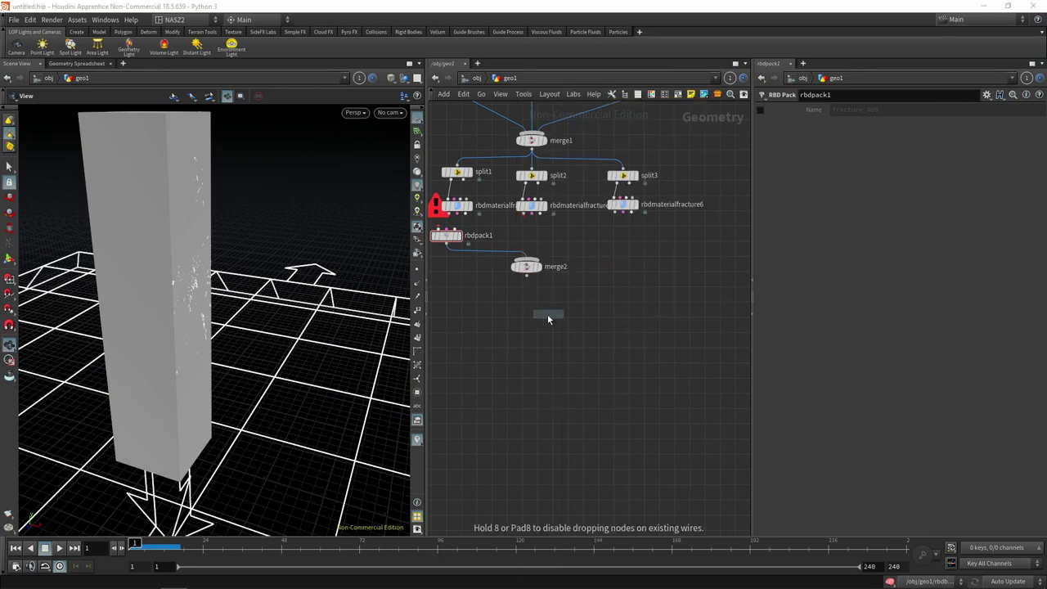
pyautogui.click(522, 297)
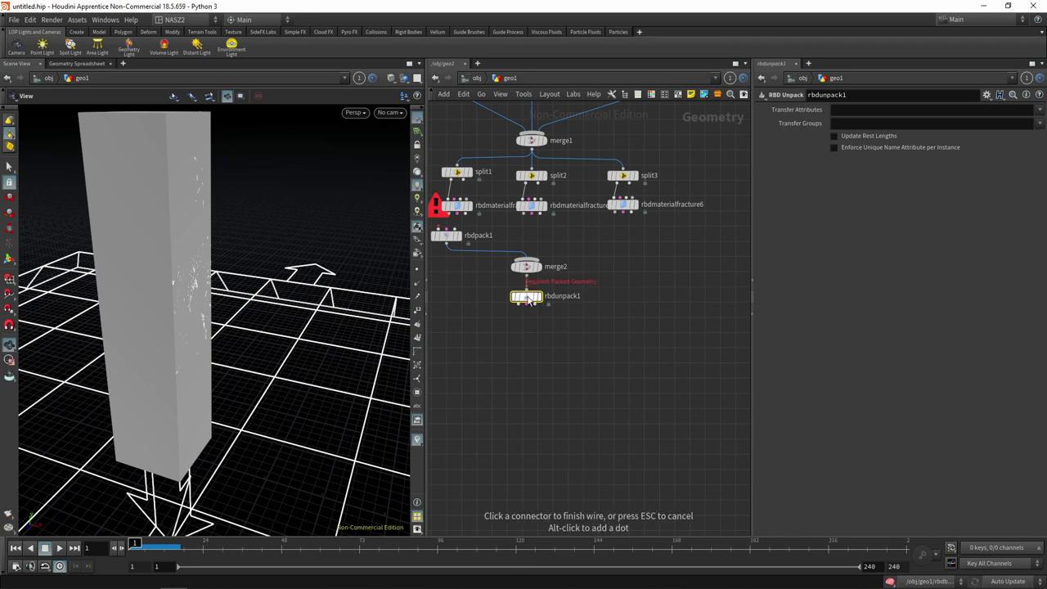
pyautogui.click(528, 288)
# Connect the material fracture node's three outputs into rbdpack1 and place rbdpack1 beneath it.
pyautogui.scroll(5, 523, 282)
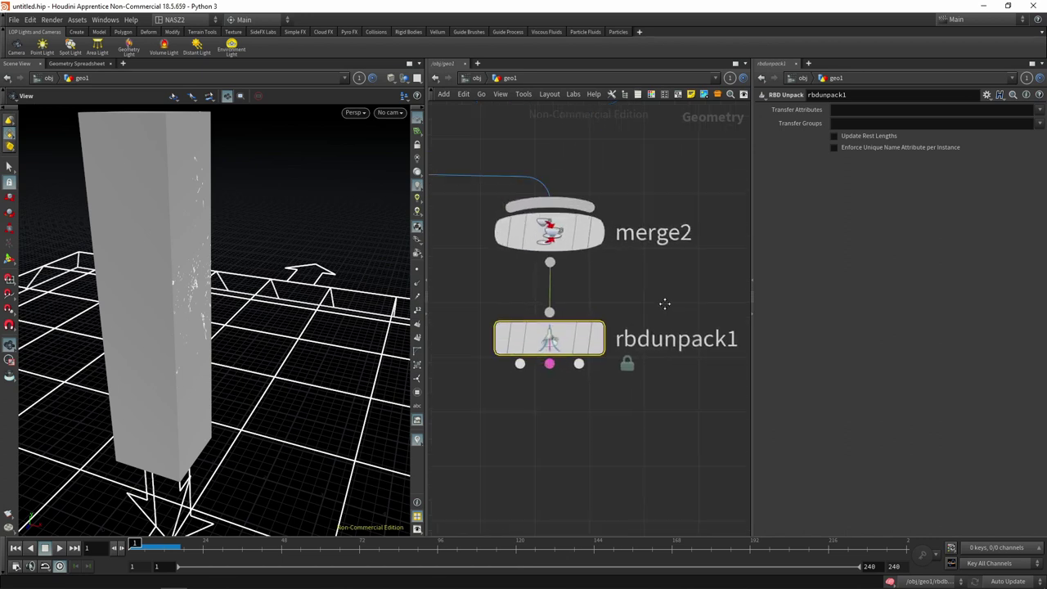
pyautogui.scroll(-3, 664, 303)
pyautogui.scroll(-2, 573, 245)
pyautogui.scroll(3, 487, 183)
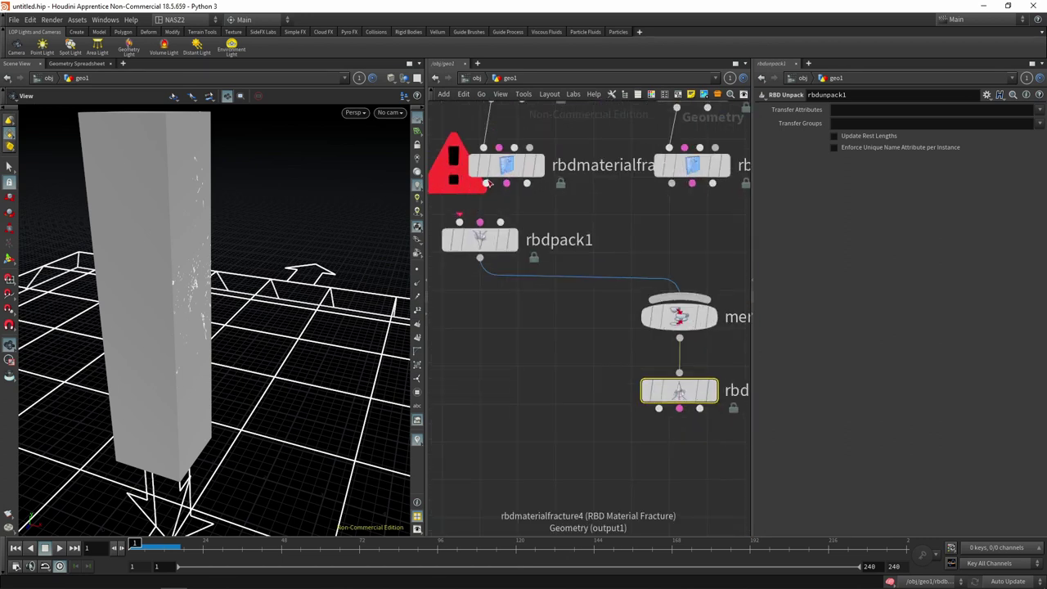
pyautogui.click(486, 182)
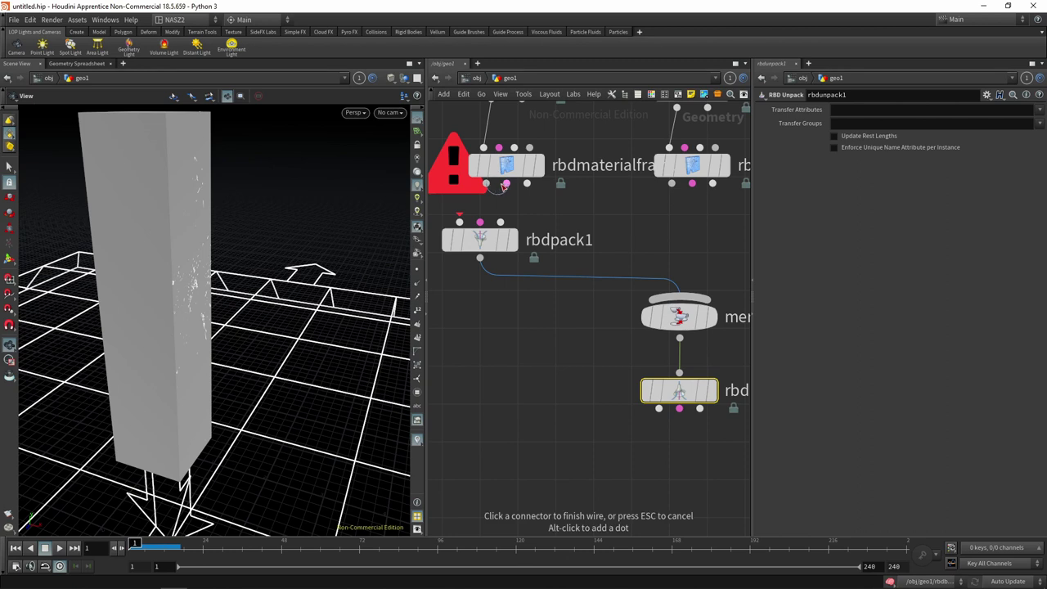
pyautogui.click(471, 223)
pyautogui.moveTo(476, 237); pyautogui.dragTo(501, 236)
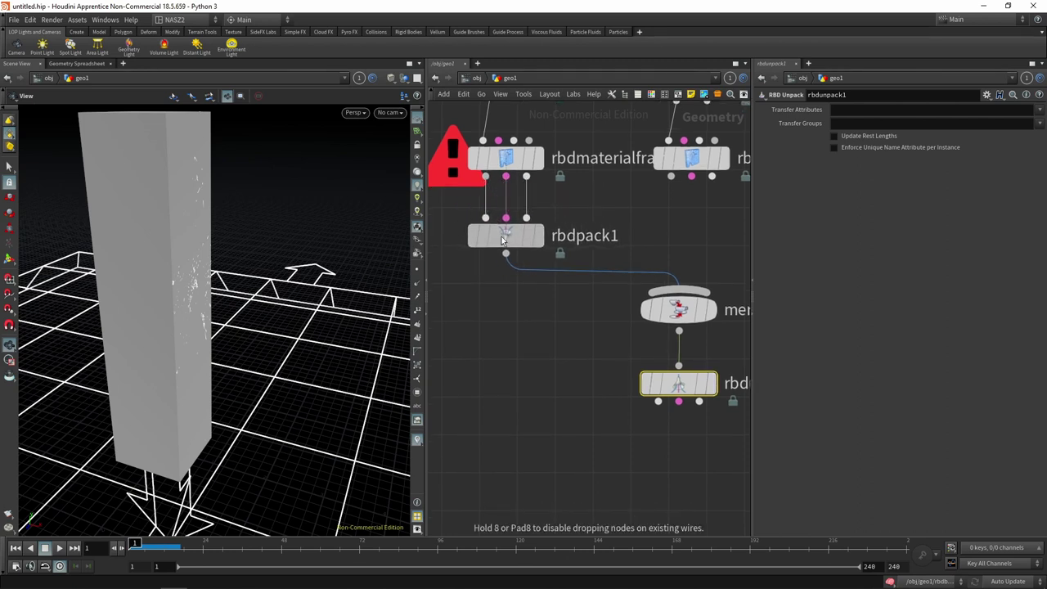
pyautogui.moveTo(692, 183); pyautogui.dragTo(552, 138, button='middle')
pyautogui.scroll(-4, 518, 181)
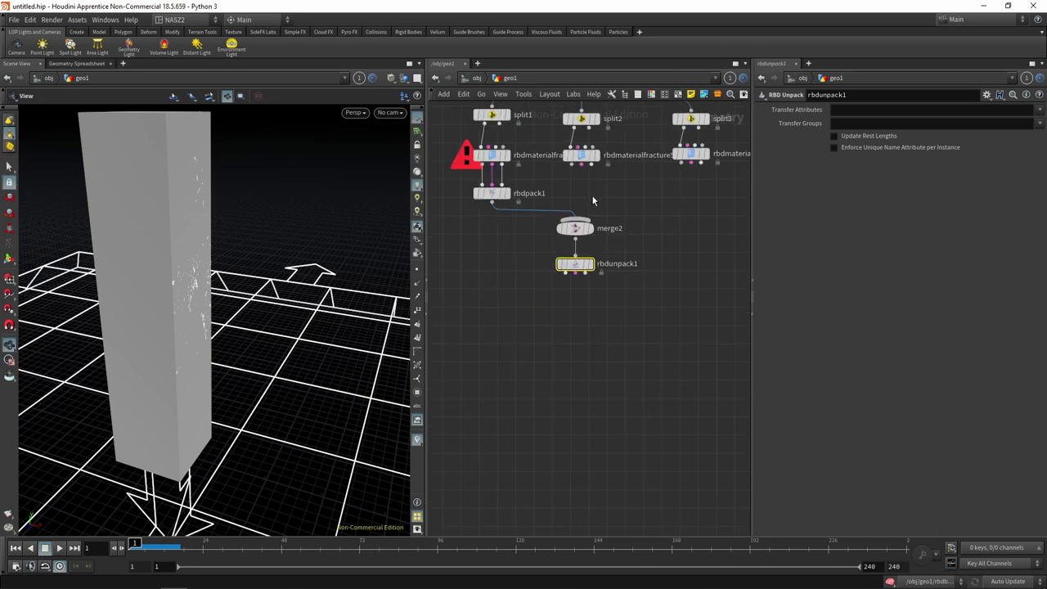
pyautogui.moveTo(462, 148); pyautogui.dragTo(437, 247, button='middle')
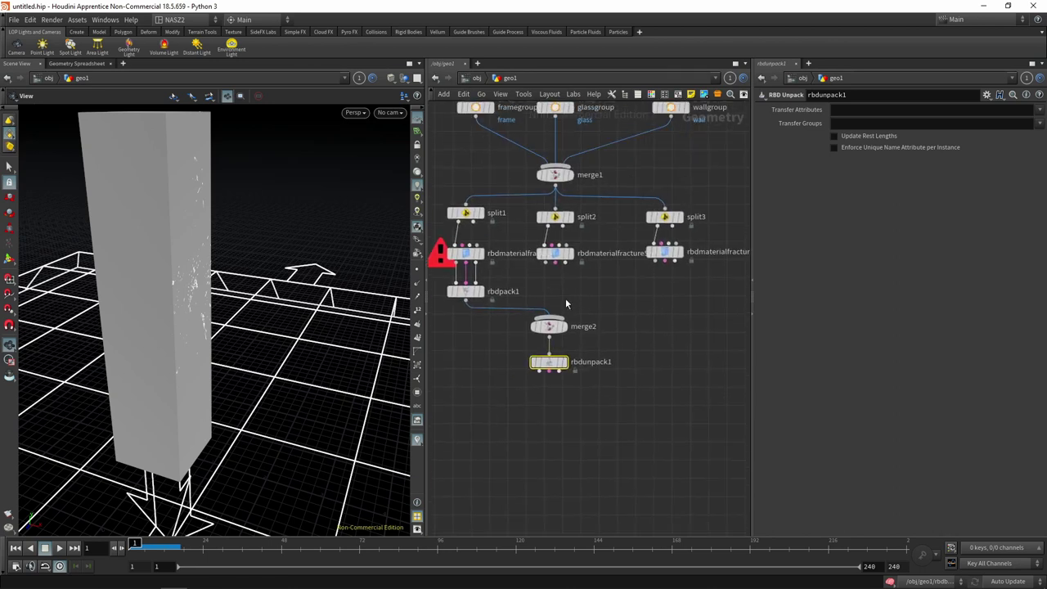
# Set the display flag on rbdunpack1 and frame the rbdmaterialfracture1-to-null1 chain.
pyautogui.click(553, 367)
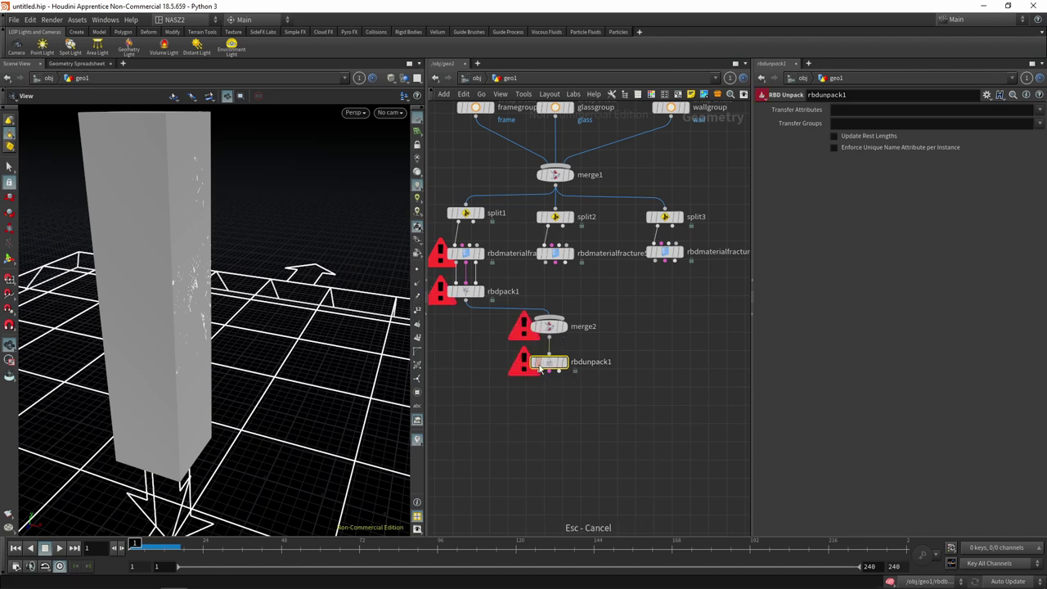
pyautogui.scroll(-5, 676, 360)
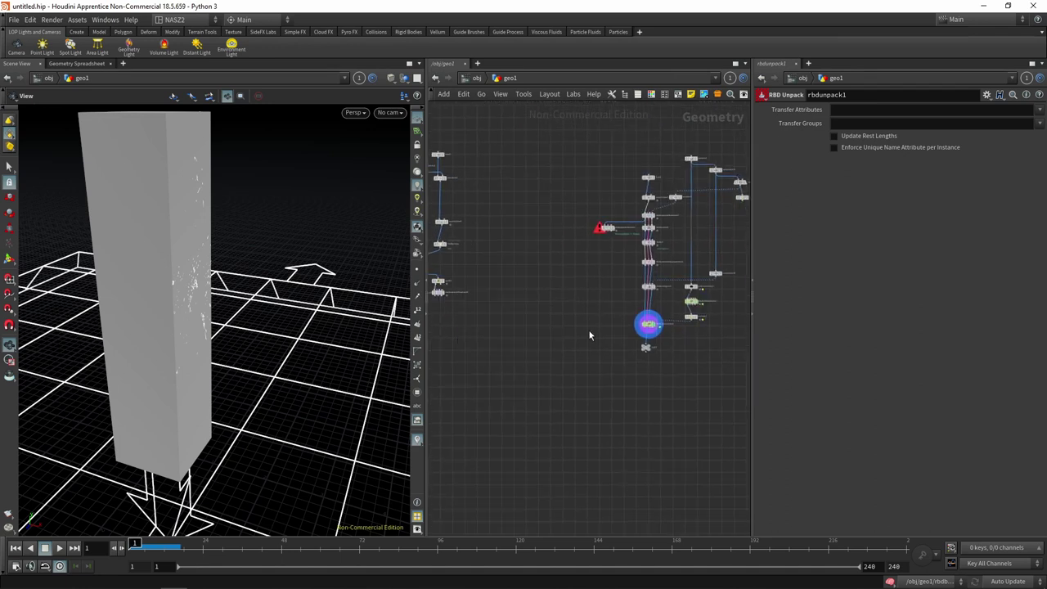
pyautogui.scroll(5, 685, 320)
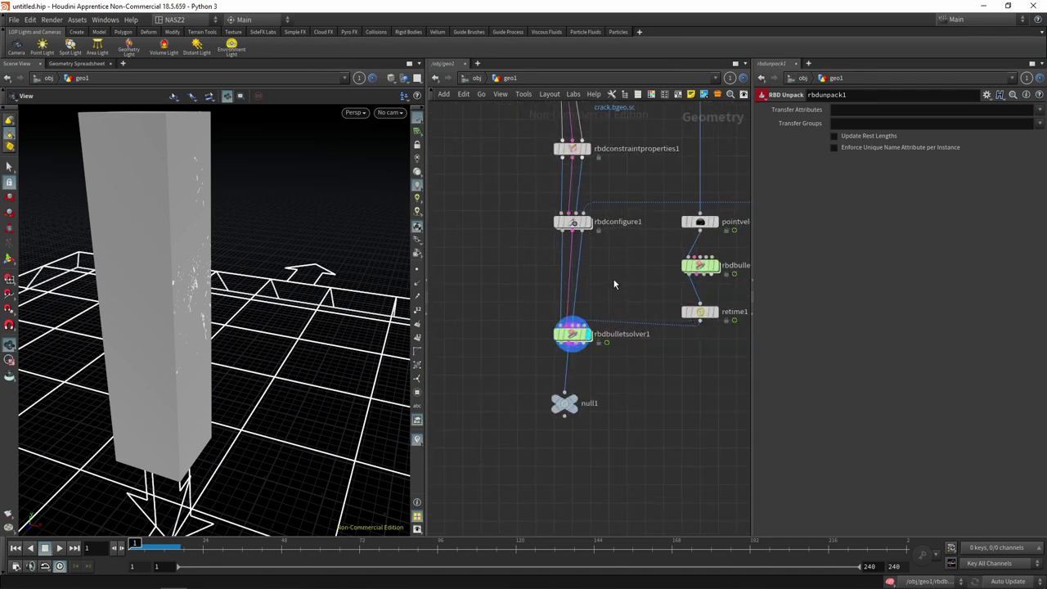
pyautogui.scroll(-3, 619, 285)
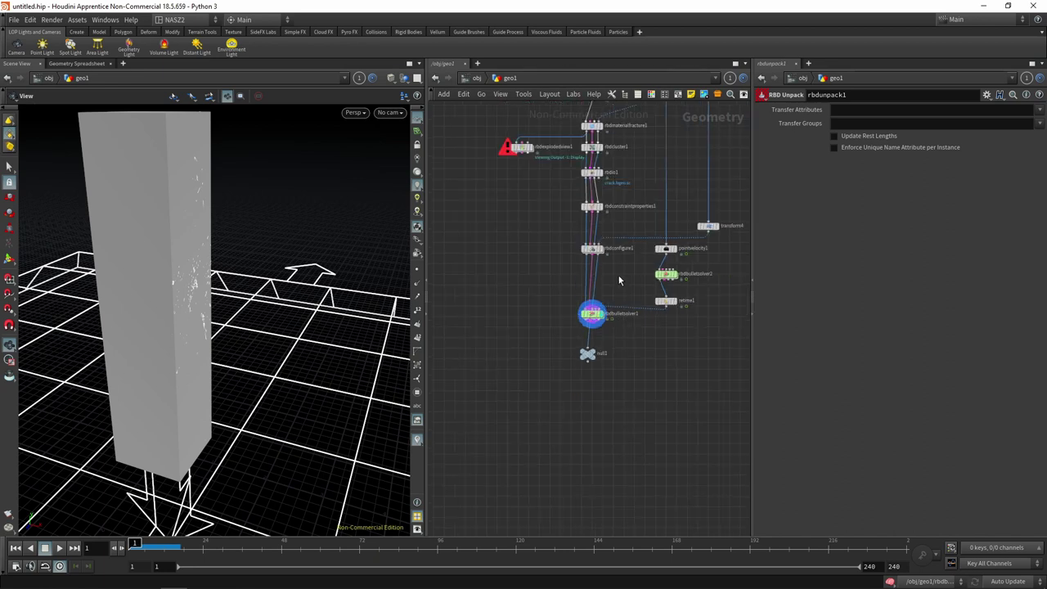
pyautogui.scroll(2, 619, 285)
pyautogui.moveTo(619, 278); pyautogui.dragTo(619, 346, button='middle')
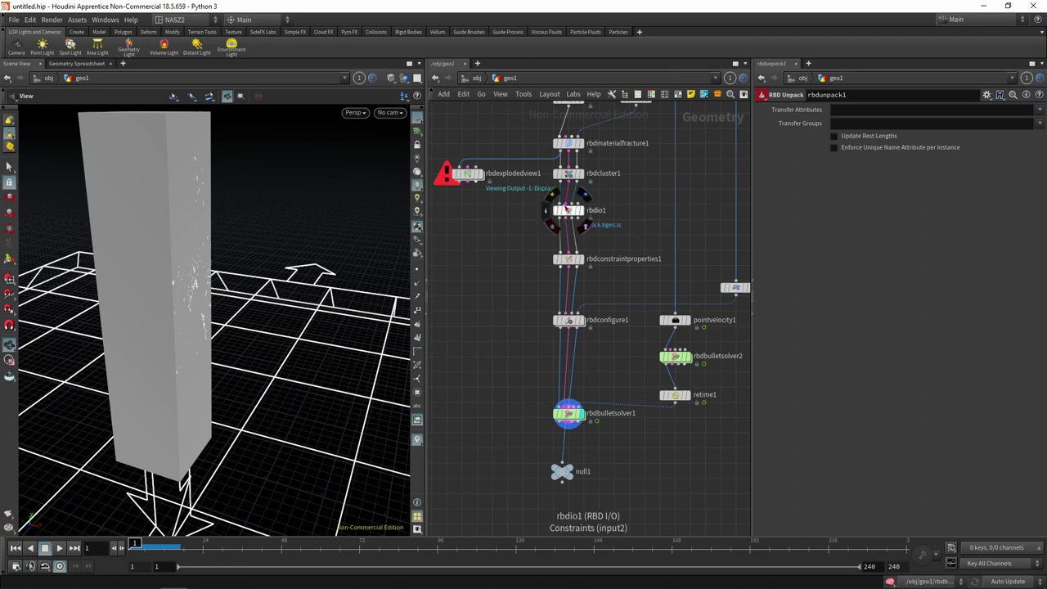
# Select rbdconstraintproperties1 and highlight the last two digits of its 1000000 glue strength.
pyautogui.click(566, 259)
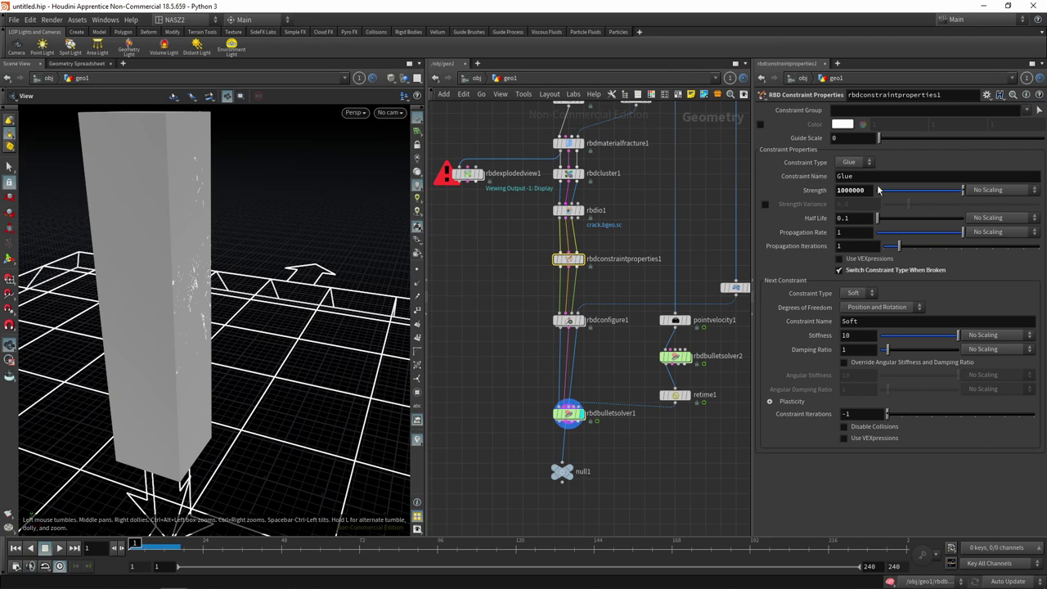
pyautogui.moveTo(865, 189); pyautogui.dragTo(855, 189)
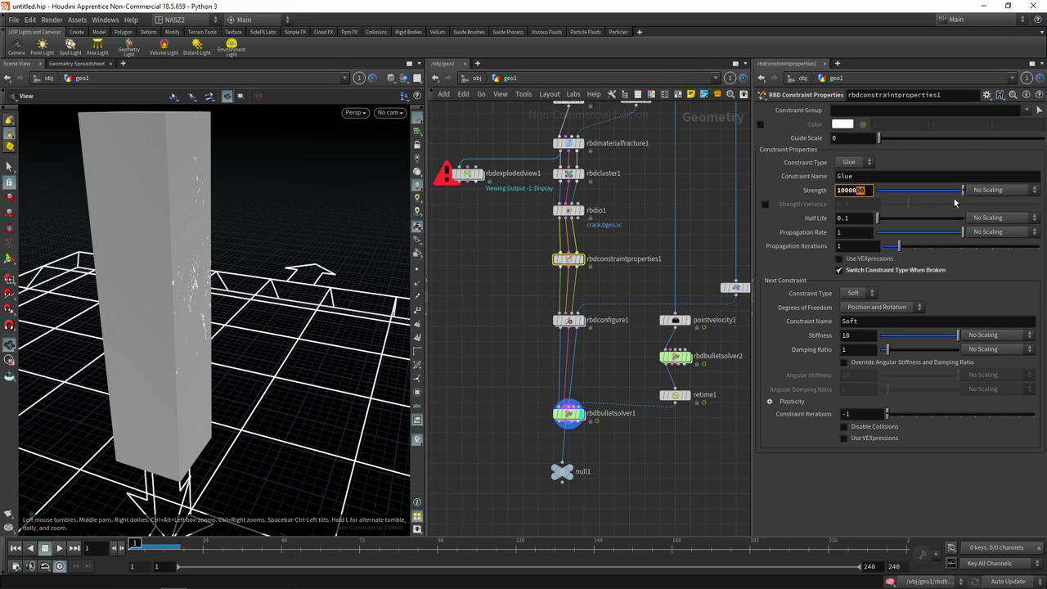